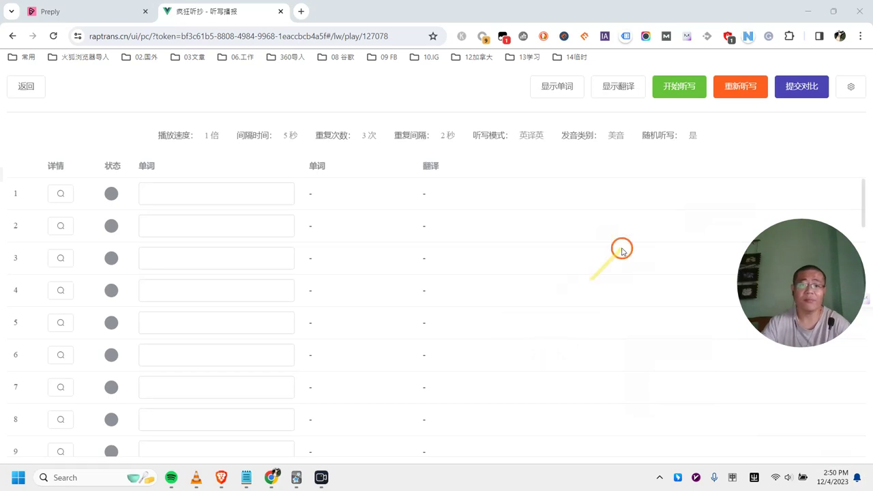
{"action": "left_click_drag", "start_coordinate": [795, 250], "coordinate": [75, 37]}
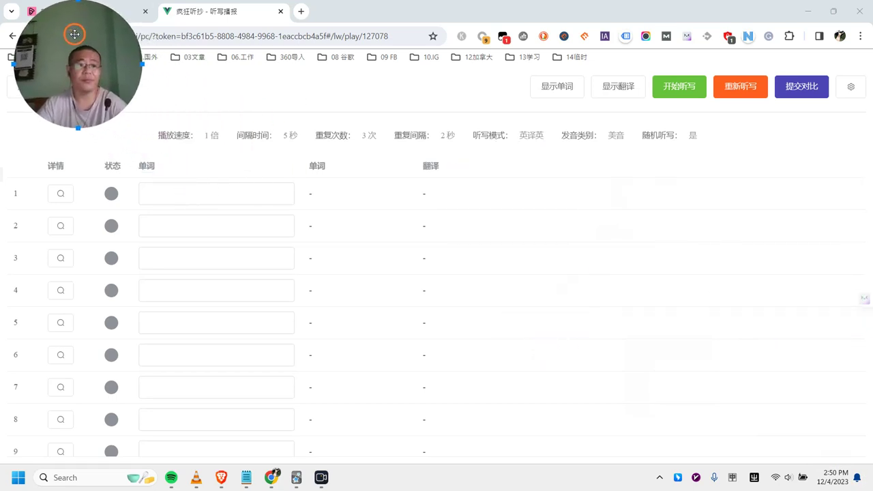
Start the dictation playback and enter "serpentine" as the answer for word 1
{"action": "left_click", "coordinate": [673, 86]}
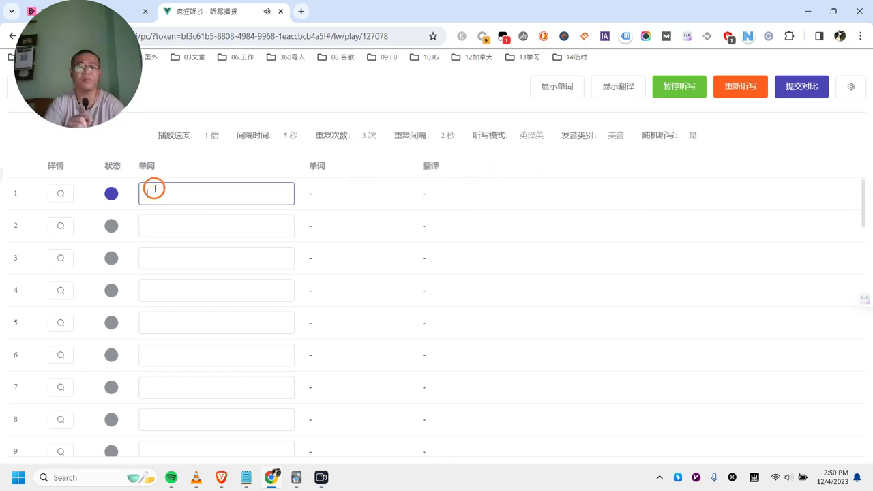
{"action": "type", "text": "s"}
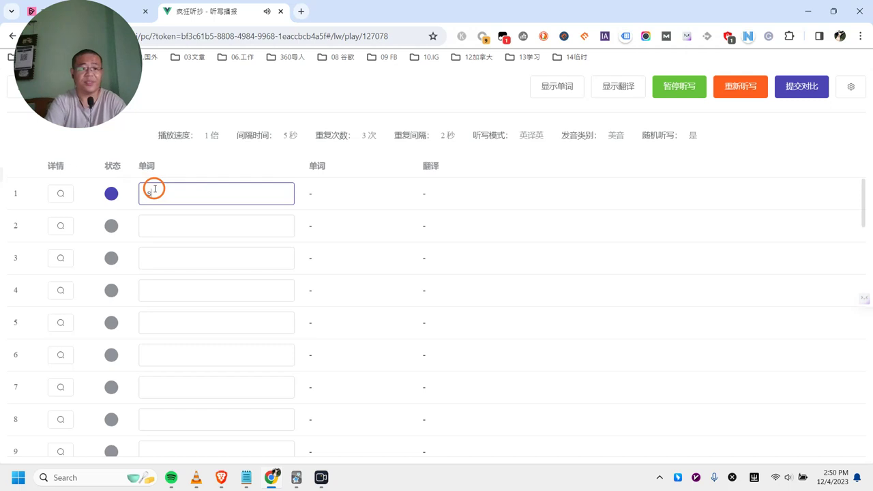
{"action": "type", "text": "ellpentine"}
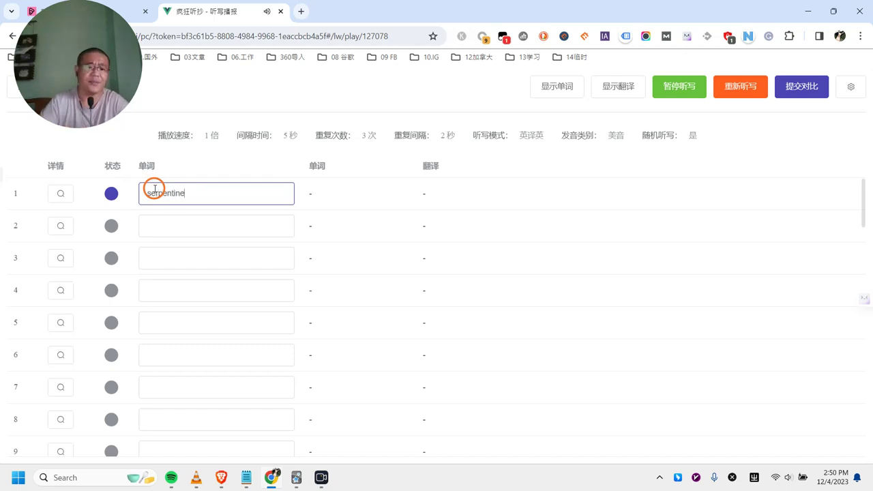
Enter "fraternal" as the answer for word 2 and "furious" for word 3
{"action": "left_click", "coordinate": [170, 224]}
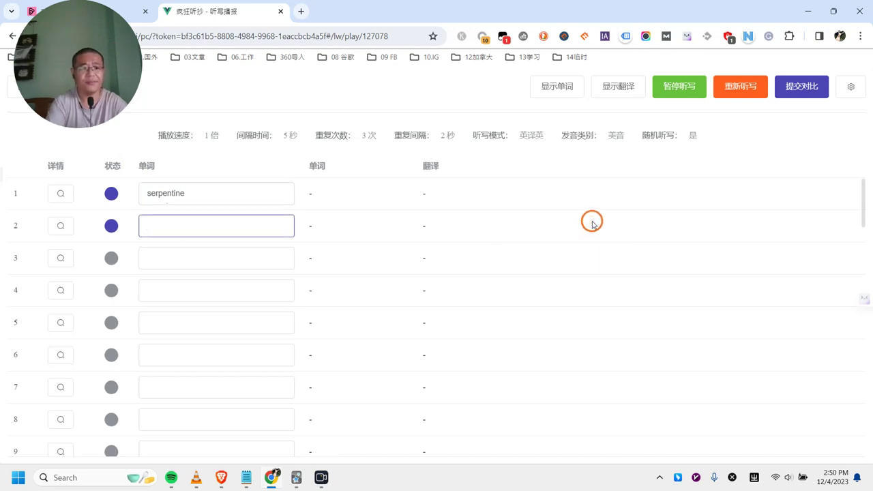
{"action": "type", "text": "fraternal"}
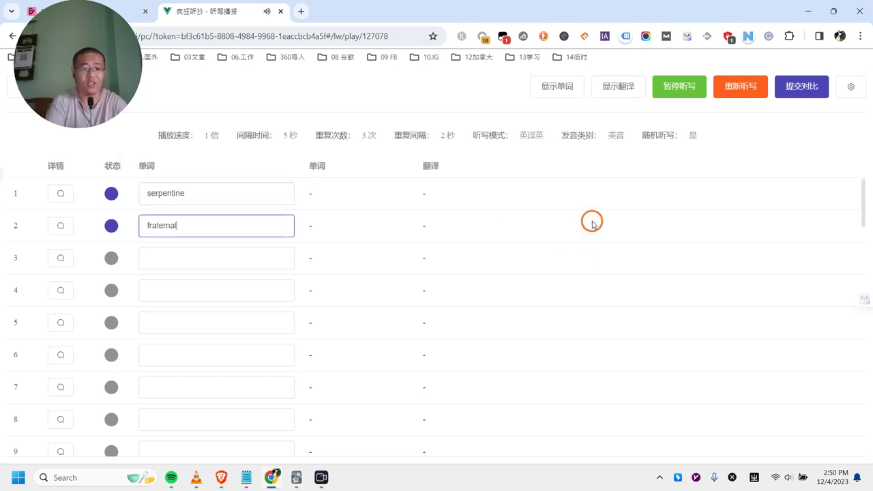
{"action": "key", "text": "Return"}
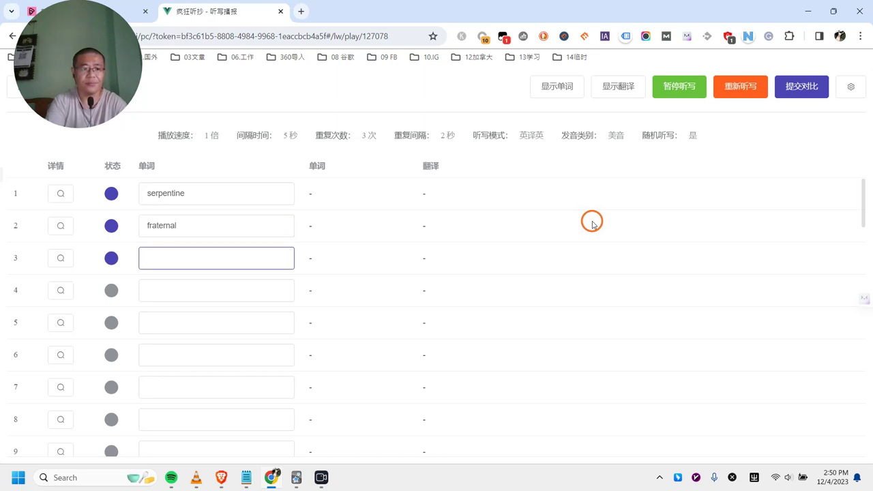
{"action": "type", "text": "furious"}
{"action": "key", "text": "Return"}
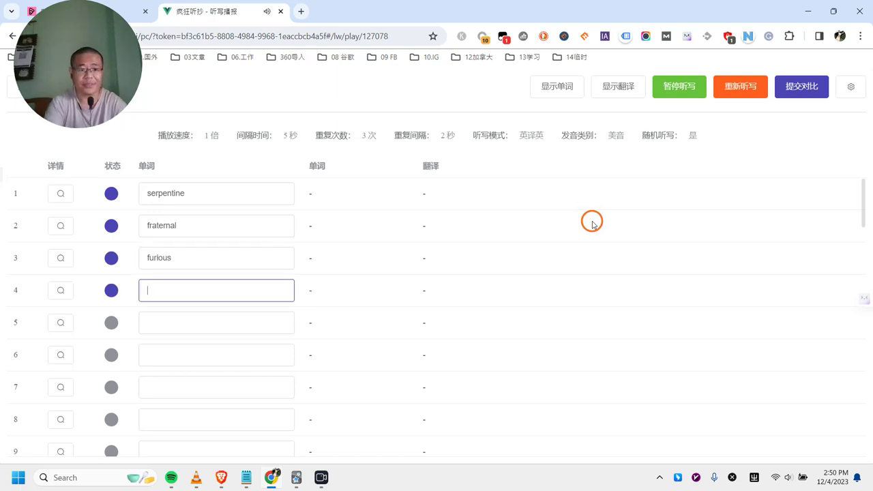
Enter "constellation" as the answer for word 4 and "predicament" for word 5
{"action": "type", "text": "constellation"}
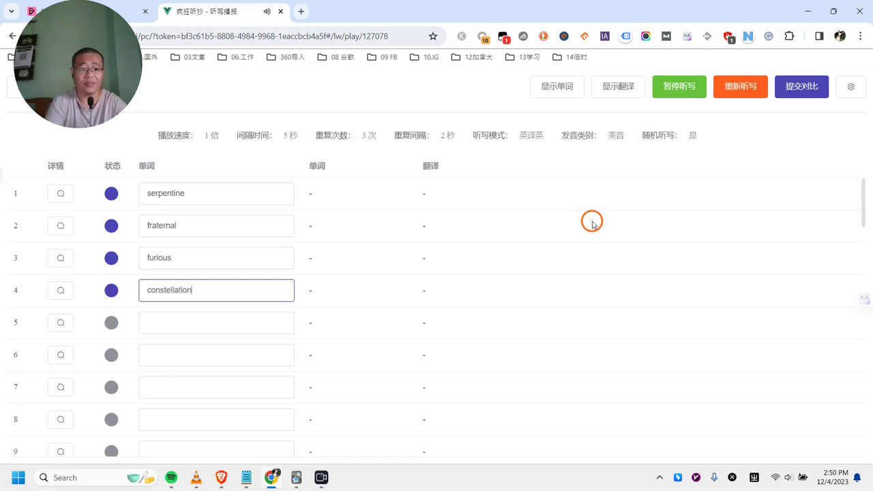
{"action": "key", "text": "Return"}
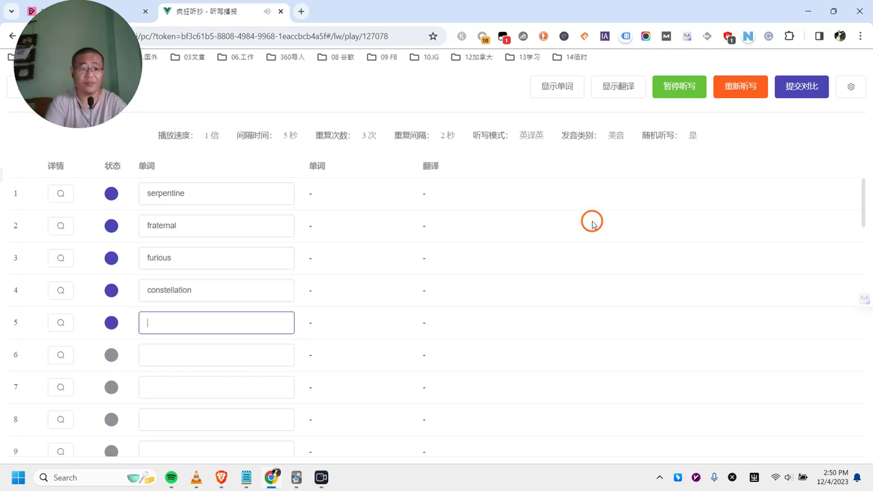
{"action": "type", "text": "predicament"}
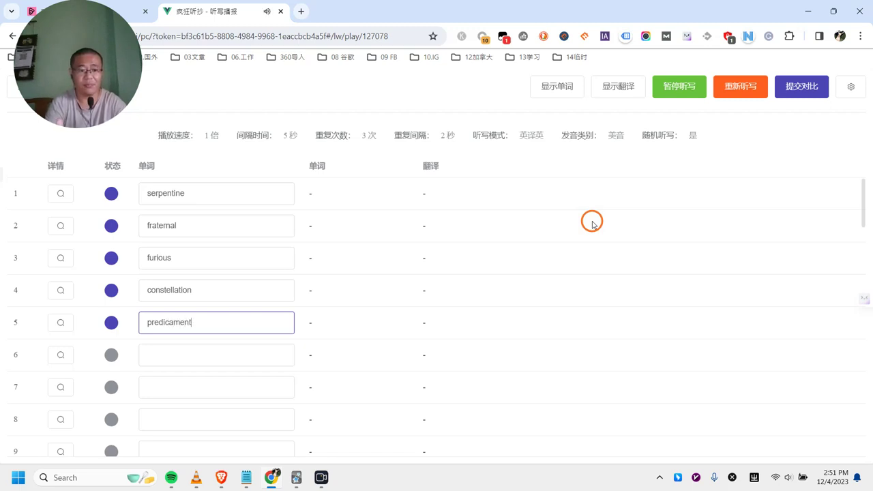
{"action": "key", "text": "Return"}
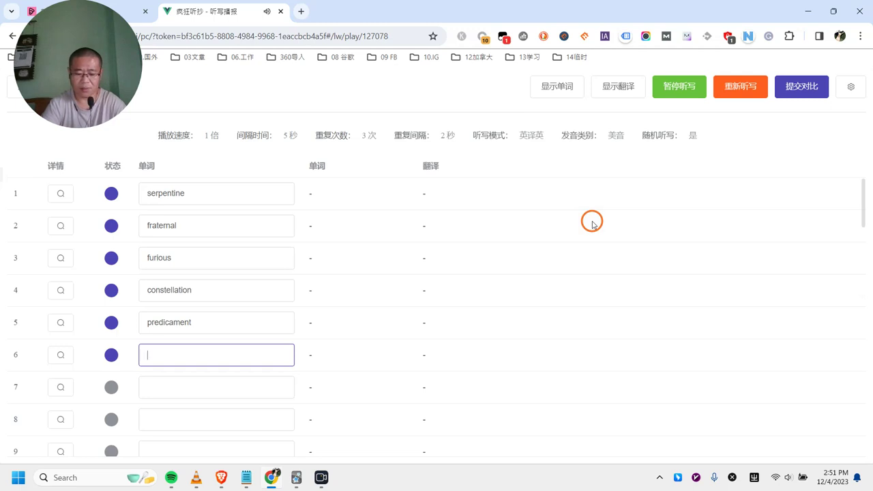
Fill in word 6 with "?" as a placeholder and word 7 with "villian"
{"action": "type", "text": "?"}
{"action": "key", "text": "Return"}
{"action": "type", "text": "vil"}
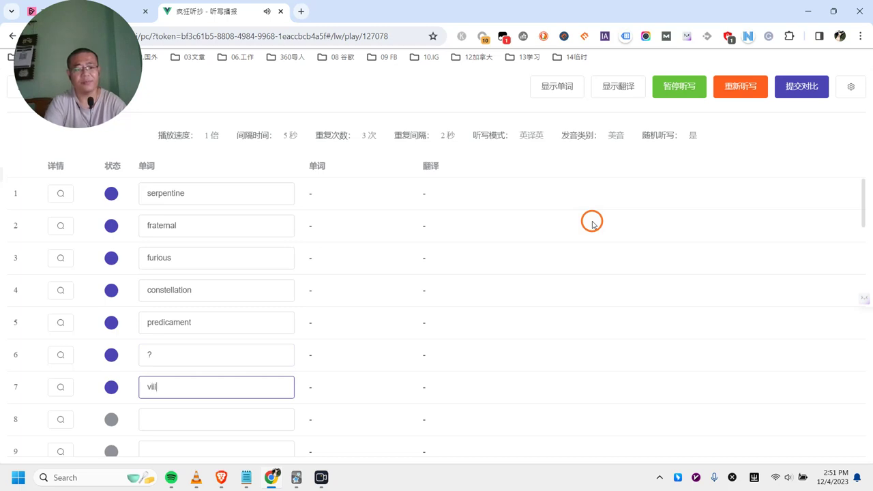
{"action": "type", "text": "lian"}
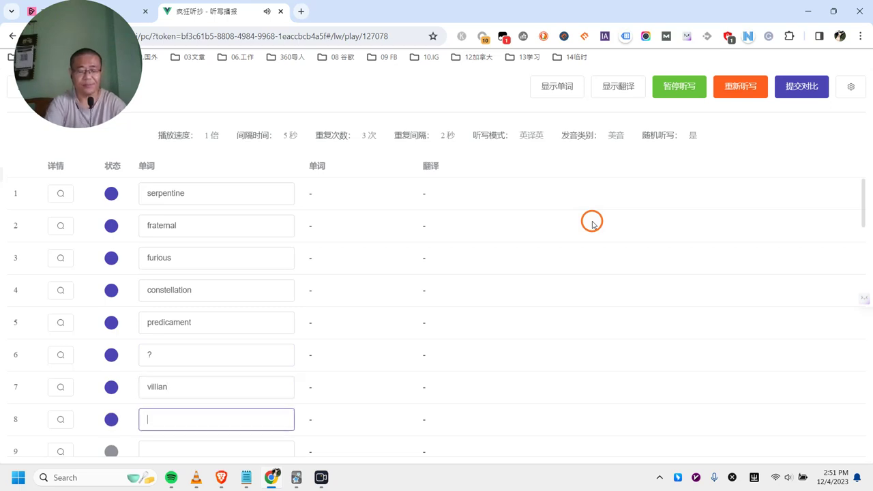
Enter "galvernize" as the answer for word 8 and "horizon" for word 9
{"action": "type", "text": "galv"}
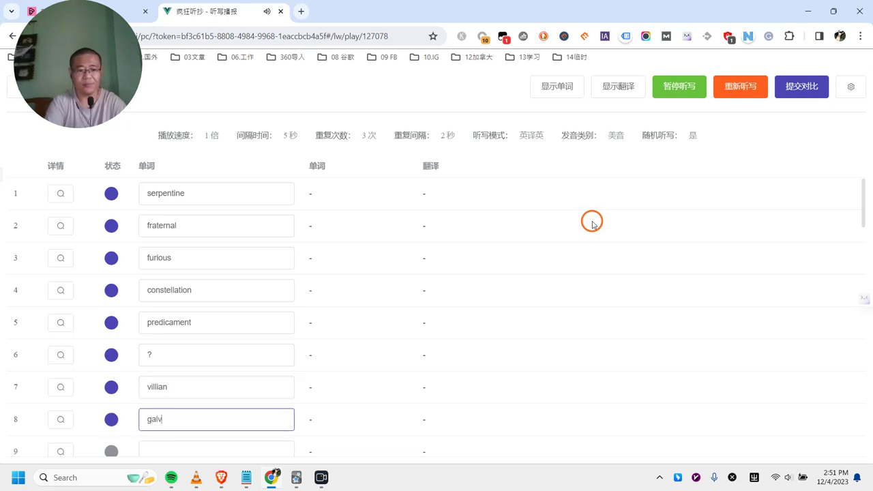
{"action": "type", "text": "ernize"}
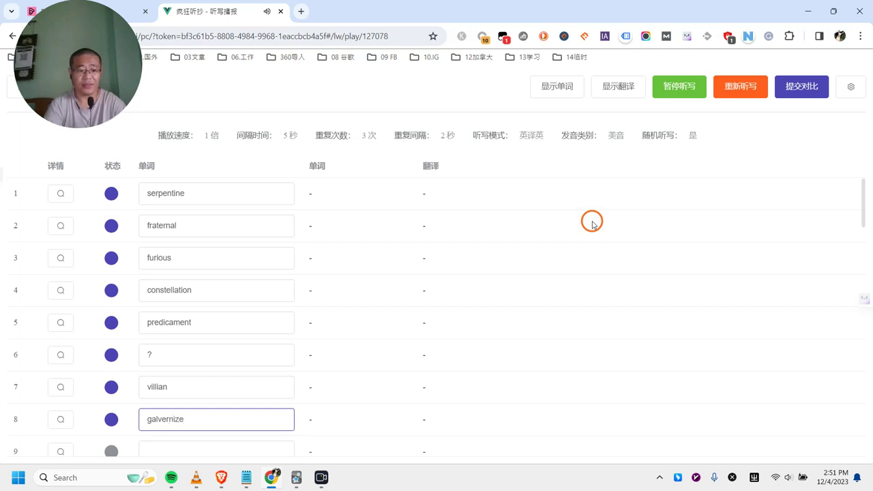
{"action": "key", "text": "Return"}
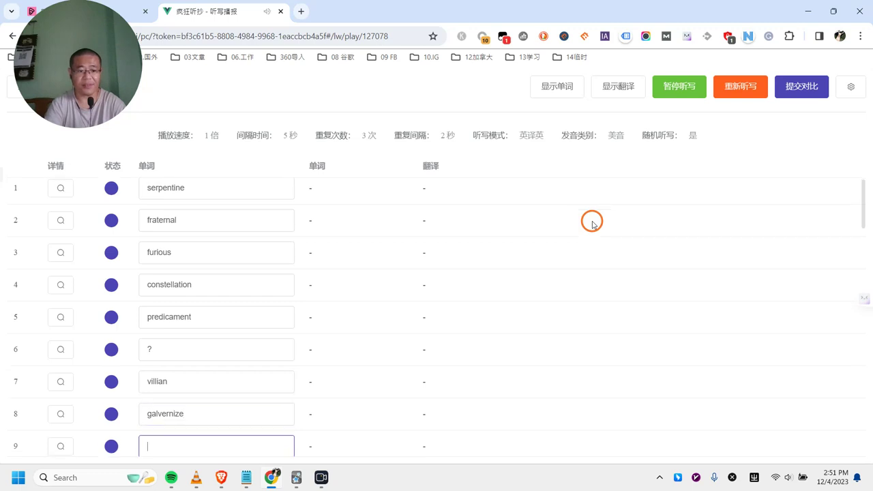
{"action": "type", "text": "horizon"}
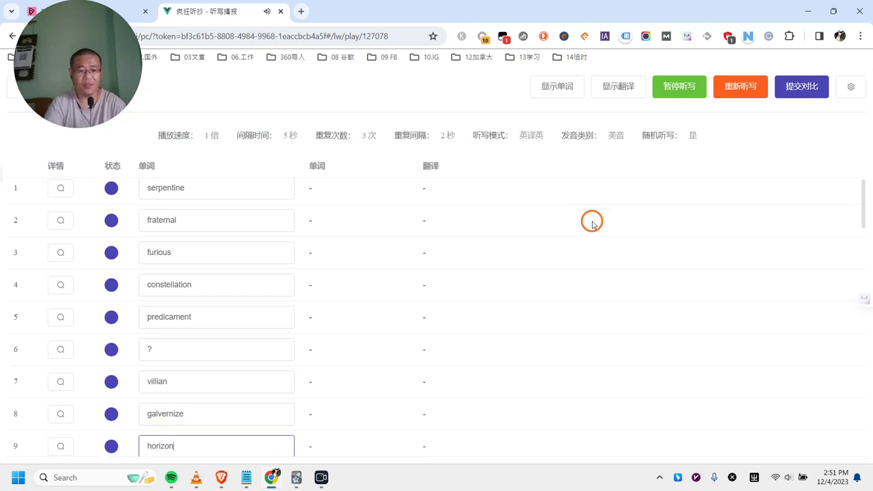
{"action": "key", "text": "Return"}
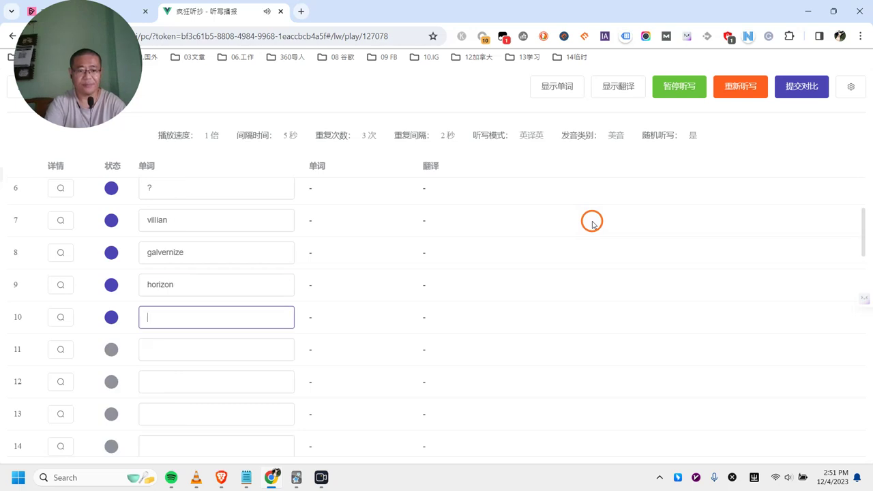
Enter "generous" as the answer for word 10 and "decadent" for word 11
{"action": "type", "text": "generous"}
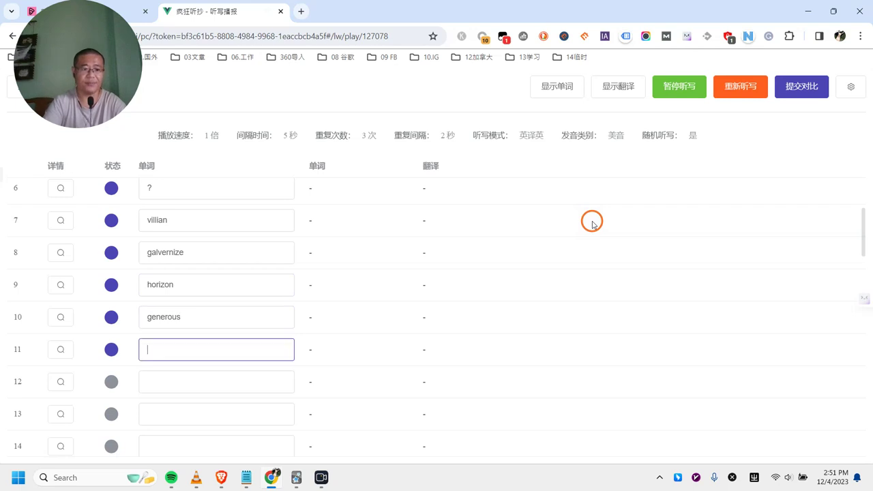
{"action": "key", "text": "Return"}
{"action": "type", "text": "de"}
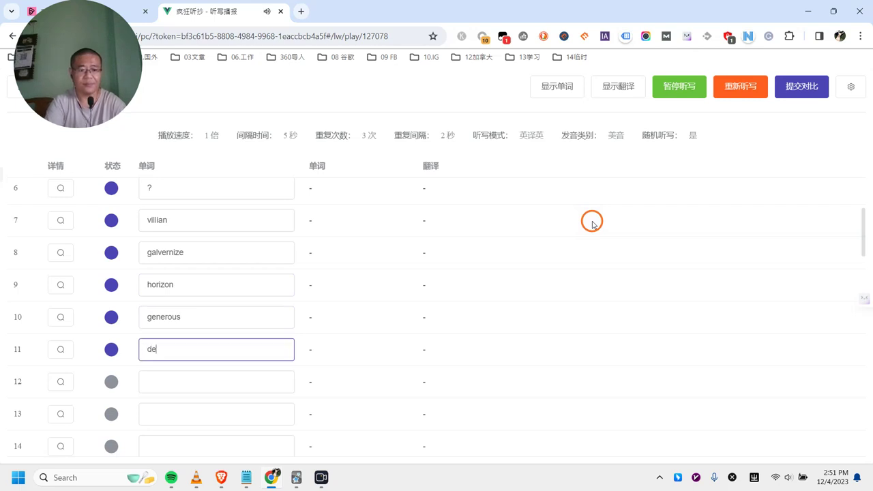
{"action": "type", "text": "cadent"}
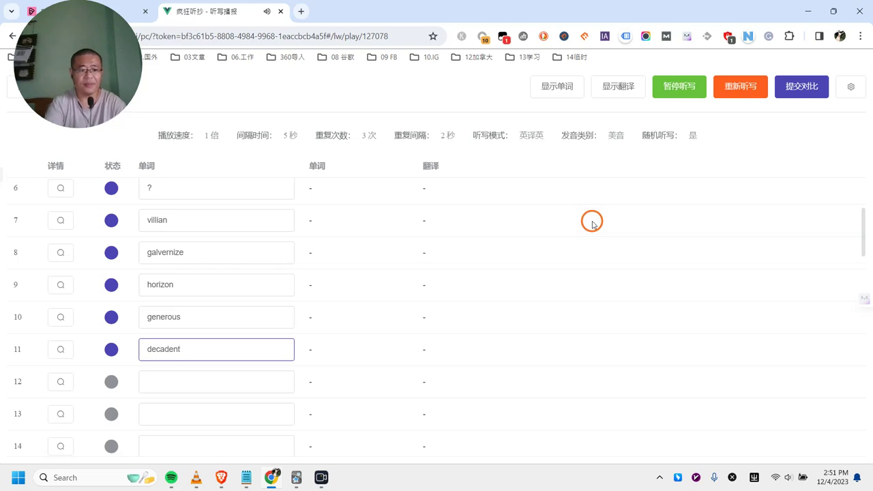
{"action": "key", "text": "Return"}
Enter "audacity" as the answer for word 12 and "tantrum" for word 13
{"action": "type", "text": "audacity"}
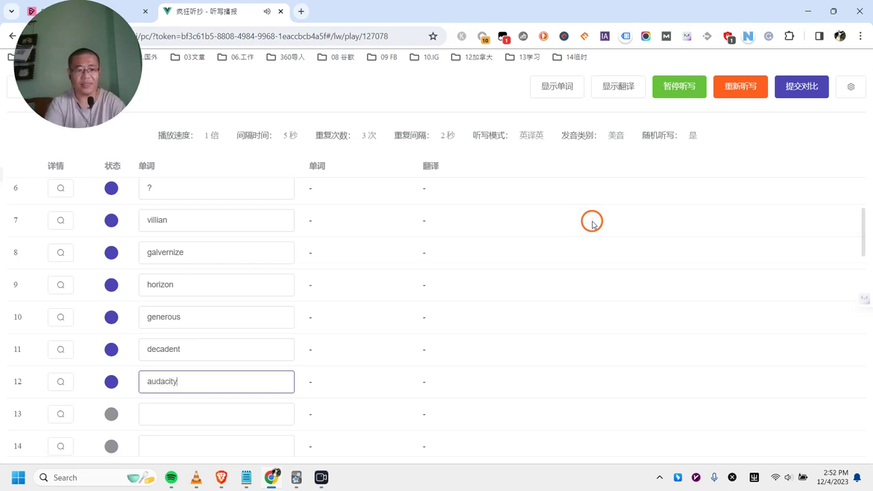
{"action": "key", "text": "Return"}
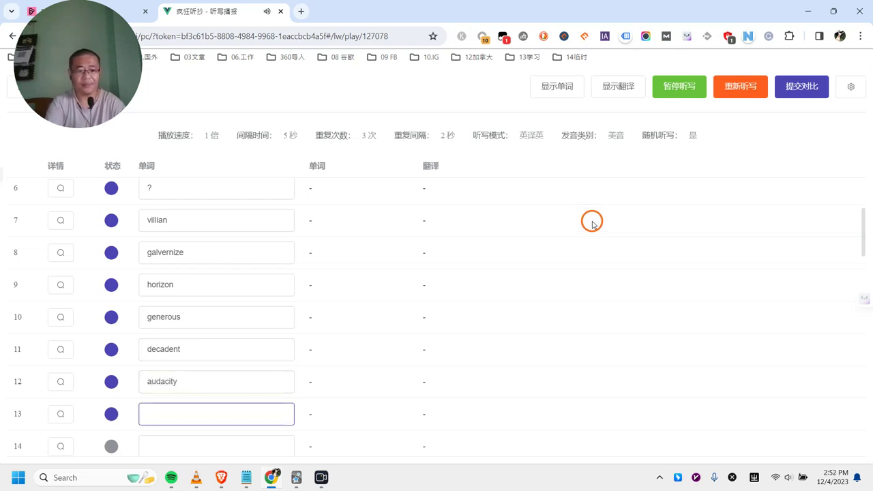
{"action": "type", "text": "t"}
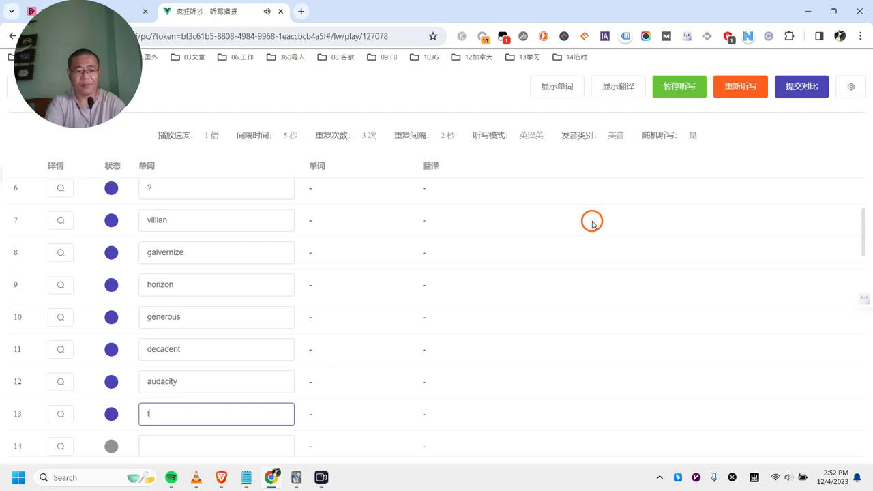
{"action": "type", "text": "antrum"}
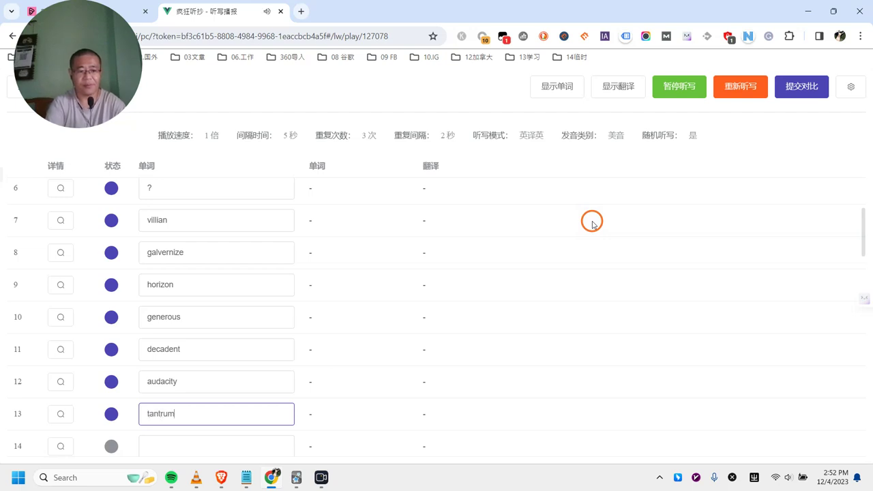
{"action": "key", "text": "Return"}
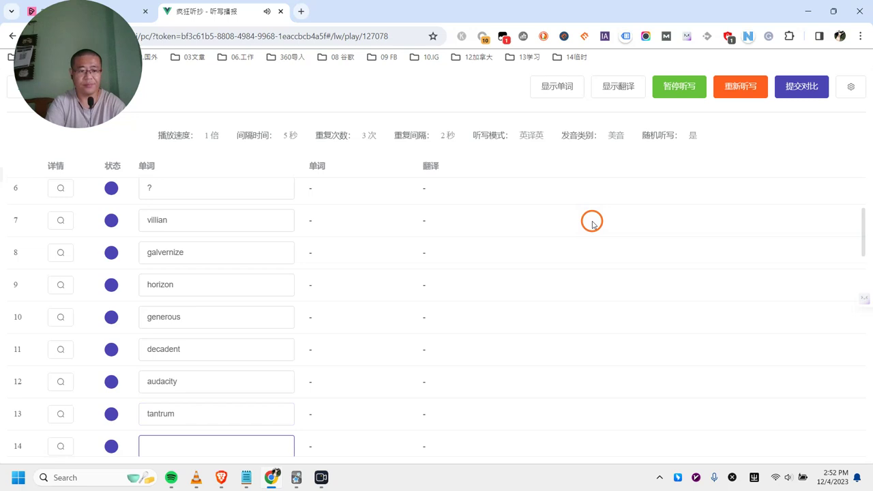
Enter "consequences" as the answer for word 14 and "inextricably" for word 15
{"action": "type", "text": "consequences"}
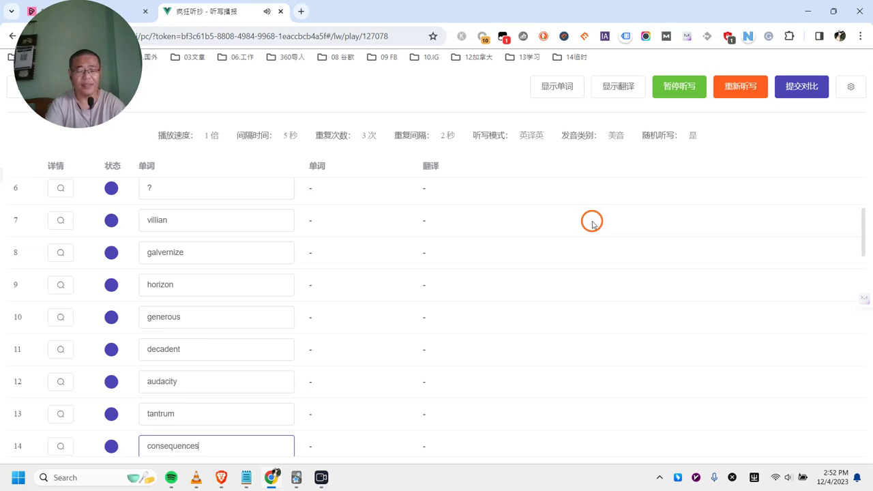
{"action": "key", "text": "Return"}
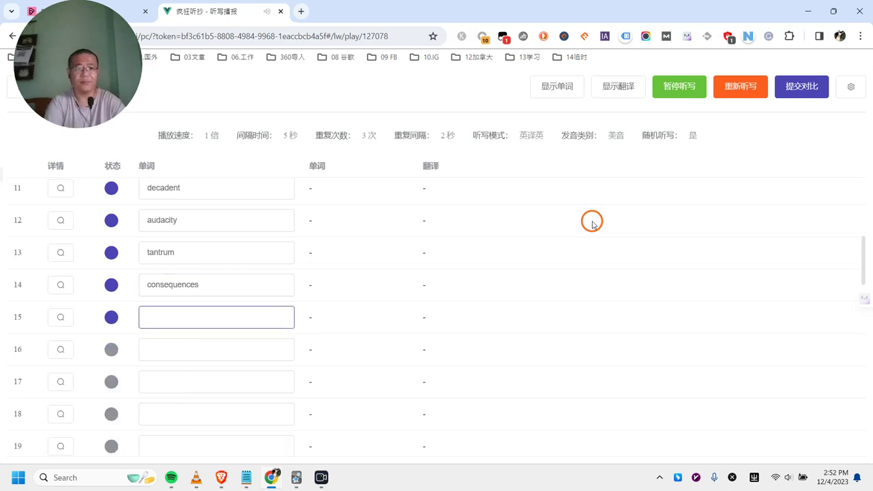
{"action": "type", "text": "in"}
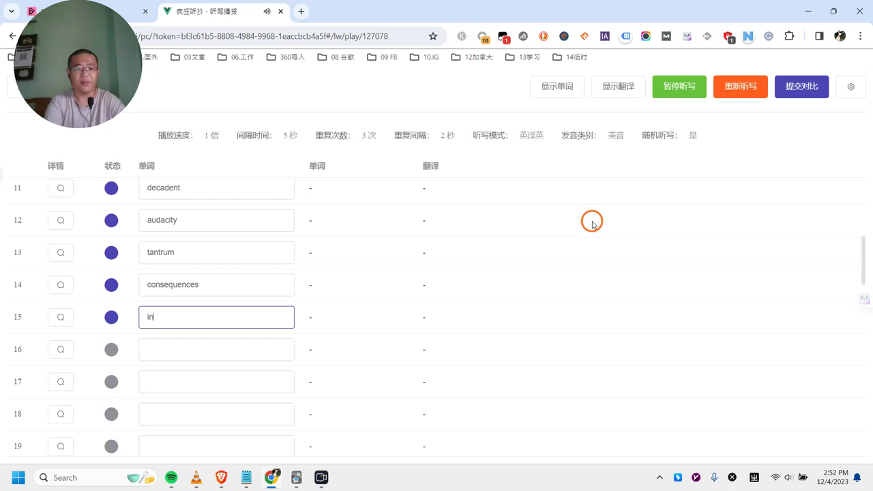
{"action": "type", "text": "ex"}
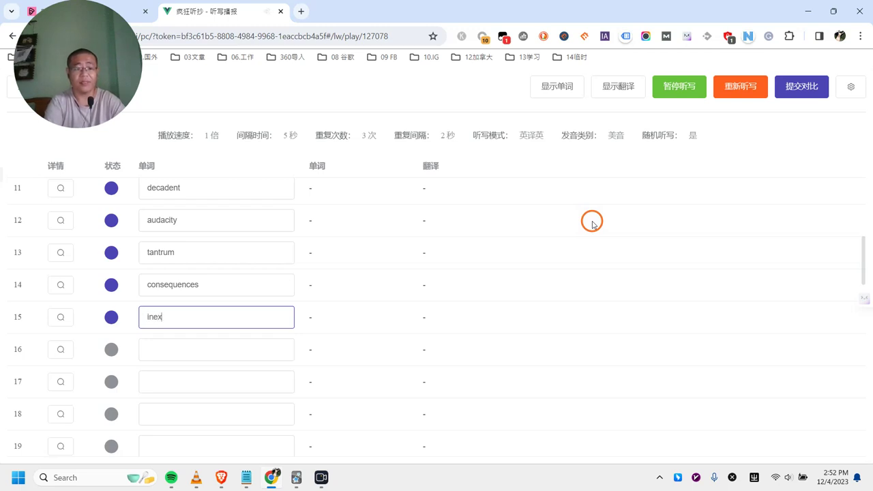
{"action": "type", "text": "trica"}
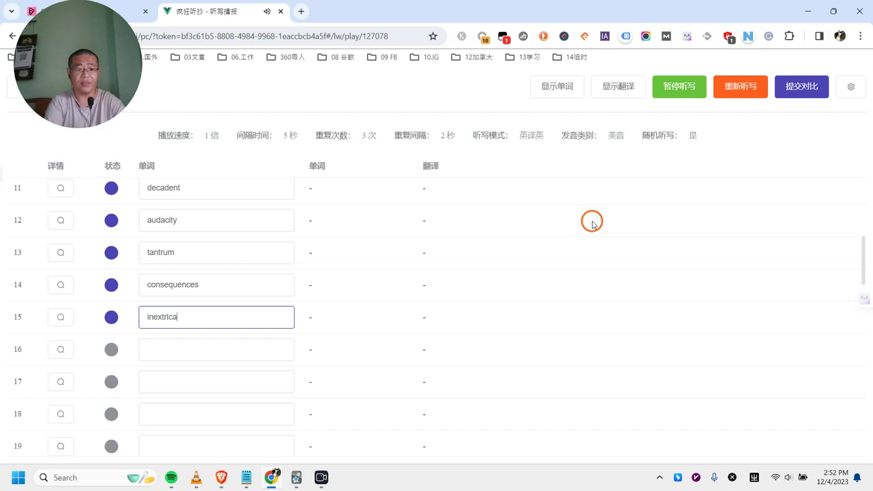
{"action": "type", "text": "bly"}
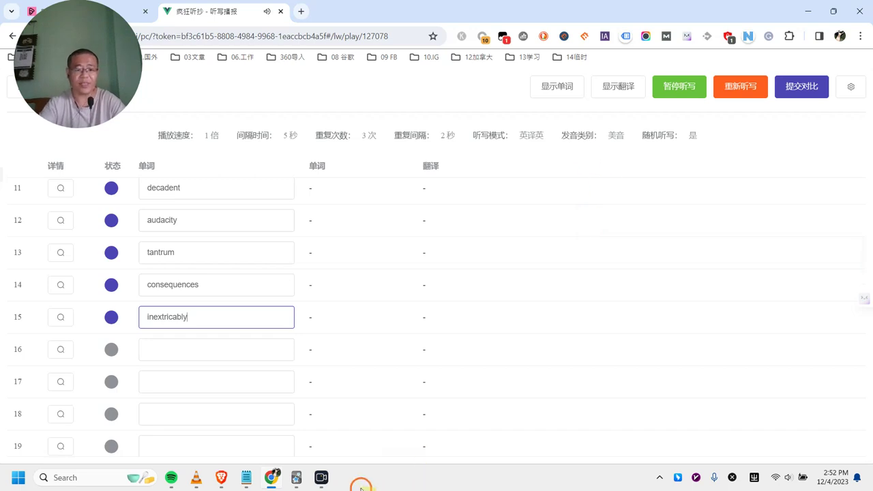
{"action": "left_click", "coordinate": [319, 480]}
{"action": "left_click", "coordinate": [319, 480]}
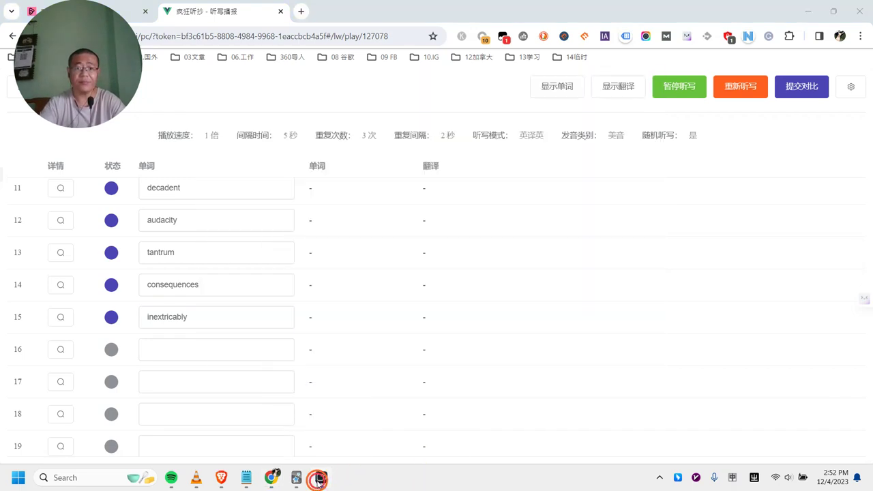
Enter "ignorance" as the answer for word 16
{"action": "left_click", "coordinate": [194, 353]}
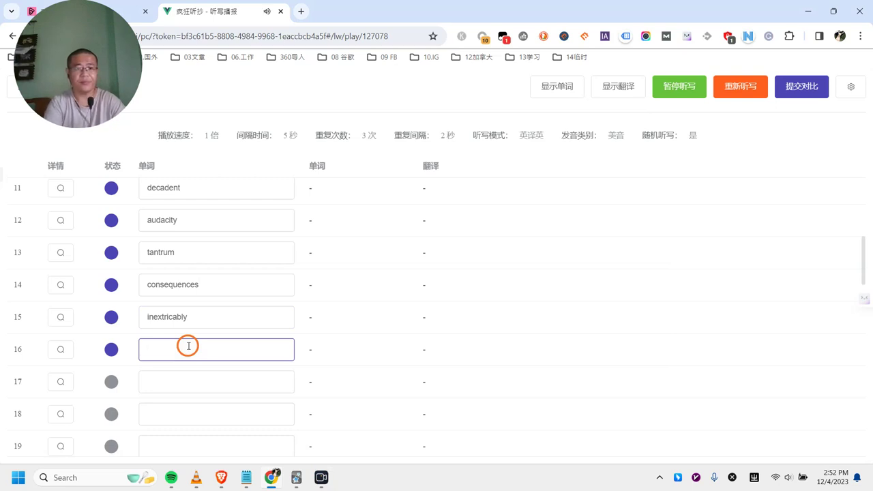
{"action": "type", "text": "ignorance"}
{"action": "key", "text": "Return"}
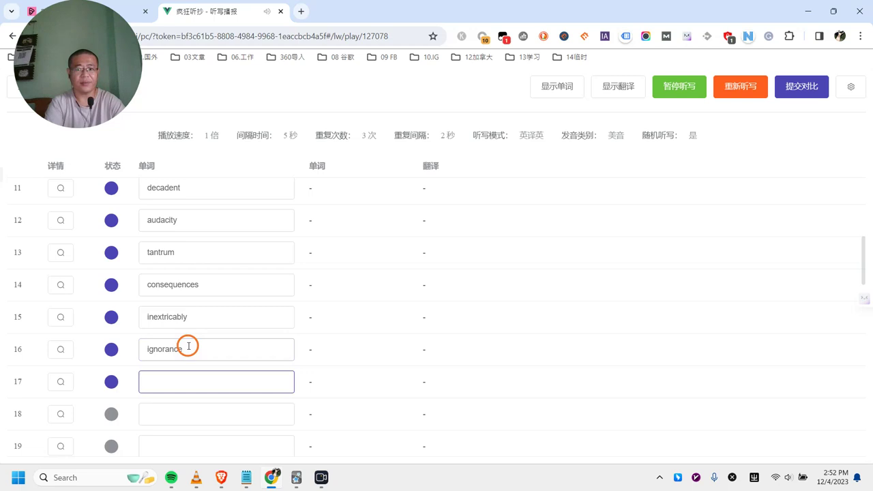
{"action": "type", "text": "pare"}
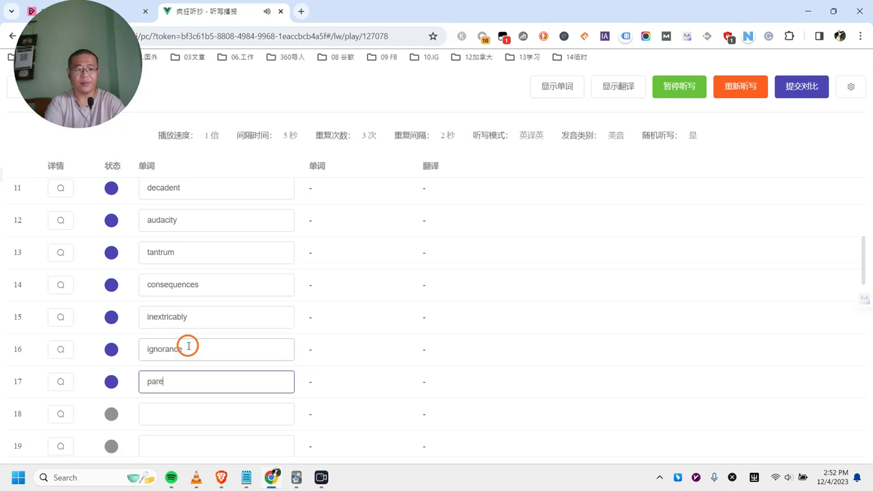
{"action": "key", "text": "BackSpace"}
{"action": "key", "text": "BackSpace"}
{"action": "key", "text": "BackSpace"}
{"action": "key", "text": "BackSpace"}
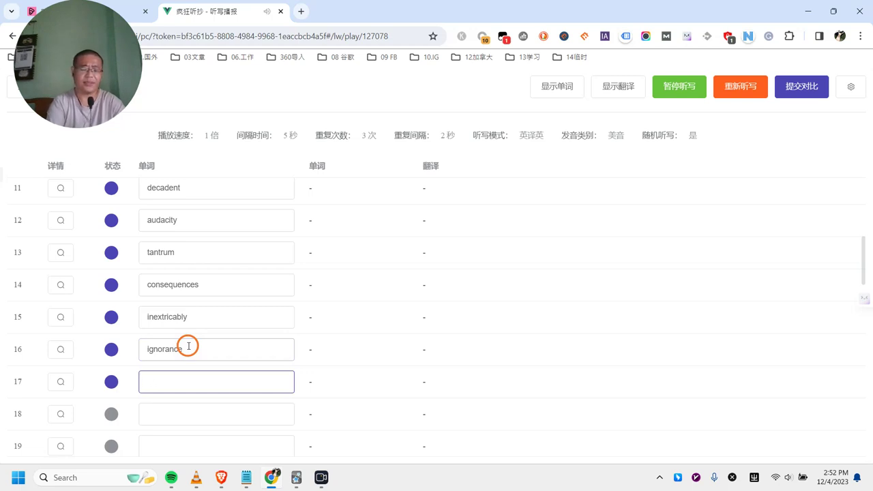
Enter "?" as the answer for word 17 and "elicit" for word 18
{"action": "type", "text": "?"}
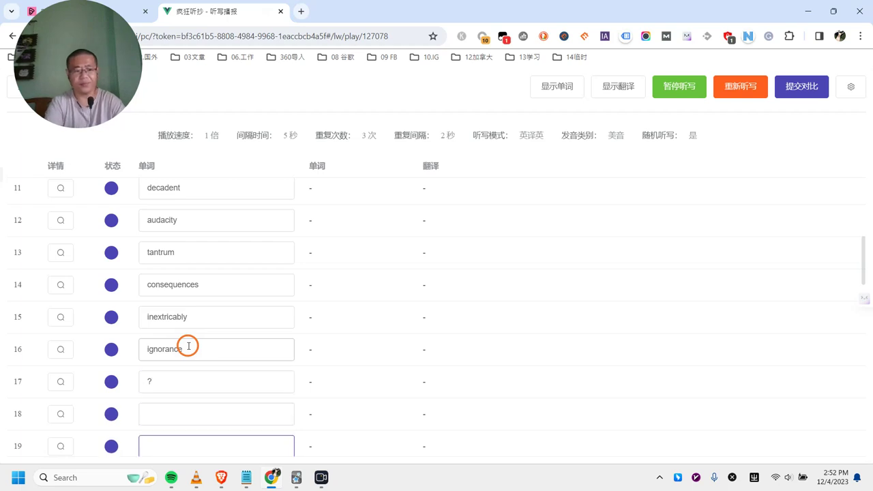
{"action": "left_click", "coordinate": [177, 403]}
{"action": "scroll", "coordinate": [217, 380], "scroll_direction": "down", "scroll_amount": 2}
{"action": "type", "text": "elicit"}
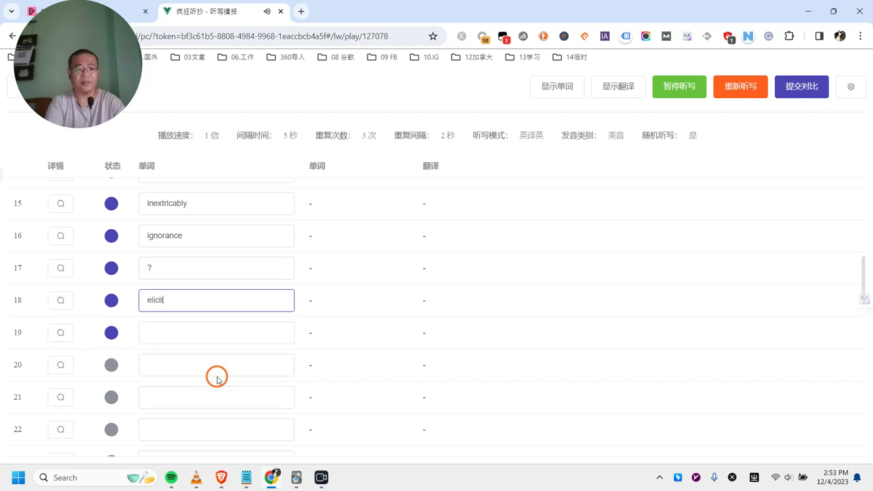
{"action": "key", "text": "Return"}
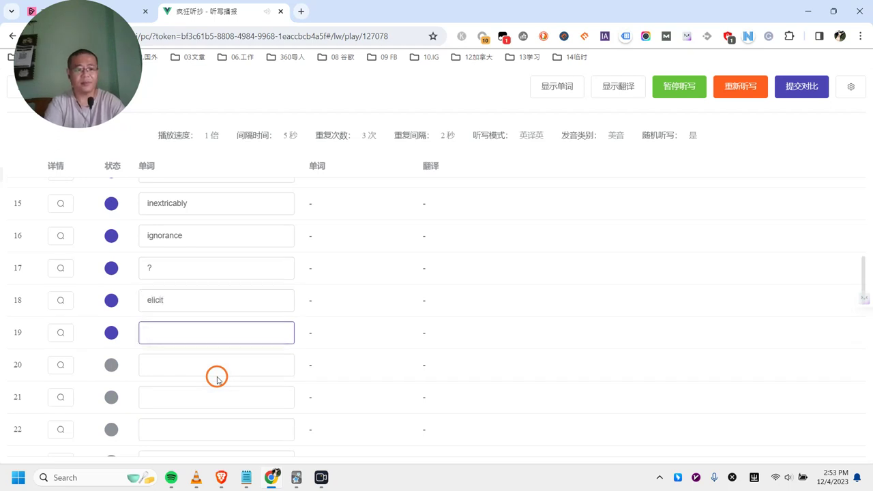
{"action": "type", "text": "sta"}
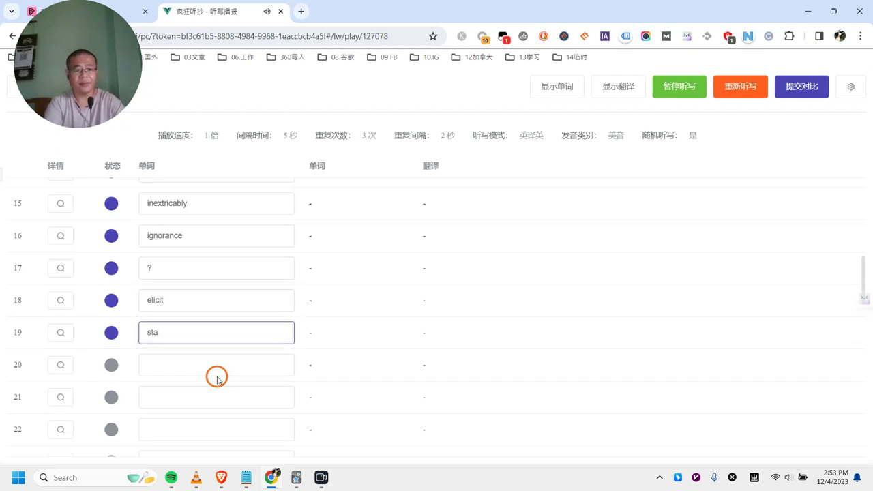
{"action": "type", "text": "mina"}
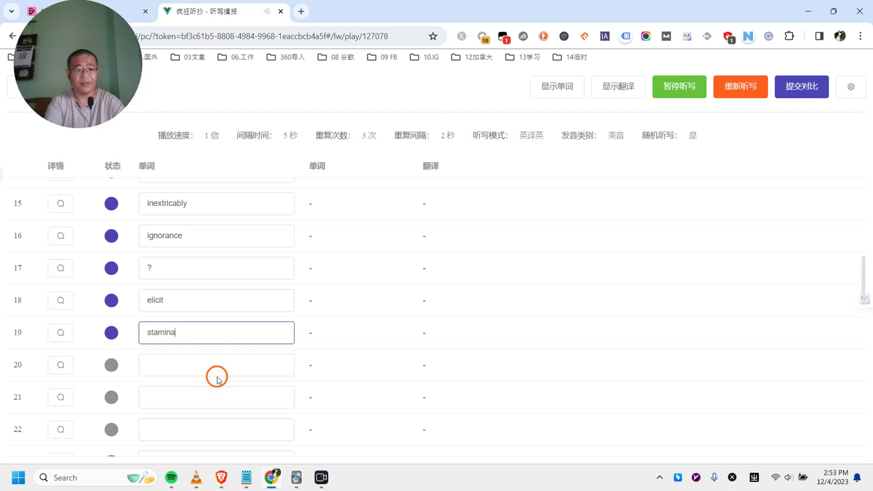
{"action": "key", "text": "BackSpace"}
{"action": "key", "text": "BackSpace"}
{"action": "key", "text": "BackSpace"}
{"action": "key", "text": "BackSpace"}
{"action": "key", "text": "BackSpace"}
{"action": "type", "text": "e"}
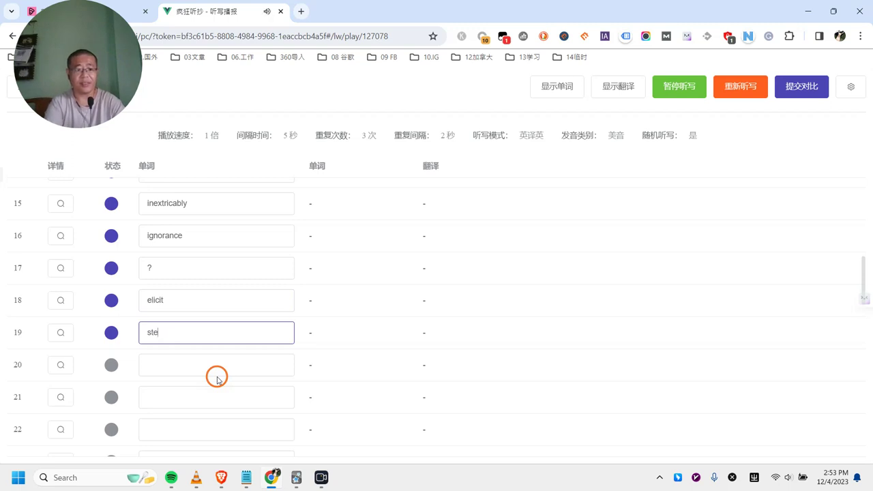
{"action": "type", "text": "mina"}
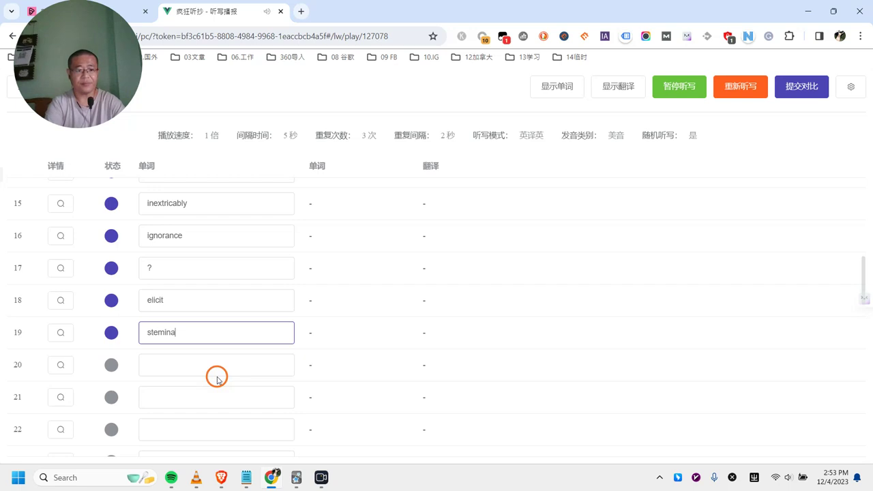
{"action": "key", "text": "BackSpace"}
{"action": "key", "text": "BackSpace"}
{"action": "key", "text": "BackSpace"}
{"action": "key", "text": "BackSpace"}
{"action": "key", "text": "BackSpace"}
{"action": "key", "text": "BackSpace"}
{"action": "key", "text": "BackSpace"}
Enter "stamina" as the answer for word 19 and "infuriate" for word 20
{"action": "type", "text": "st"}
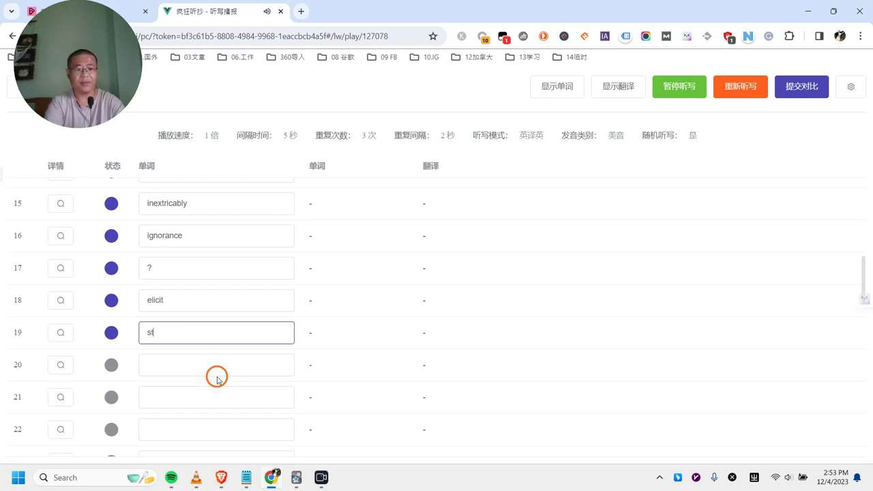
{"action": "type", "text": "amina"}
{"action": "key", "text": "Return"}
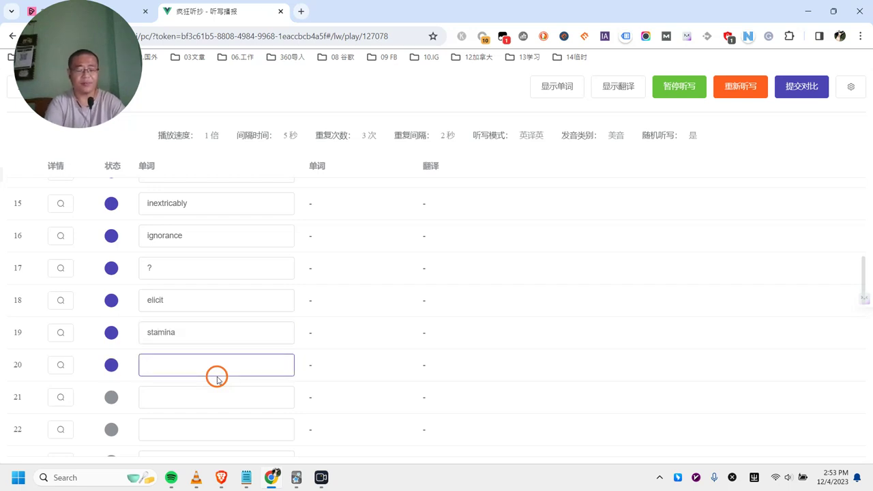
{"action": "type", "text": "inf"}
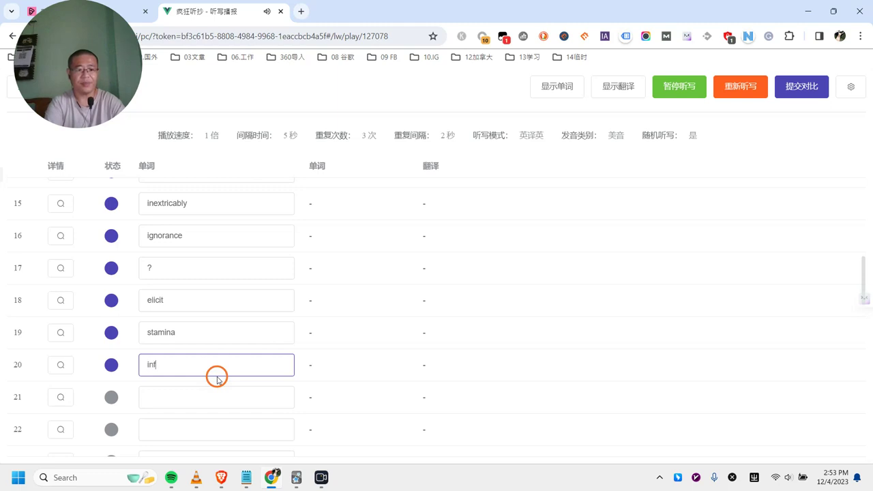
{"action": "type", "text": "uriate"}
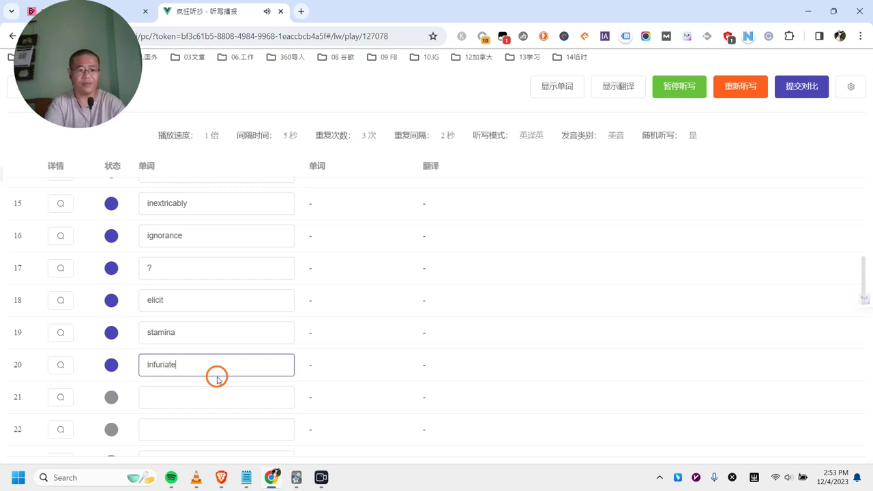
{"action": "key", "text": "Return"}
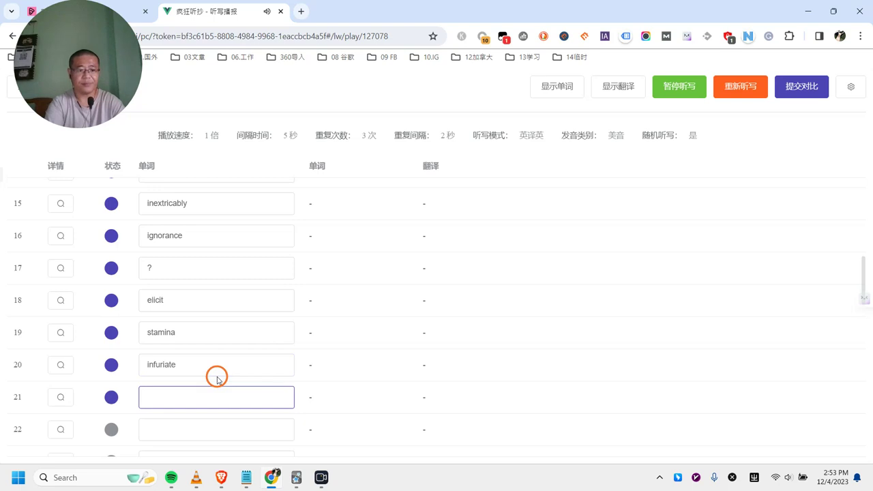
Enter "intertwined" as the answer for word 21 and "belligerent" for word 22
{"action": "type", "text": "i"}
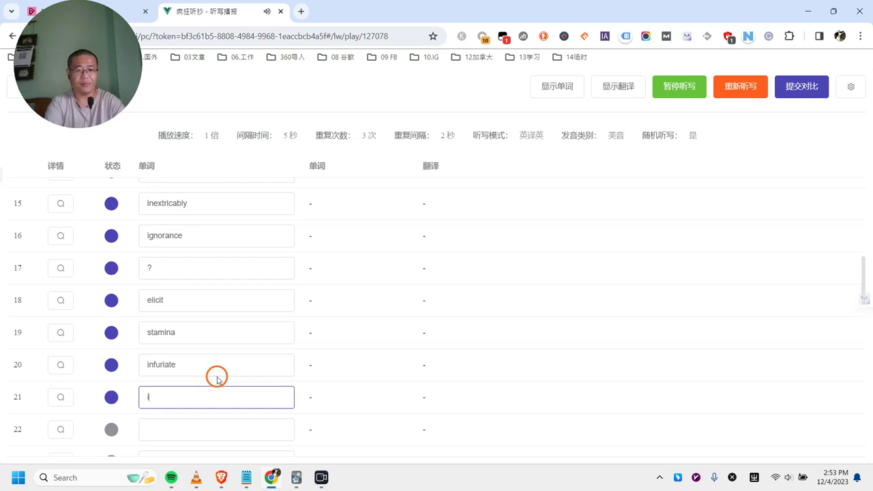
{"action": "type", "text": "ntertwined"}
{"action": "key", "text": "Return"}
{"action": "type", "text": "bellig"}
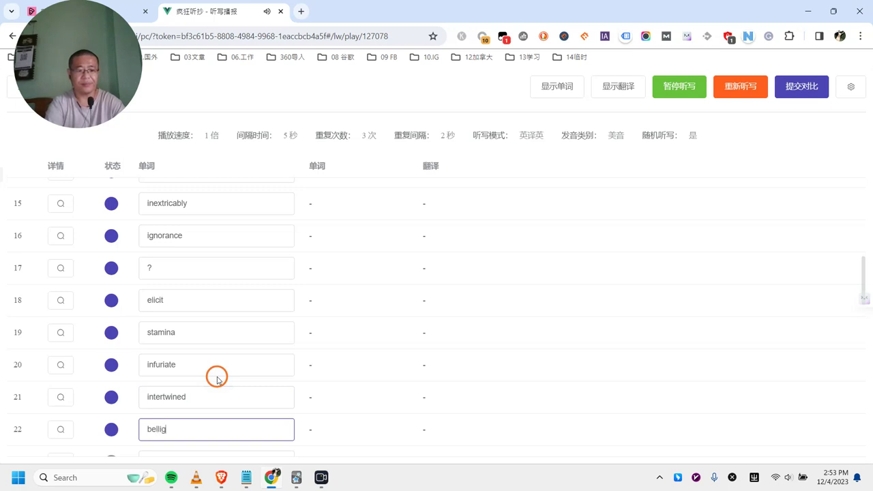
{"action": "type", "text": "erent"}
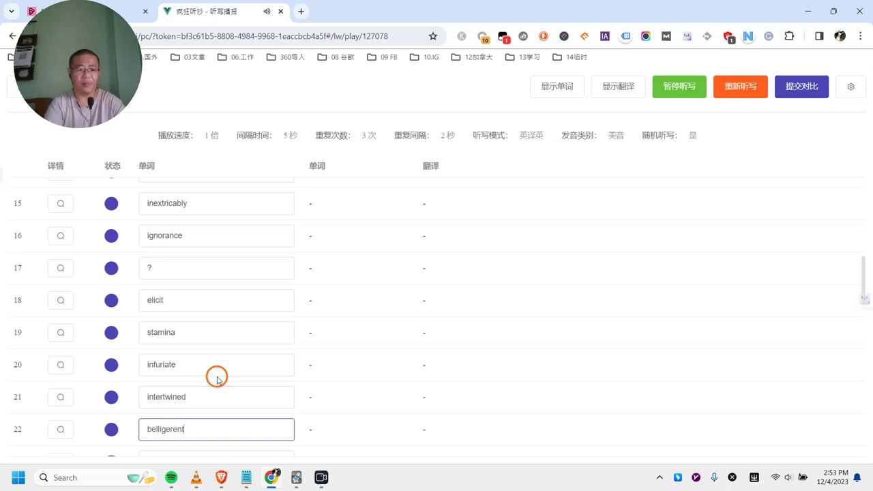
{"action": "key", "text": "Return"}
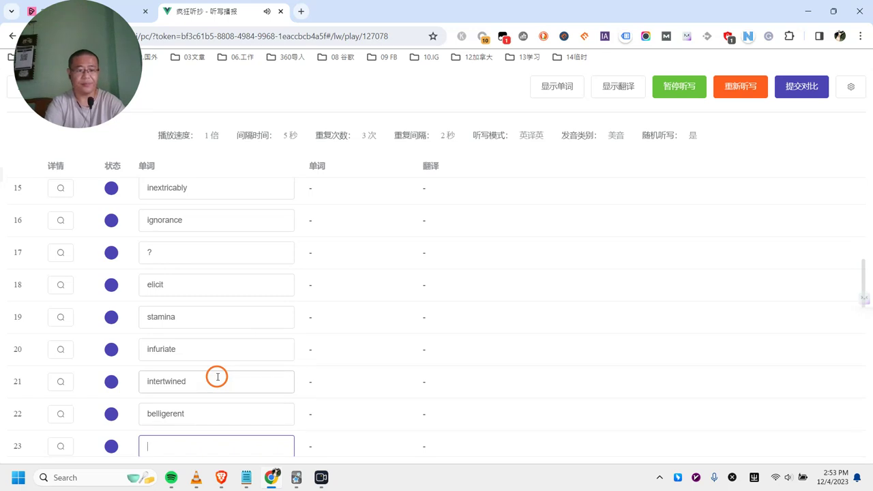
Enter "crux" as the answer for word 23 and "figurine" for word 24
{"action": "type", "text": "crux"}
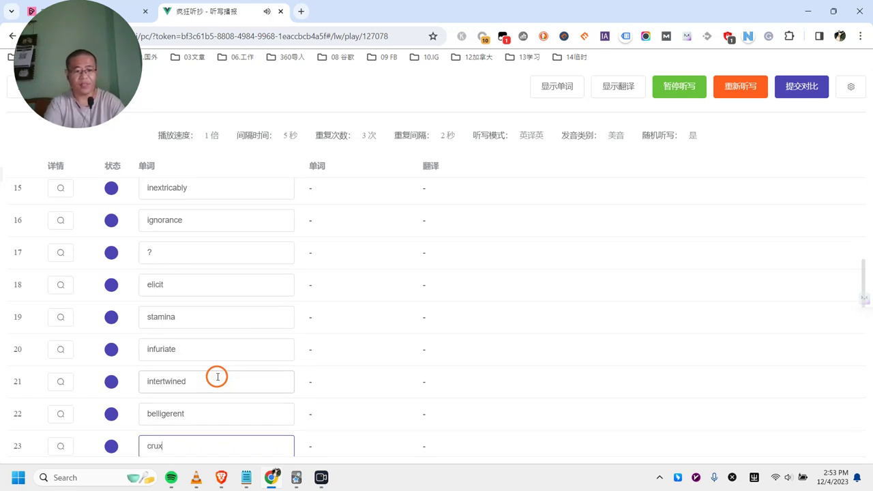
{"action": "key", "text": "Return"}
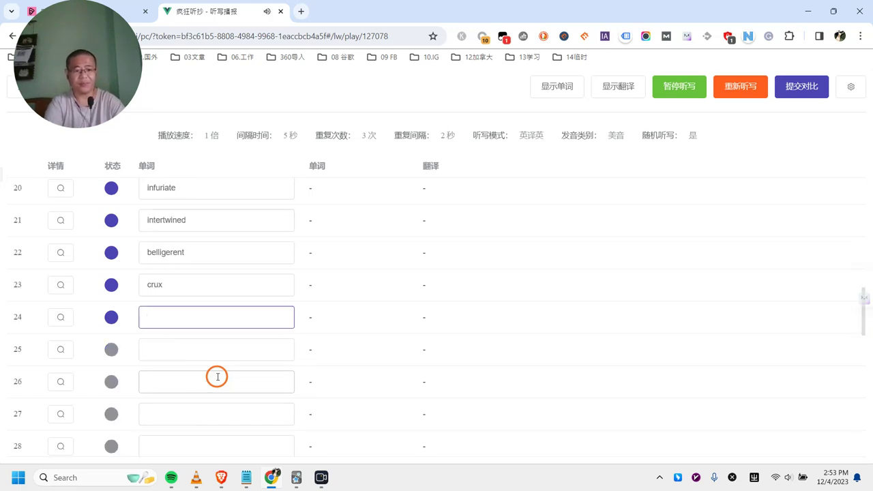
{"action": "type", "text": "figu"}
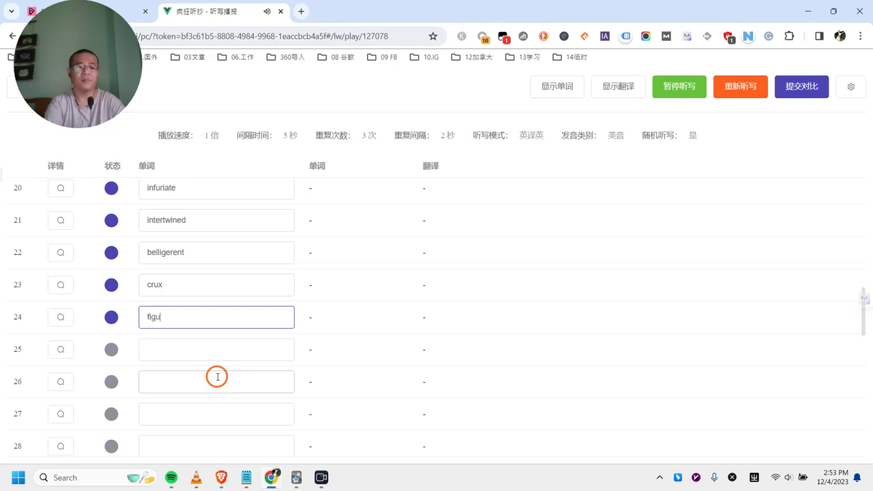
{"action": "type", "text": "rine"}
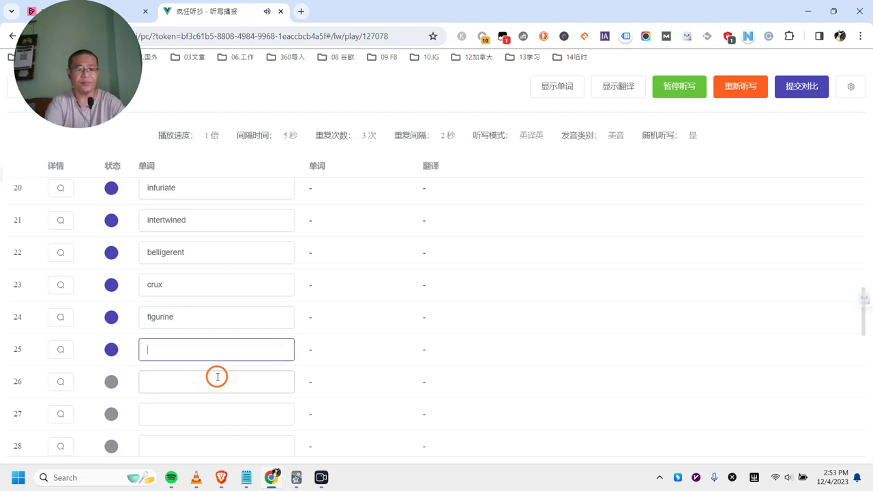
Enter "combination" as the answer for word 25 and "succulent" for word 26
{"action": "type", "text": "combination"}
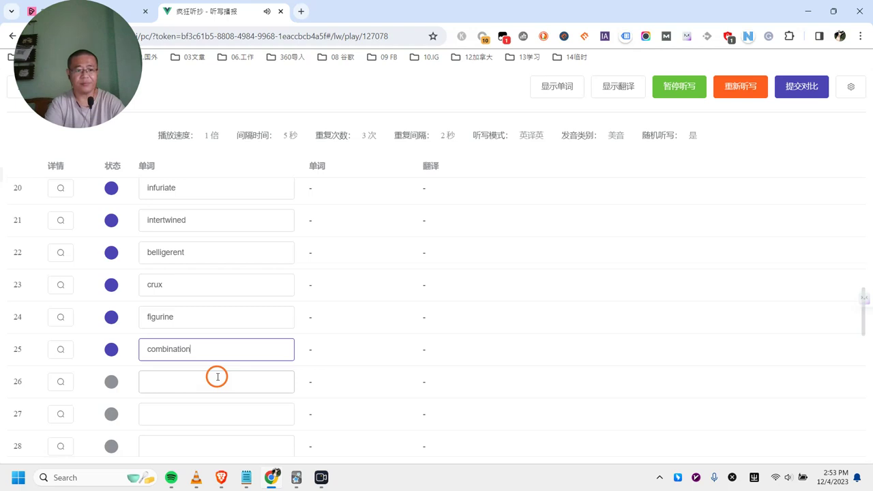
{"action": "key", "text": "Return"}
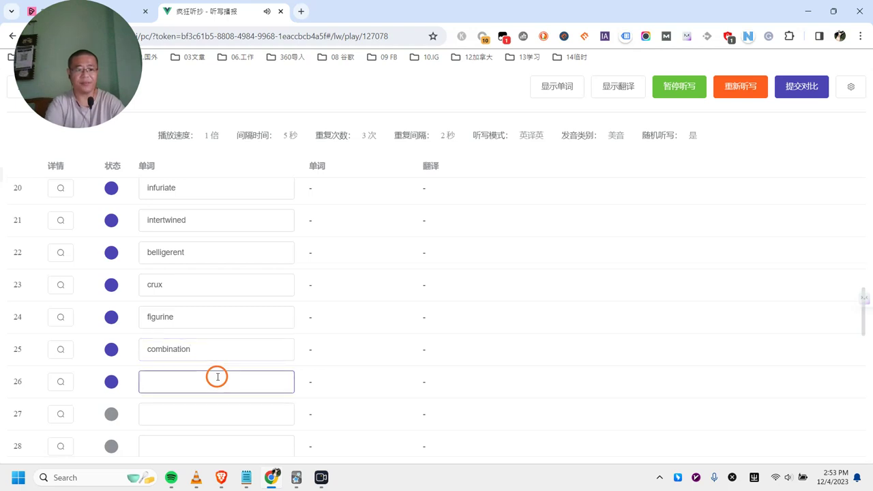
{"action": "type", "text": "succu"}
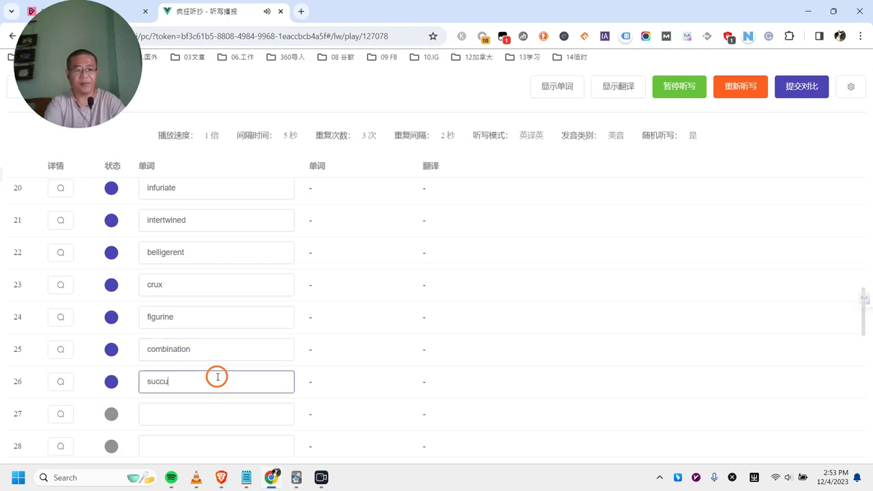
{"action": "type", "text": "lent"}
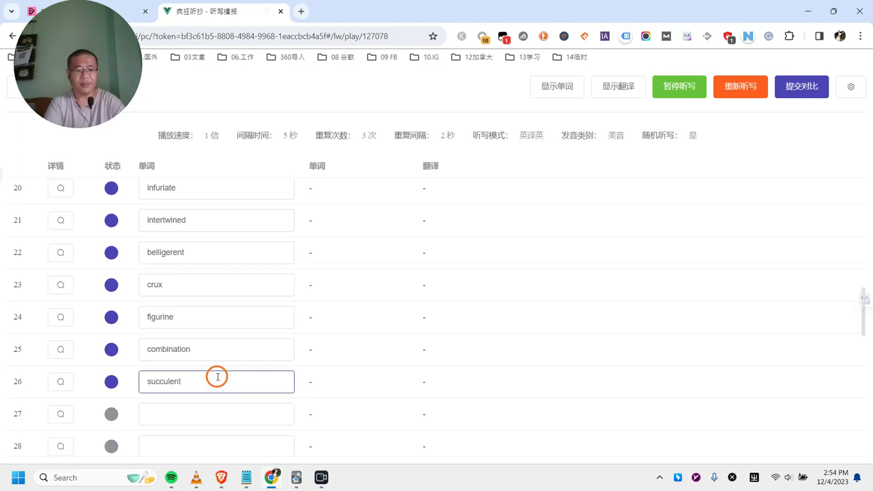
{"action": "key", "text": "Return"}
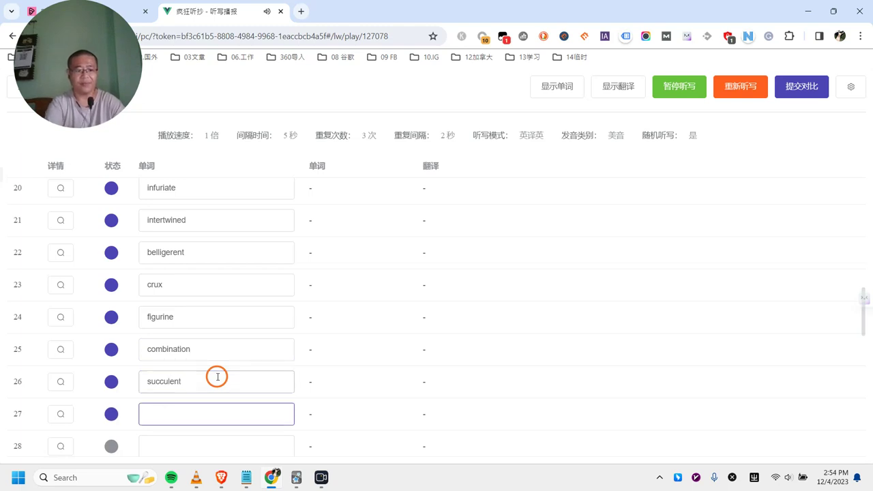
Enter "librarian" as the answer for word 27 and "throat" for word 28
{"action": "type", "text": "librarian"}
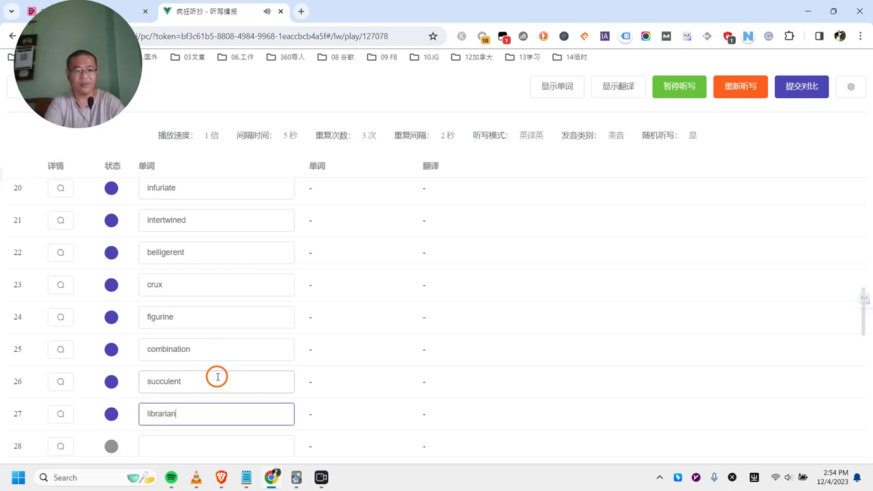
{"action": "key", "text": "Return"}
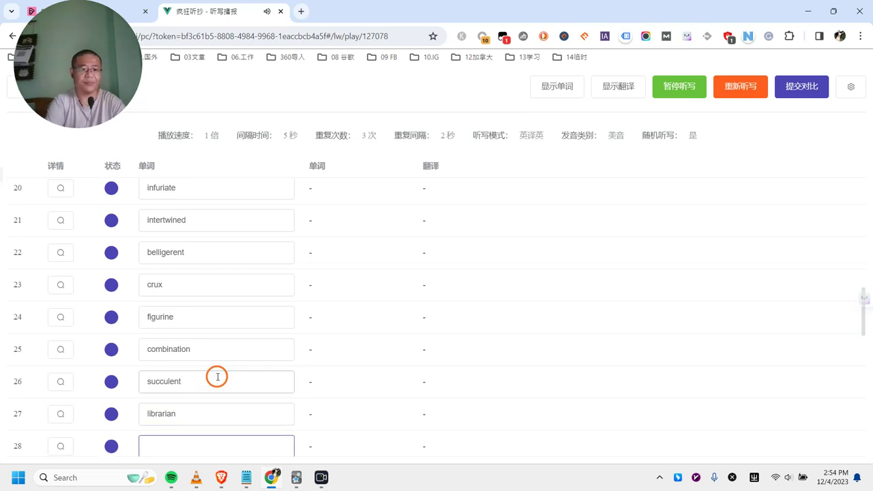
{"action": "type", "text": "thr"}
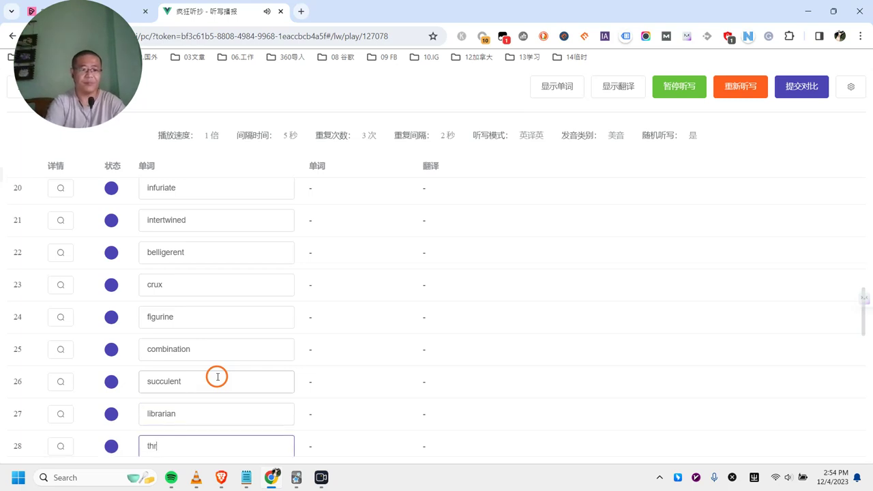
{"action": "type", "text": "oat"}
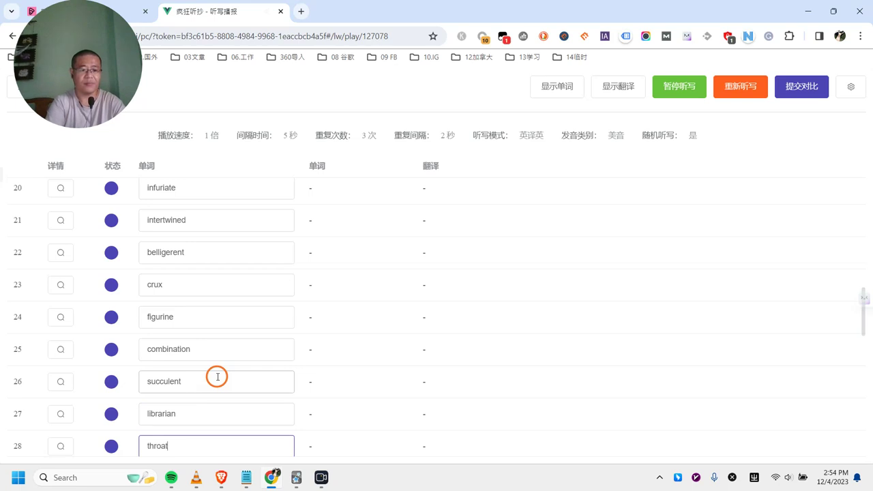
{"action": "key", "text": "Return"}
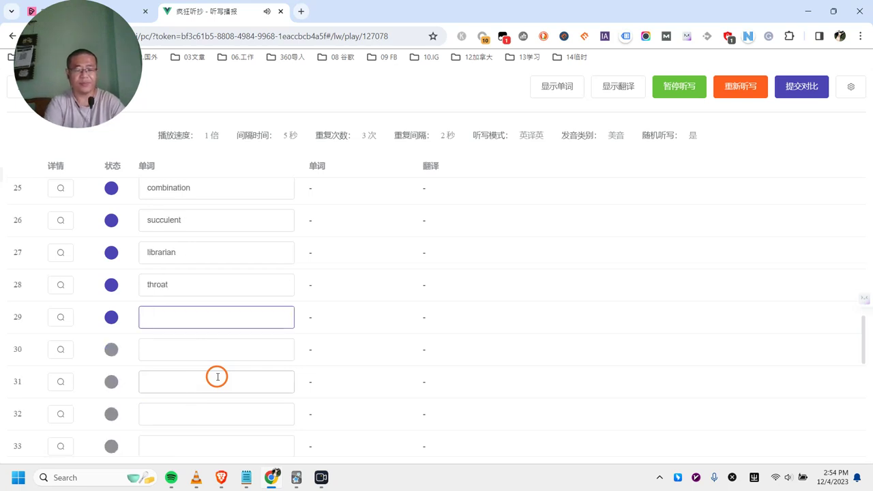
Enter "anxiety" as the answer for word 29 and "dignitary" for word 30
{"action": "type", "text": "e"}
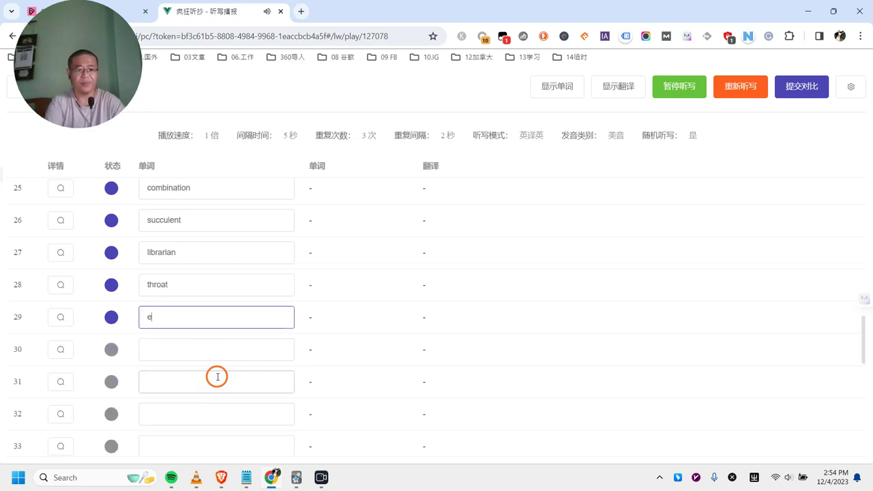
{"action": "key", "text": "BackSpace"}
{"action": "type", "text": "anxiety"}
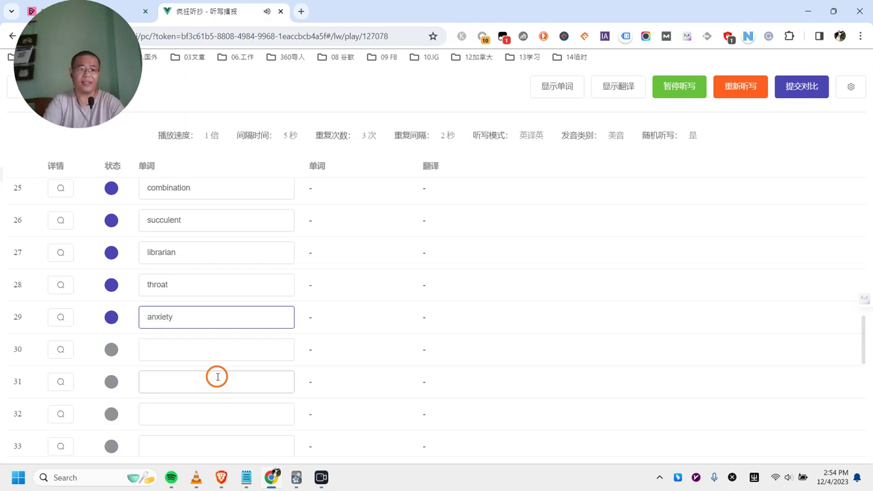
{"action": "key", "text": "Return"}
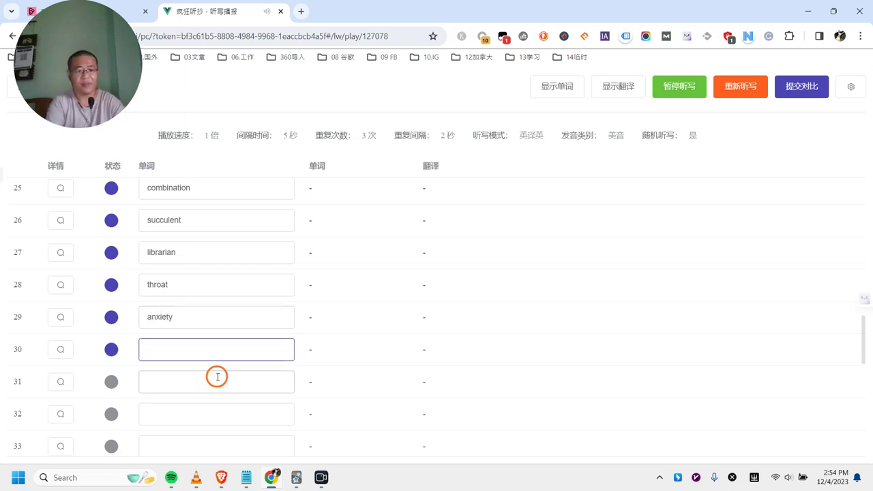
{"action": "type", "text": "dig"}
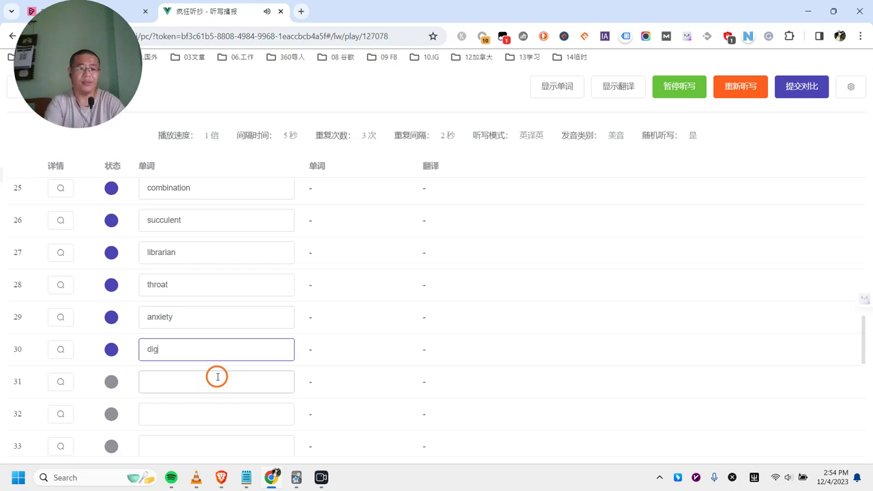
{"action": "type", "text": "nitary"}
{"action": "key", "text": "Return"}
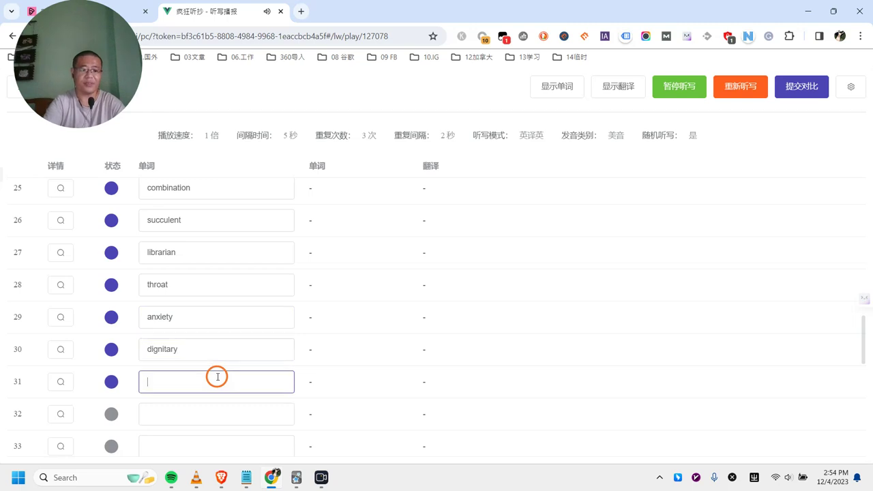
Enter "irritable" as the answer for word 31 and "genuinely" for word 32
{"action": "type", "text": "irritable"}
{"action": "key", "text": "Return"}
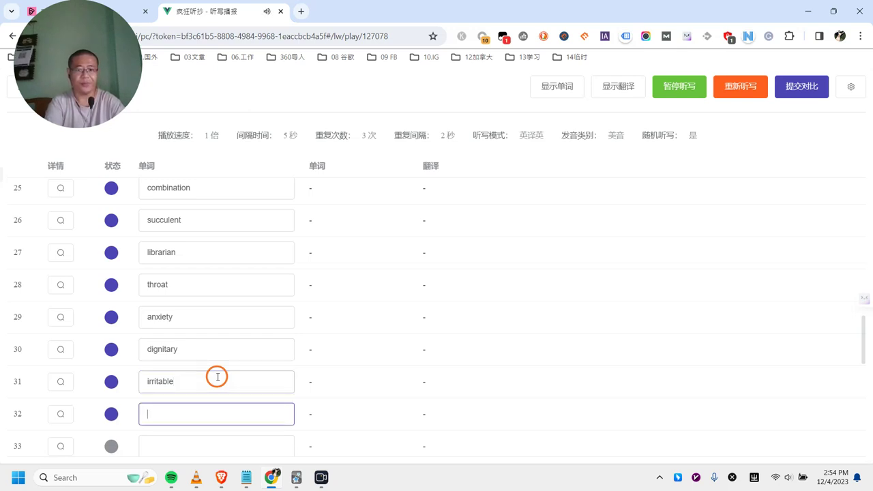
{"action": "type", "text": "genuinely"}
{"action": "key", "text": "Return"}
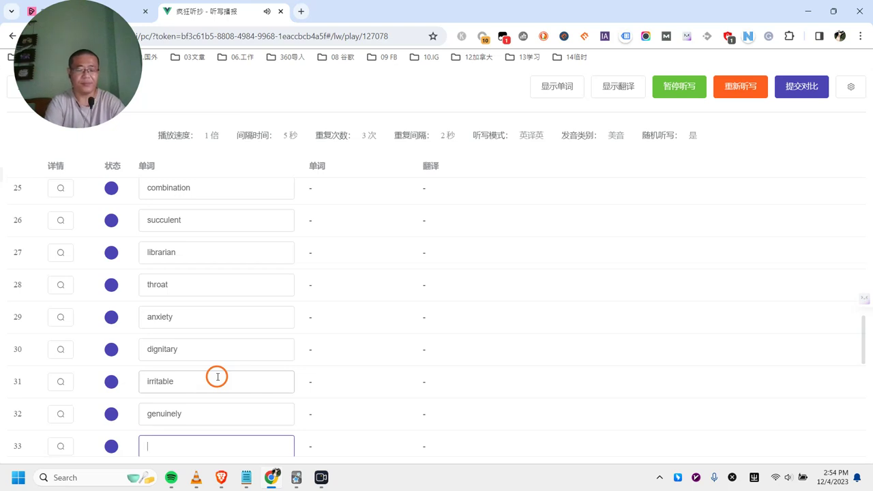
Enter "consciousness" as the answer for word 33 and "fantasmagorier" for word 34
{"action": "type", "text": "cons"}
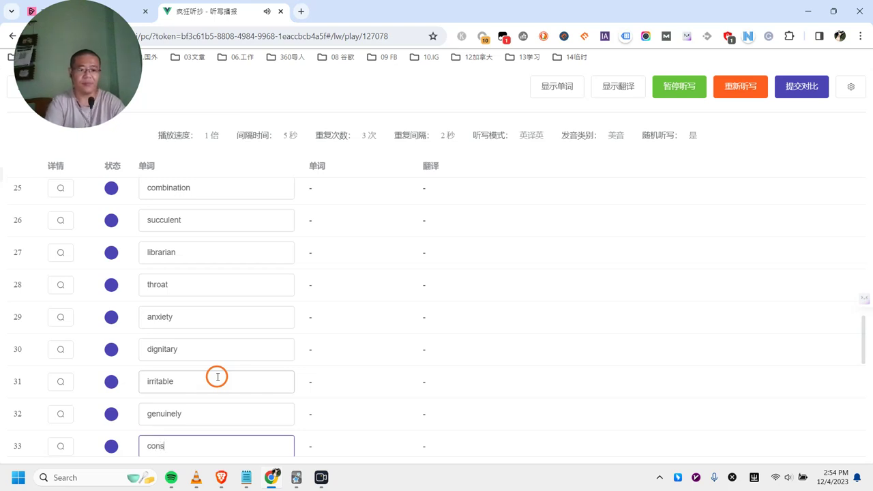
{"action": "type", "text": "ciousness"}
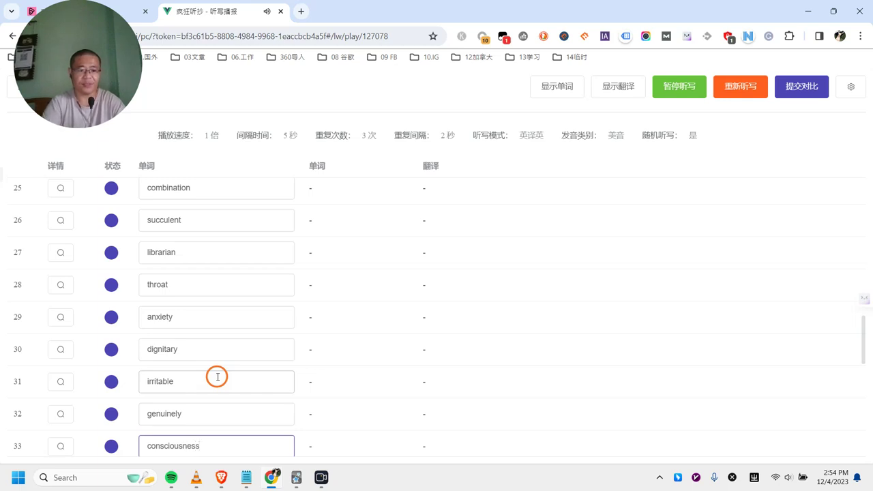
{"action": "key", "text": "Return"}
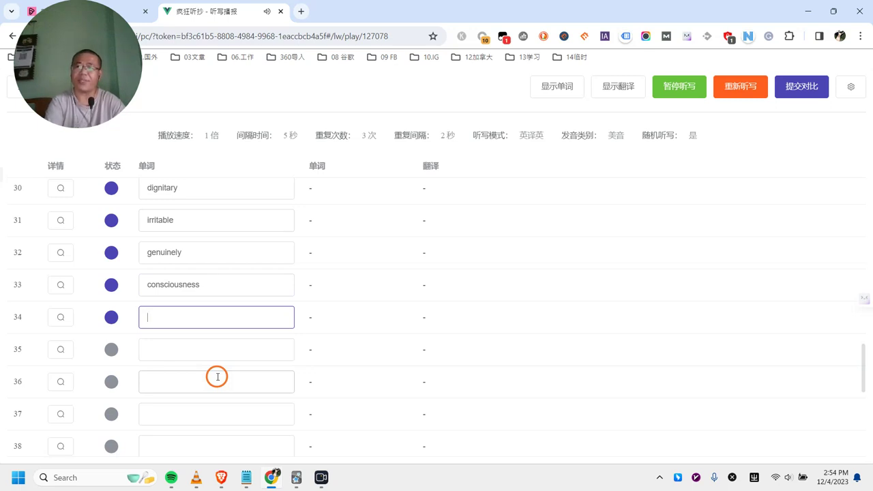
{"action": "type", "text": "fan"}
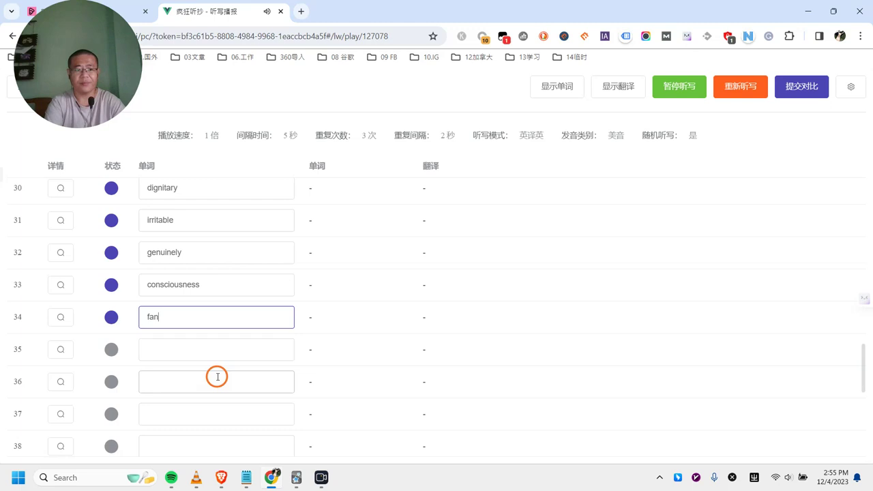
{"action": "type", "text": "tasmagorier"}
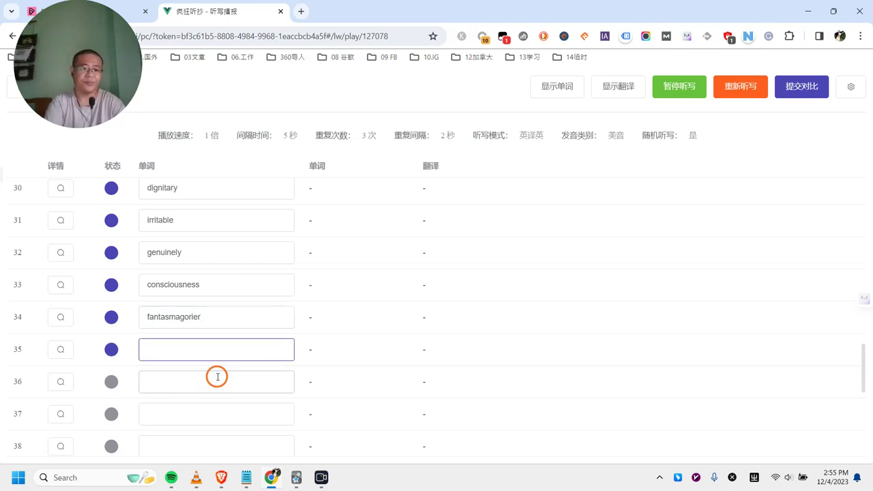
Enter "embarrisin" as the answer for word 35 and "carbon dioxide" for word 36
{"action": "type", "text": "embarrisin"}
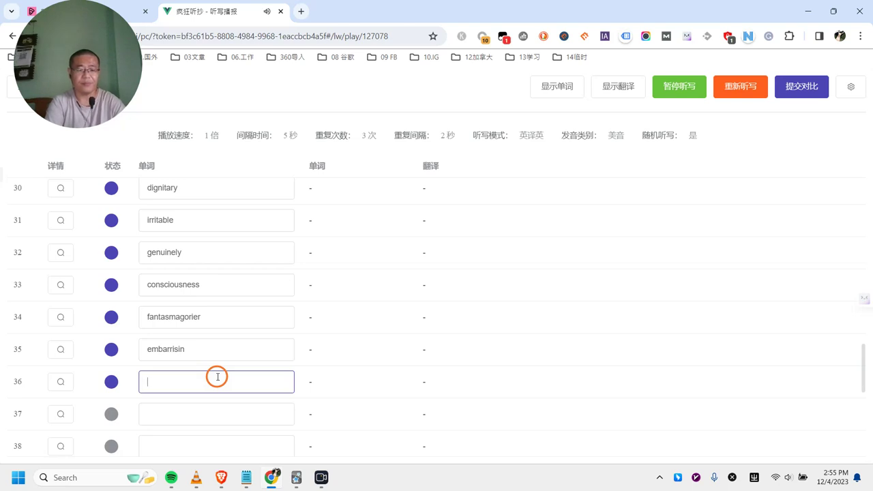
{"action": "type", "text": "carbon"}
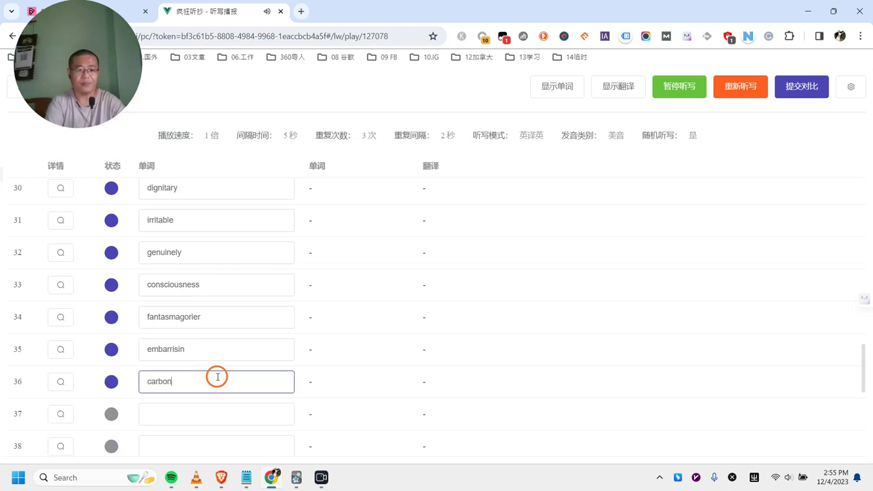
{"action": "type", "text": " dioxite"}
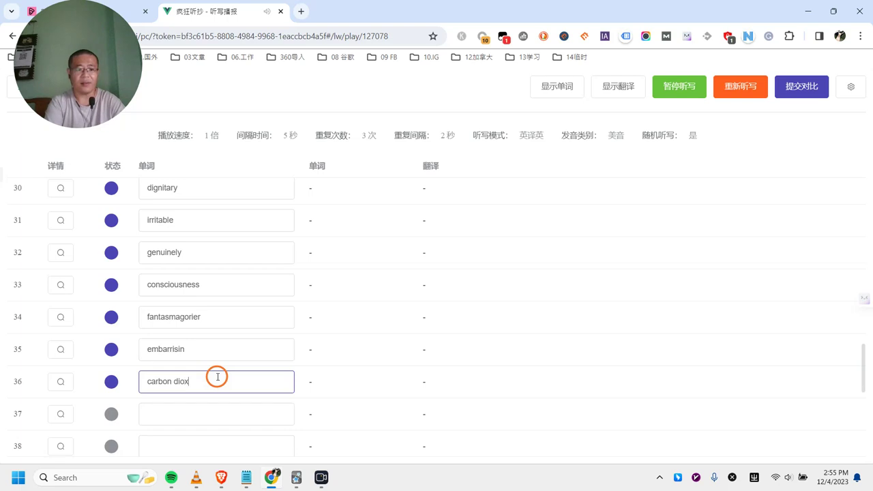
{"action": "key", "text": "BackSpace"}
{"action": "key", "text": "BackSpace"}
{"action": "type", "text": "de"}
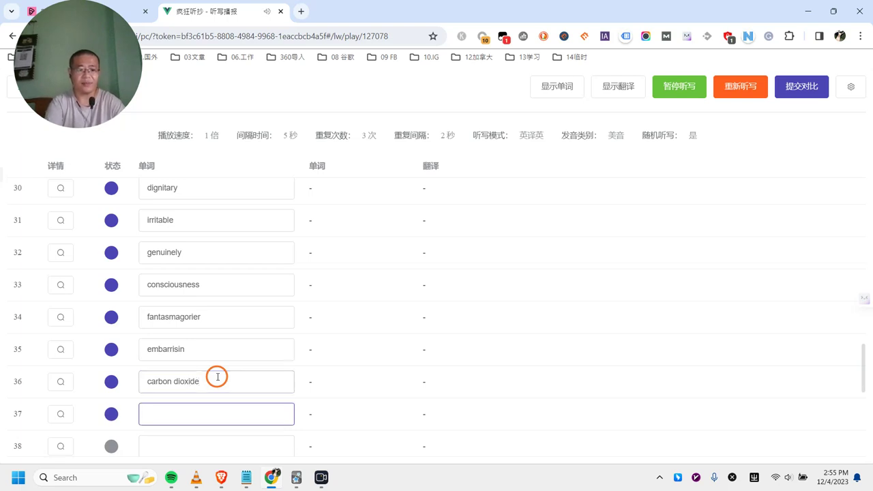
Enter "carbon monoxide" as the answer for word 37, correcting the spelling along the way
{"action": "type", "text": "crab"}
{"action": "key", "text": "BackSpace"}
{"action": "key", "text": "BackSpace"}
{"action": "key", "text": "BackSpace"}
{"action": "key", "text": "BackSpace"}
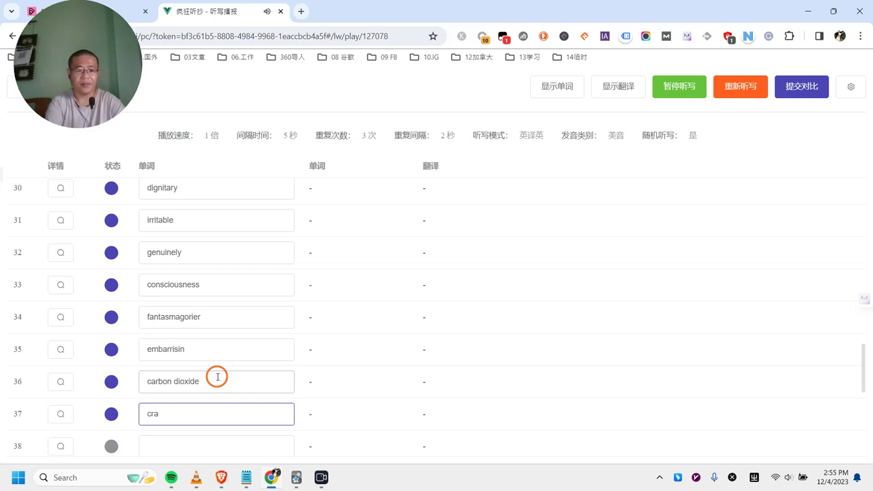
{"action": "type", "text": "cab"}
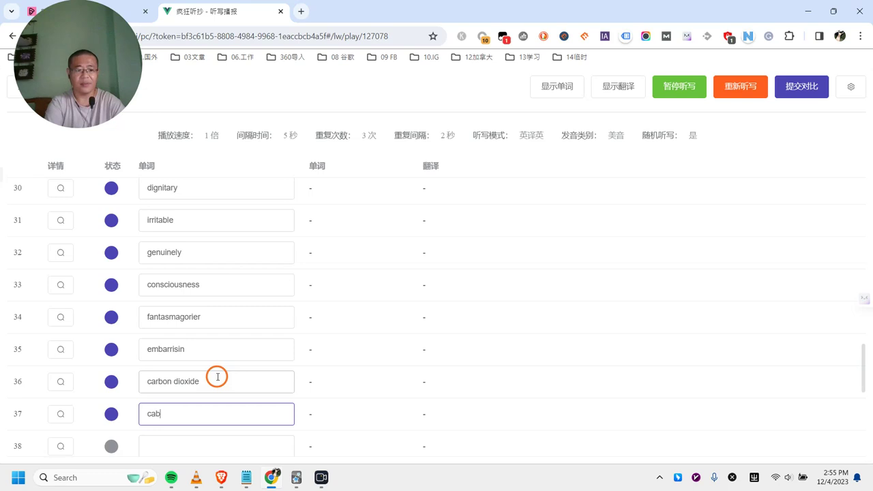
{"action": "key", "text": "BackSpace"}
{"action": "type", "text": "rbon "}
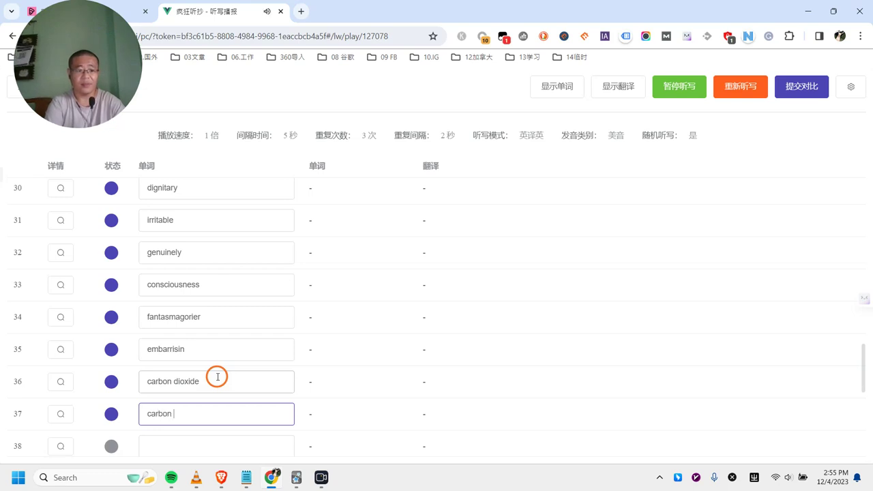
{"action": "type", "text": "monoxie"}
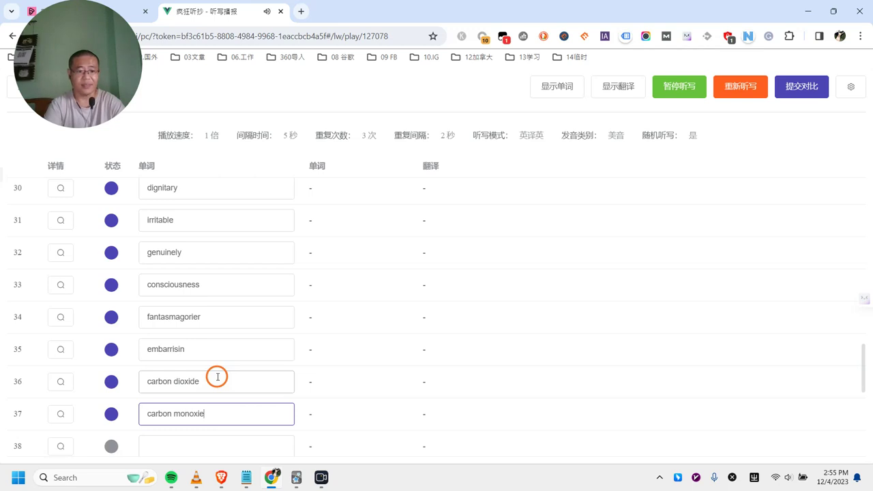
{"action": "key", "text": "BackSpace"}
{"action": "key", "text": "BackSpace"}
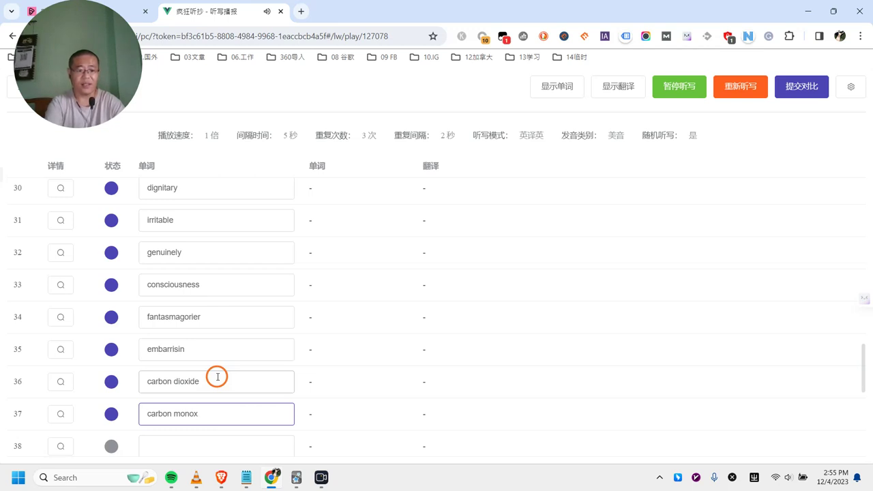
{"action": "type", "text": "ide"}
{"action": "key", "text": "BackSpace"}
{"action": "key", "text": "BackSpace"}
{"action": "key", "text": "BackSpace"}
{"action": "type", "text": "ide"}
{"action": "key", "text": "Return"}
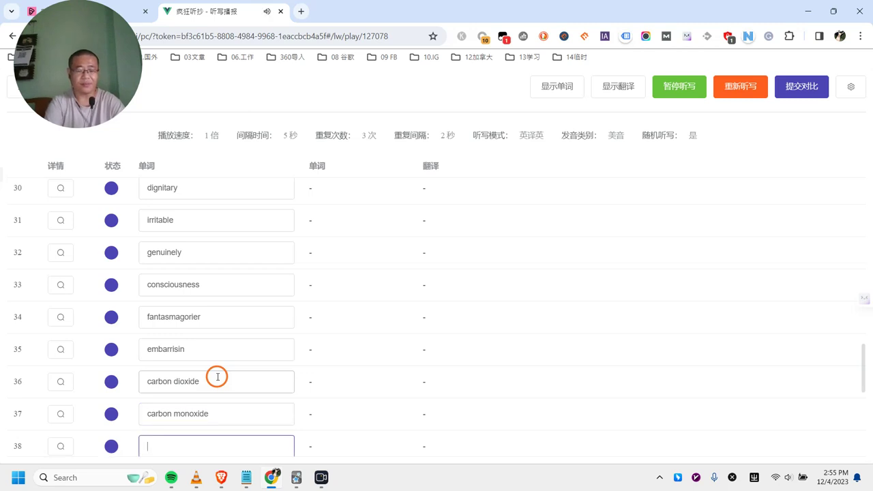
Enter "novella" as the answer for word 38 and "provoke" for word 39
{"action": "type", "text": "novel"}
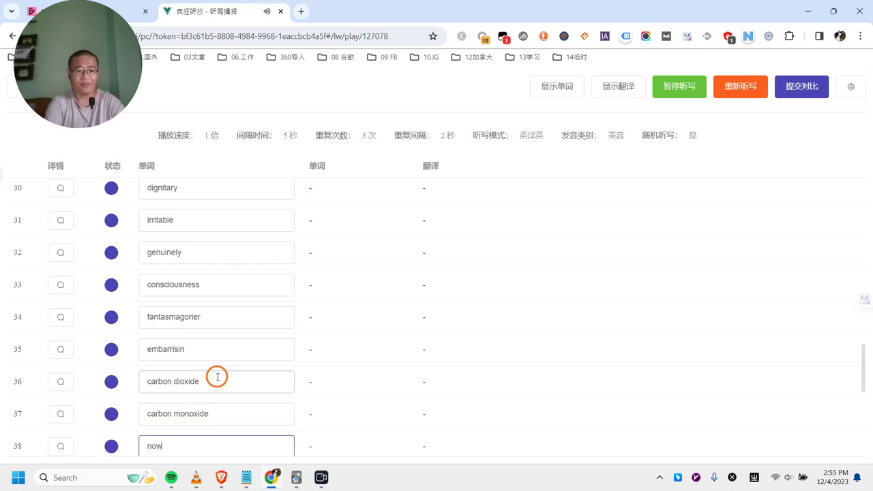
{"action": "key", "text": "BackSpace"}
{"action": "key", "text": "BackSpace"}
{"action": "key", "text": "BackSpace"}
{"action": "key", "text": "BackSpace"}
{"action": "key", "text": "BackSpace"}
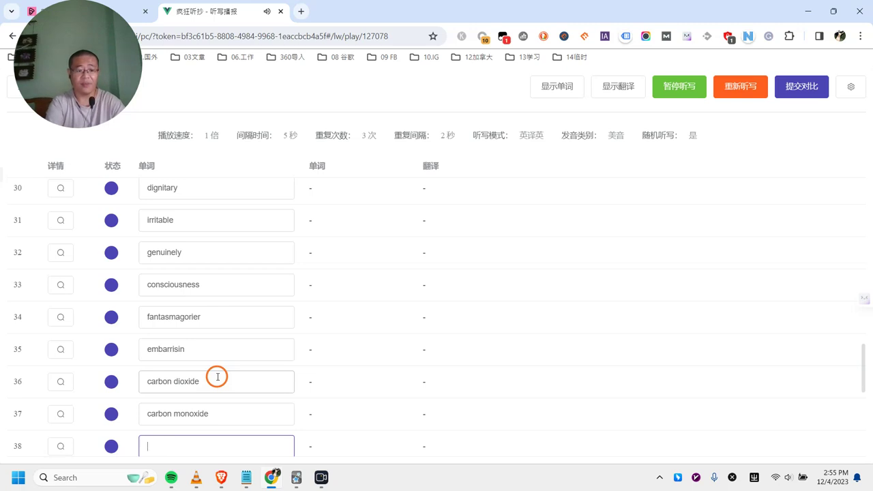
{"action": "type", "text": "novella"}
{"action": "key", "text": "Return"}
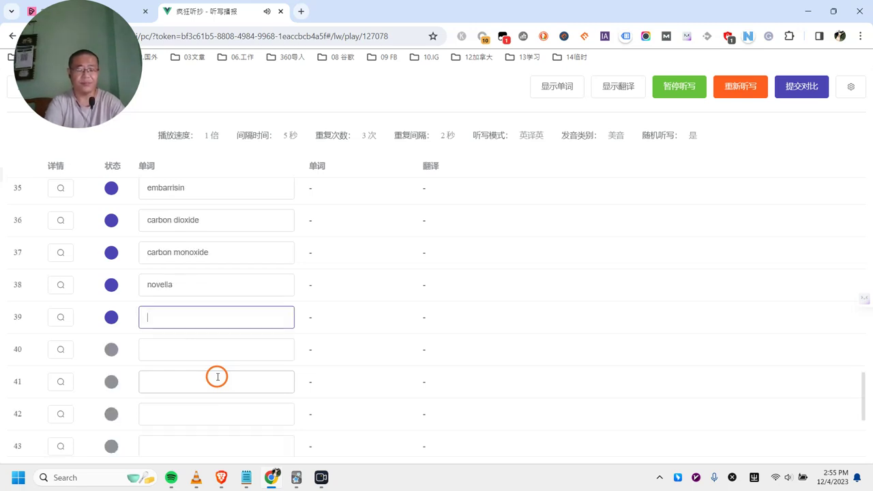
{"action": "type", "text": "provoke"}
{"action": "key", "text": "Return"}
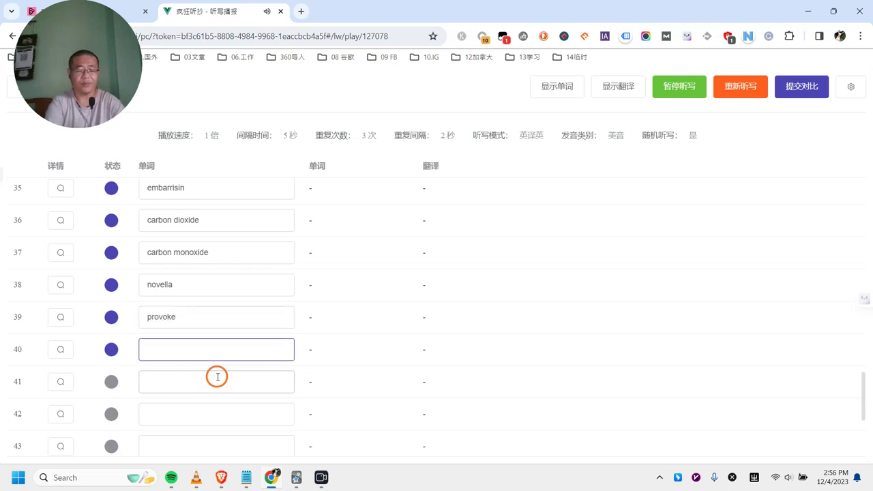
Enter "safari" as the answer for word 40 and "identical" for word 41
{"action": "type", "text": "safari"}
{"action": "key", "text": "Return"}
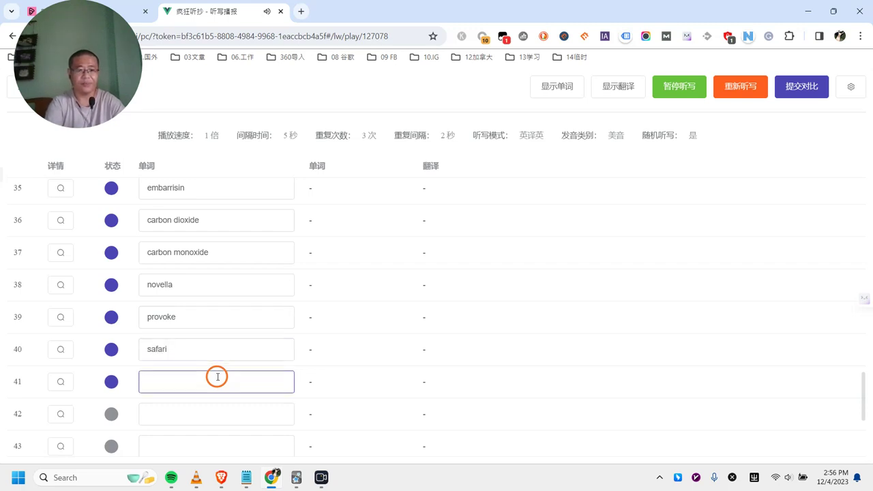
{"action": "type", "text": "identical"}
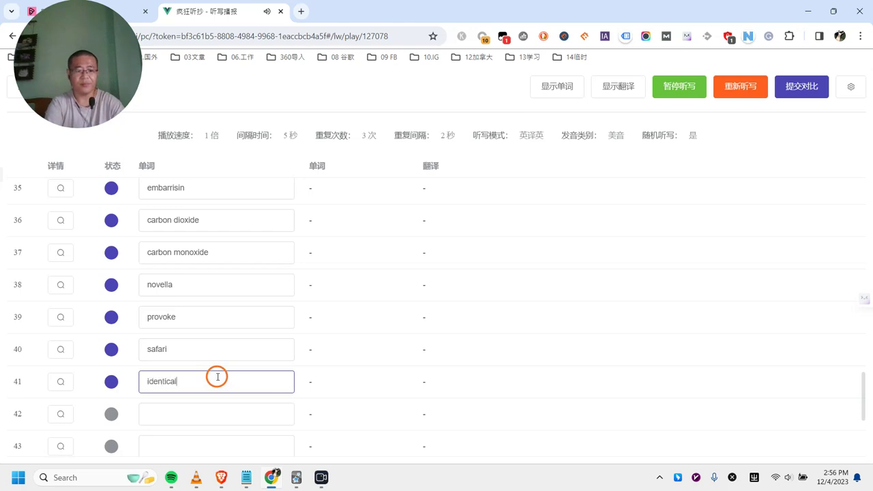
{"action": "key", "text": "Return"}
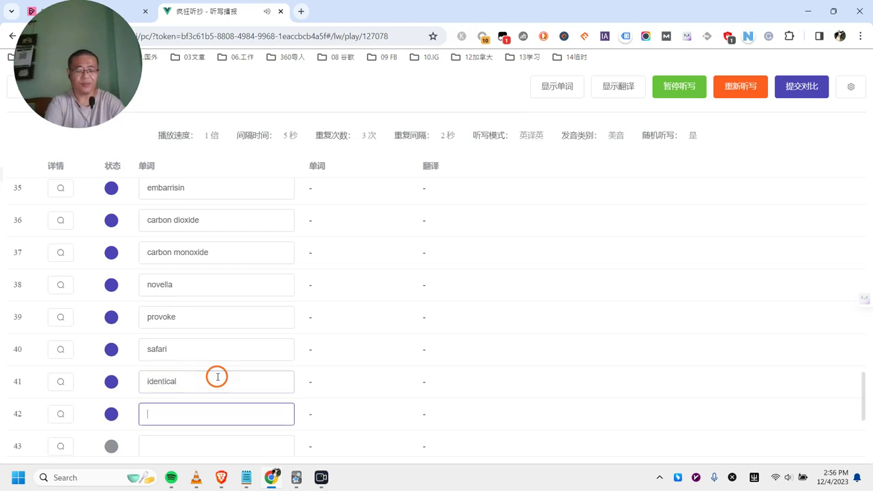
Enter "exacerbate" as the answer for word 42 and "juicy" for word 43
{"action": "type", "text": "ex"}
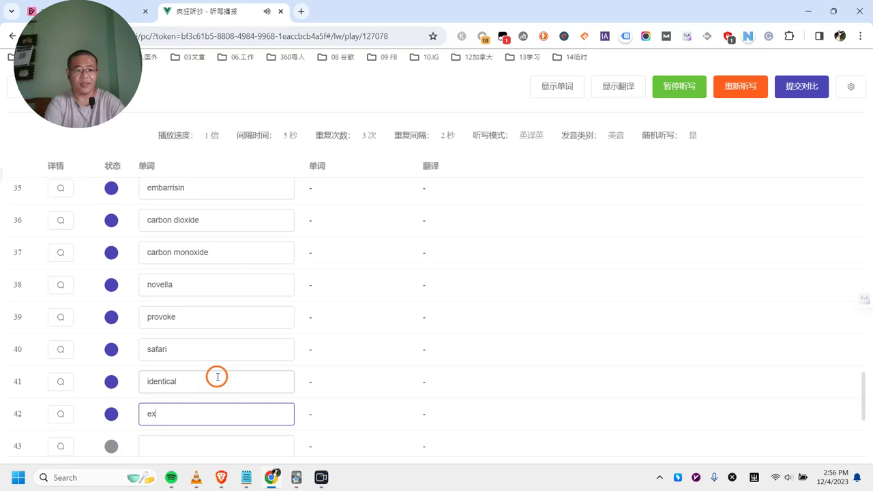
{"action": "type", "text": "acer"}
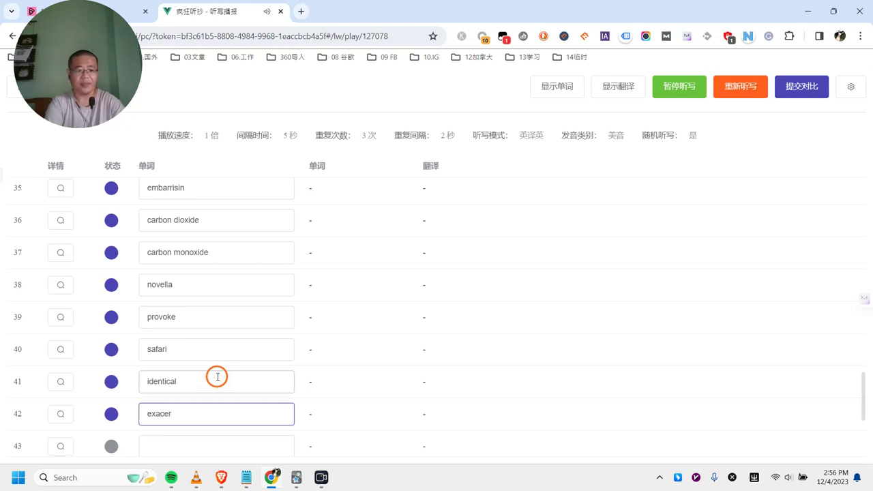
{"action": "type", "text": "bate"}
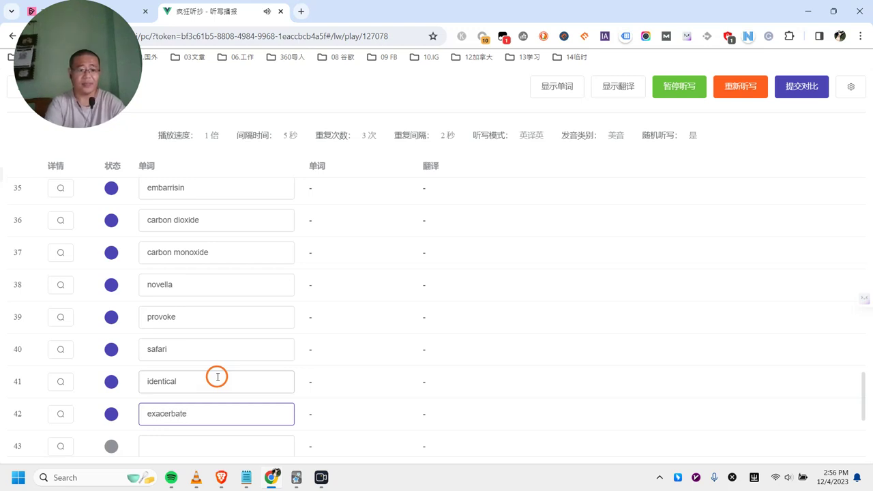
{"action": "key", "text": "Return"}
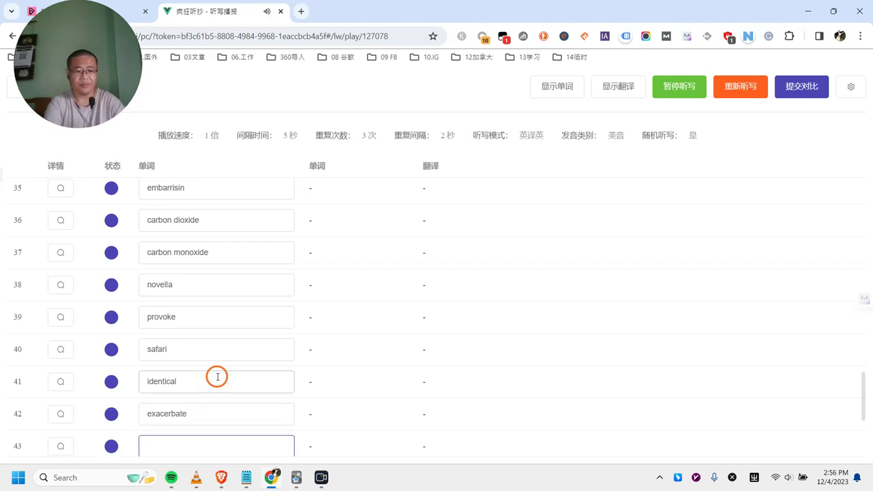
{"action": "type", "text": "juicy"}
{"action": "key", "text": "Return"}
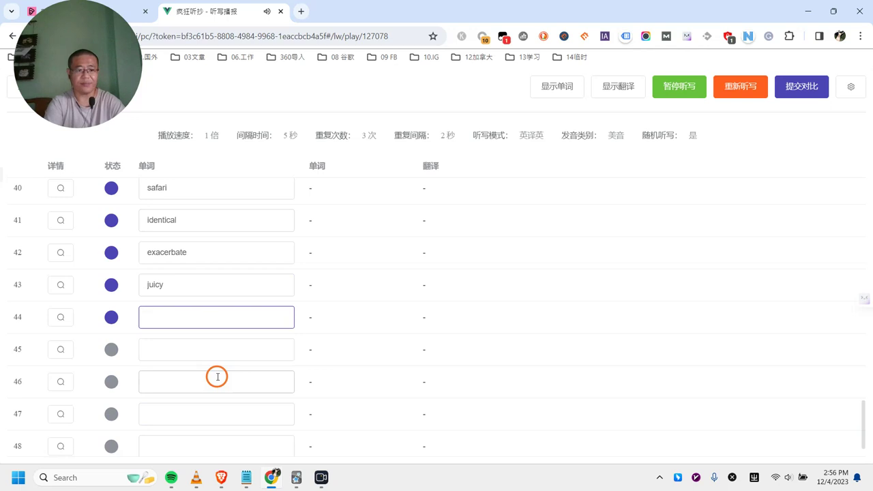
Enter "resembalance" as the answer for word 44, replacing the first spelling attempt along the way
{"action": "type", "text": "re"}
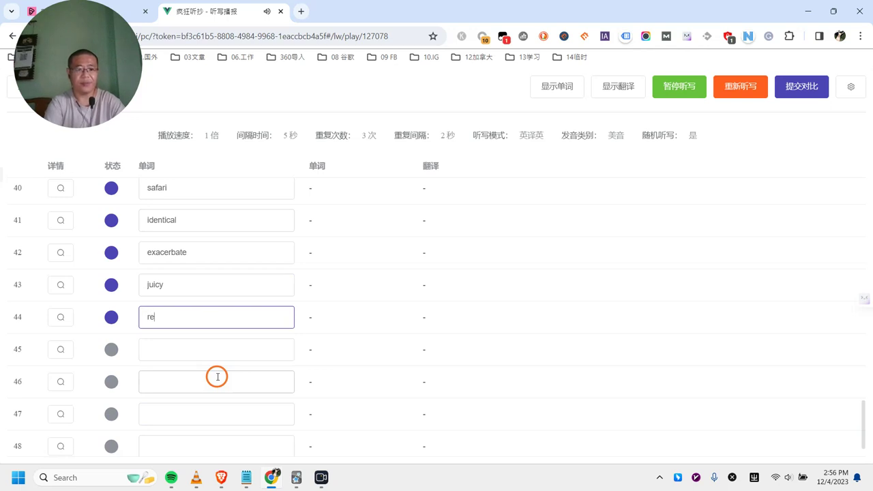
{"action": "type", "text": "samblacne"}
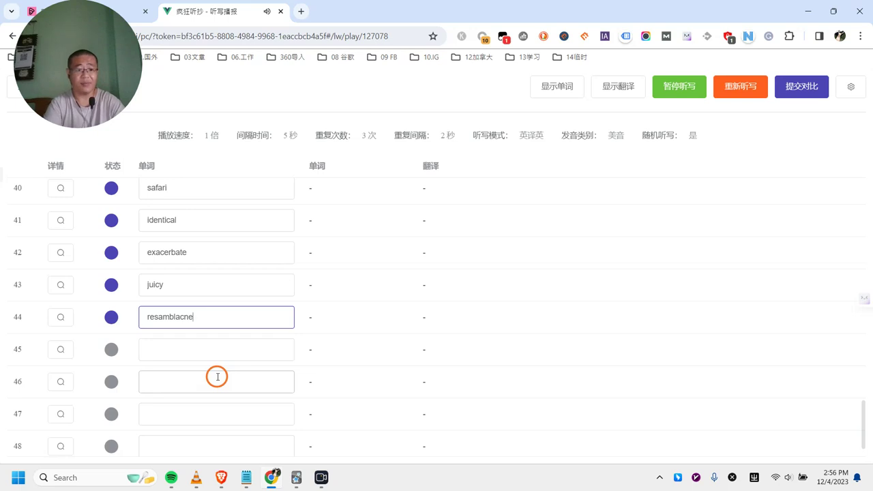
{"action": "key", "text": "BackSpace"}
{"action": "key", "text": "BackSpace"}
{"action": "key", "text": "BackSpace"}
{"action": "key", "text": "BackSpace"}
{"action": "key", "text": "BackSpace"}
{"action": "key", "text": "BackSpace"}
{"action": "key", "text": "BackSpace"}
{"action": "key", "text": "BackSpace"}
{"action": "key", "text": "BackSpace"}
{"action": "key", "text": "BackSpace"}
{"action": "key", "text": "BackSpace"}
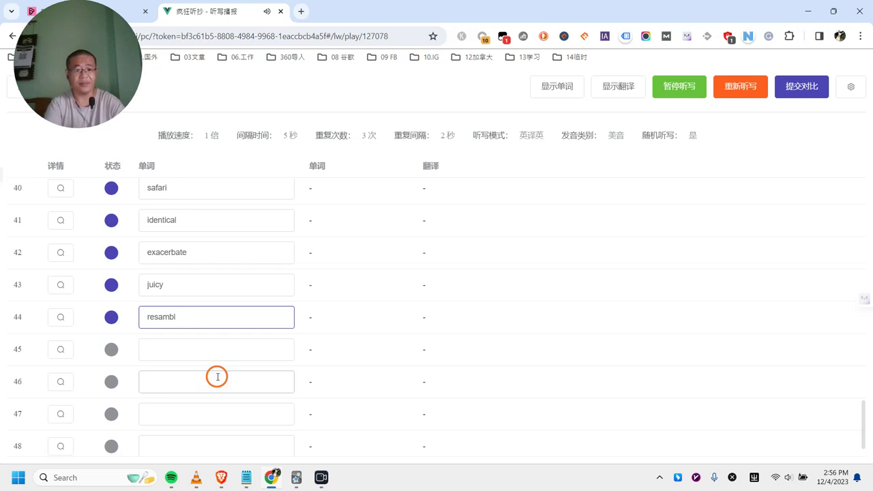
{"action": "type", "text": "res"}
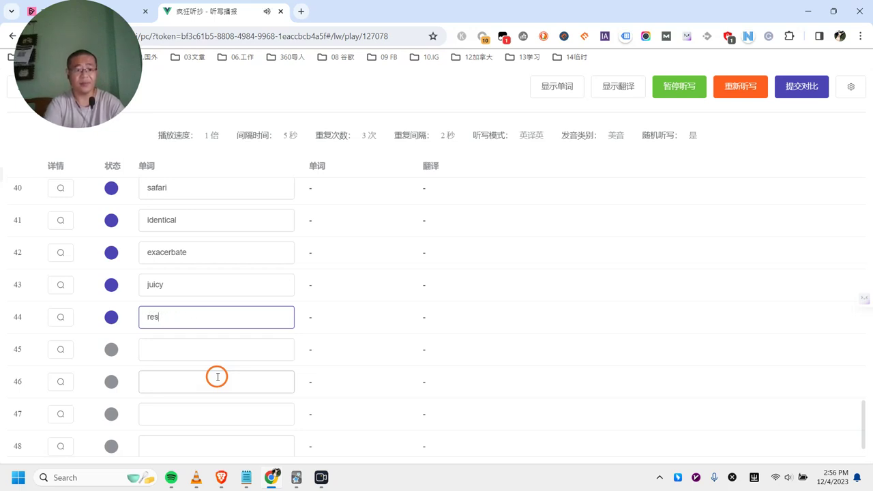
{"action": "type", "text": "embalance"}
{"action": "key", "text": "Return"}
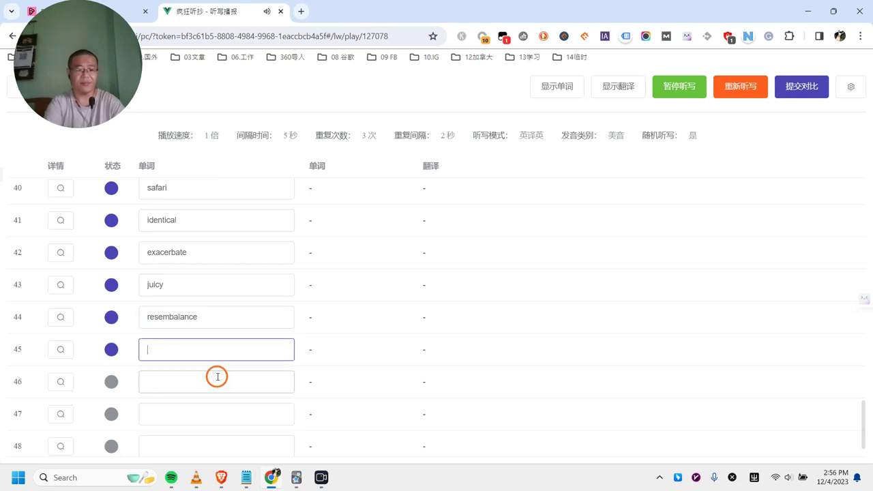
Enter "generously" as the answer for word 45 and "savvy" for word 46
{"action": "type", "text": "gene"}
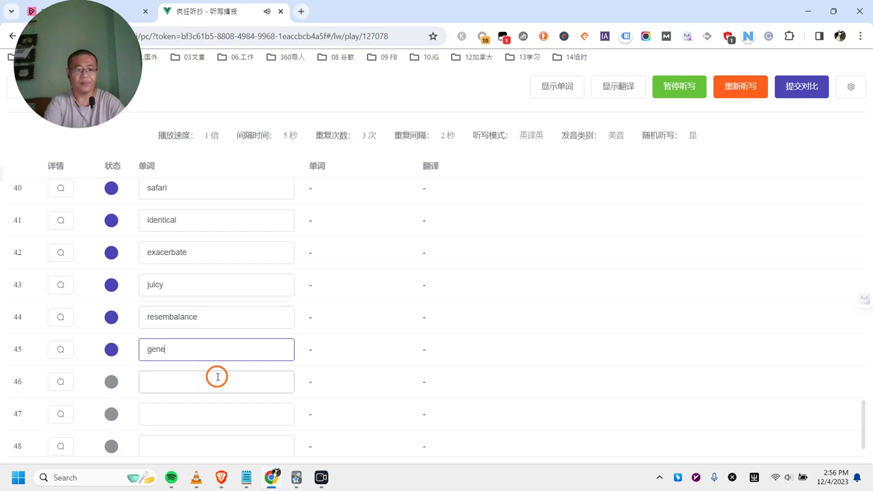
{"action": "type", "text": "rously"}
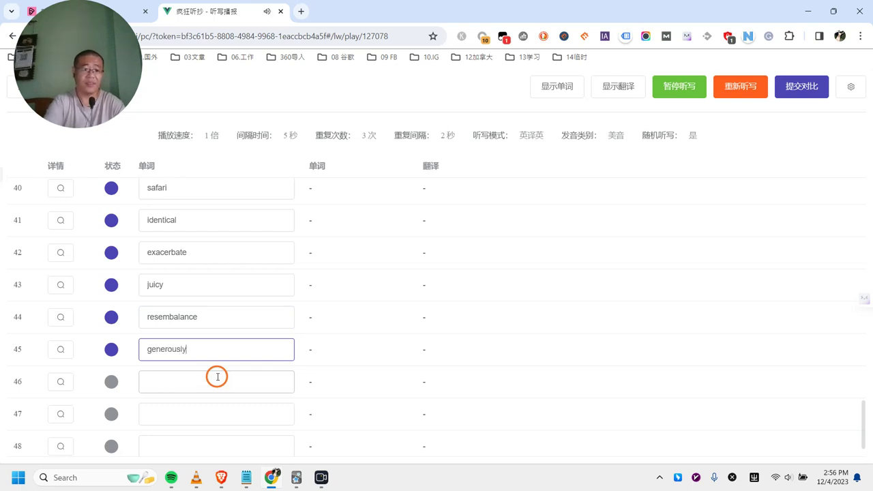
{"action": "key", "text": "Return"}
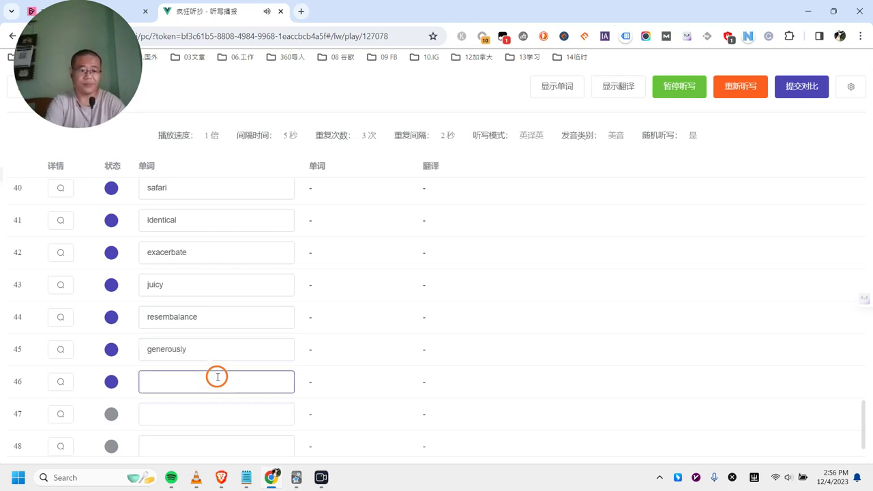
{"action": "type", "text": "savvy"}
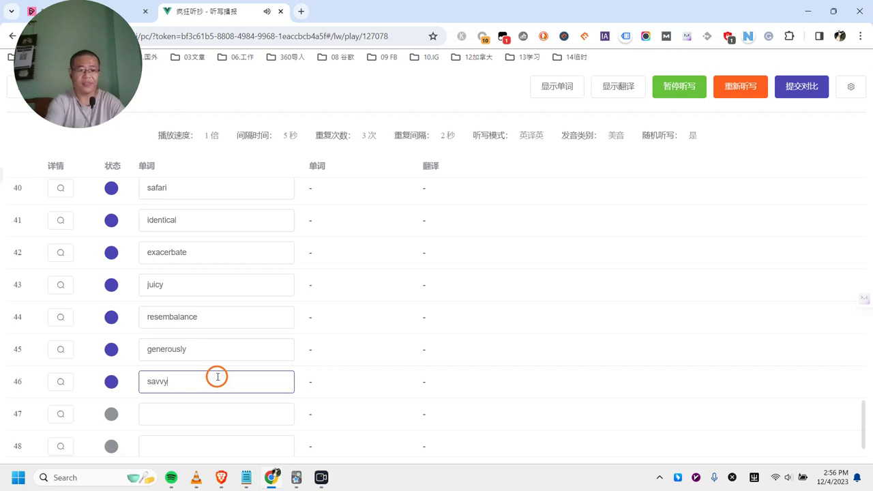
{"action": "key", "text": "Return"}
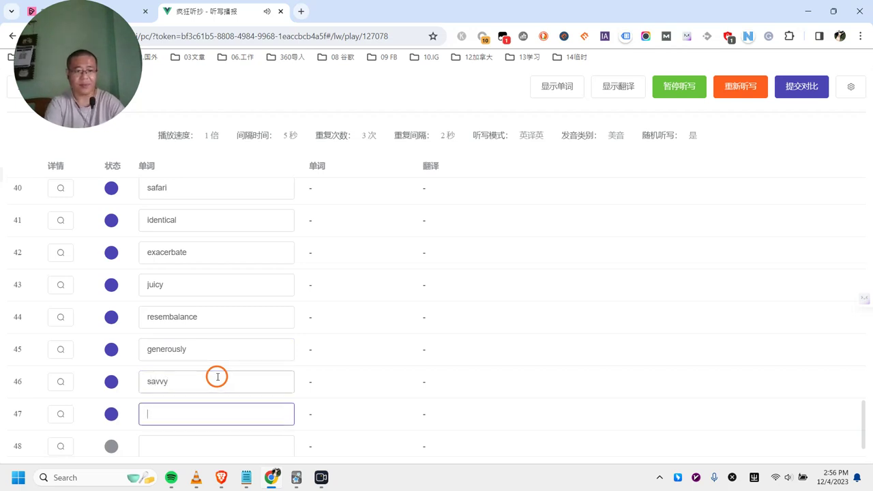
Enter "bouquet", "participation" and "agitate" as the answers for words 47, 48 and 49
{"action": "type", "text": "bouquet"}
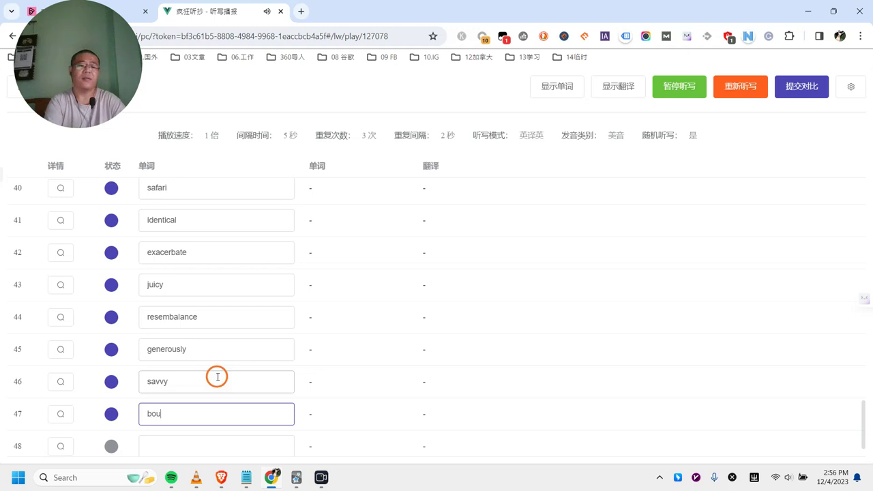
{"action": "key", "text": "Return"}
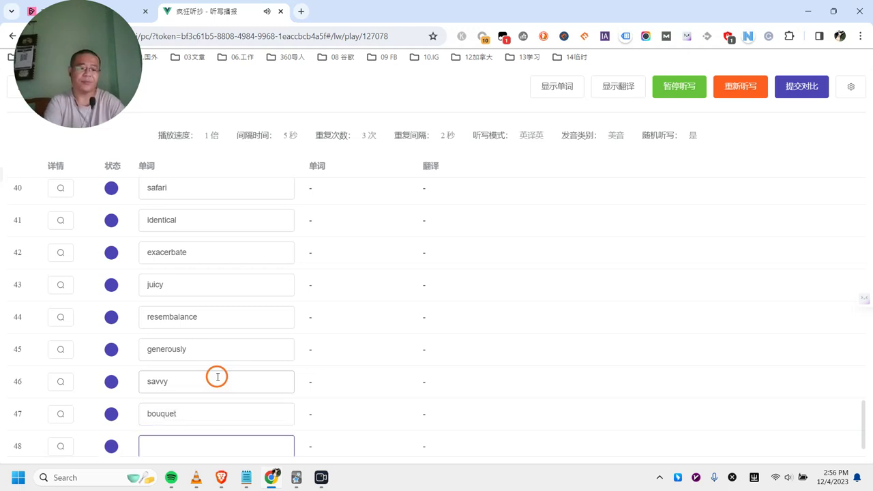
{"action": "type", "text": "p"}
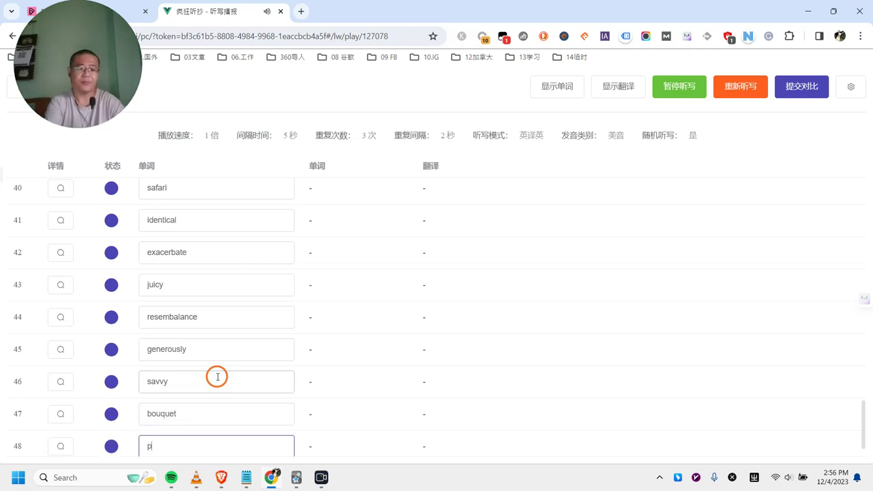
{"action": "type", "text": "articipation"}
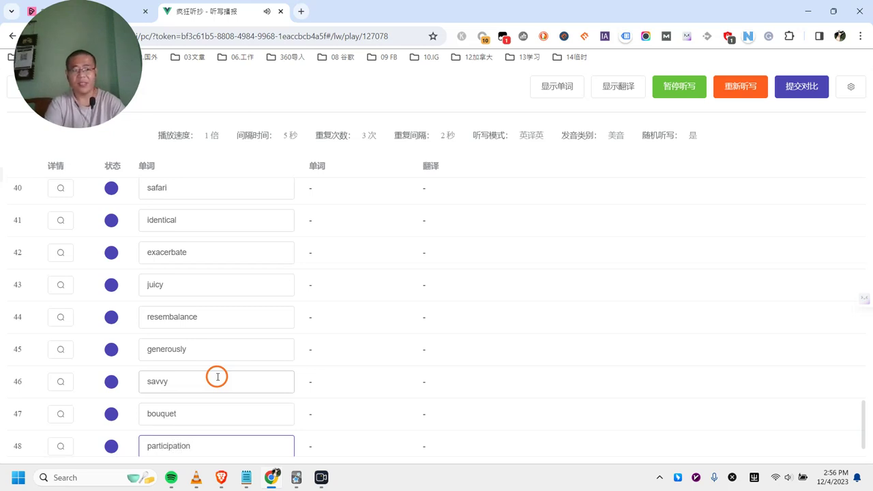
{"action": "key", "text": "Return"}
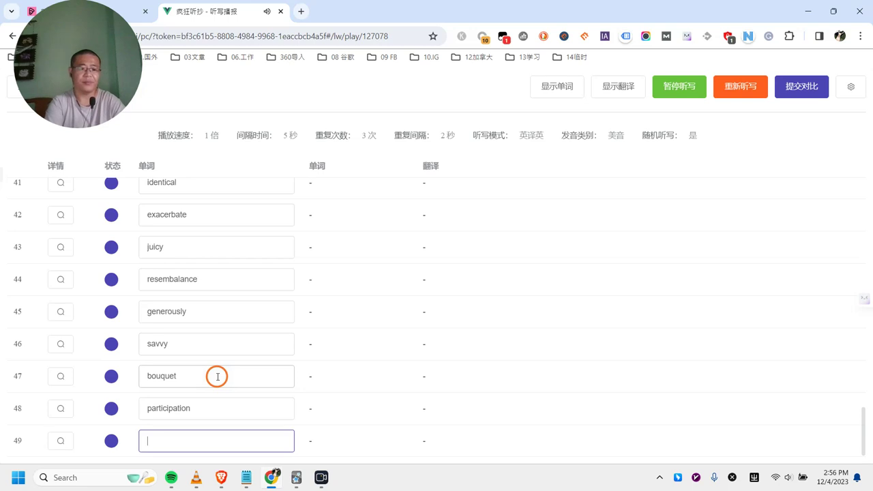
{"action": "type", "text": "agil"}
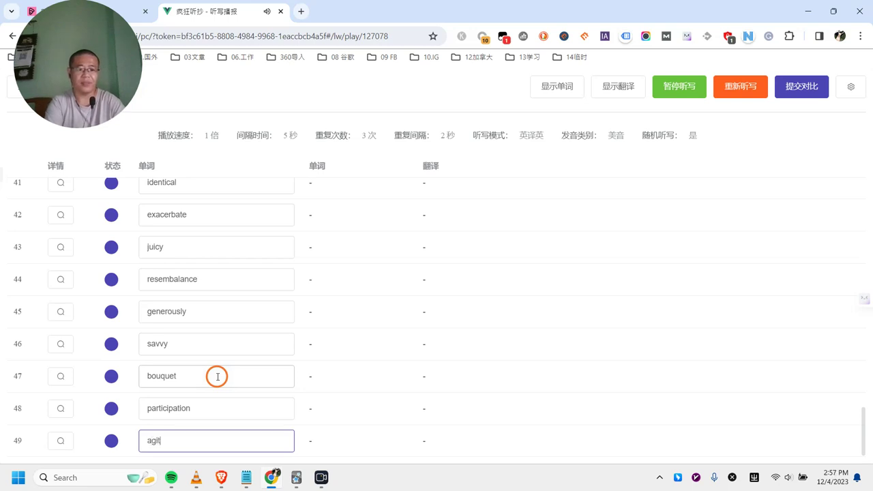
{"action": "type", "text": "ate"}
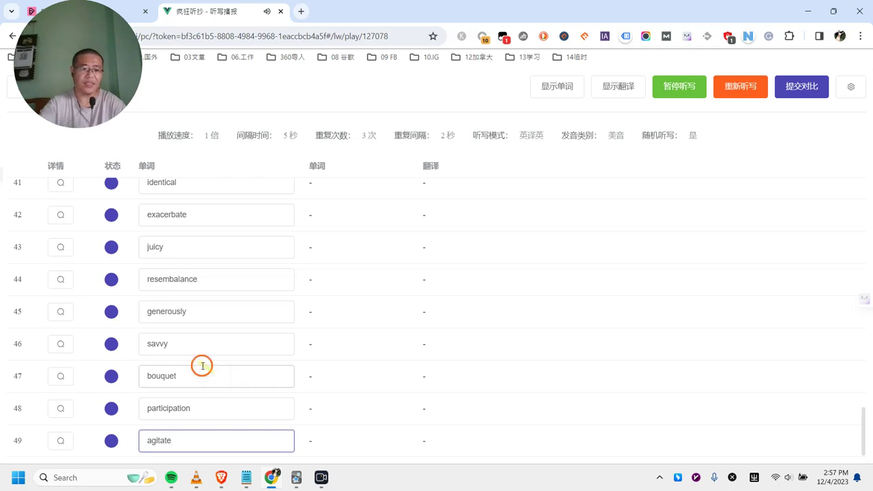
Revisit the answers marked "?" for words 6 and 17, and submit the dictation for comparison
{"action": "scroll", "coordinate": [253, 319], "scroll_direction": "up", "scroll_amount": 19}
{"action": "left_click", "coordinate": [209, 354]}
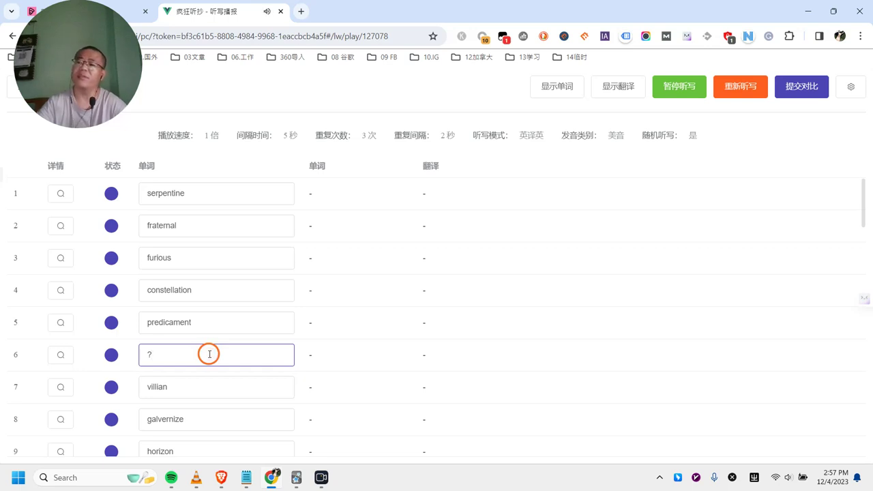
{"action": "scroll", "coordinate": [208, 354], "scroll_direction": "down", "scroll_amount": 6}
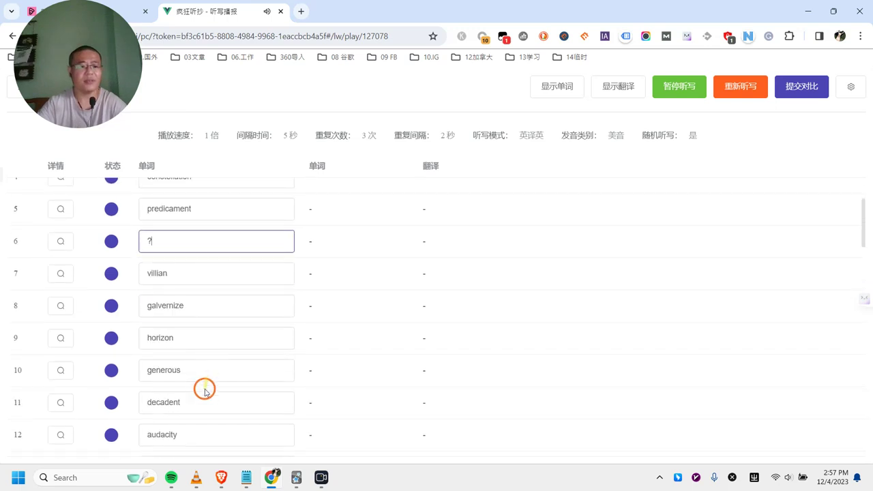
{"action": "left_click", "coordinate": [184, 320]}
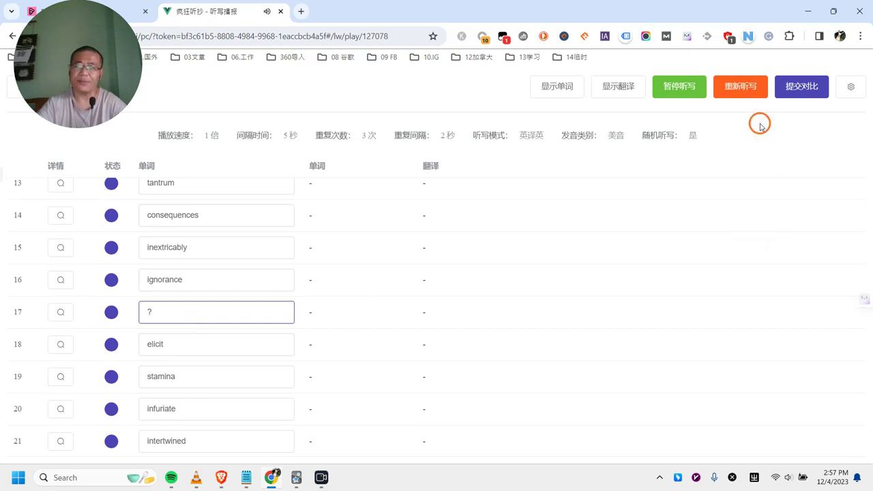
{"action": "left_click", "coordinate": [803, 86]}
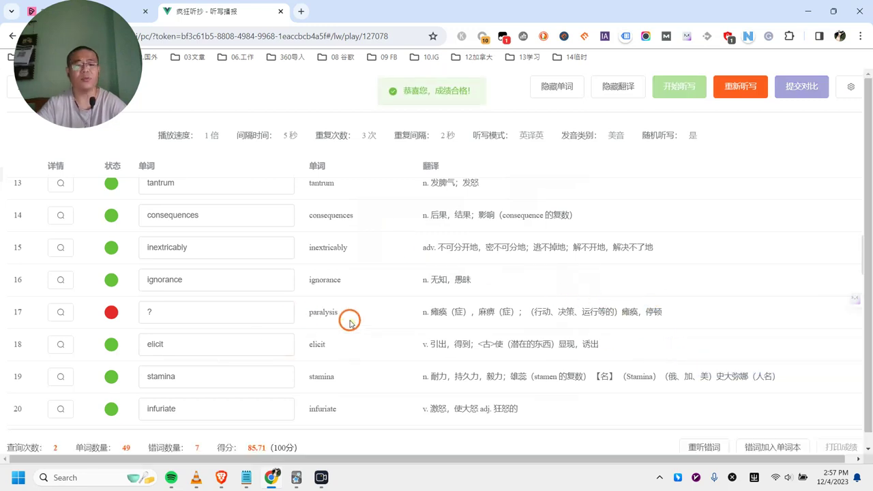
Review the graded answers against the correct words and translations down to word 49
{"action": "scroll", "coordinate": [422, 344], "scroll_direction": "down", "scroll_amount": 6}
{"action": "scroll", "coordinate": [430, 351], "scroll_direction": "down", "scroll_amount": 8}
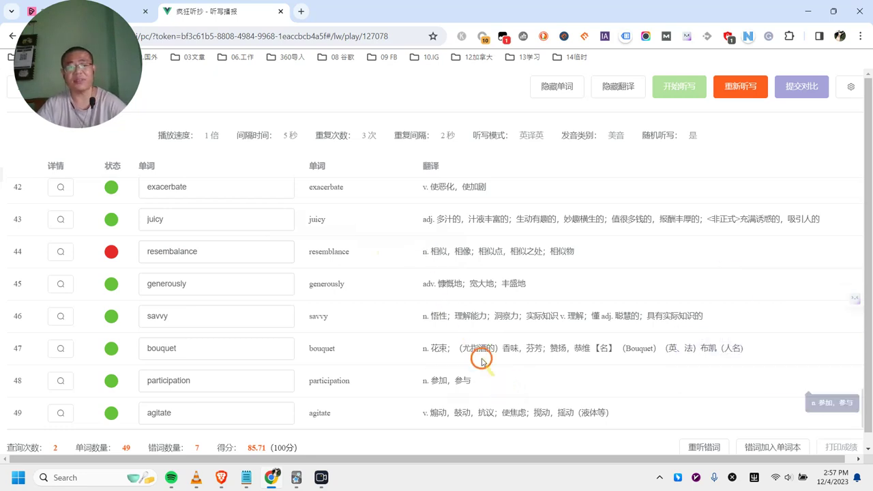
{"action": "left_click_drag", "start_coordinate": [87, 55], "coordinate": [80, 86]}
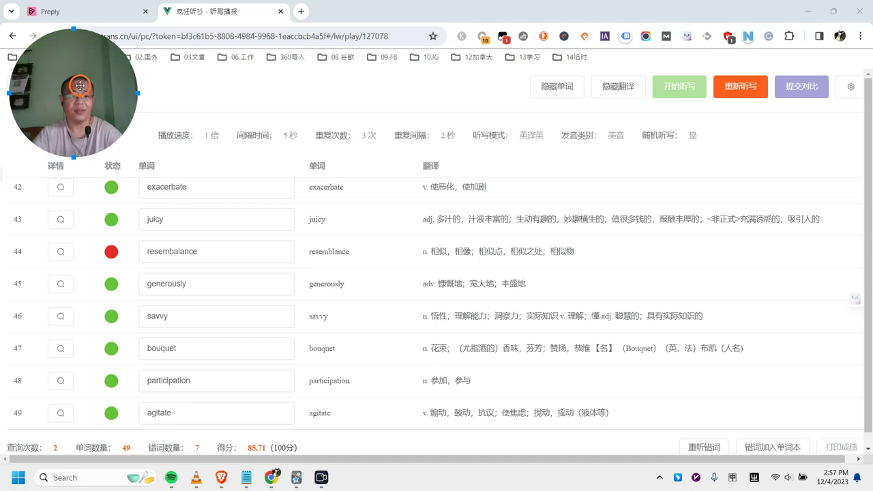
Switch to the Brave browser and send "resemblance" to the English Tutor conversation in ChatGPT
{"action": "left_click", "coordinate": [221, 477]}
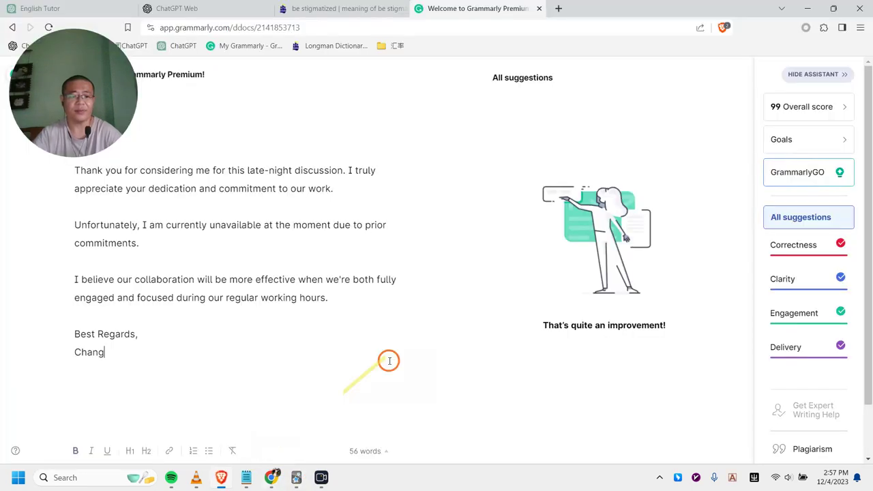
{"action": "left_click", "coordinate": [179, 8]}
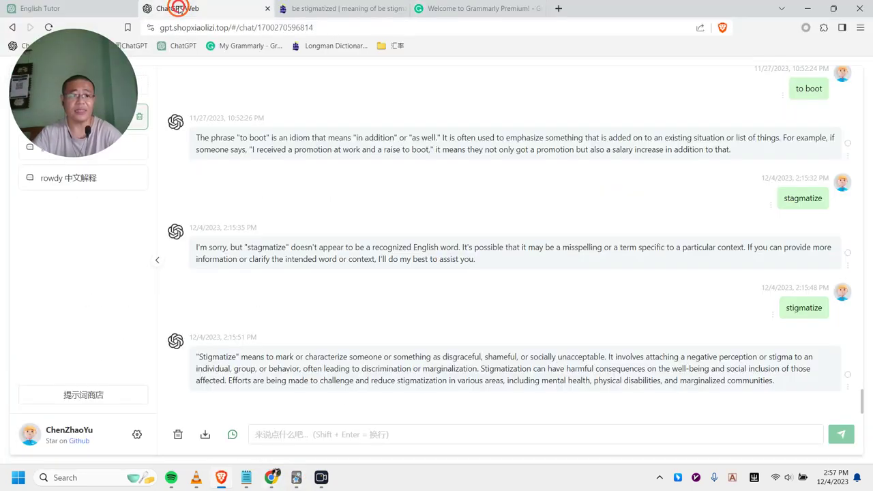
{"action": "left_click", "coordinate": [59, 4]}
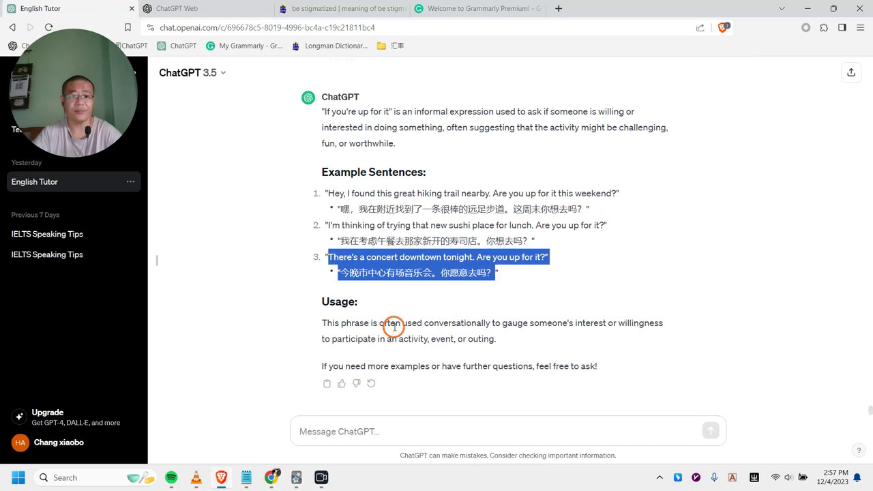
{"action": "left_click", "coordinate": [394, 326]}
{"action": "left_click", "coordinate": [400, 426]}
{"action": "type", "text": "resemblance"}
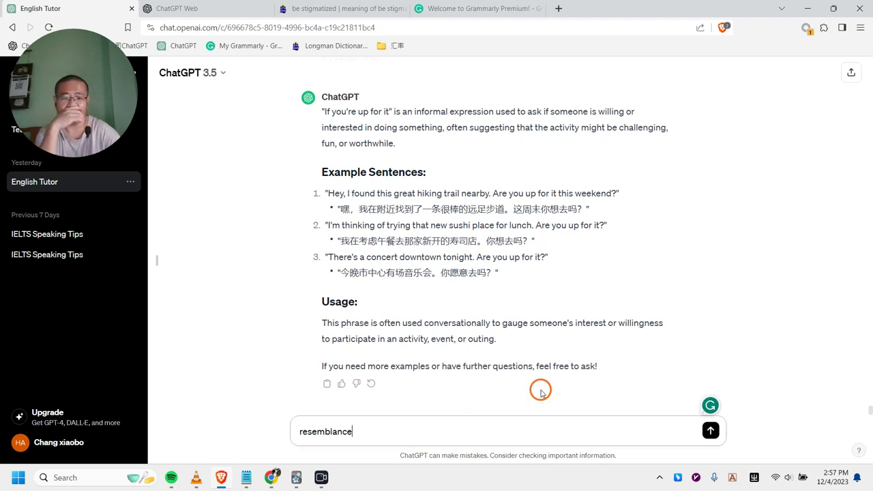
{"action": "key", "text": "Return"}
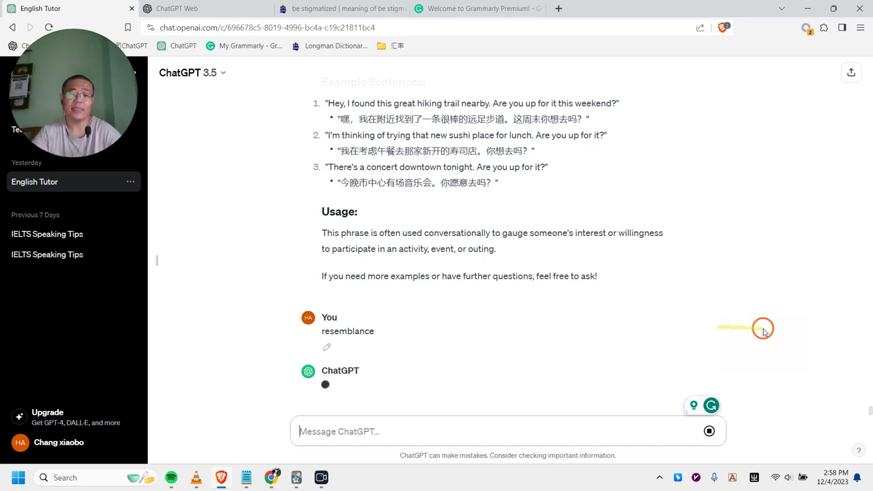
{"action": "scroll", "coordinate": [545, 329], "scroll_direction": "up", "scroll_amount": 3}
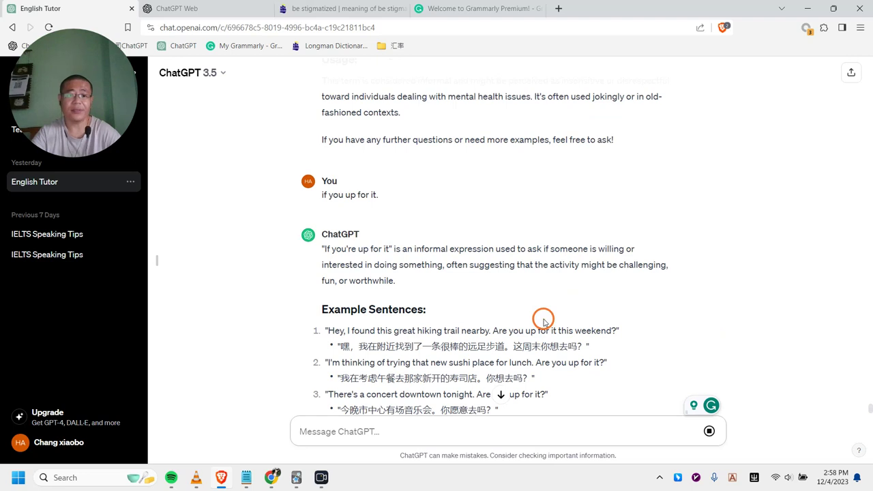
{"action": "scroll", "coordinate": [544, 321], "scroll_direction": "down", "scroll_amount": 3}
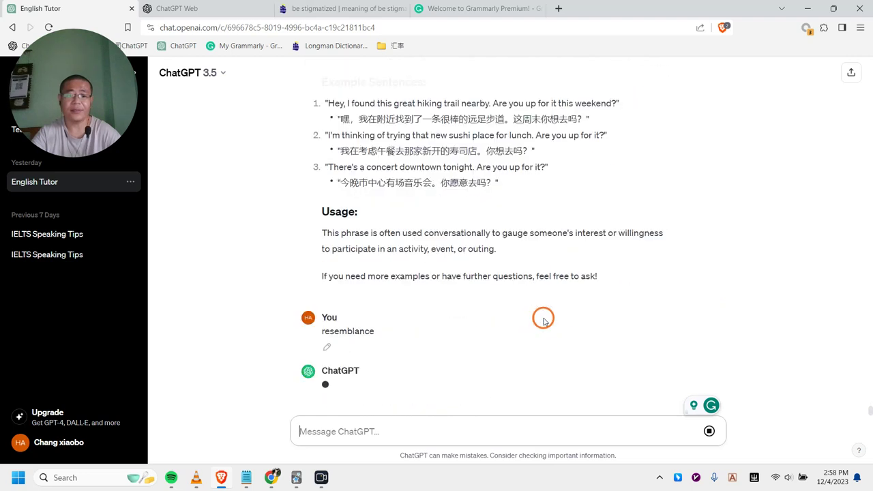
Examine the opening tutor prompt at the start of the English study conversation in ChatGPT Web
{"action": "left_click", "coordinate": [230, 12]}
{"action": "left_click_drag", "start_coordinate": [53, 87], "coordinate": [75, 253]}
{"action": "scroll", "coordinate": [477, 296], "scroll_direction": "up", "scroll_amount": 10}
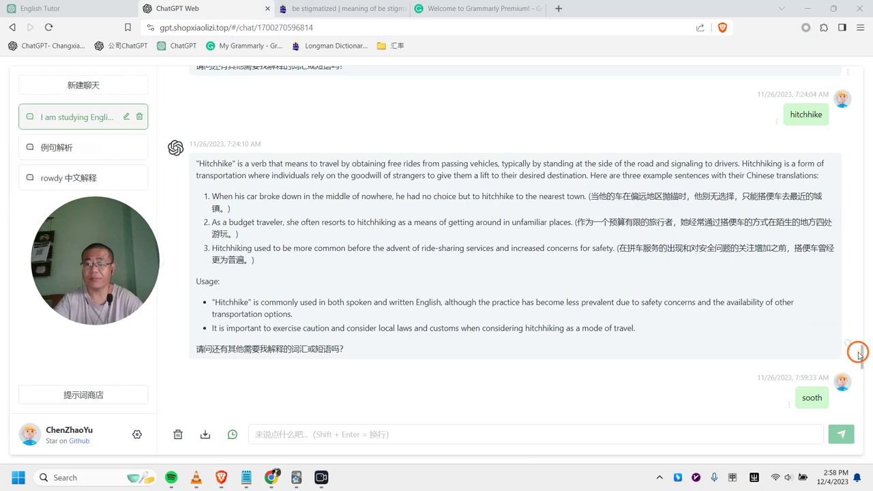
{"action": "left_click_drag", "start_coordinate": [861, 354], "coordinate": [834, 82]}
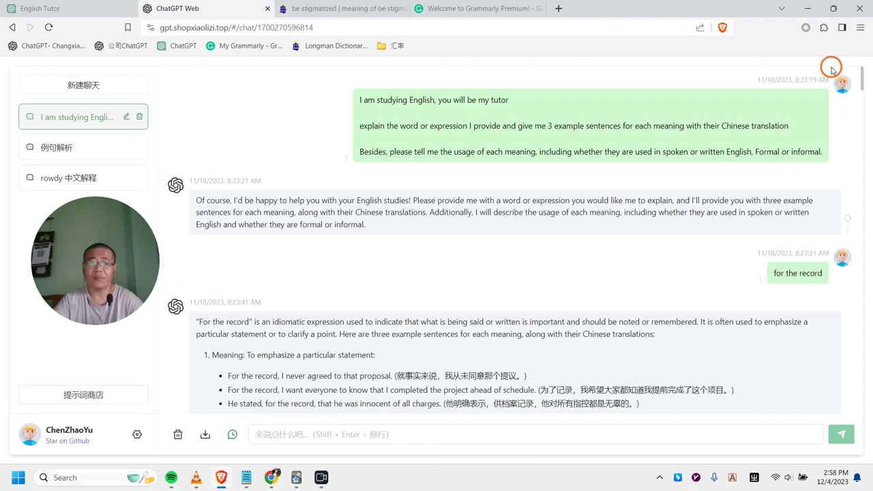
{"action": "scroll", "coordinate": [551, 285], "scroll_direction": "down", "scroll_amount": 2}
{"action": "scroll", "coordinate": [551, 284], "scroll_direction": "up", "scroll_amount": 2}
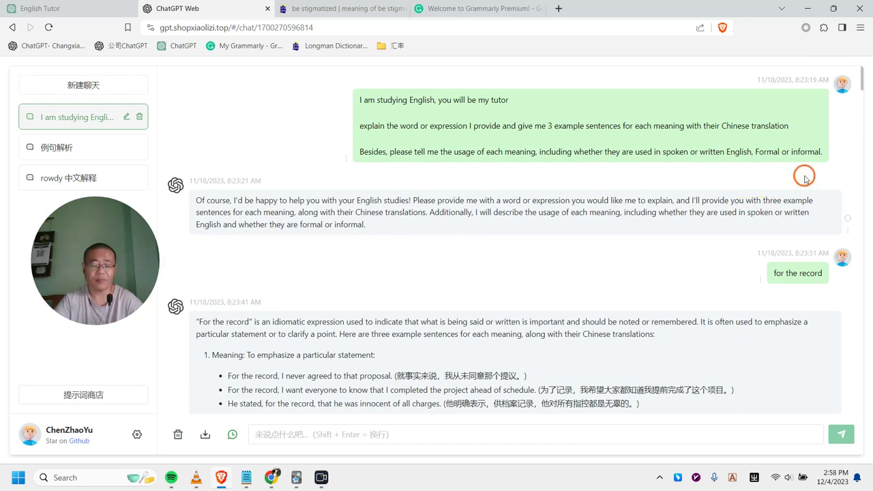
Open the saved ChatGPT prompts text file from the desktop in Notepad
{"action": "key", "text": "super+d"}
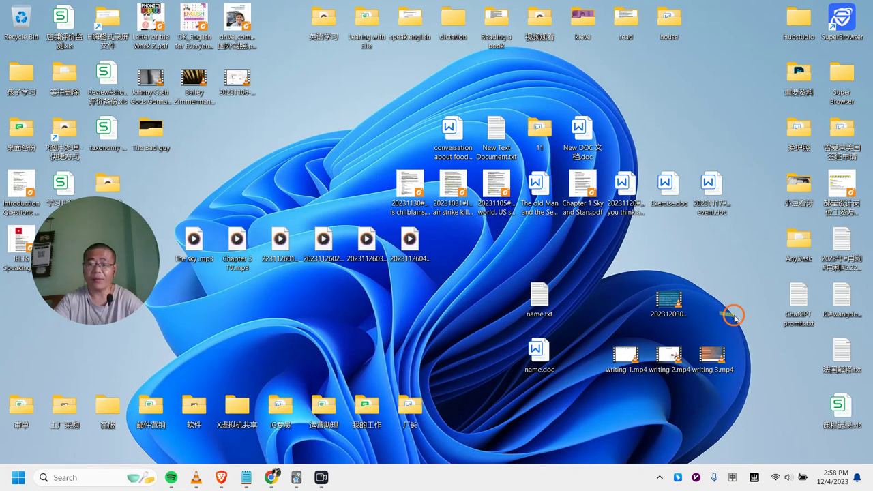
{"action": "double_click", "coordinate": [781, 302]}
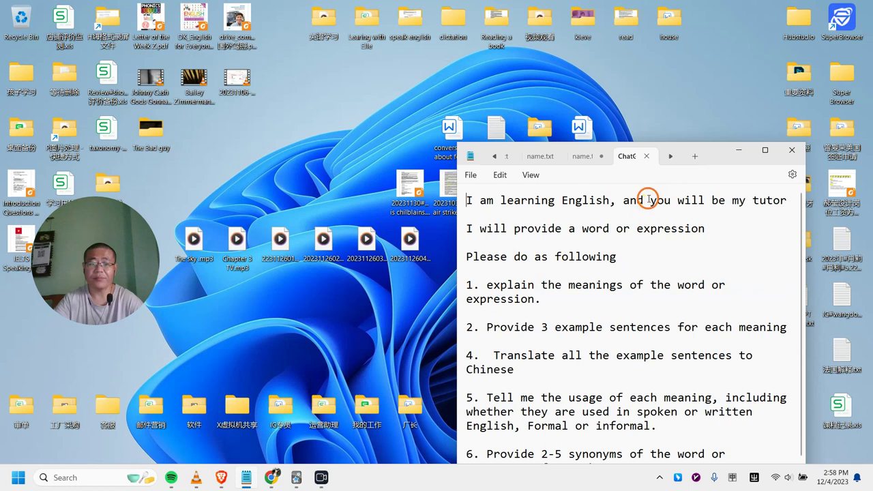
Copy the whole tutor prompt from ChatGPT promts.txt and send it in the English study conversation in ChatGPT Web in Brave
{"action": "left_click", "coordinate": [764, 150]}
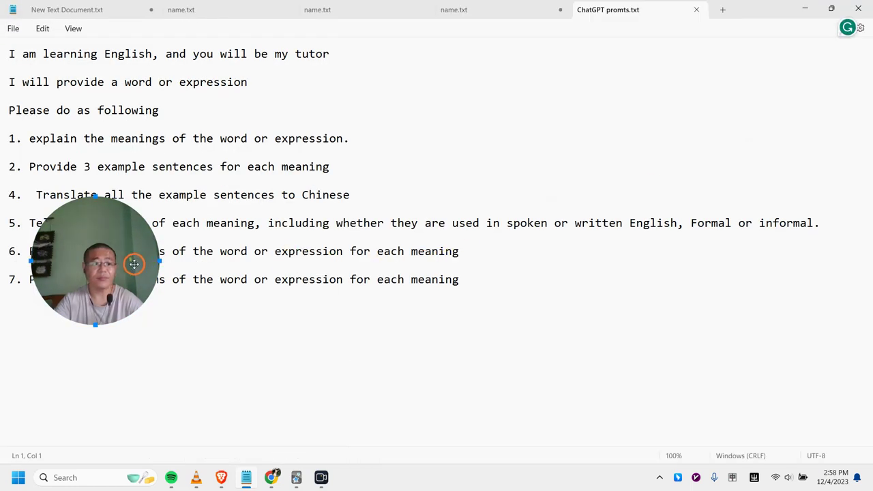
{"action": "left_click_drag", "start_coordinate": [507, 284], "coordinate": [8, 54]}
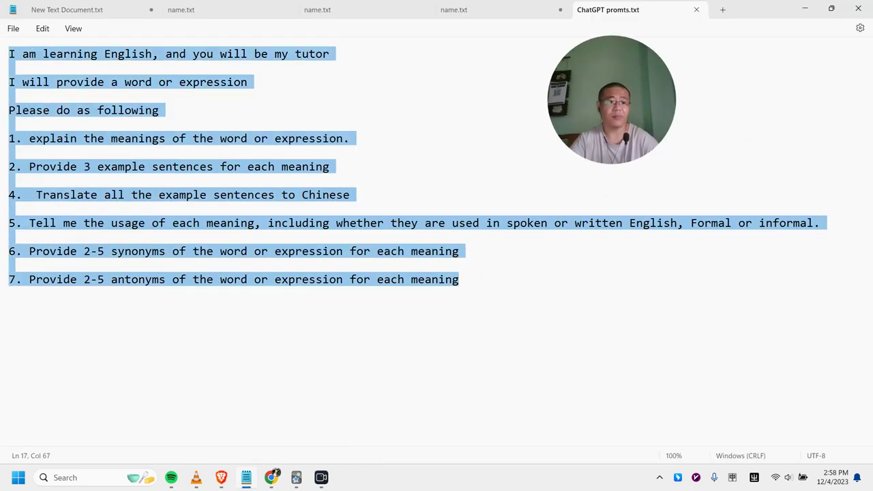
{"action": "left_click", "coordinate": [805, 9]}
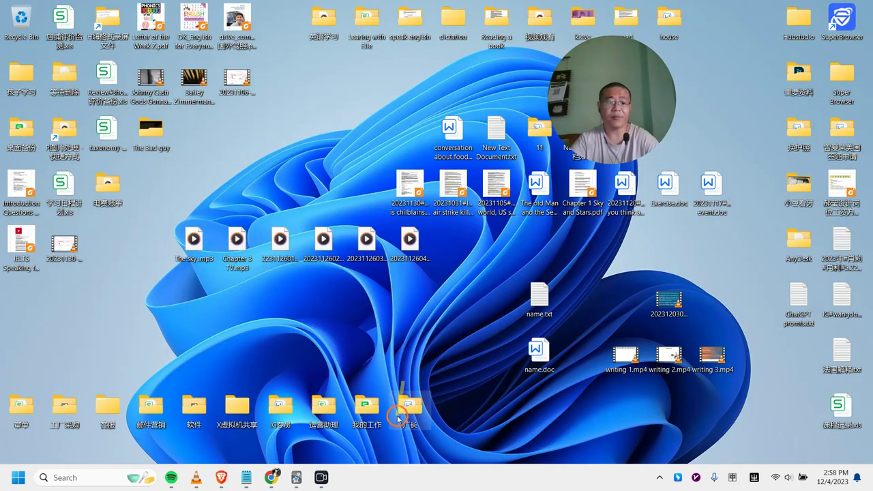
{"action": "left_click", "coordinate": [221, 477]}
{"action": "left_click", "coordinate": [383, 424]}
{"action": "key", "text": "ctrl+v"}
{"action": "key", "text": "Return"}
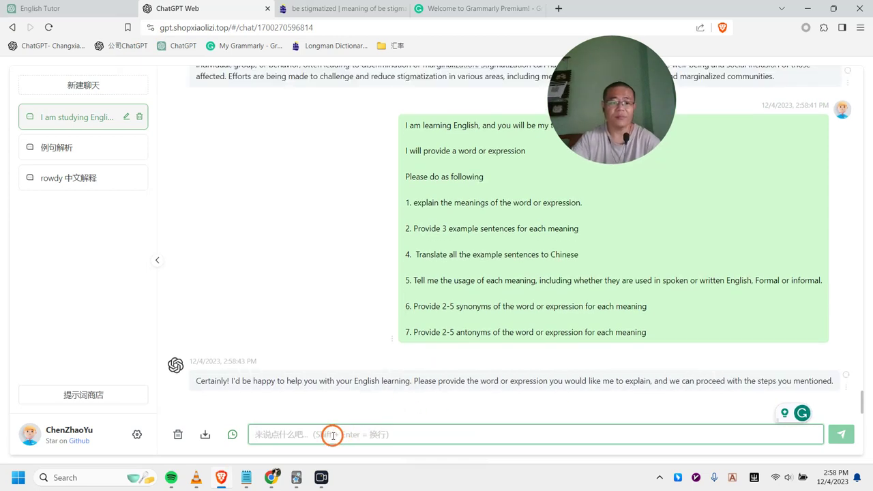
Send the word "resemblance" to the English study conversation in ChatGPT Web
{"action": "type", "text": "resemblac"}
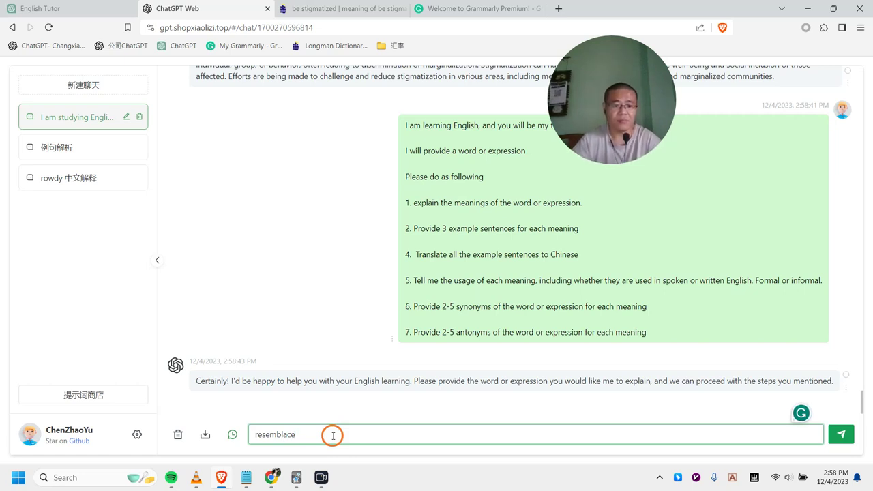
{"action": "type", "text": "e"}
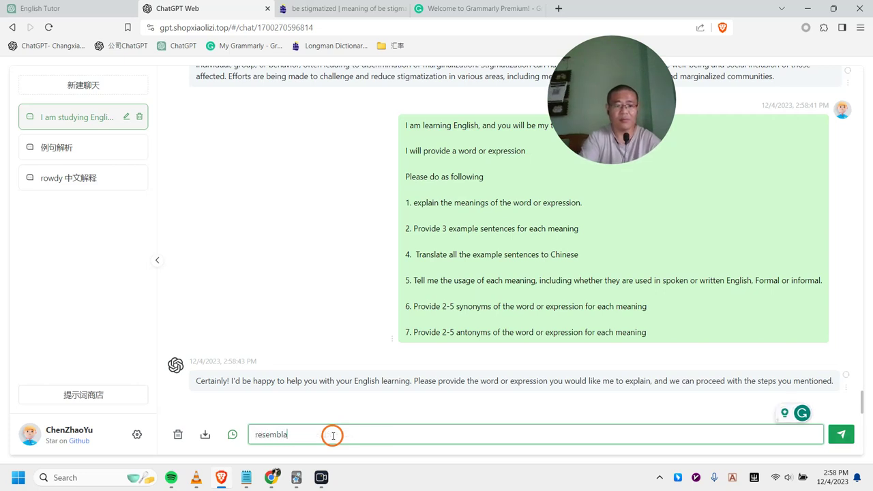
{"action": "key", "text": "Return"}
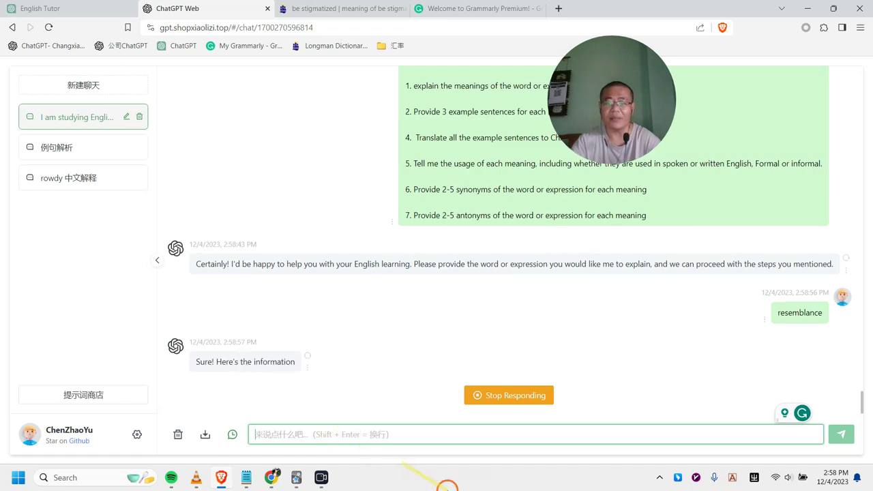
Compare the "resemblance" explanations and example sentences given in the English Tutor and ChatGPT Web conversations
{"action": "left_click", "coordinate": [66, 8]}
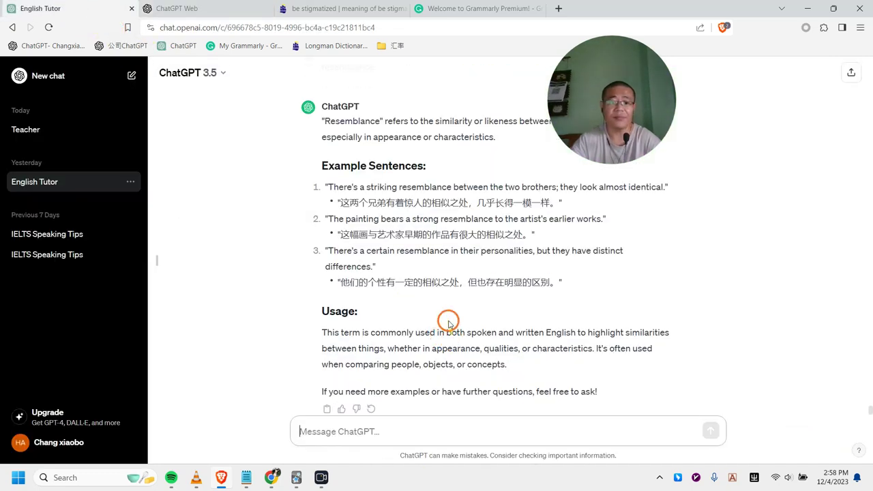
{"action": "scroll", "coordinate": [447, 321], "scroll_direction": "up", "scroll_amount": 3}
{"action": "scroll", "coordinate": [448, 318], "scroll_direction": "down", "scroll_amount": 3}
{"action": "scroll", "coordinate": [409, 263], "scroll_direction": "up", "scroll_amount": 1}
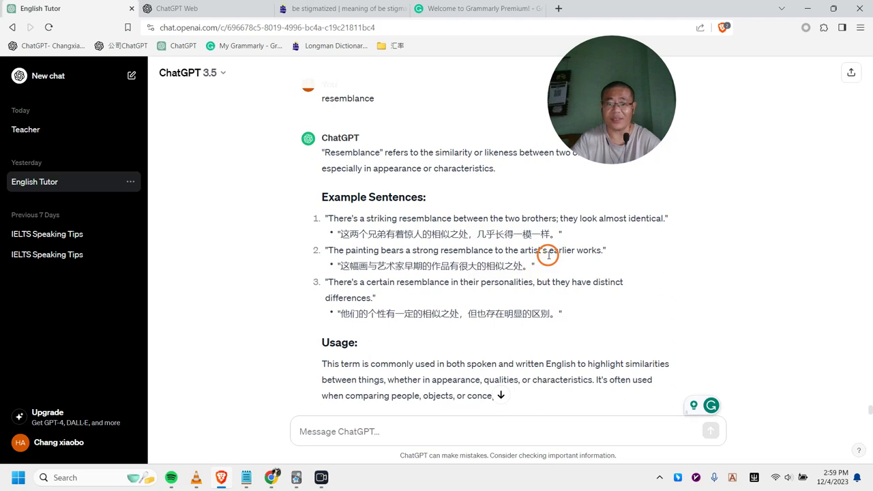
{"action": "left_click_drag", "start_coordinate": [331, 285], "coordinate": [540, 297]}
{"action": "left_click", "coordinate": [203, 8]}
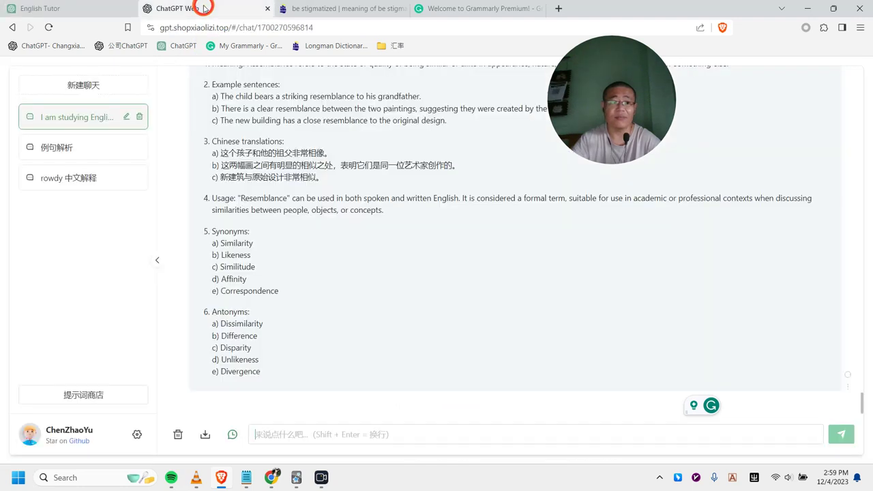
{"action": "scroll", "coordinate": [395, 292], "scroll_direction": "up", "scroll_amount": 5}
{"action": "scroll", "coordinate": [346, 301], "scroll_direction": "down", "scroll_amount": 2}
{"action": "scroll", "coordinate": [327, 305], "scroll_direction": "up", "scroll_amount": 1}
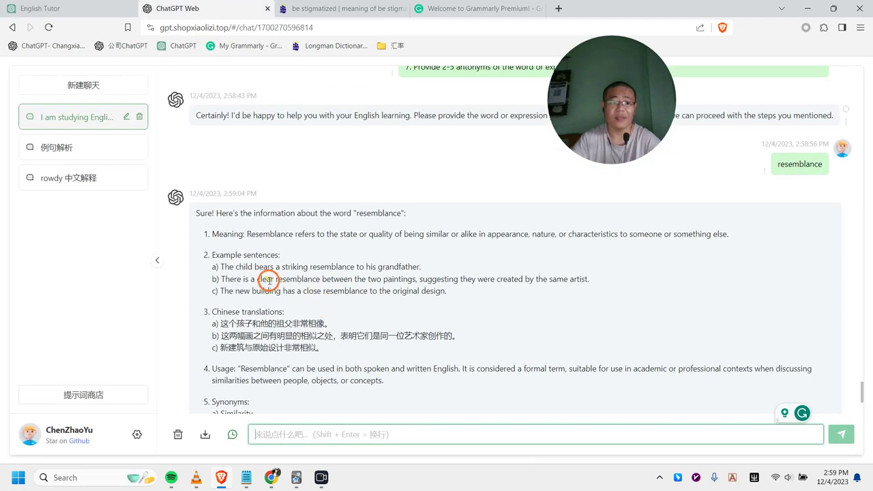
{"action": "left_click_drag", "start_coordinate": [244, 267], "coordinate": [413, 267]}
{"action": "left_click", "coordinate": [421, 264]}
{"action": "triple_click", "coordinate": [405, 265]}
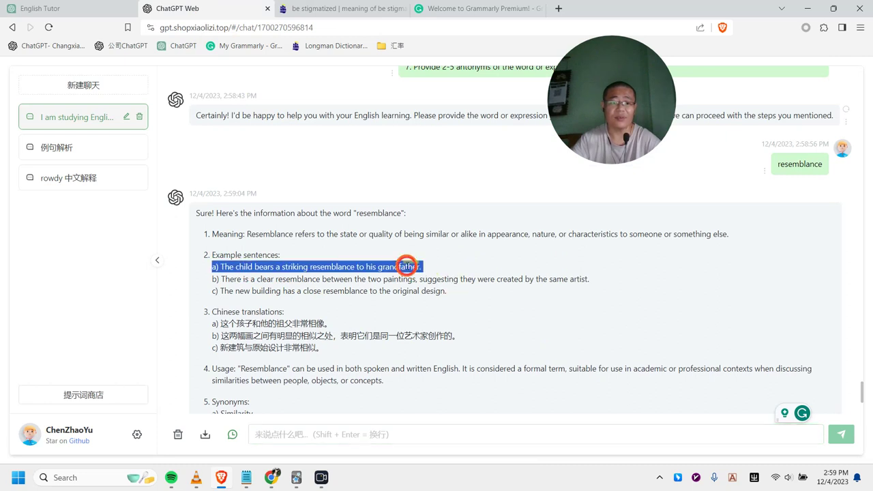
Copy the first English Tutor example sentence with its Chinese translation into the Text field of a new Cloze note in Anki
{"action": "left_click", "coordinate": [52, 4]}
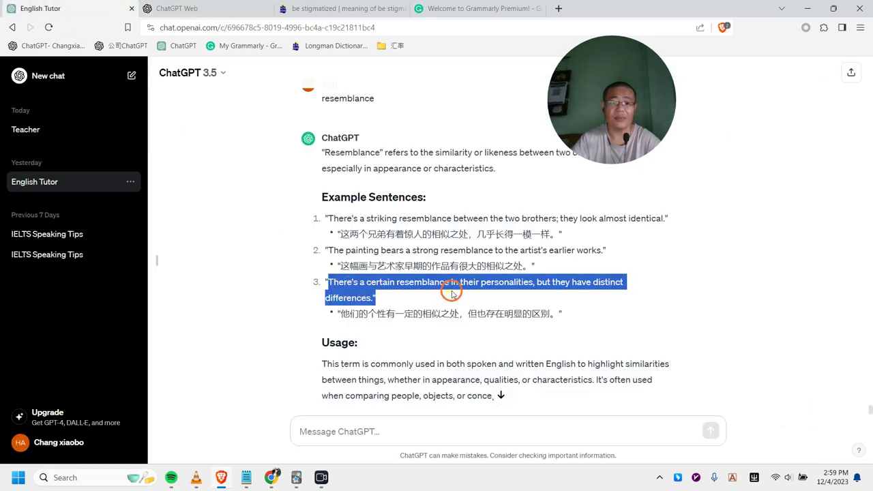
{"action": "left_click", "coordinate": [435, 236]}
{"action": "left_click_drag", "start_coordinate": [554, 234], "coordinate": [329, 219]}
{"action": "key", "text": "ctrl+c"}
{"action": "left_click", "coordinate": [322, 477]}
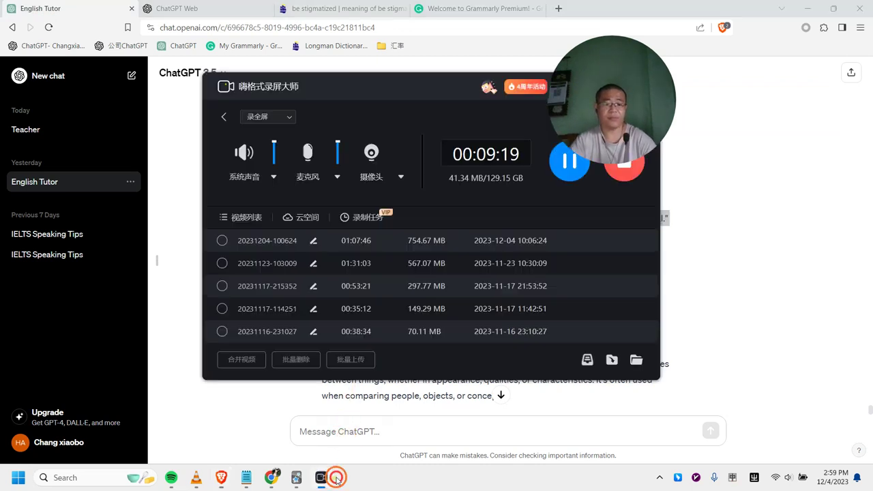
{"action": "mouse_move", "coordinate": [296, 476]}
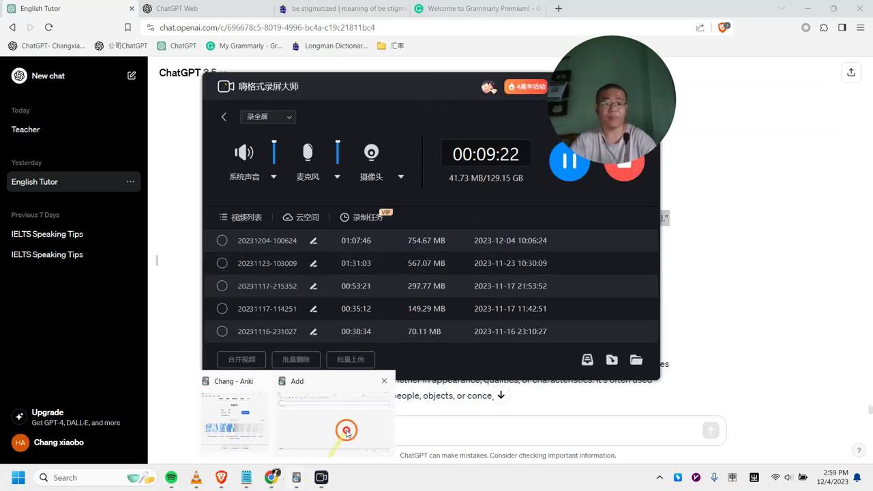
{"action": "left_click", "coordinate": [340, 429]}
{"action": "key", "text": "ctrl+v"}
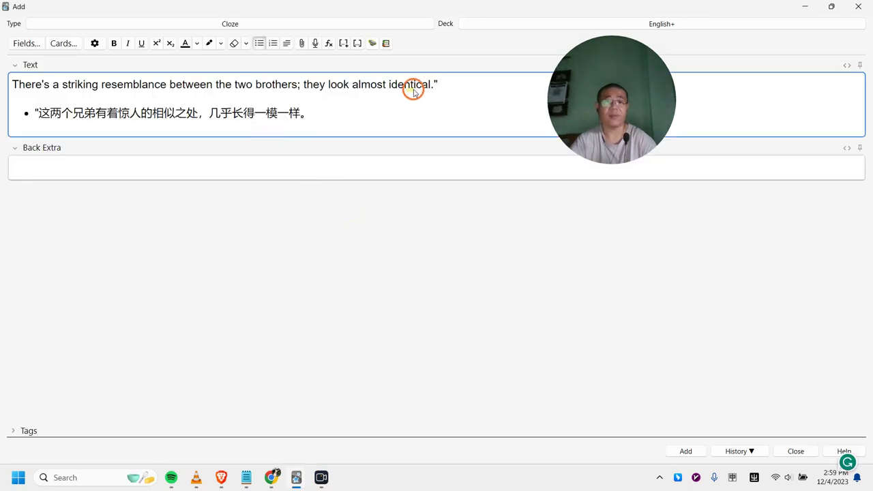
Generate Microsoft Azure speech audio of the English sentence about the two brothers with AwesomeTTS and insert it in Back Extra
{"action": "left_click_drag", "start_coordinate": [430, 86], "coordinate": [3, 87]}
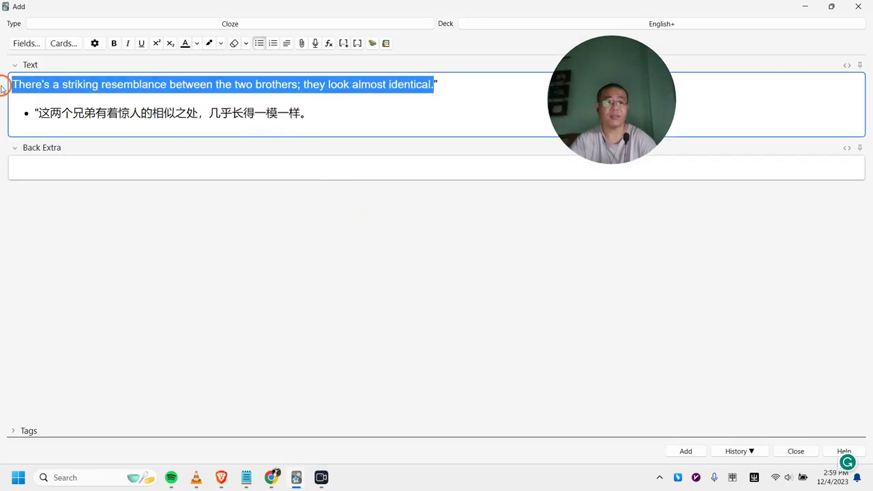
{"action": "left_click", "coordinate": [201, 173]}
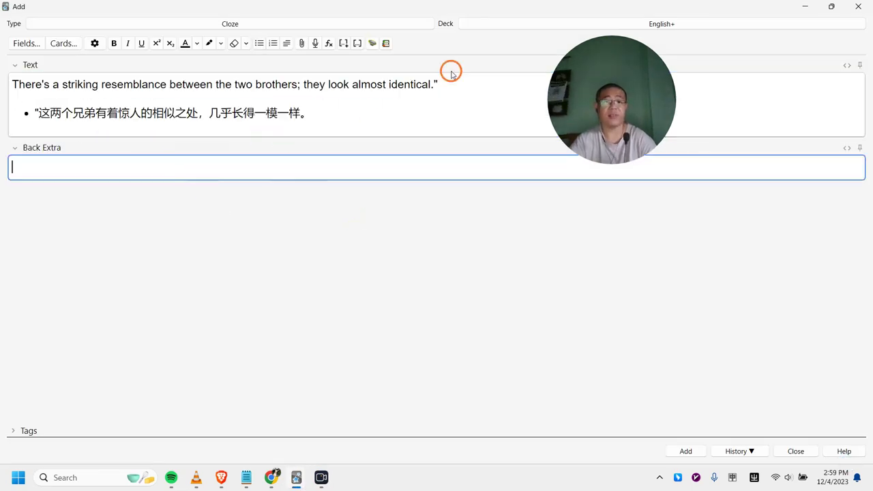
{"action": "left_click", "coordinate": [373, 43]}
{"action": "left_click", "coordinate": [586, 337]}
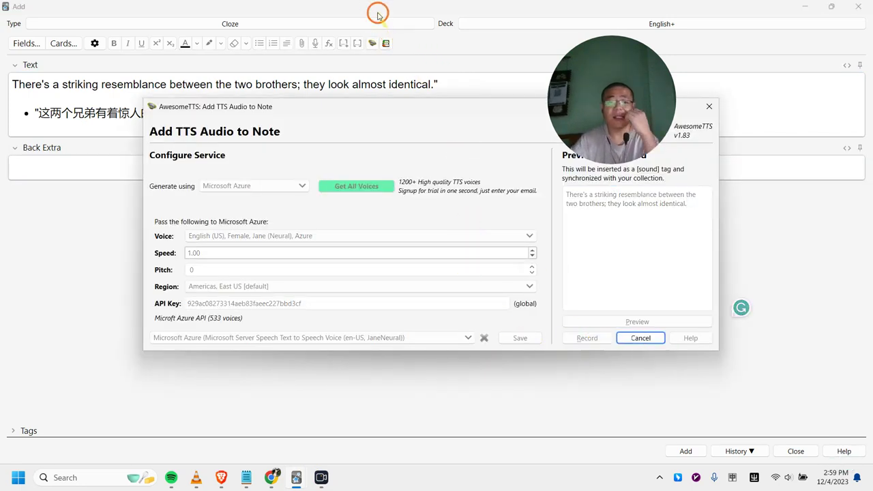
{"action": "left_click_drag", "start_coordinate": [361, 107], "coordinate": [38, 141]}
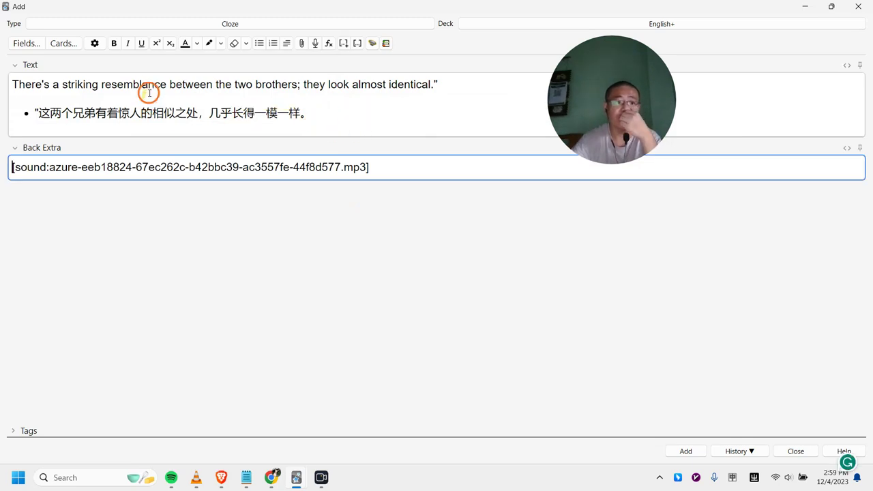
Make "resemblance" and "identical" cloze deletions under the same number c1, and add the note to the English+ deck
{"action": "left_click_drag", "start_coordinate": [169, 88], "coordinate": [103, 86]}
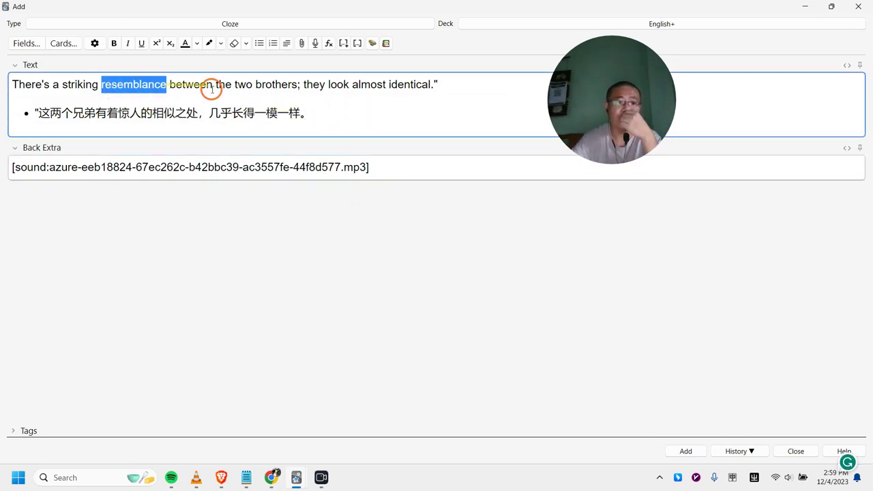
{"action": "left_click", "coordinate": [344, 43]}
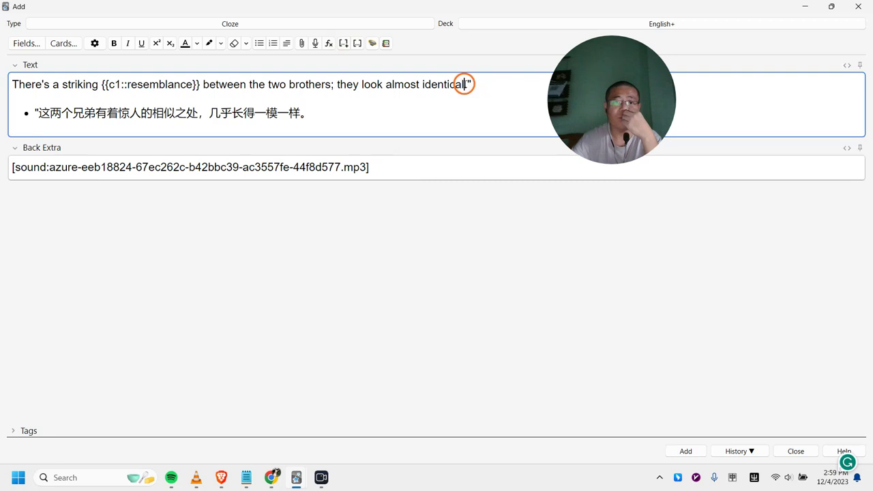
{"action": "left_click_drag", "start_coordinate": [464, 85], "coordinate": [428, 84]}
{"action": "left_click", "coordinate": [358, 43]}
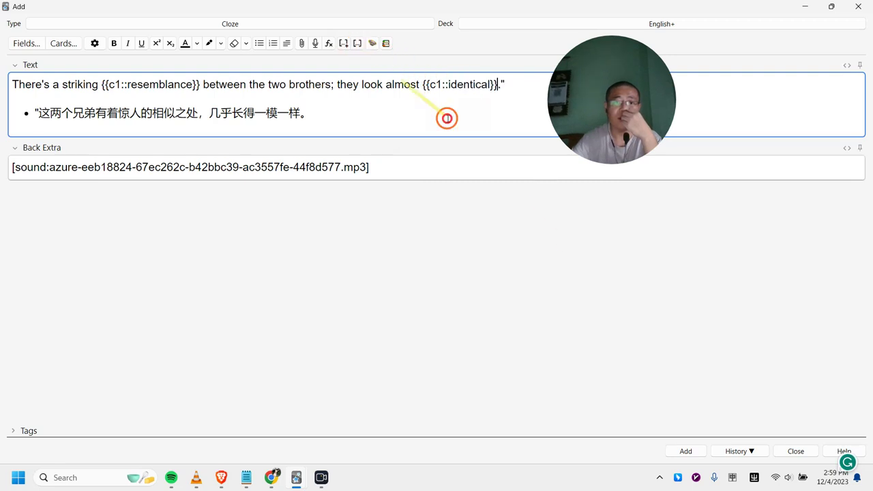
{"action": "left_click", "coordinate": [685, 450]}
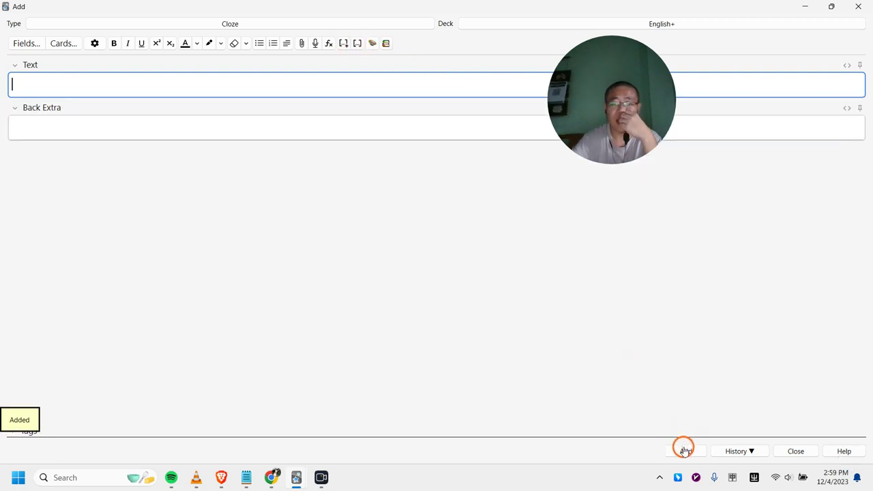
Check the ChatGPT Web examples, then copy the second English Tutor example about the painting with its Chinese translation
{"action": "left_click", "coordinate": [221, 477]}
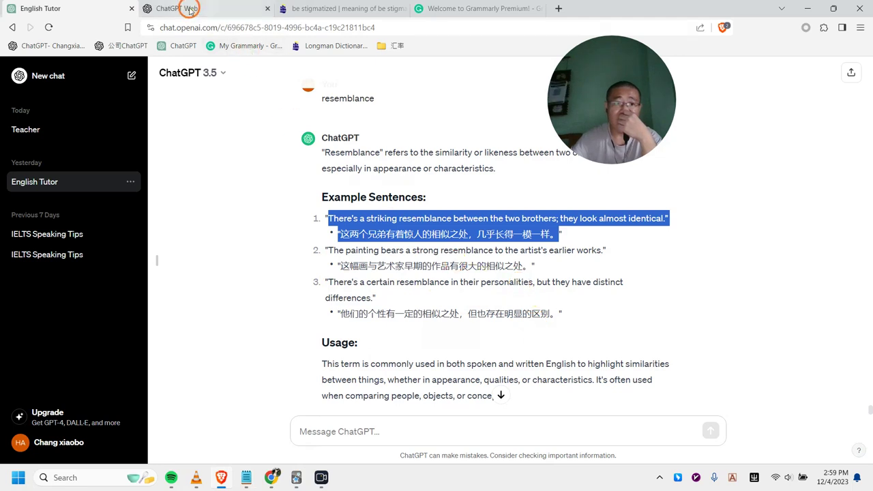
{"action": "left_click", "coordinate": [190, 9]}
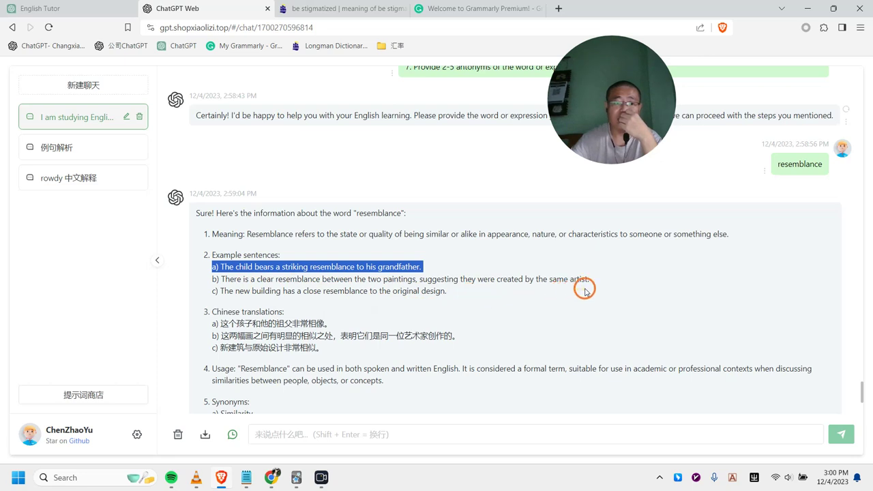
{"action": "left_click", "coordinate": [277, 279]}
{"action": "left_click_drag", "start_coordinate": [242, 279], "coordinate": [319, 279]}
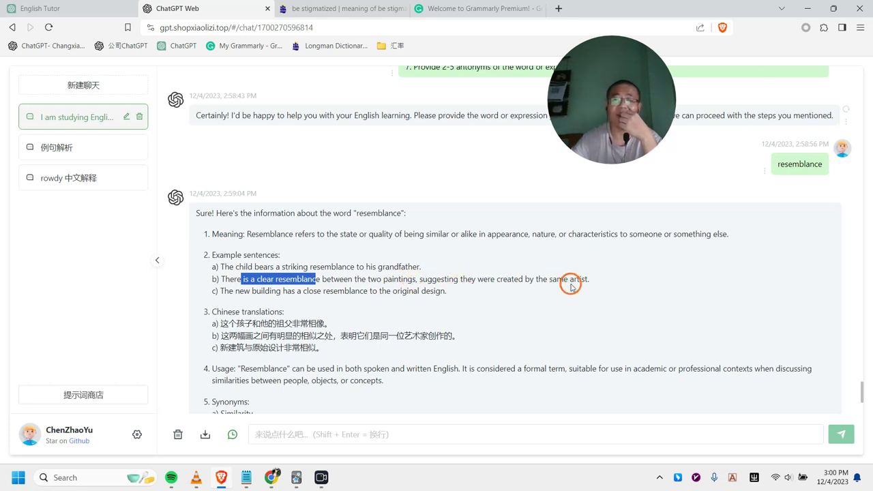
{"action": "left_click", "coordinate": [135, 8]}
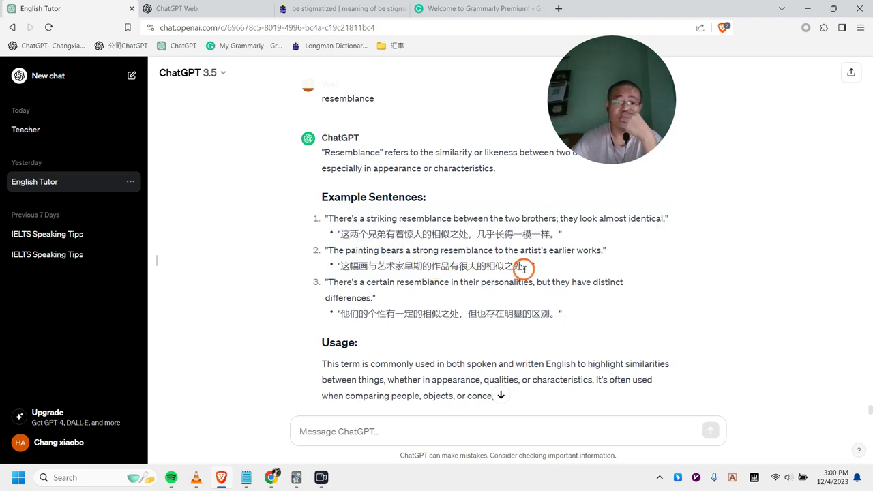
{"action": "mouse_move", "coordinate": [522, 266]}
{"action": "left_mouse_down"}
{"action": "mouse_move", "coordinate": [334, 264]}
{"action": "mouse_move", "coordinate": [326, 251]}
{"action": "left_mouse_up"}
{"action": "key", "text": "ctrl+c"}
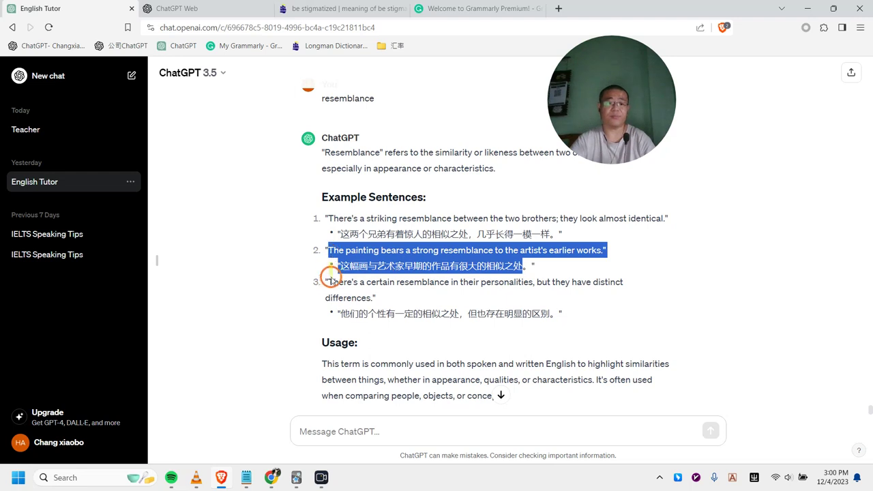
Close the prompts file, replace the email draft in name.txt with the copied example, and transfer the plain text to Anki's new note
{"action": "left_click", "coordinate": [246, 477]}
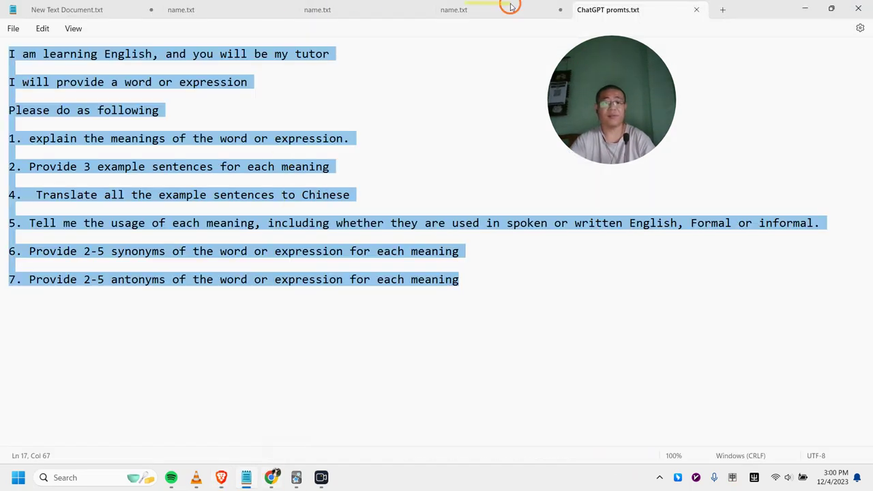
{"action": "left_click", "coordinate": [696, 9]}
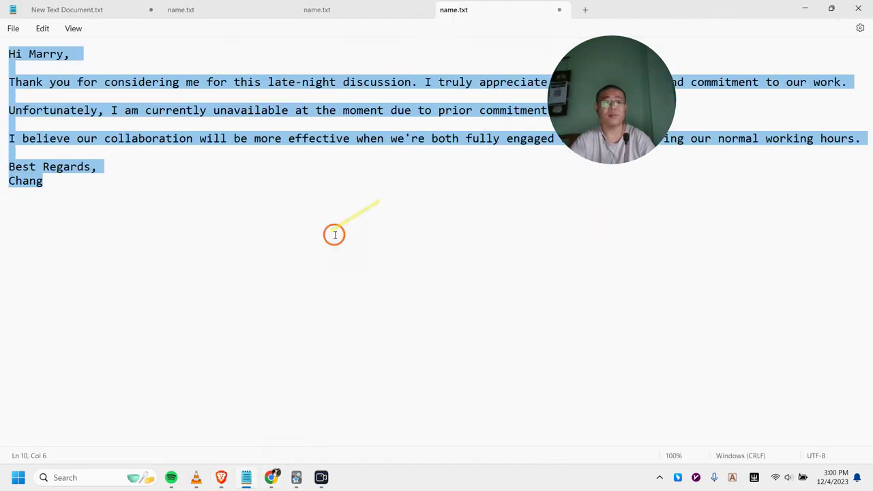
{"action": "key", "text": "ctrl+v"}
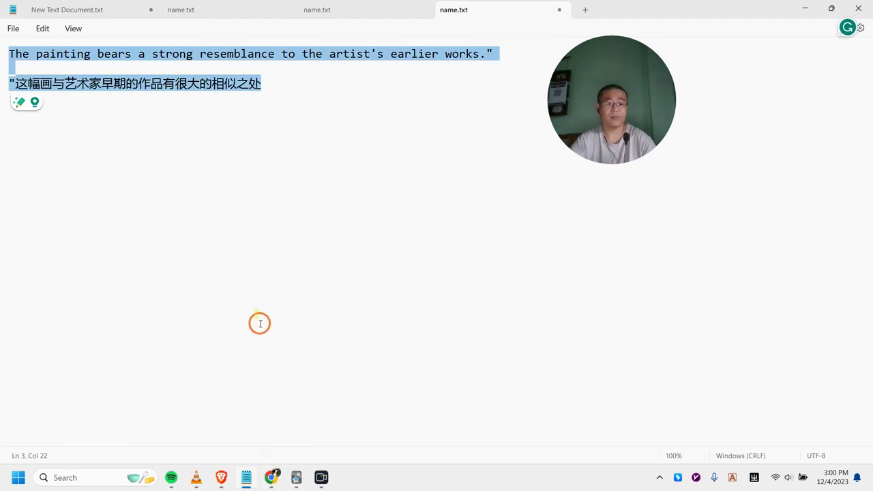
{"action": "mouse_move", "coordinate": [297, 474]}
{"action": "left_click", "coordinate": [309, 437]}
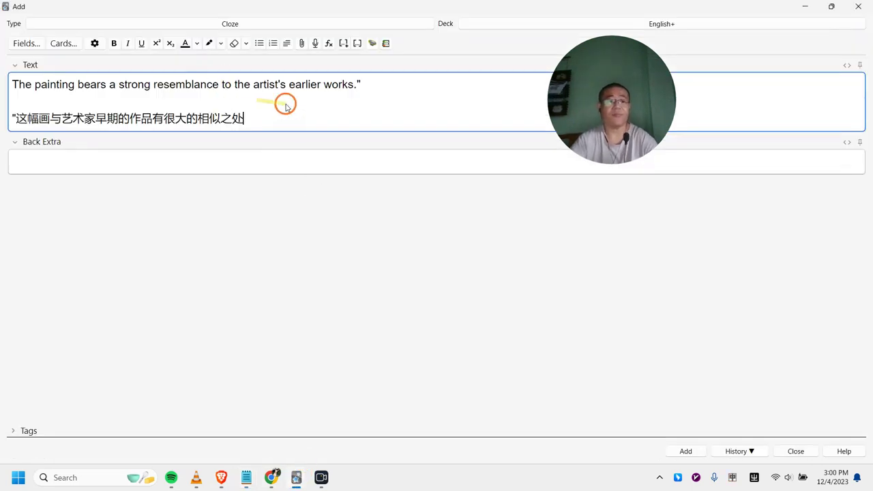
Remove the stray closing quotation mark from the painting sentence and insert its Microsoft Azure speech audio in Back Extra with AwesomeTTS
{"action": "left_click_drag", "start_coordinate": [368, 87], "coordinate": [12, 84]}
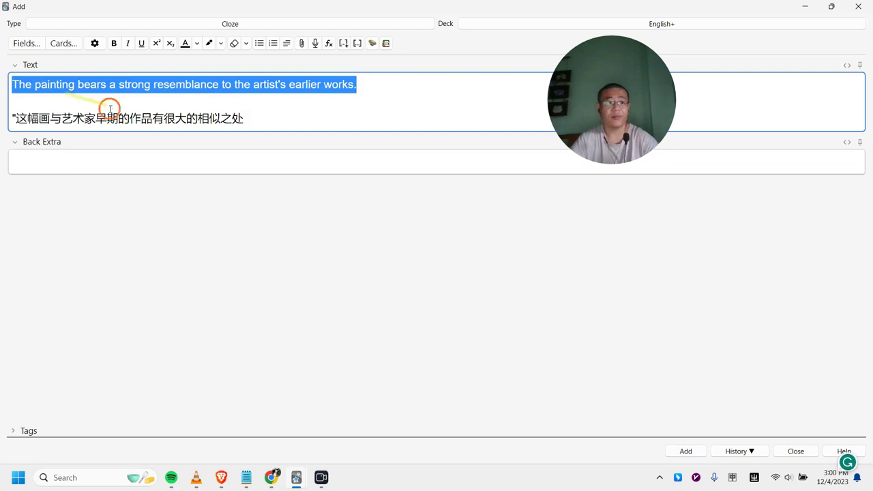
{"action": "left_click", "coordinate": [226, 161]}
{"action": "left_click", "coordinate": [394, 44]}
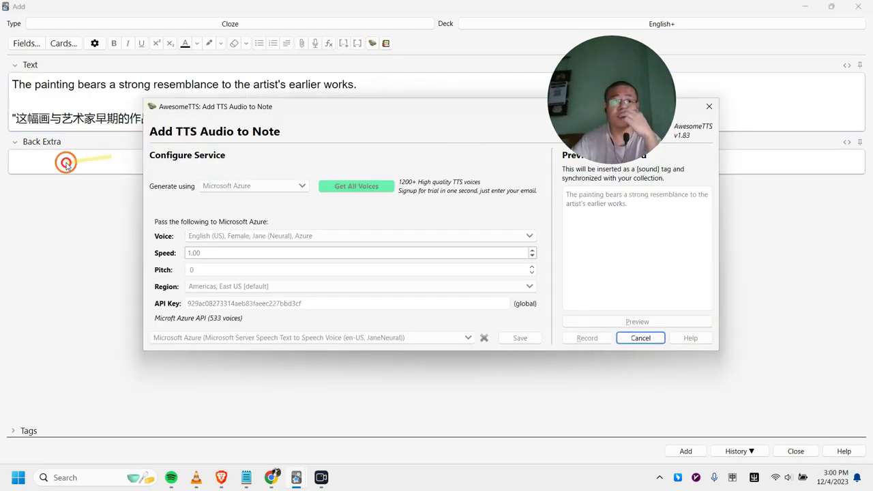
{"action": "left_click_drag", "start_coordinate": [396, 107], "coordinate": [372, 117]}
{"action": "left_click", "coordinate": [216, 119]}
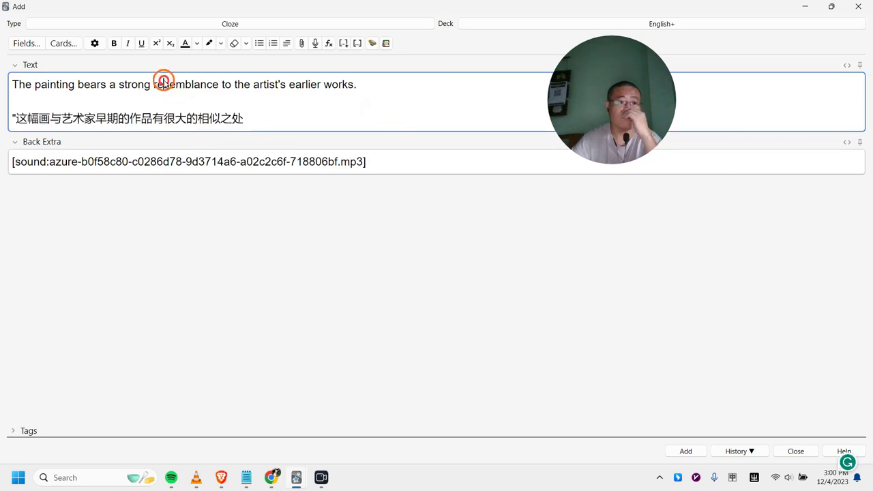
Make "bears a strong resemblance" a c1 cloze deletion and add the note to the English+ deck
{"action": "left_click_drag", "start_coordinate": [78, 85], "coordinate": [216, 89]}
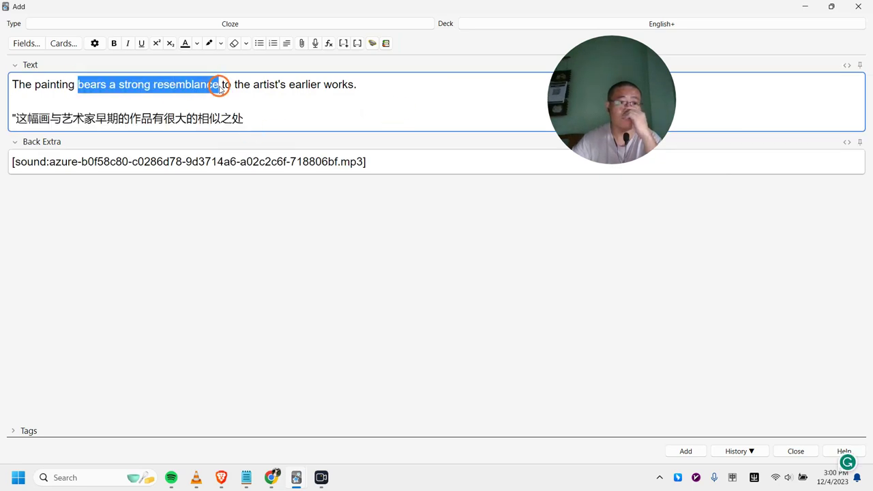
{"action": "left_click", "coordinate": [357, 45]}
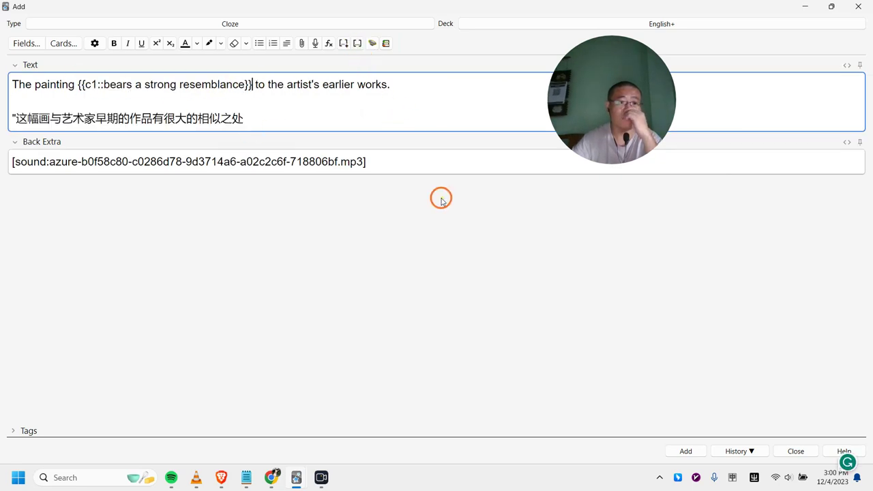
{"action": "left_click", "coordinate": [685, 451]}
Copy the third English Tutor example about personalities with its Chinese translation and replace the contents of name.txt with it
{"action": "left_click", "coordinate": [222, 476]}
{"action": "left_click", "coordinate": [409, 349]}
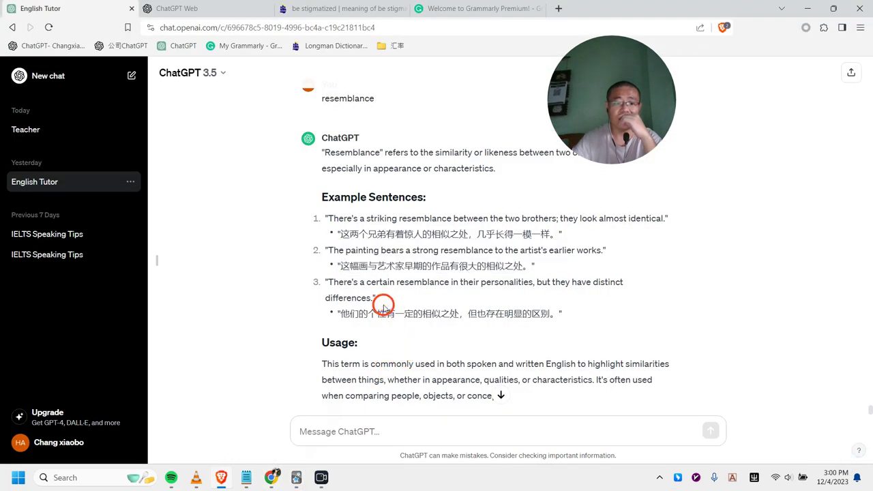
{"action": "left_click_drag", "start_coordinate": [331, 286], "coordinate": [424, 304]}
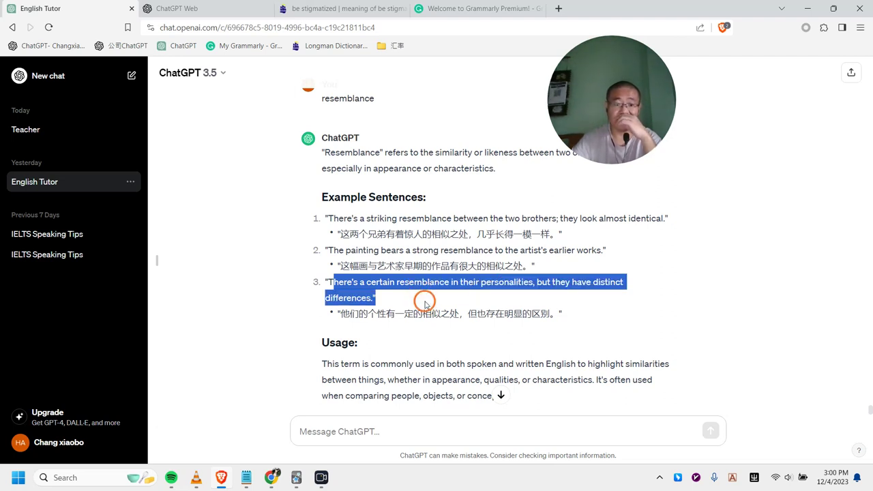
{"action": "left_click_drag", "start_coordinate": [424, 303], "coordinate": [541, 315]}
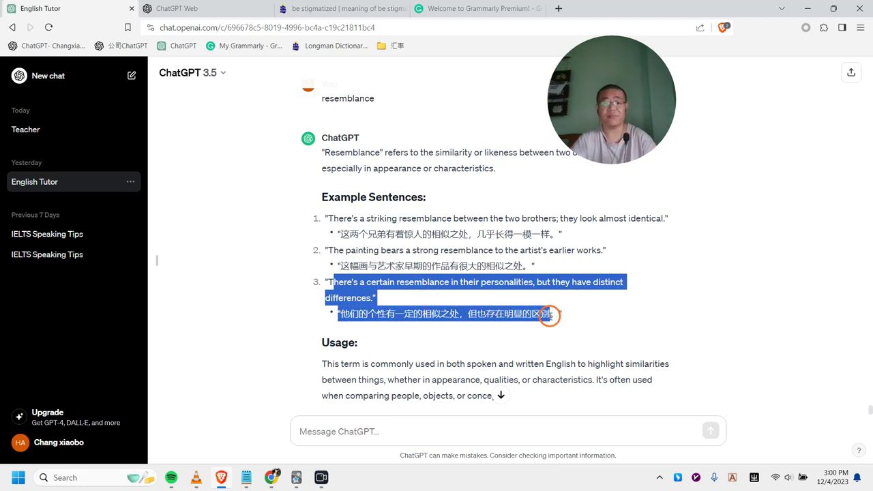
{"action": "left_click", "coordinate": [246, 478]}
{"action": "type", "text": "here's a certain resemblance in their personalities, but they have distinct differences.\"  \"他们的个性有一定的相似之处，但也存在明显的区别"}
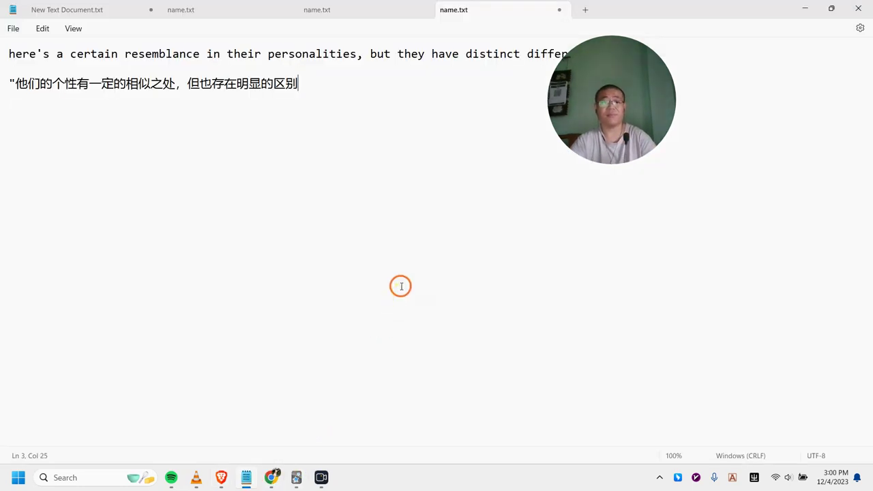
Transfer the whole plain text from name.txt to the Text field of Anki's new note
{"action": "key", "text": "ctrl+a"}
{"action": "key", "text": "ctrl+c"}
{"action": "mouse_move", "coordinate": [296, 478]}
{"action": "left_click", "coordinate": [324, 423]}
{"action": "key", "text": "ctrl+v"}
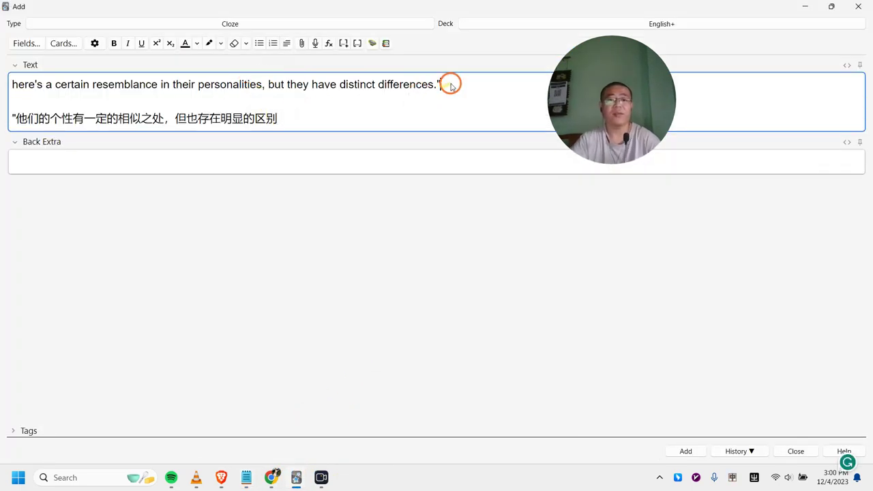
Delete the closing quotation mark after "differences." and insert AwesomeTTS audio of the English sentence in Back Extra
{"action": "key", "text": "BackSpace"}
{"action": "left_click_drag", "start_coordinate": [456, 85], "coordinate": [1, 84]}
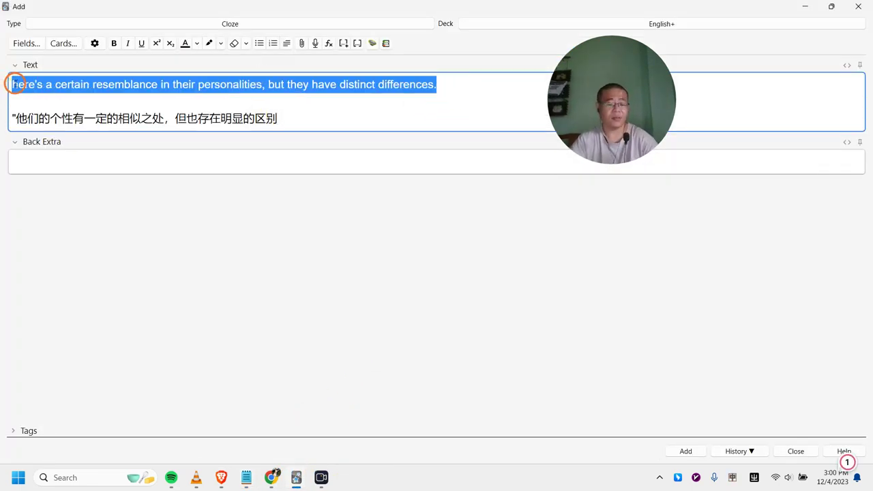
{"action": "left_click", "coordinate": [133, 157]}
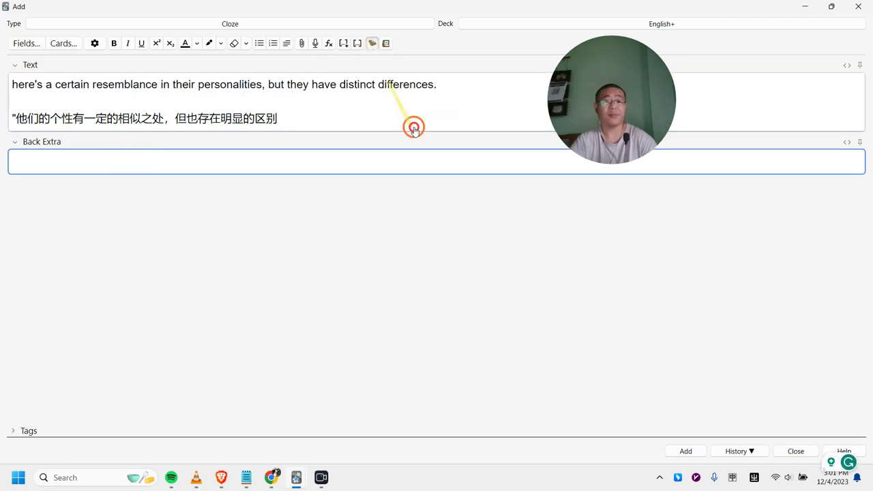
{"action": "left_click", "coordinate": [587, 338]}
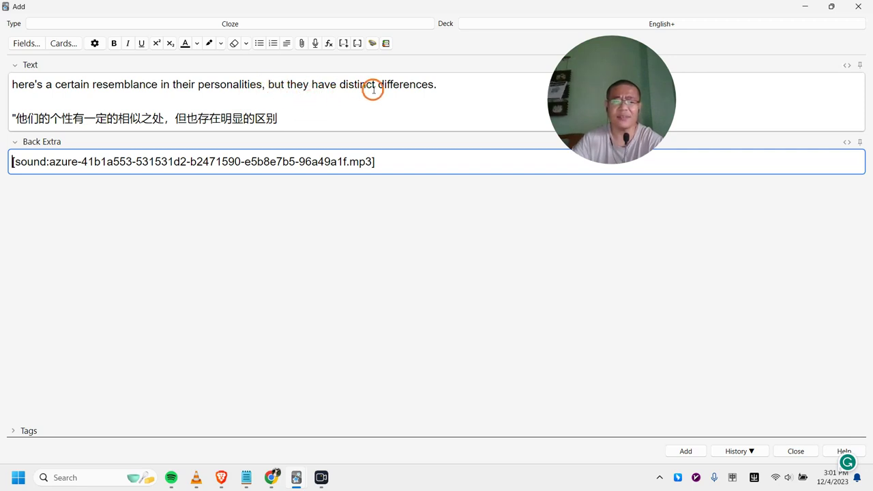
Make "resemblance" a c1 cloze deletion in the personalities sentence and add the note to the English+ deck
{"action": "left_click_drag", "start_coordinate": [158, 92], "coordinate": [90, 85]}
{"action": "left_click", "coordinate": [343, 44]}
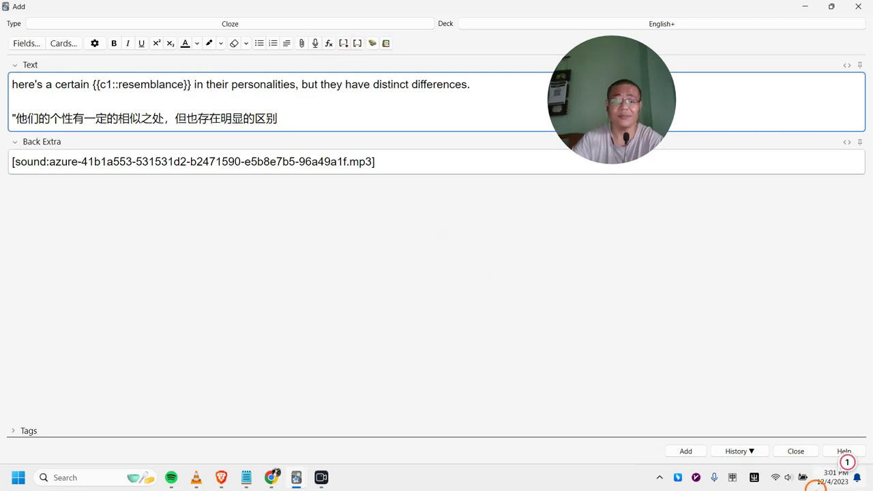
{"action": "left_click", "coordinate": [693, 452]}
Check the dictation results in Chrome for another misspelled word, then look up "embarrassing" in the Longman dictionary in Brave
{"action": "left_click", "coordinate": [221, 477]}
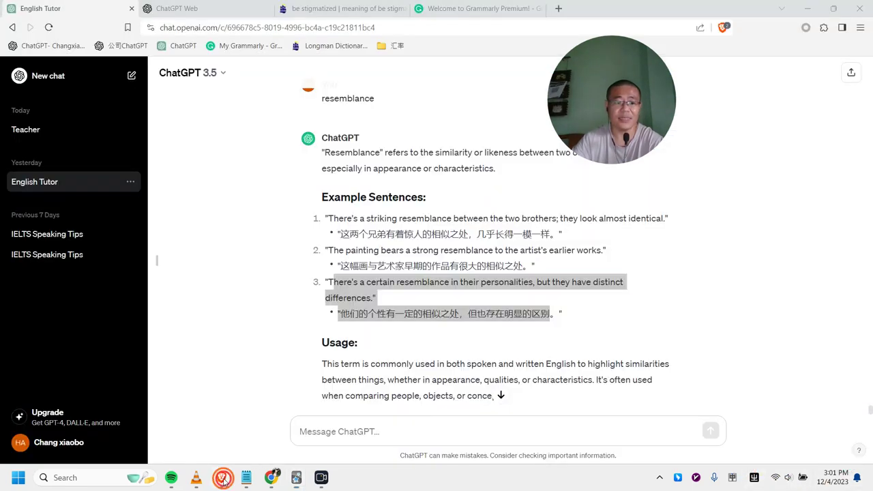
{"action": "left_click", "coordinate": [272, 472]}
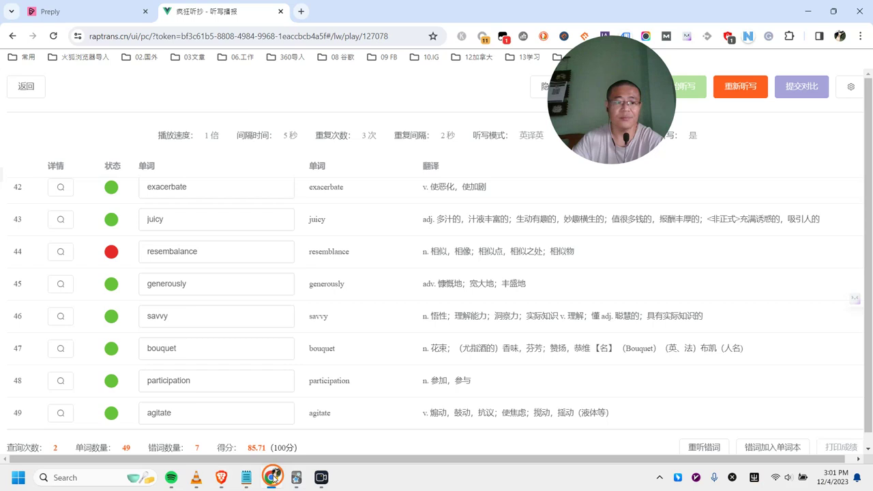
{"action": "scroll", "coordinate": [341, 335], "scroll_direction": "up", "scroll_amount": 3}
{"action": "scroll", "coordinate": [303, 308], "scroll_direction": "up", "scroll_amount": 2}
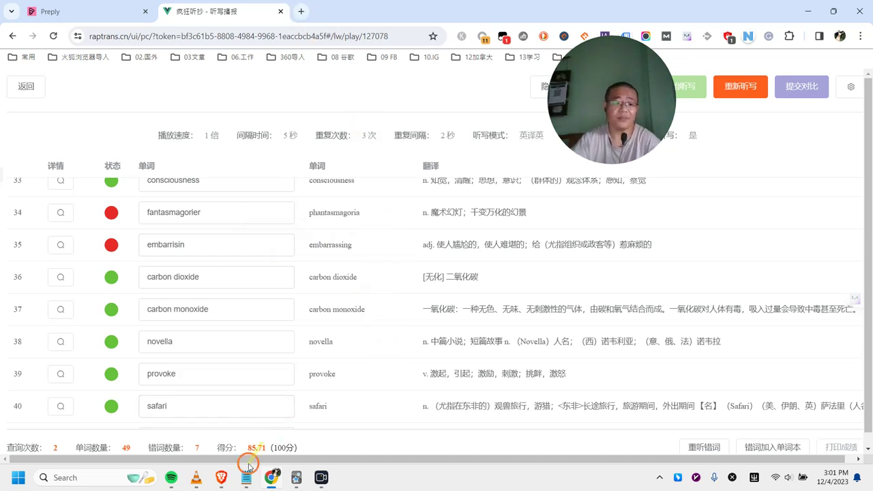
{"action": "left_click", "coordinate": [221, 478]}
{"action": "left_click", "coordinate": [286, 9]}
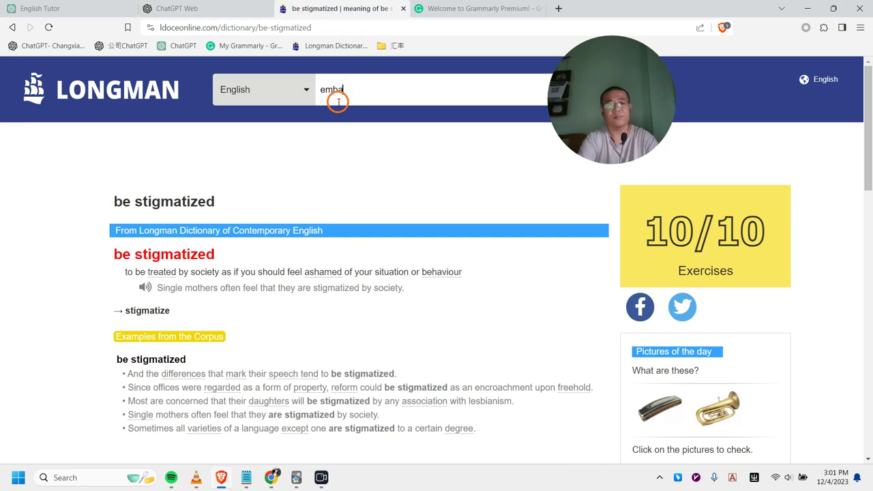
{"action": "left_click", "coordinate": [338, 101]}
{"action": "type", "text": "embarrassing"}
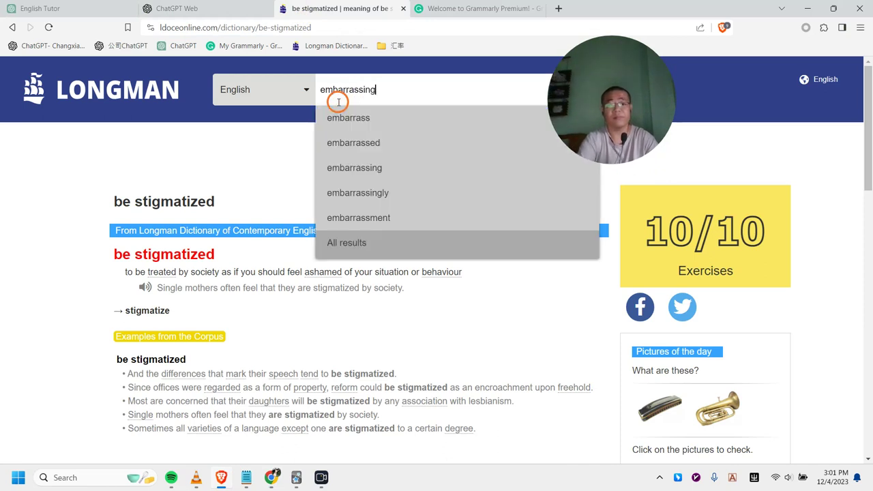
{"action": "key", "text": "Return"}
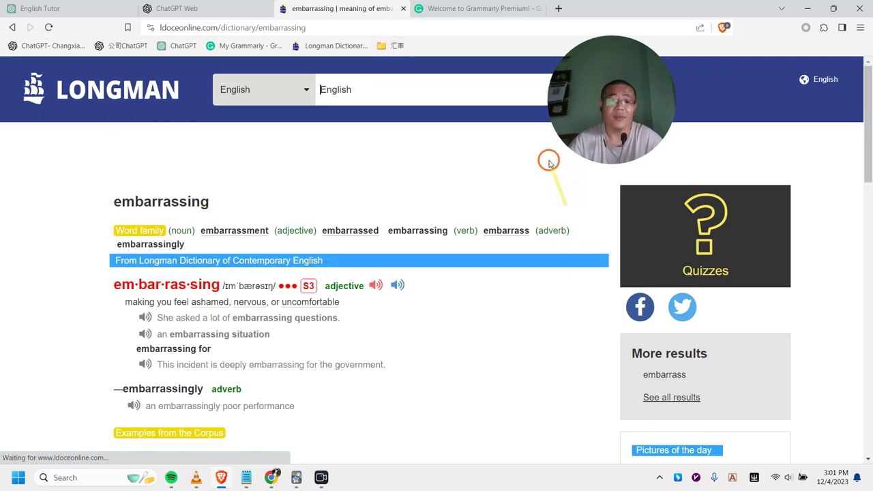
{"action": "left_click_drag", "start_coordinate": [179, 285], "coordinate": [221, 286]}
{"action": "left_click", "coordinate": [386, 307]}
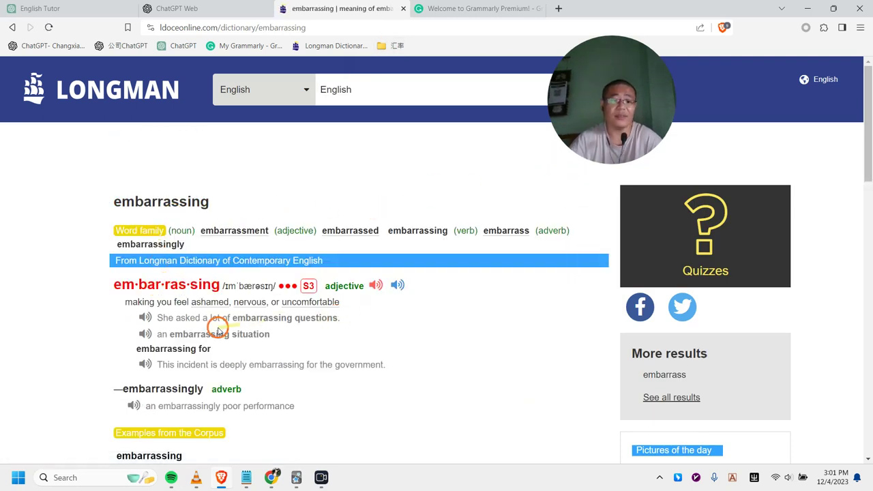
Recheck the word in the dictation results, then send "embarrassing" to the English study chat in ChatGPT Web
{"action": "left_click", "coordinate": [223, 479]}
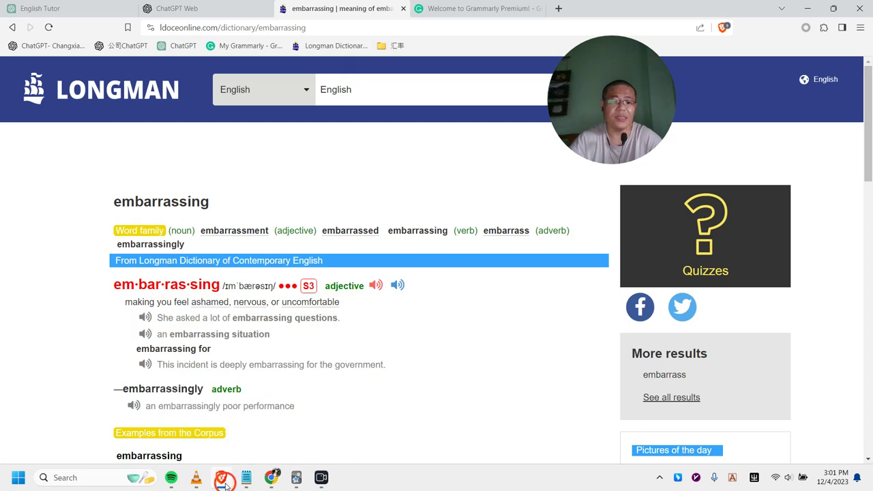
{"action": "mouse_move", "coordinate": [242, 486]}
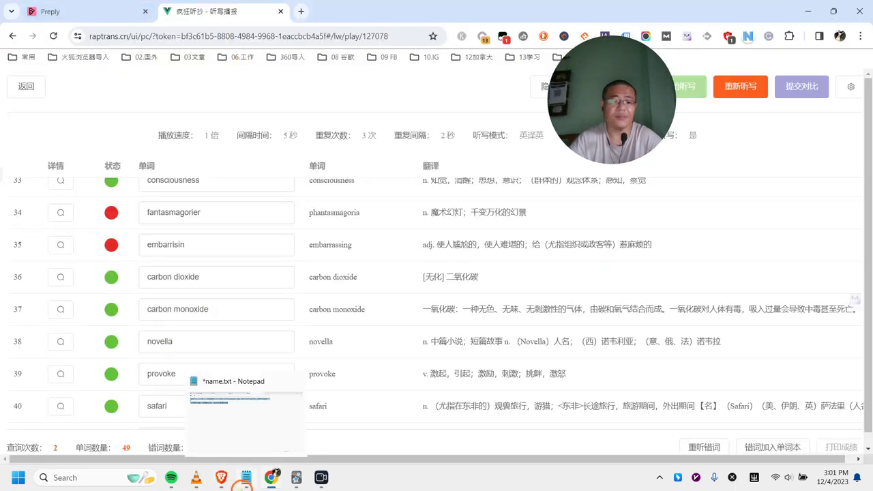
{"action": "left_click", "coordinate": [271, 478]}
{"action": "left_click", "coordinate": [179, 8]}
{"action": "scroll", "coordinate": [307, 327], "scroll_direction": "down", "scroll_amount": 3}
{"action": "left_click", "coordinate": [290, 433]}
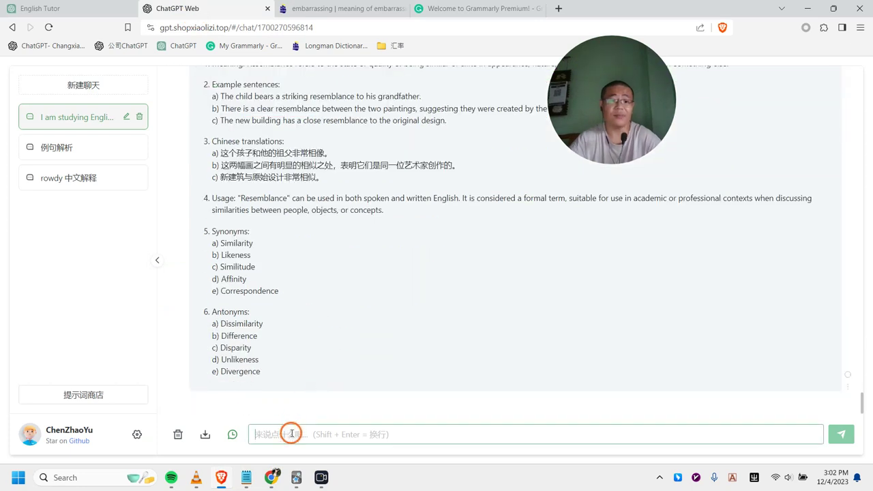
{"action": "double_click", "coordinate": [247, 242]}
{"action": "double_click", "coordinate": [236, 255]}
{"action": "left_click", "coordinate": [286, 436]}
{"action": "type", "text": "embarrassing"}
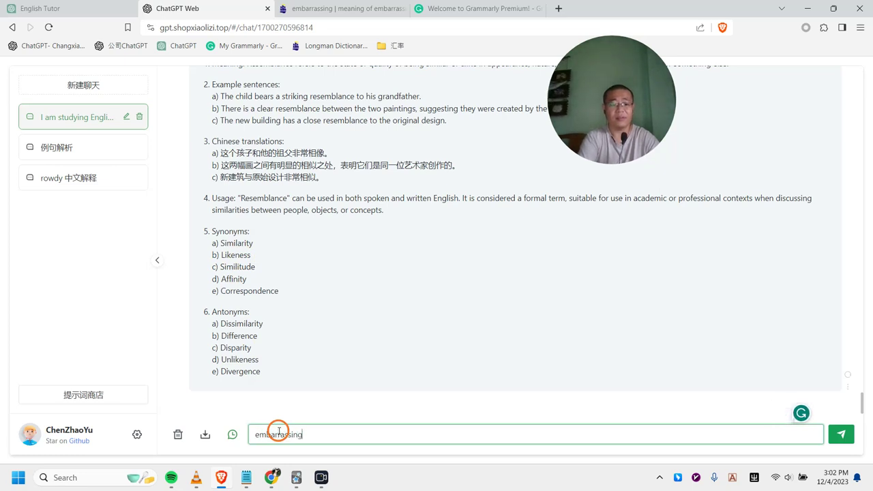
{"action": "key", "text": "Return"}
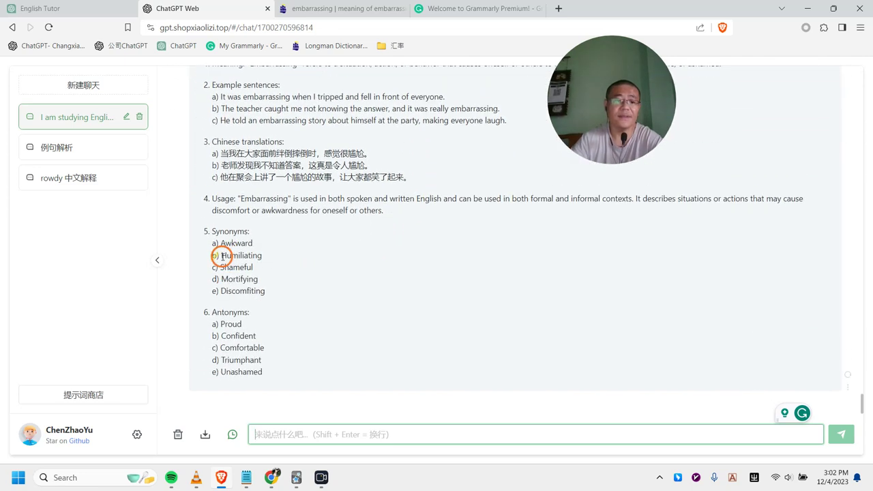
Review the synonyms of "embarrassing", then replace the contents of name.txt with the first example, "It was embarrassing when I tripped and fell in front of everyone"
{"action": "left_click_drag", "start_coordinate": [232, 240], "coordinate": [316, 272]}
{"action": "left_click", "coordinate": [302, 300]}
{"action": "left_click_drag", "start_coordinate": [265, 291], "coordinate": [225, 291]}
{"action": "left_click", "coordinate": [343, 291]}
{"action": "scroll", "coordinate": [324, 300], "scroll_direction": "up", "scroll_amount": 3}
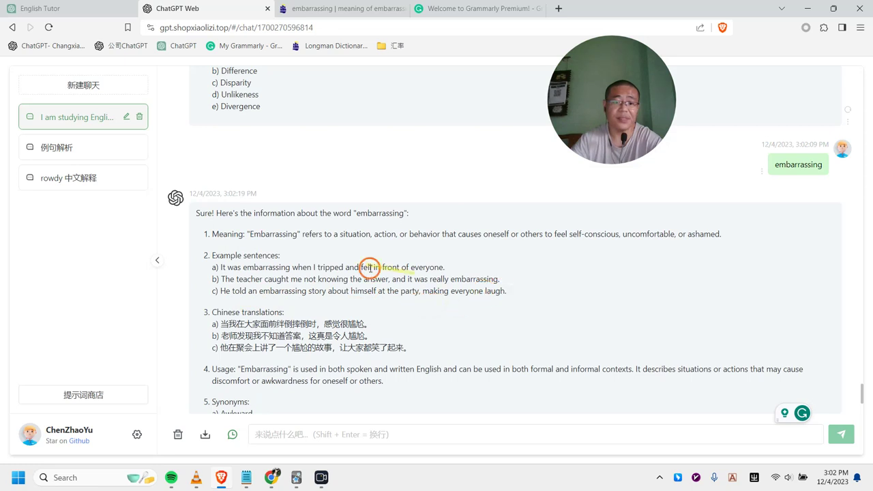
{"action": "left_click_drag", "start_coordinate": [445, 270], "coordinate": [224, 268]}
{"action": "key", "text": "ctrl+c"}
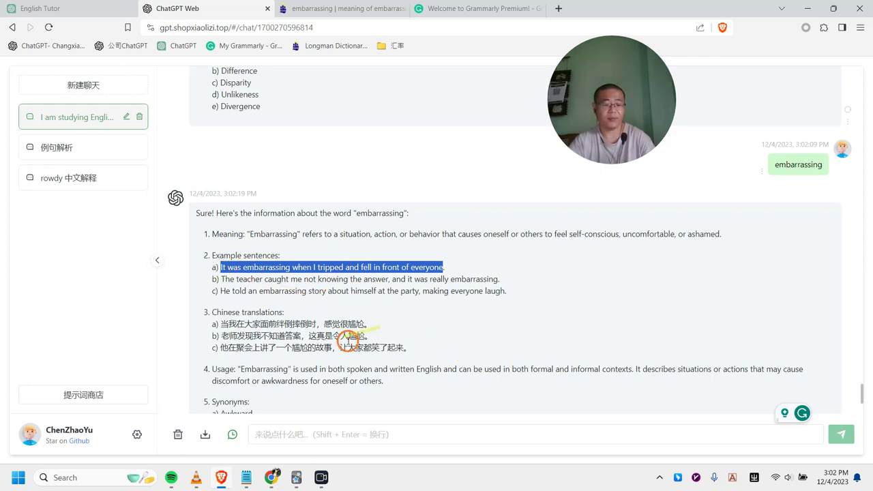
{"action": "left_click", "coordinate": [246, 478]}
{"action": "key", "text": "ctrl+v"}
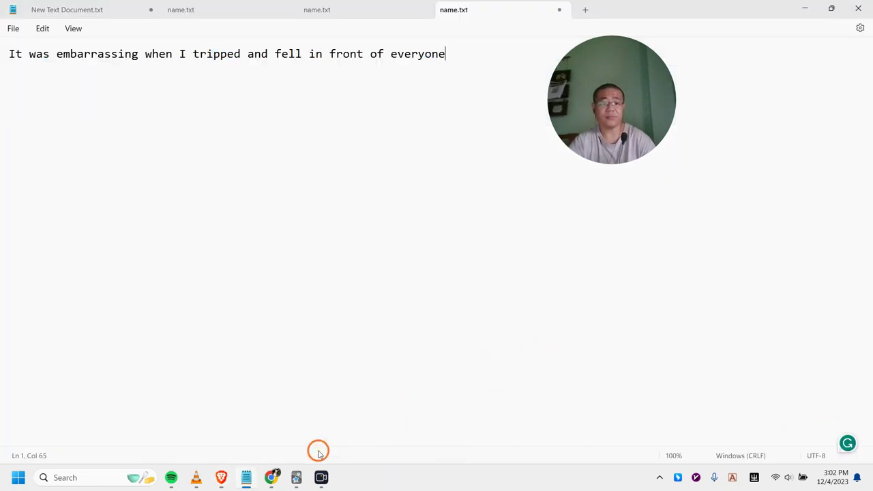
Copy the first Chinese translation "当我在大家面前绊倒摔倒时，感觉很尴尬" from ChatGPT Web to a second line in name.txt
{"action": "left_click", "coordinate": [247, 478]}
{"action": "left_click", "coordinate": [224, 479]}
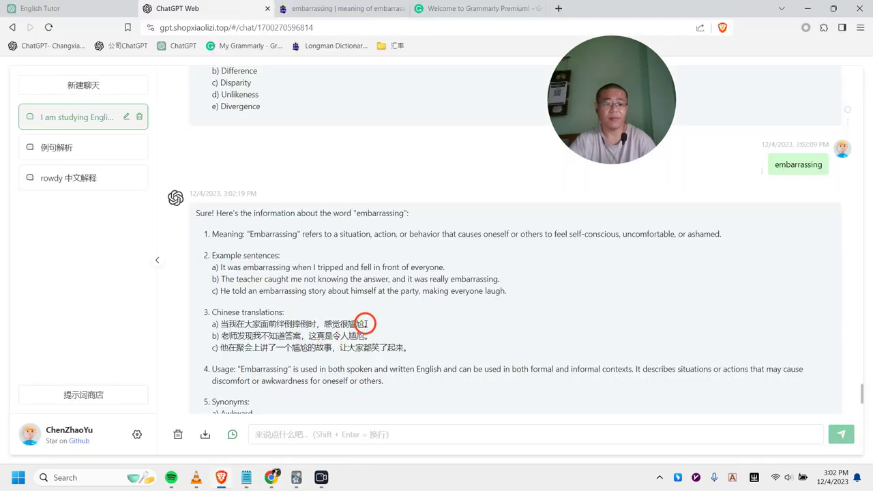
{"action": "left_click_drag", "start_coordinate": [364, 325], "coordinate": [229, 324]}
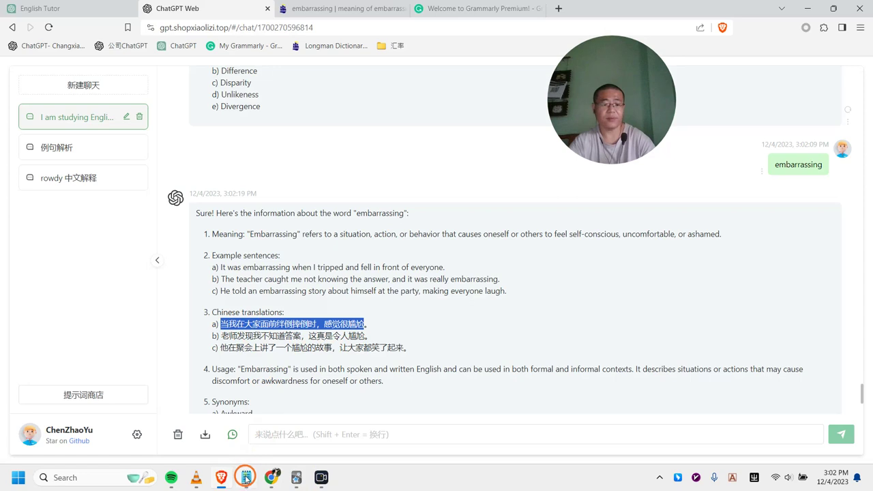
{"action": "left_click", "coordinate": [246, 477]}
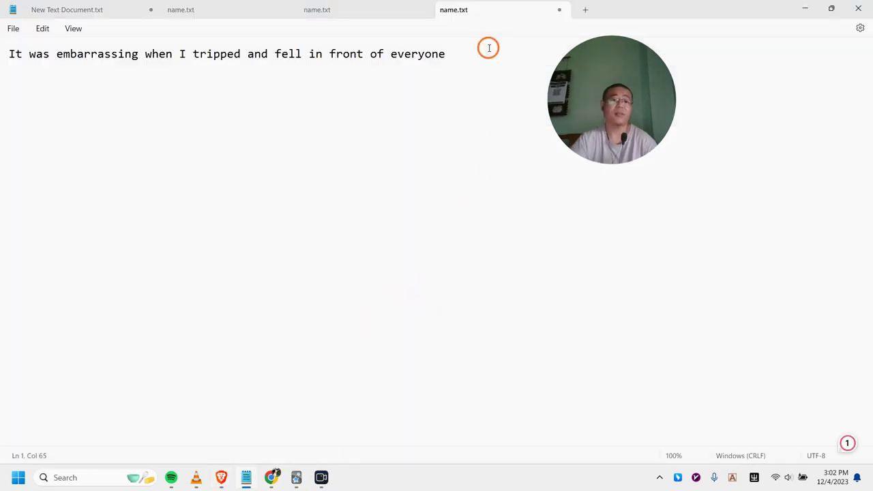
{"action": "key", "text": "ctrl+v"}
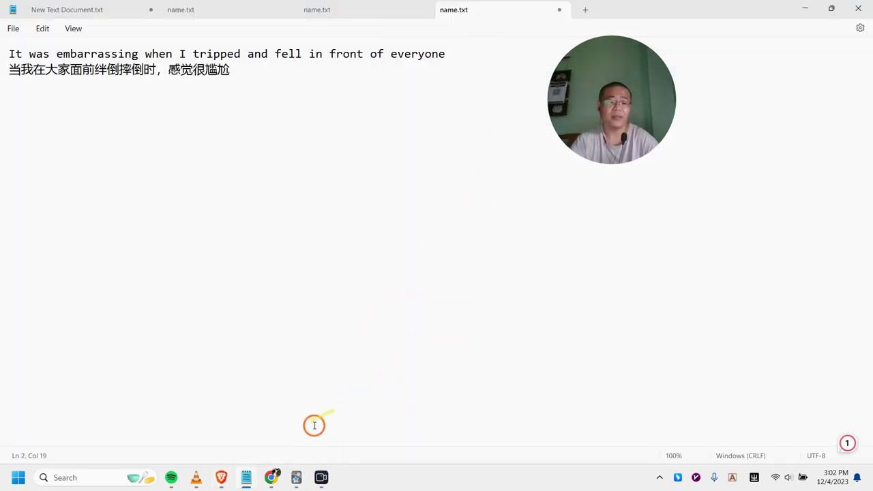
Copy the synonyms list of "embarrassing", Awkward through Discomfiting, from ChatGPT Web to below the translation in name.txt
{"action": "left_click", "coordinate": [212, 479]}
{"action": "scroll", "coordinate": [313, 361], "scroll_direction": "down", "scroll_amount": 3}
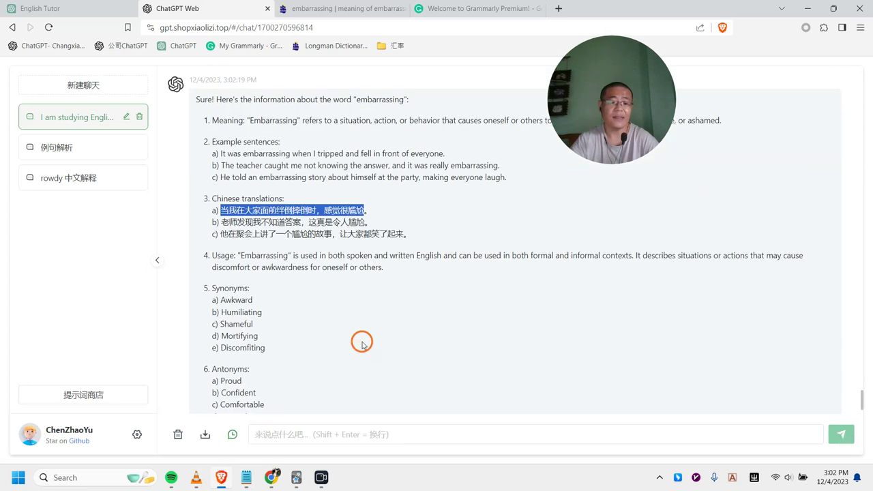
{"action": "left_click_drag", "start_coordinate": [213, 289], "coordinate": [288, 348]}
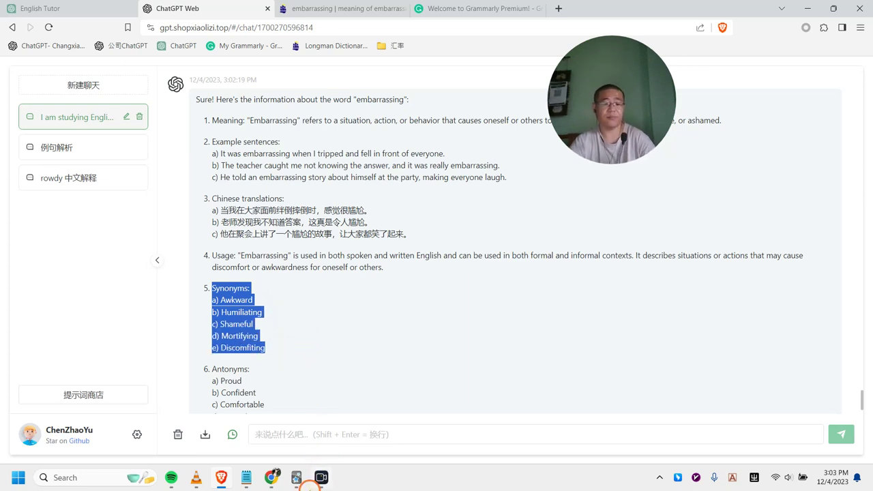
{"action": "left_click", "coordinate": [273, 478]}
{"action": "left_click", "coordinate": [307, 84]}
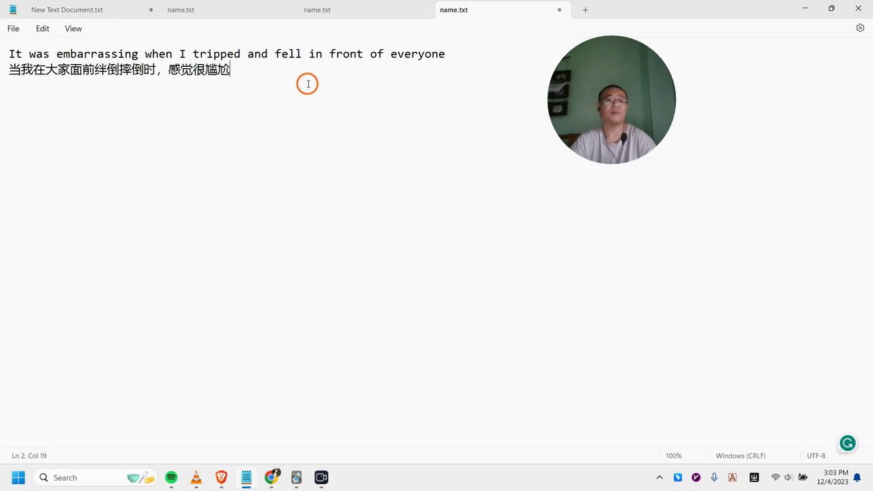
{"action": "key", "text": "Return"}
{"action": "key", "text": "ctrl+v"}
Copy the whole content of name.txt into the Text field of the new Cloze note in Anki
{"action": "key", "text": "ctrl+a"}
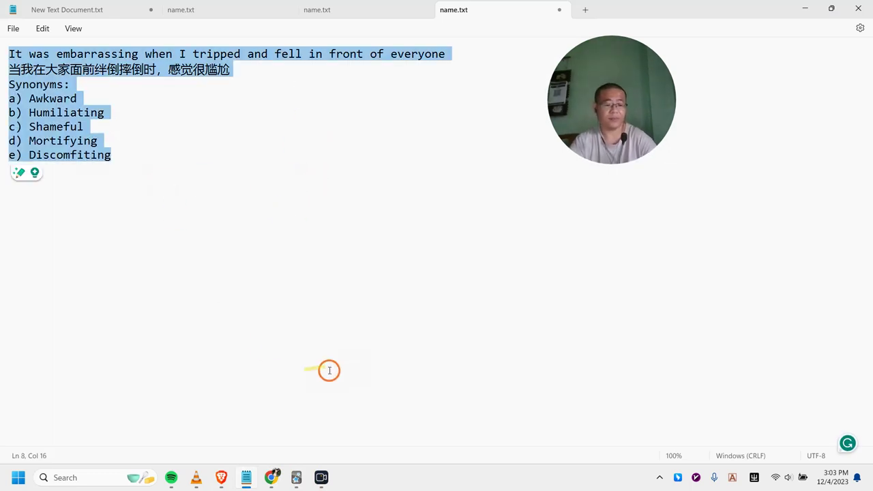
{"action": "left_click", "coordinate": [300, 476]}
{"action": "key", "text": "ctrl+v"}
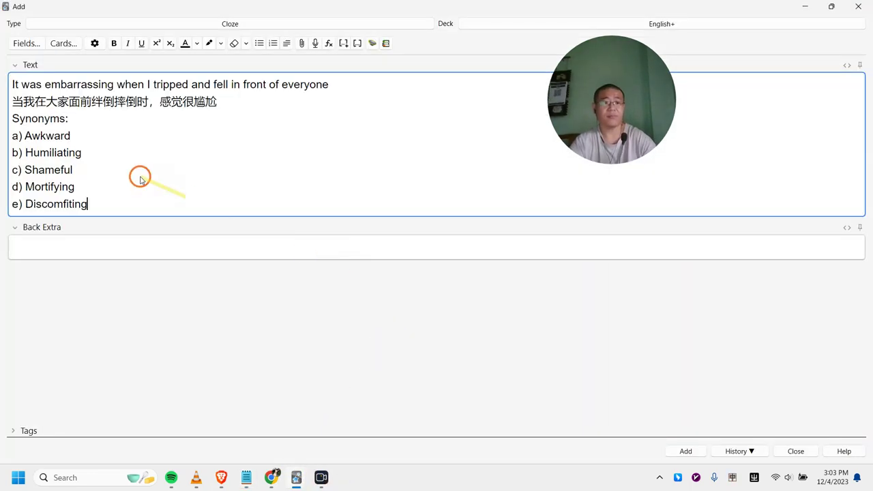
Record AwesomeTTS audio of the English sentence "It was embarrassing when I tripped and fell in front of everyone" into Back Extra
{"action": "left_click_drag", "start_coordinate": [339, 94], "coordinate": [4, 75]}
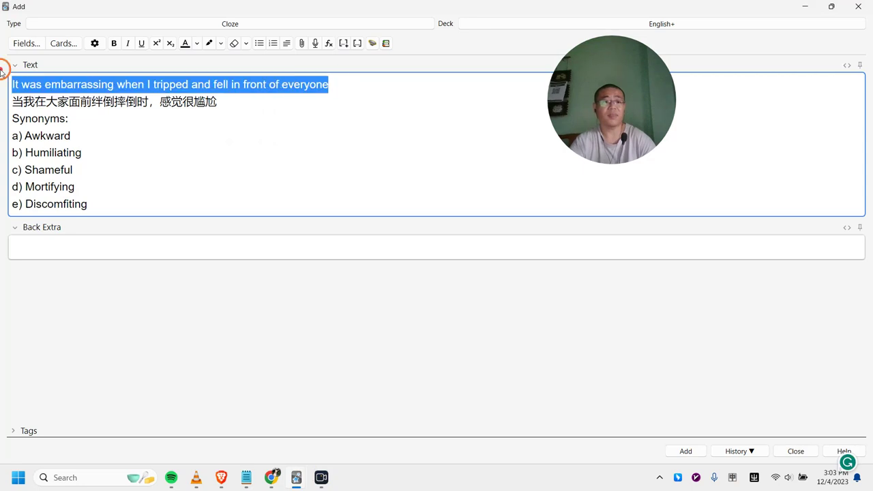
{"action": "left_click", "coordinate": [146, 242]}
{"action": "left_click", "coordinate": [373, 43]}
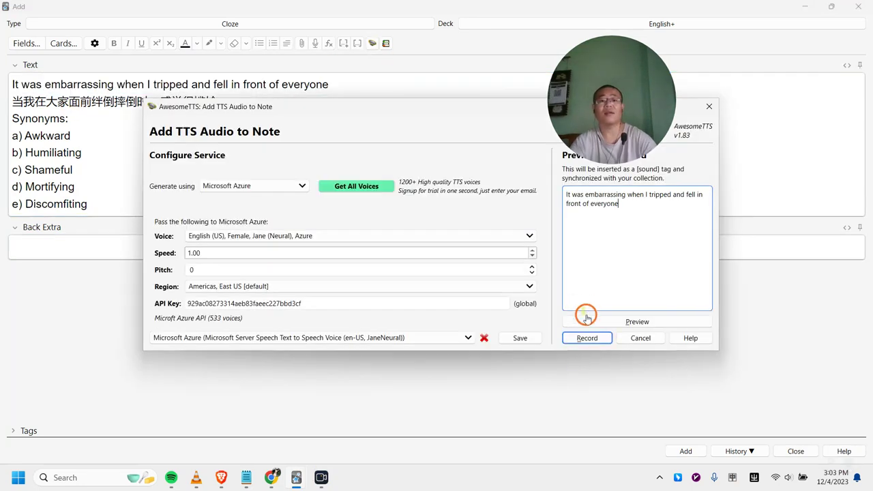
{"action": "left_click", "coordinate": [585, 339]}
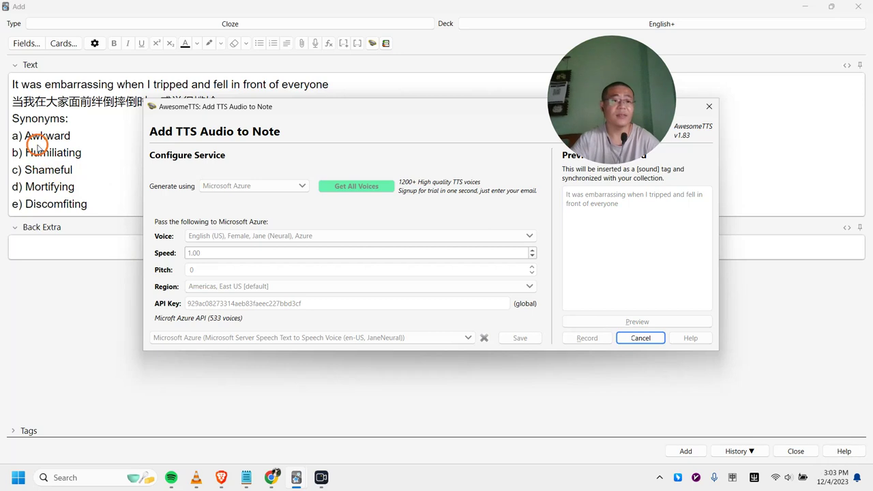
Move the synonyms list from the Text field to a new line below the sound tag in Back Extra
{"action": "left_click_drag", "start_coordinate": [90, 205], "coordinate": [3, 116]}
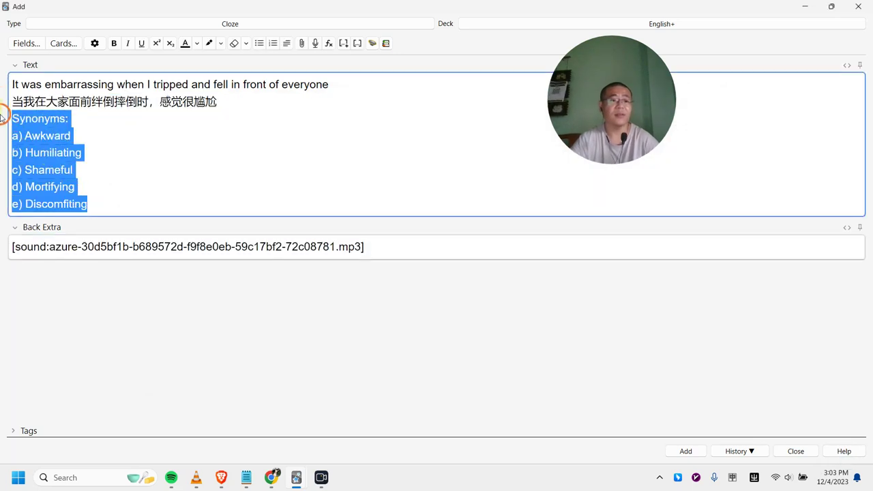
{"action": "key", "text": "BackSpace"}
{"action": "left_click", "coordinate": [416, 167]}
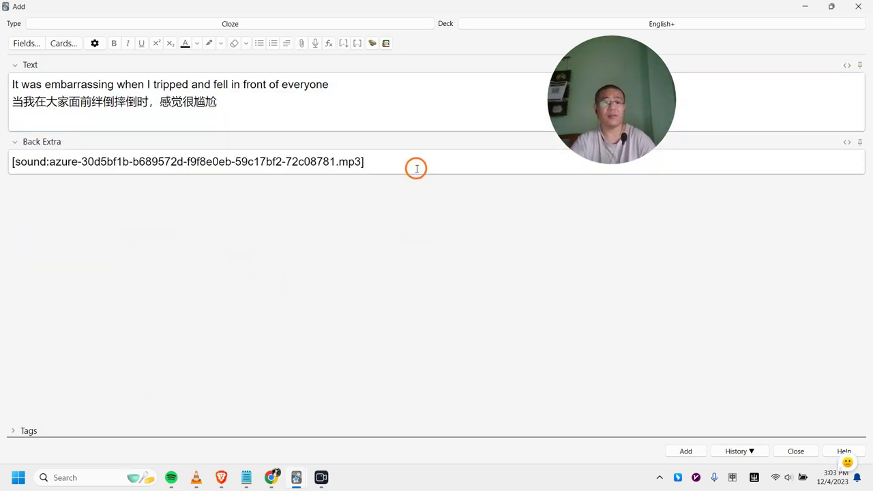
{"action": "key", "text": "Return"}
{"action": "key", "text": "ctrl+v"}
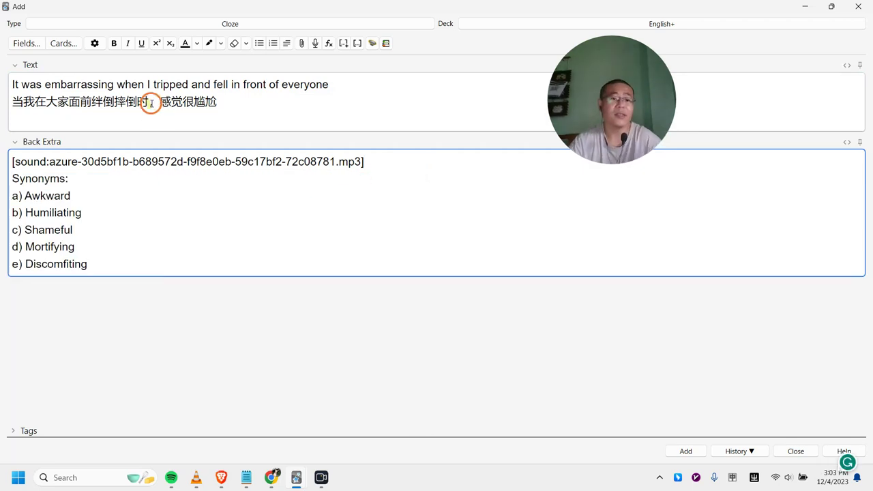
Make "embarrassing" and "tripped and fell" cloze deletions, both as c1, and add the note to the English+ deck
{"action": "left_click_drag", "start_coordinate": [46, 85], "coordinate": [113, 85]}
{"action": "left_click", "coordinate": [359, 45]}
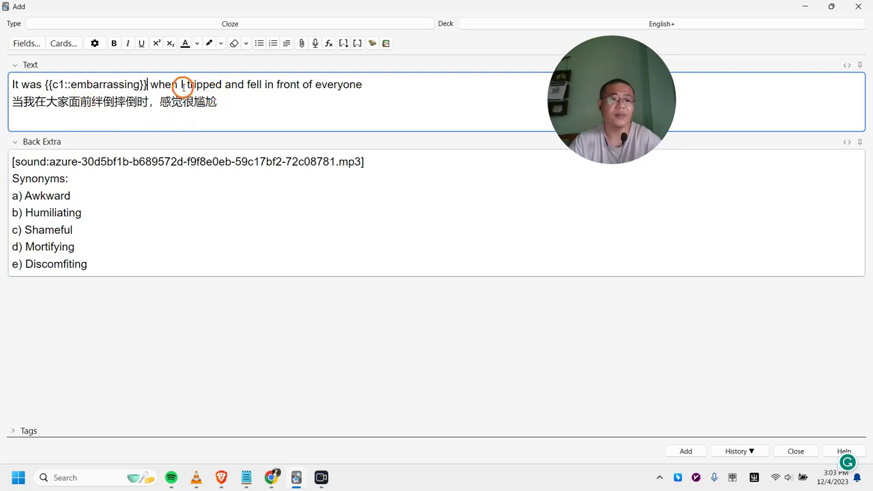
{"action": "left_click_drag", "start_coordinate": [188, 85], "coordinate": [264, 85]}
{"action": "left_click", "coordinate": [353, 45]}
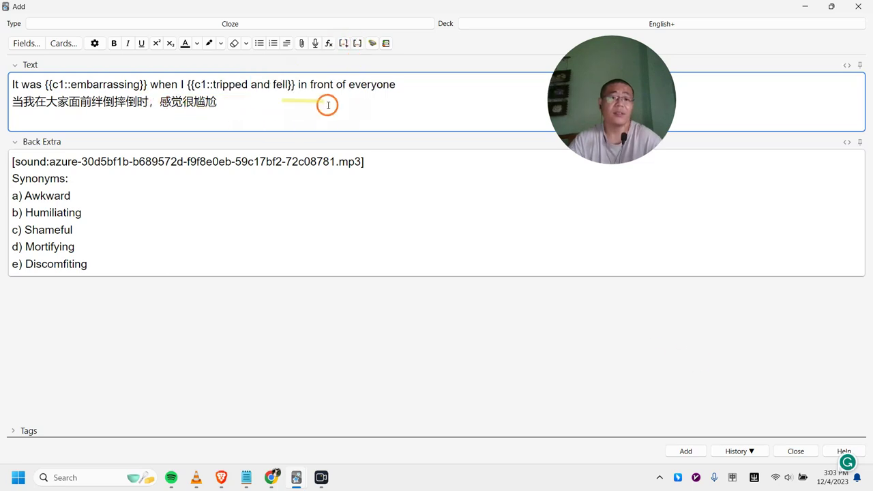
{"action": "left_click", "coordinate": [682, 451]}
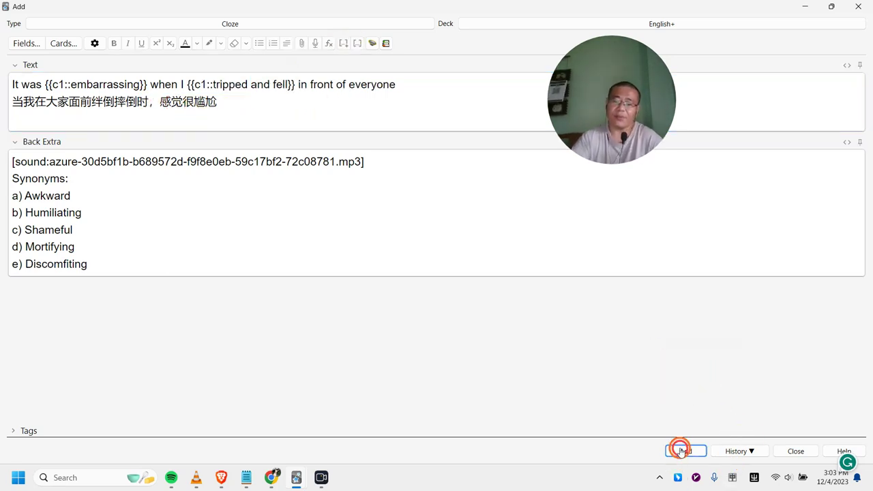
Read the second and third example sentences for "embarrassing" in the ChatGPT Web answer in Brave
{"action": "left_click", "coordinate": [222, 477]}
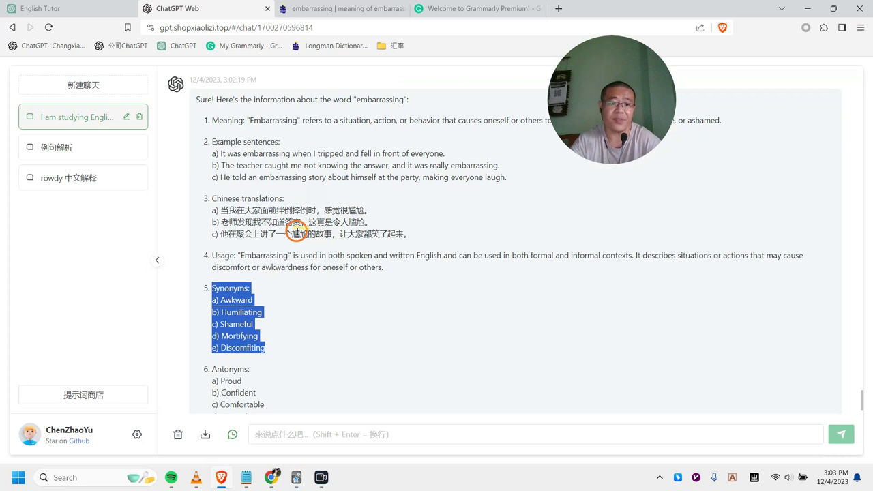
{"action": "left_click", "coordinate": [260, 228]}
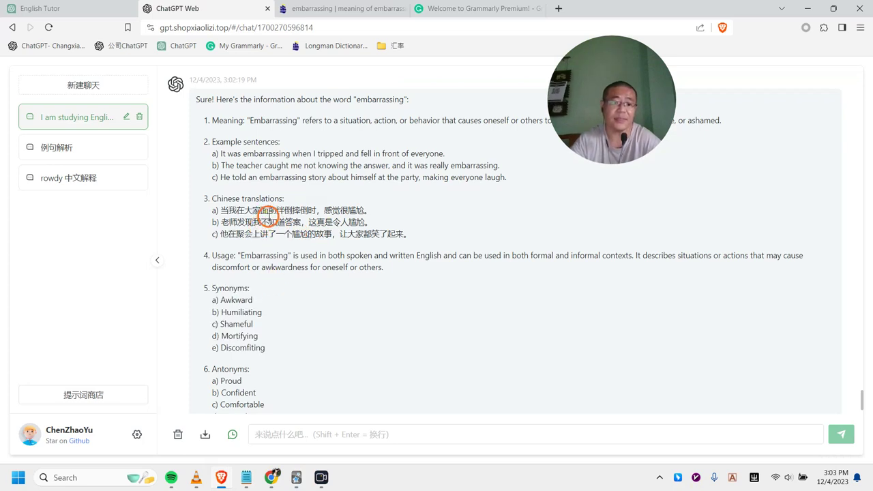
{"action": "left_click_drag", "start_coordinate": [230, 166], "coordinate": [320, 166]}
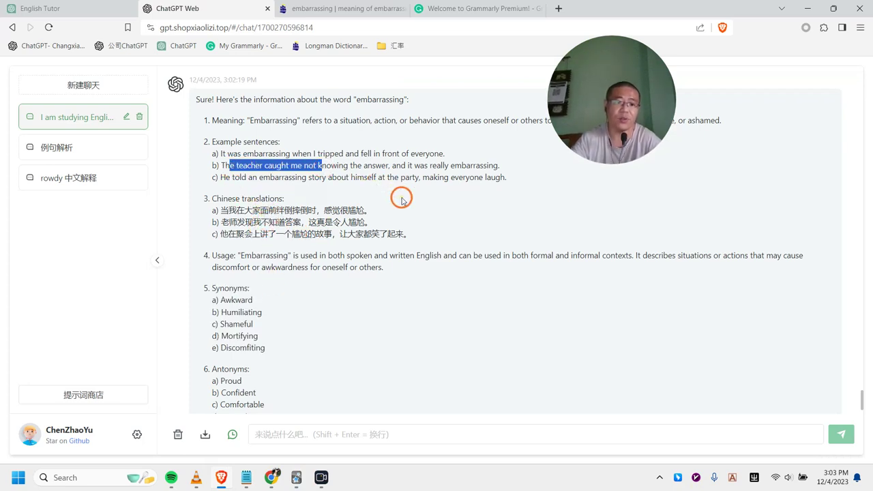
{"action": "left_click", "coordinate": [379, 165]}
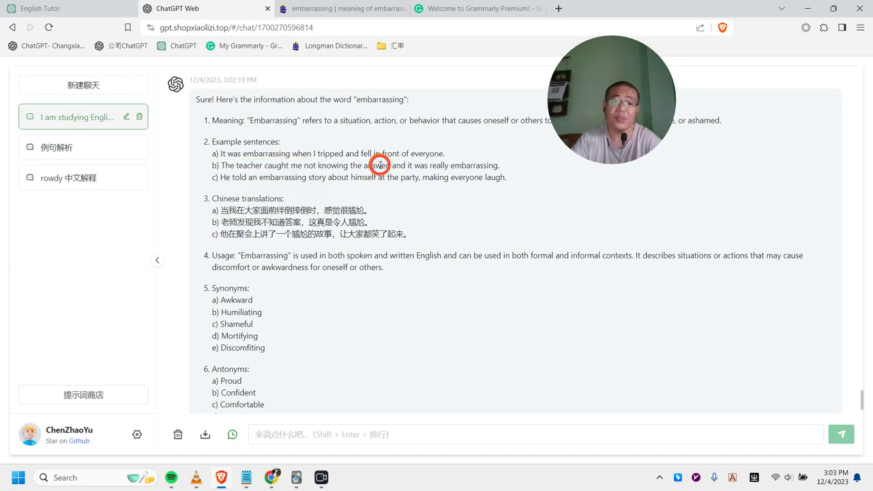
{"action": "left_click_drag", "start_coordinate": [404, 166], "coordinate": [477, 166]}
{"action": "left_click", "coordinate": [491, 179]}
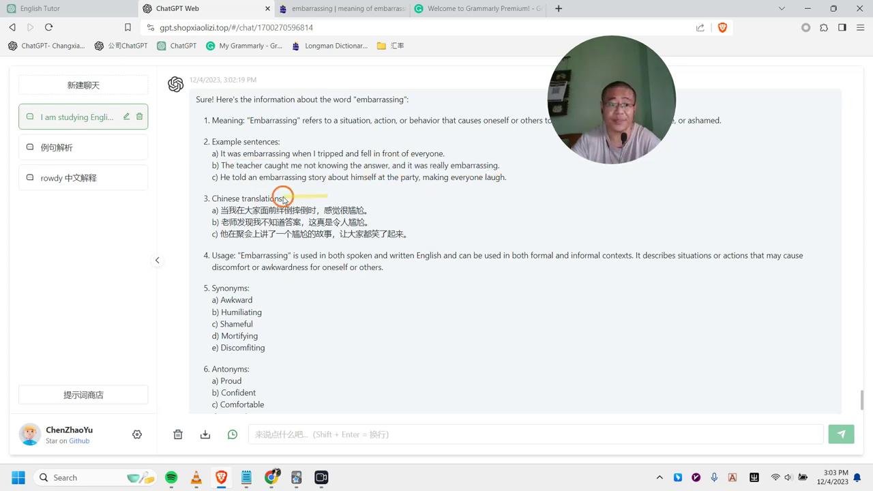
{"action": "left_click_drag", "start_coordinate": [228, 182], "coordinate": [358, 184]}
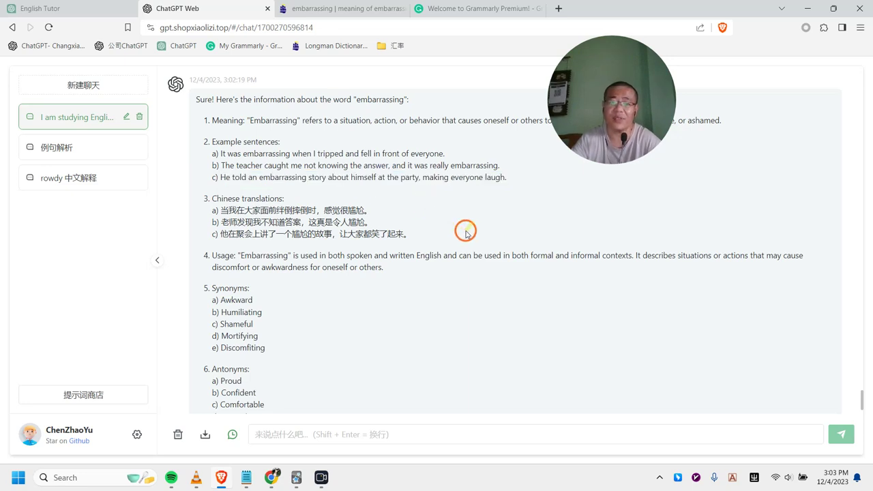
{"action": "left_click_drag", "start_coordinate": [486, 177], "coordinate": [416, 166]}
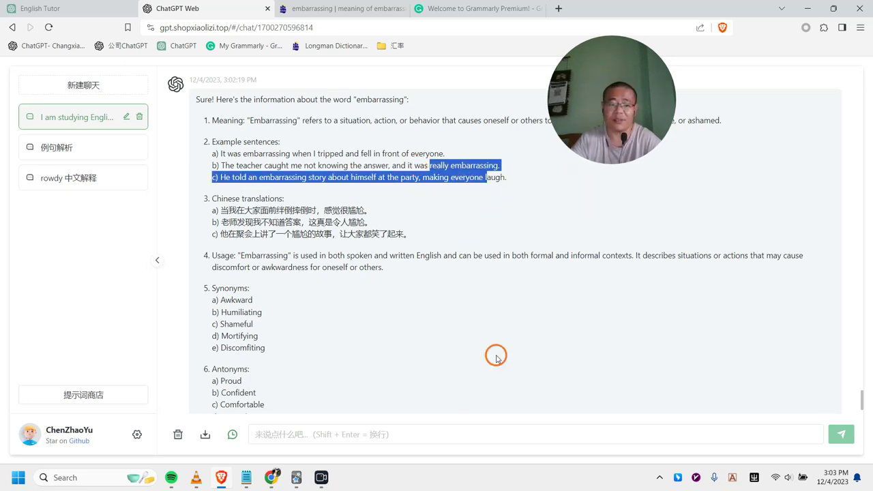
Check the dictation results in Chrome for the next misspelled word, then look up "phantasmagoria" in the Longman dictionary in Brave
{"action": "left_click", "coordinate": [271, 477]}
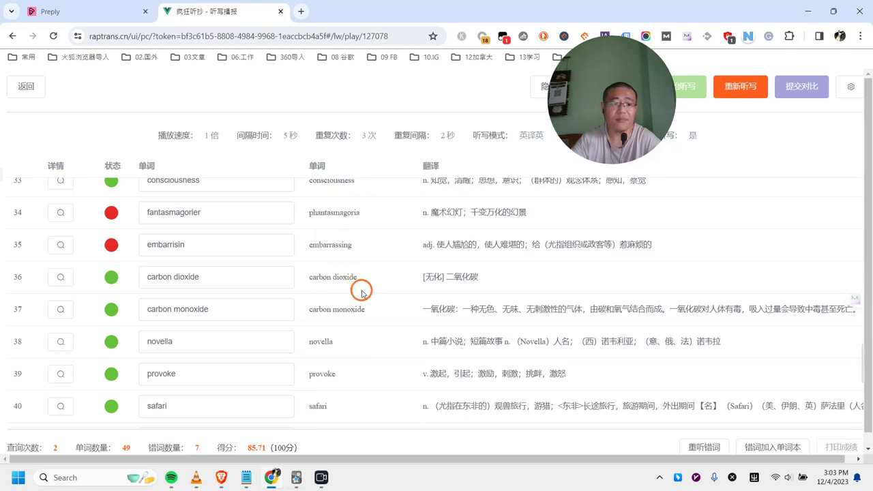
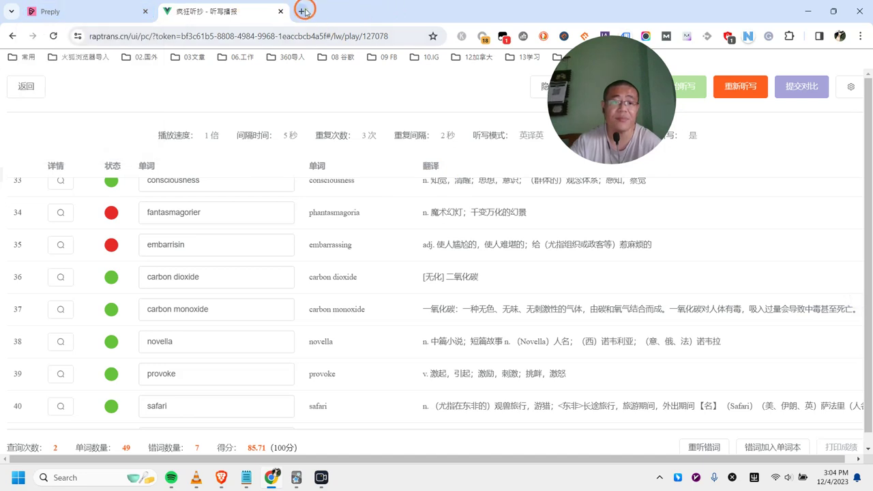
{"action": "left_click", "coordinate": [221, 481]}
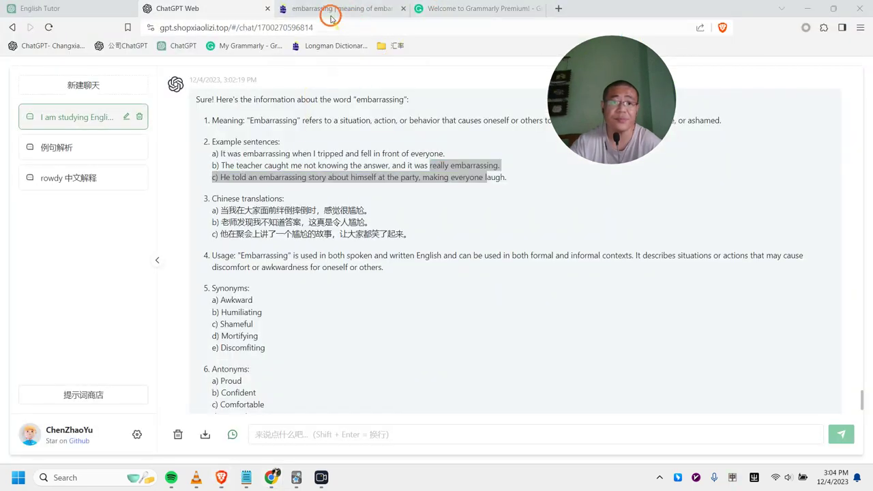
{"action": "left_click", "coordinate": [330, 18]}
{"action": "left_click", "coordinate": [360, 80]}
{"action": "type", "text": "phan"}
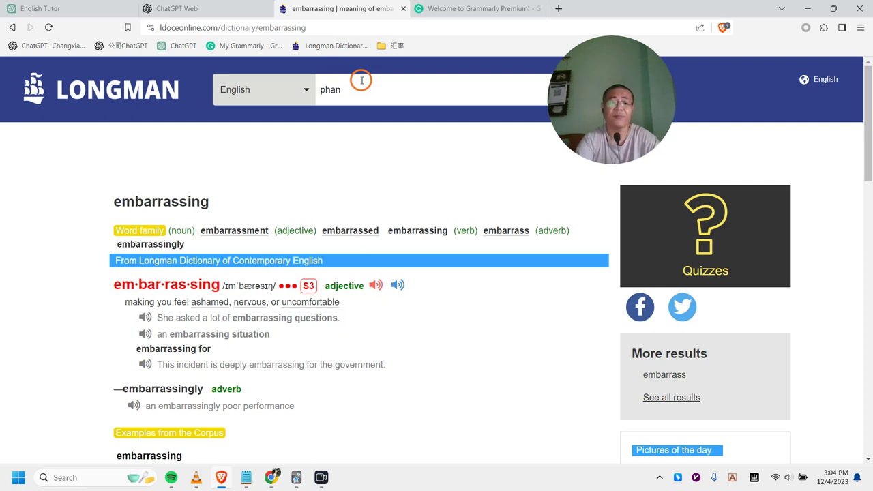
{"action": "type", "text": "tasma"}
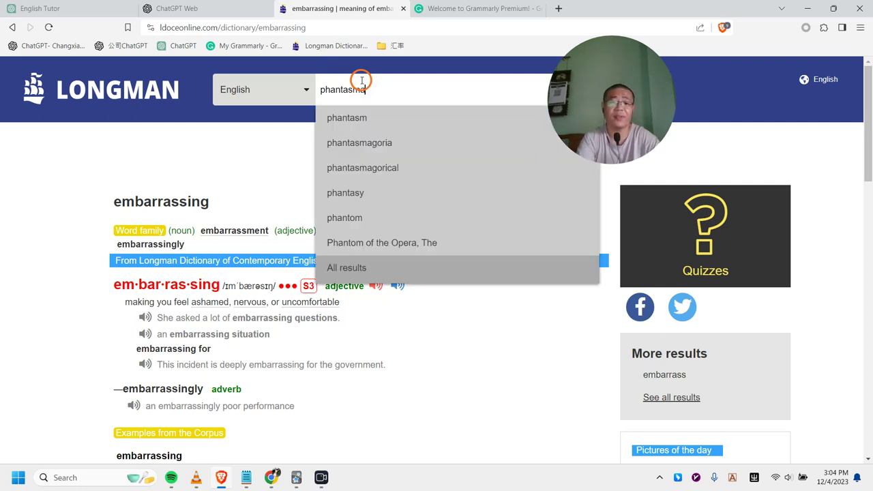
{"action": "type", "text": "goria"}
{"action": "key", "text": "Return"}
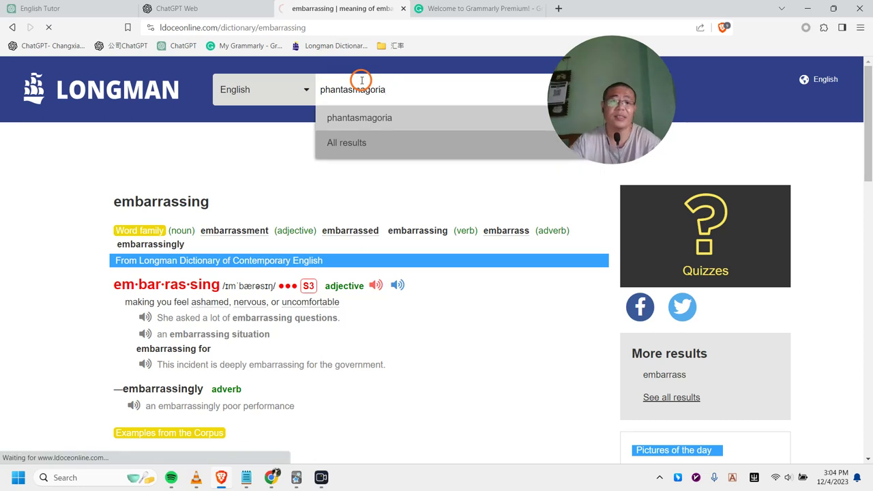
Play the pronunciation of "phantasmagoria" and read its definition and headword in the Longman entry
{"action": "left_click", "coordinate": [523, 255]}
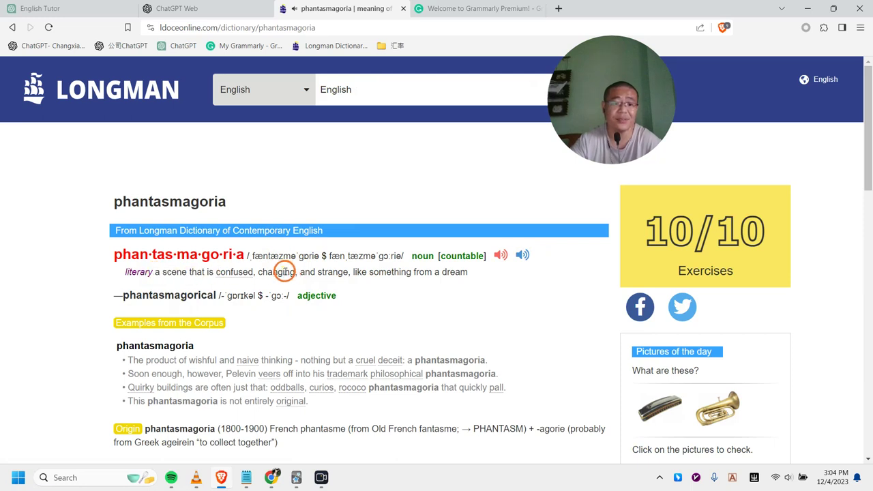
{"action": "left_click_drag", "start_coordinate": [197, 272], "coordinate": [403, 273]}
{"action": "left_click", "coordinate": [502, 291]}
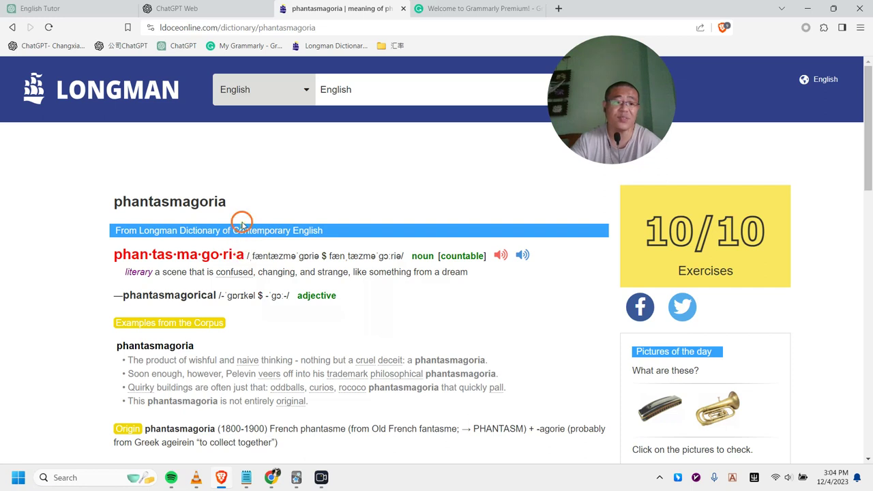
{"action": "left_click_drag", "start_coordinate": [115, 203], "coordinate": [238, 203]}
{"action": "left_click", "coordinate": [295, 203]}
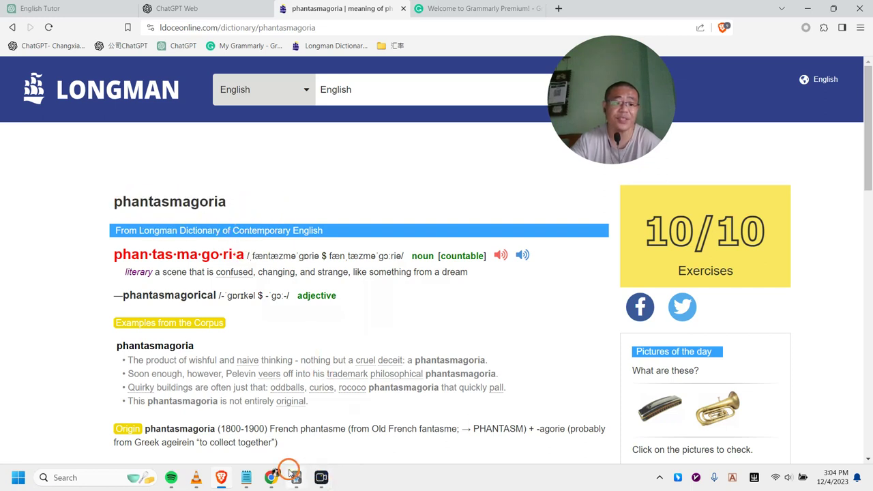
Recheck the spelling in the Chrome dictation results, then send "phantasmagoria" to the English study chat in ChatGPT Web
{"action": "left_click", "coordinate": [232, 480]}
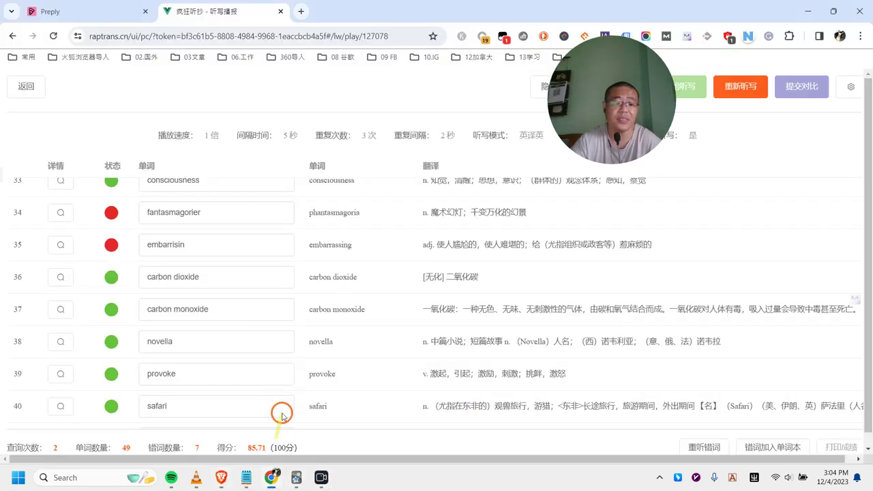
{"action": "left_click", "coordinate": [221, 477]}
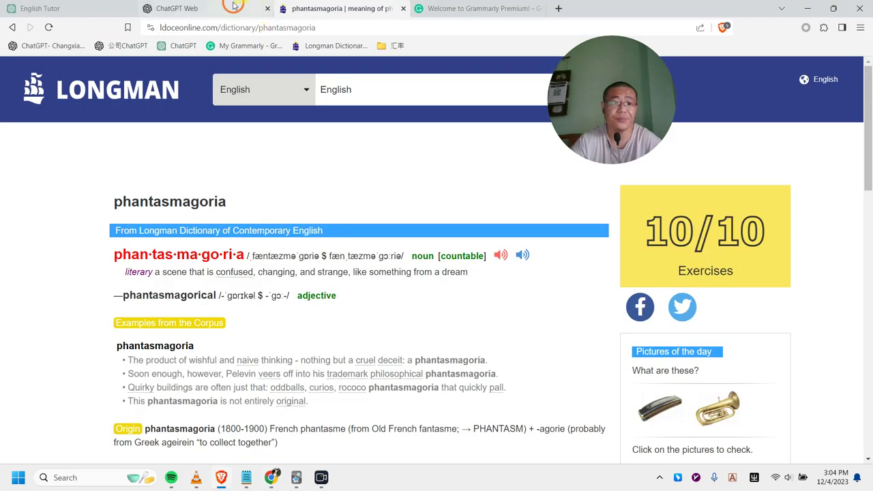
{"action": "left_click", "coordinate": [204, 9]}
{"action": "left_click", "coordinate": [335, 434]}
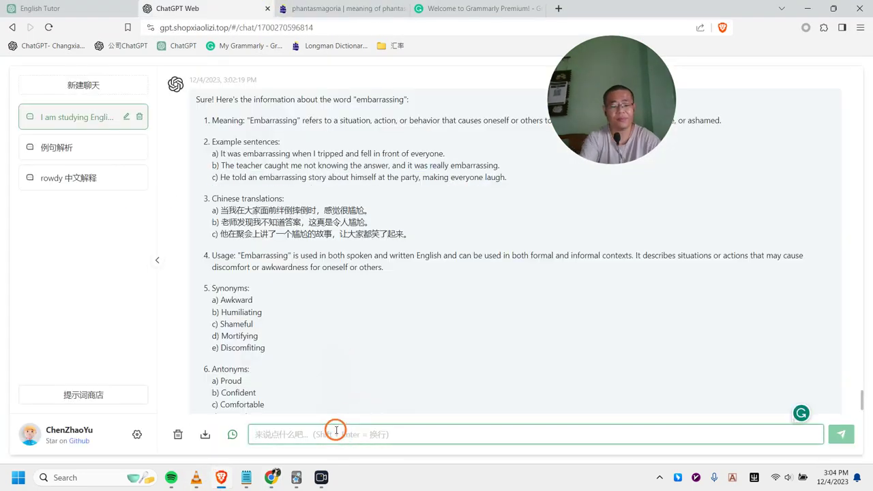
{"action": "type", "text": "phantasmagoria"}
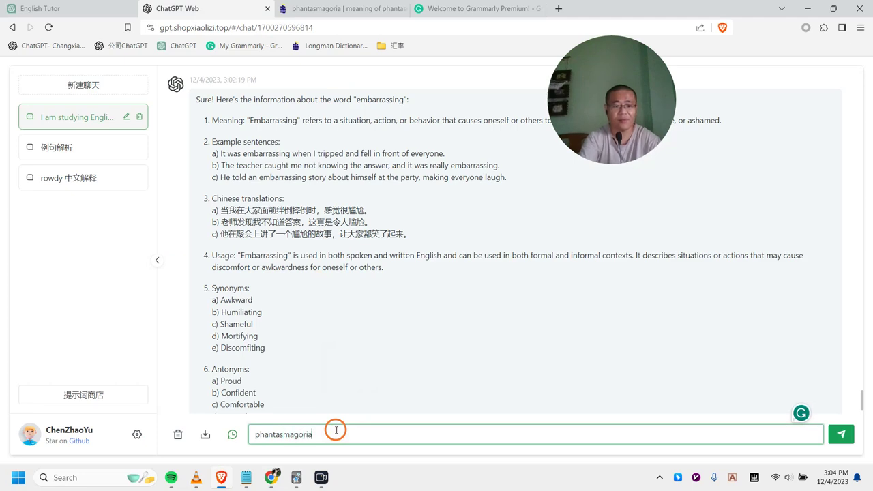
{"action": "key", "text": "Return"}
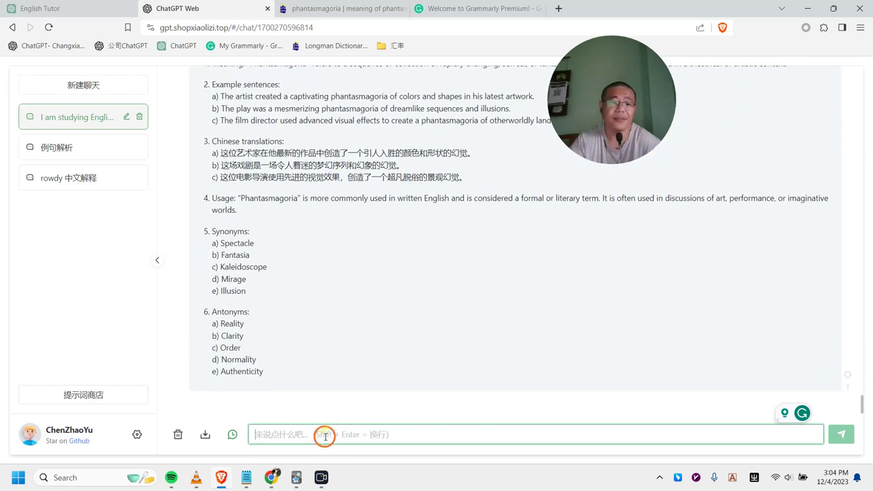
Read through the synonyms listed for "phantasmagoria" in the ChatGPT Web answer
{"action": "left_click_drag", "start_coordinate": [254, 244], "coordinate": [218, 243]}
{"action": "left_click", "coordinate": [341, 302]}
{"action": "scroll", "coordinate": [345, 335], "scroll_direction": "up", "scroll_amount": 1}
{"action": "double_click", "coordinate": [235, 313]}
{"action": "left_click", "coordinate": [322, 311]}
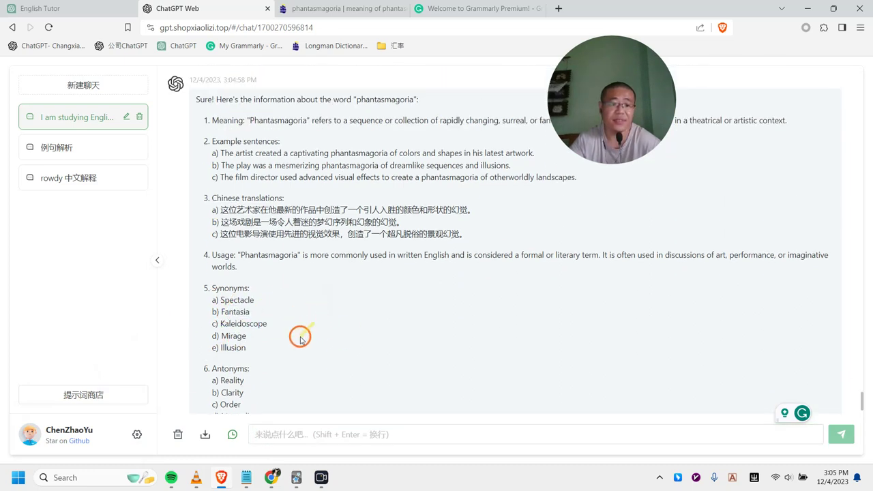
{"action": "double_click", "coordinate": [230, 347]}
{"action": "left_click", "coordinate": [332, 354]}
{"action": "left_click_drag", "start_coordinate": [235, 323], "coordinate": [408, 327]}
{"action": "left_click", "coordinate": [408, 327]}
{"action": "scroll", "coordinate": [409, 334], "scroll_direction": "up", "scroll_amount": 2}
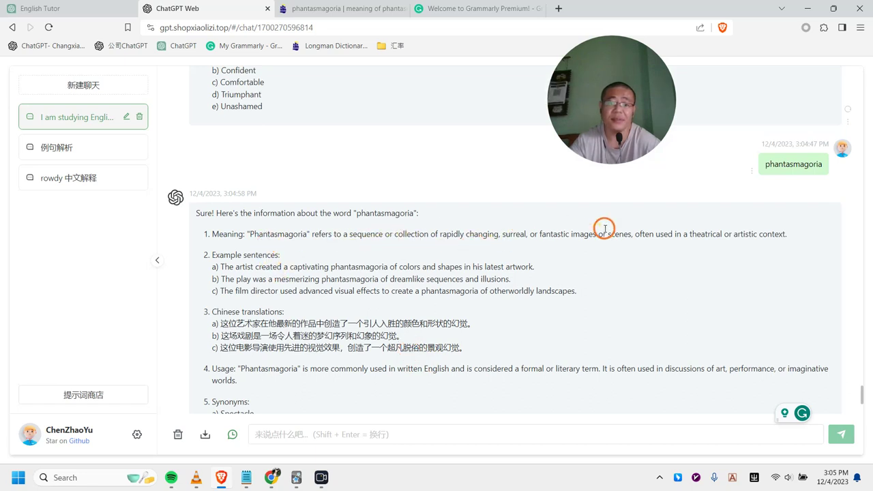
Compare the three "phantasmagoria" example sentences with their Chinese translations
{"action": "left_click_drag", "start_coordinate": [411, 324], "coordinate": [364, 323]}
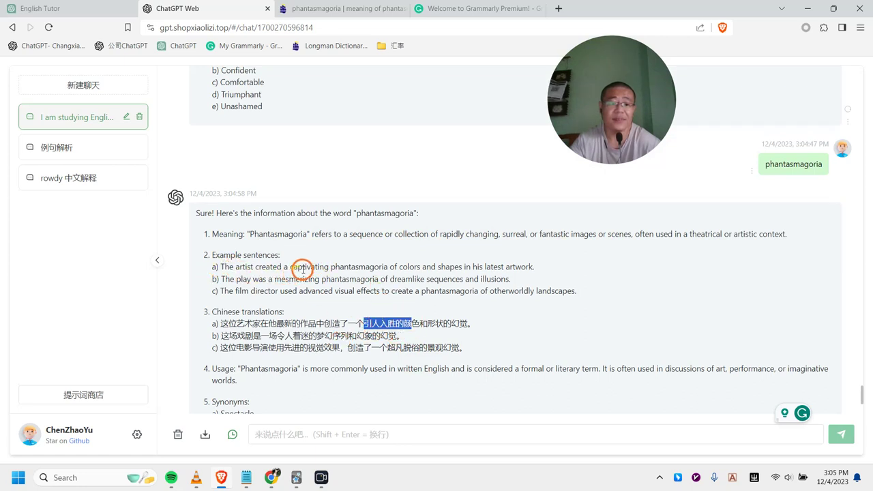
{"action": "left_click_drag", "start_coordinate": [419, 266], "coordinate": [315, 266]}
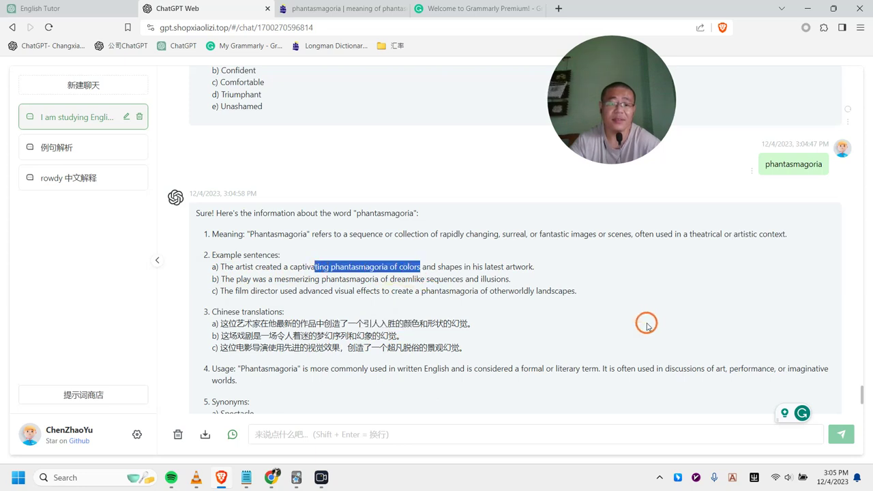
{"action": "left_click_drag", "start_coordinate": [303, 338], "coordinate": [361, 336]}
{"action": "left_click_drag", "start_coordinate": [236, 278], "coordinate": [456, 279]}
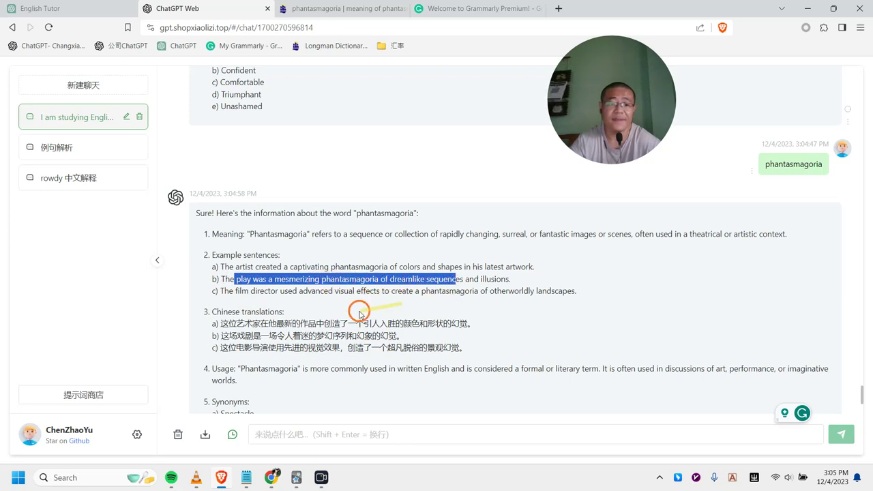
{"action": "left_click_drag", "start_coordinate": [234, 291], "coordinate": [484, 292]}
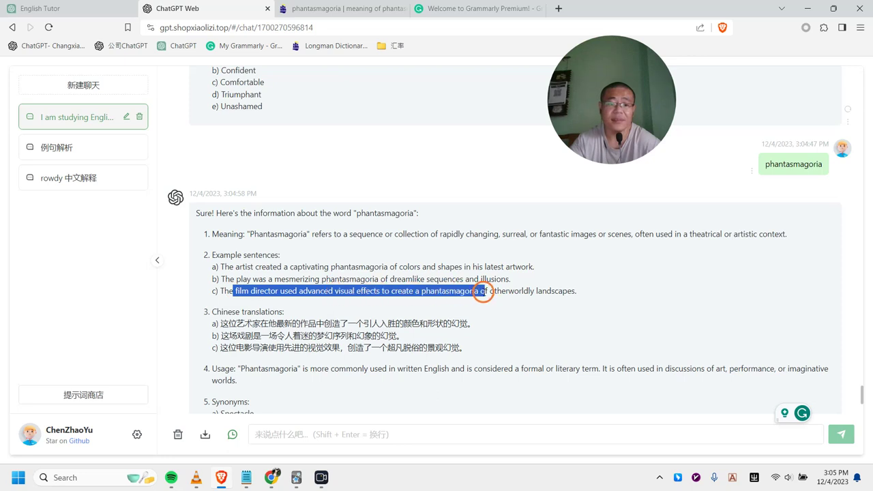
{"action": "left_click", "coordinate": [590, 294]}
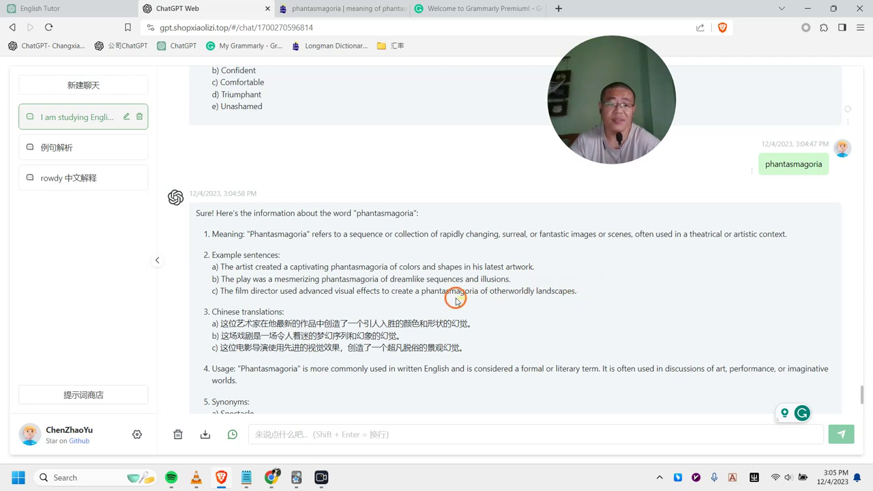
{"action": "left_click_drag", "start_coordinate": [379, 292], "coordinate": [313, 292]}
{"action": "left_click", "coordinate": [384, 300]}
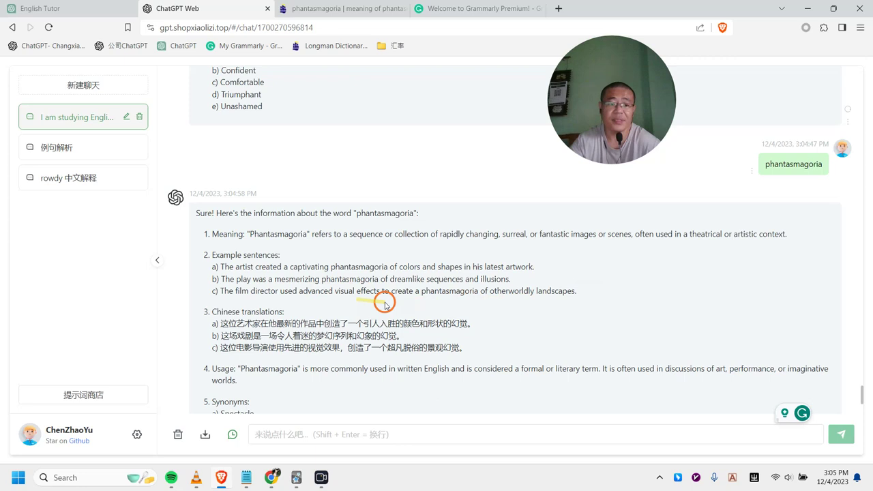
{"action": "left_click_drag", "start_coordinate": [474, 292], "coordinate": [409, 291]}
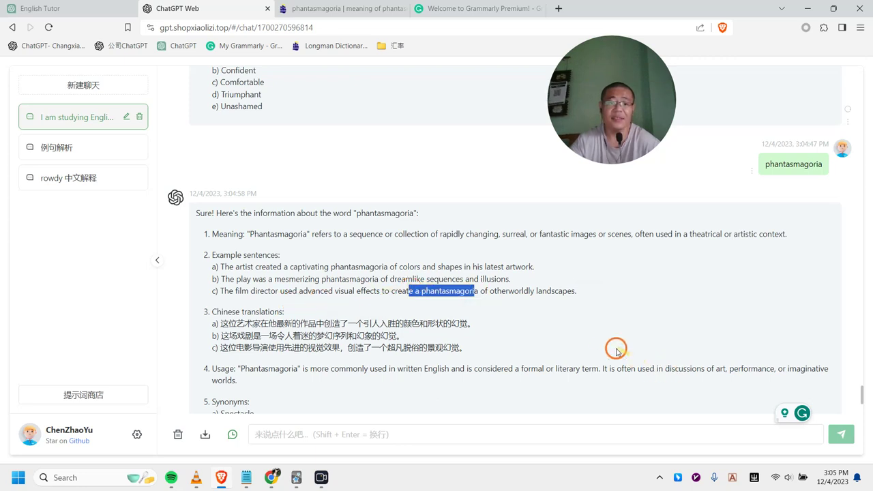
{"action": "left_click", "coordinate": [586, 339]}
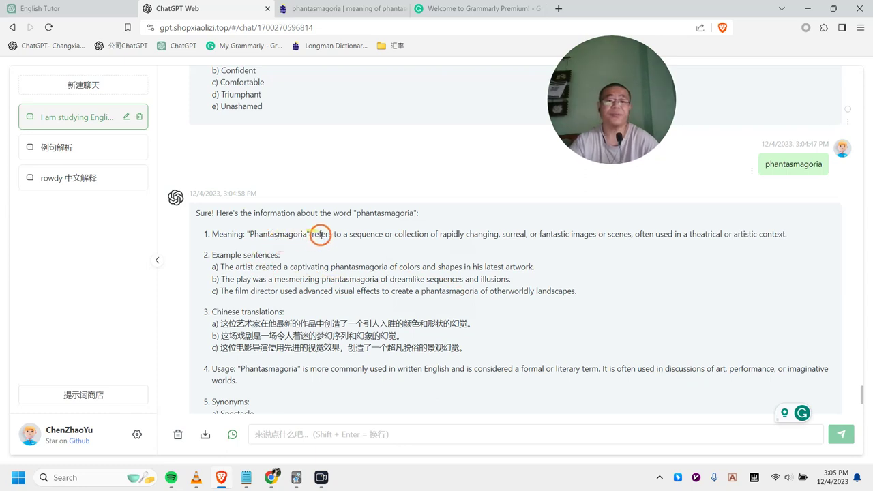
Read the meaning given for "phantasmagoria" at the start of the answer
{"action": "left_click_drag", "start_coordinate": [361, 234], "coordinate": [665, 235]}
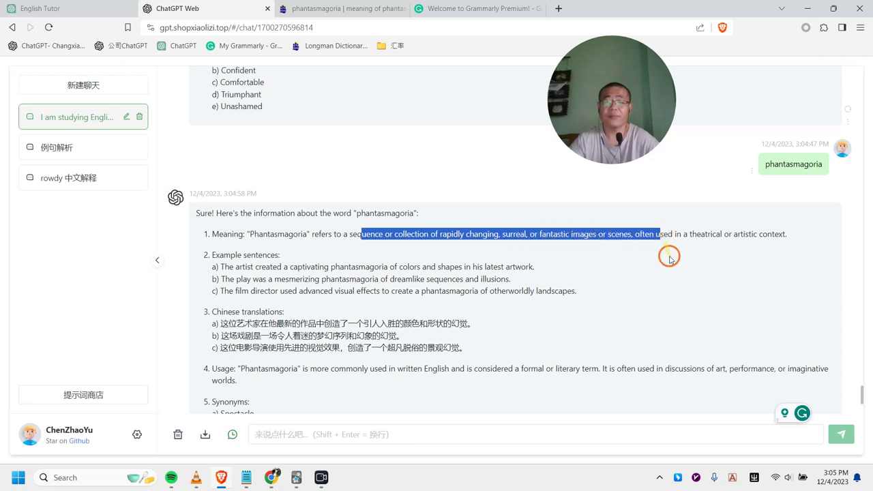
{"action": "left_click", "coordinate": [668, 257]}
{"action": "double_click", "coordinate": [551, 234]}
{"action": "left_click", "coordinate": [625, 269]}
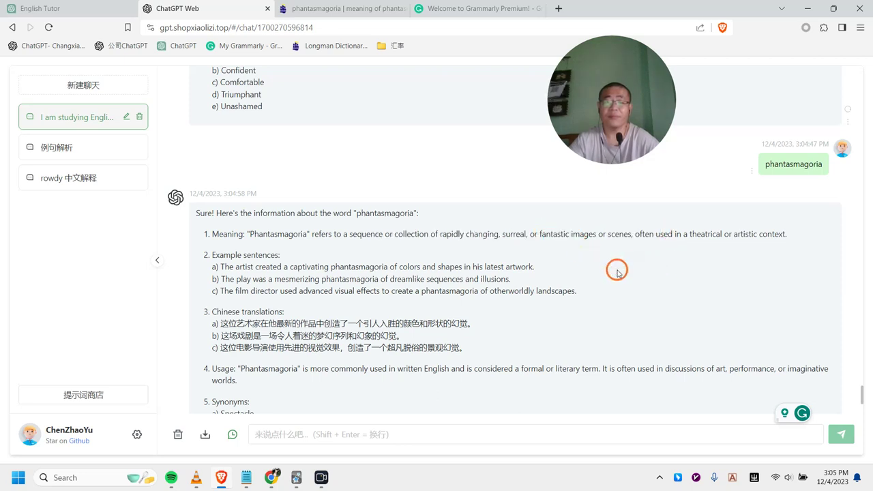
{"action": "mouse_move", "coordinate": [764, 233]}
{"action": "left_mouse_down"}
{"action": "mouse_move", "coordinate": [637, 234]}
{"action": "mouse_move", "coordinate": [772, 234]}
{"action": "left_mouse_up"}
{"action": "left_click", "coordinate": [766, 293]}
{"action": "left_click", "coordinate": [603, 297]}
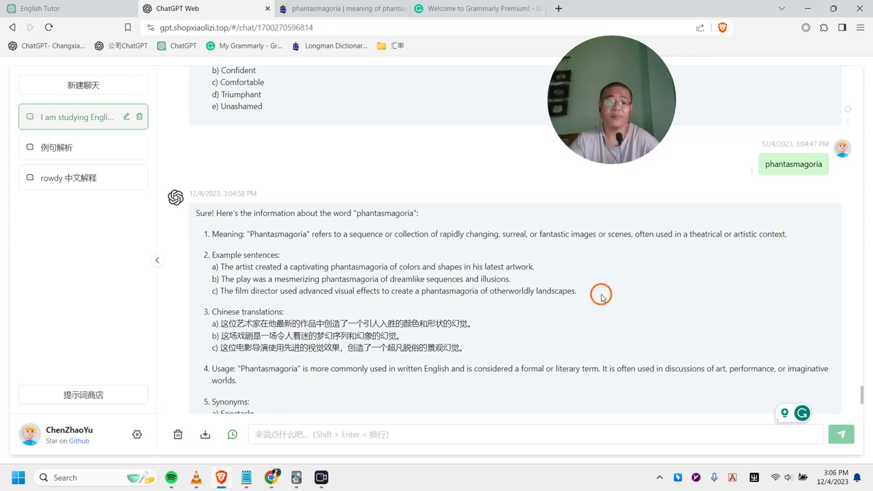
Read the usage note for "phantasmagoria" on its formal and literary use
{"action": "scroll", "coordinate": [601, 295], "scroll_direction": "down", "scroll_amount": 2}
{"action": "left_click_drag", "start_coordinate": [360, 258], "coordinate": [470, 255]}
{"action": "left_click_drag", "start_coordinate": [474, 255], "coordinate": [818, 258]}
{"action": "left_click", "coordinate": [819, 257]}
{"action": "scroll", "coordinate": [279, 339], "scroll_direction": "up", "scroll_amount": 1}
{"action": "scroll", "coordinate": [295, 339], "scroll_direction": "up", "scroll_amount": 1}
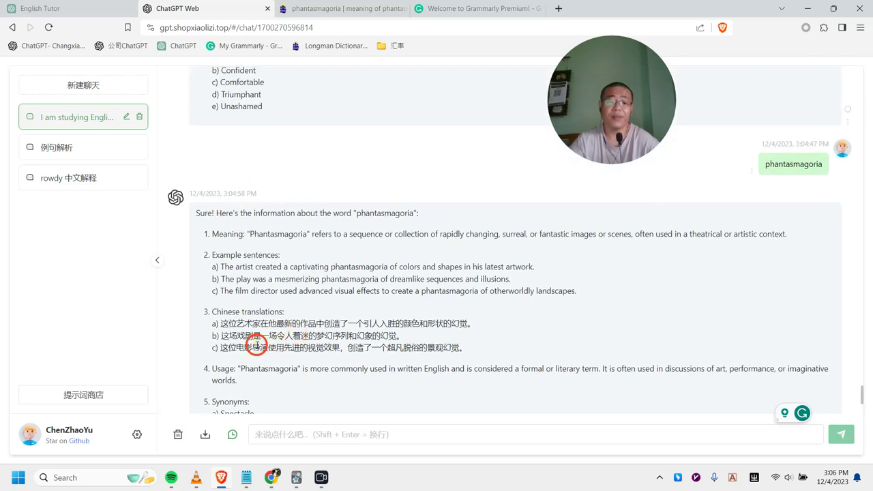
Copy the third example sentence about the film director and replace all text in Notepad's open name.txt with it
{"action": "left_click_drag", "start_coordinate": [257, 346], "coordinate": [356, 336]}
{"action": "left_click", "coordinate": [410, 301]}
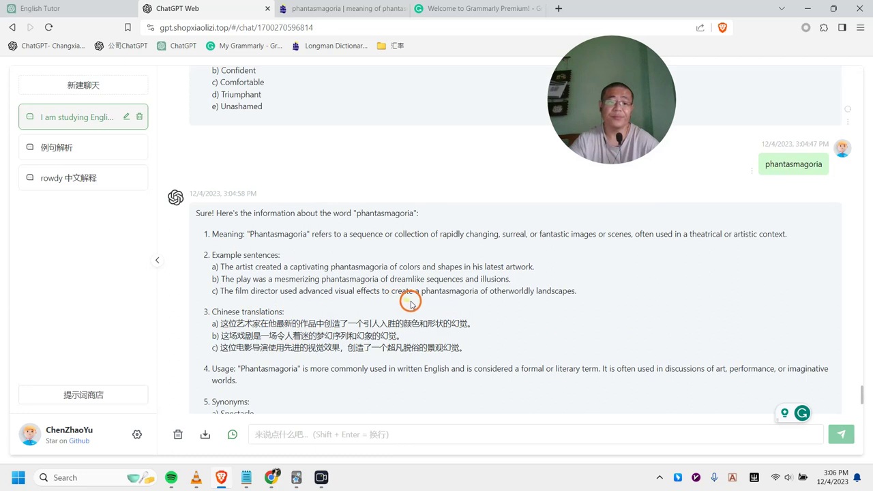
{"action": "left_click_drag", "start_coordinate": [394, 291], "coordinate": [457, 290]}
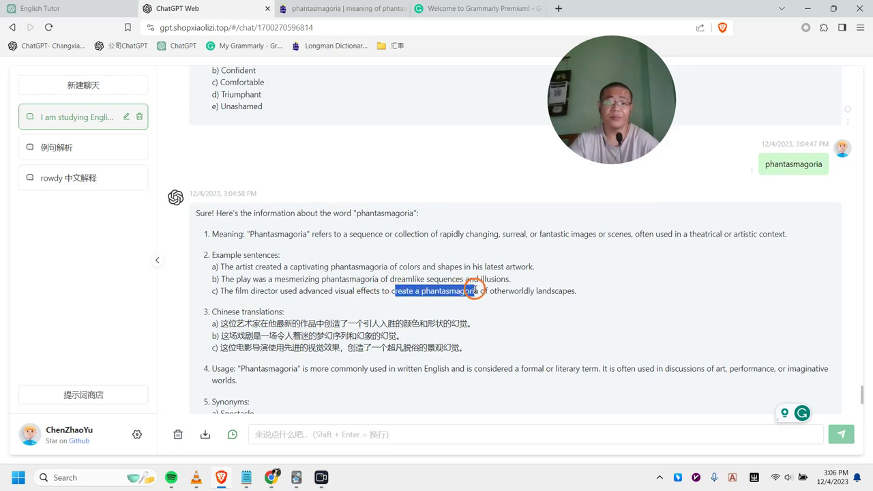
{"action": "left_click_drag", "start_coordinate": [475, 291], "coordinate": [213, 289]}
{"action": "key", "text": "ctrl+c"}
{"action": "left_click", "coordinate": [591, 295]}
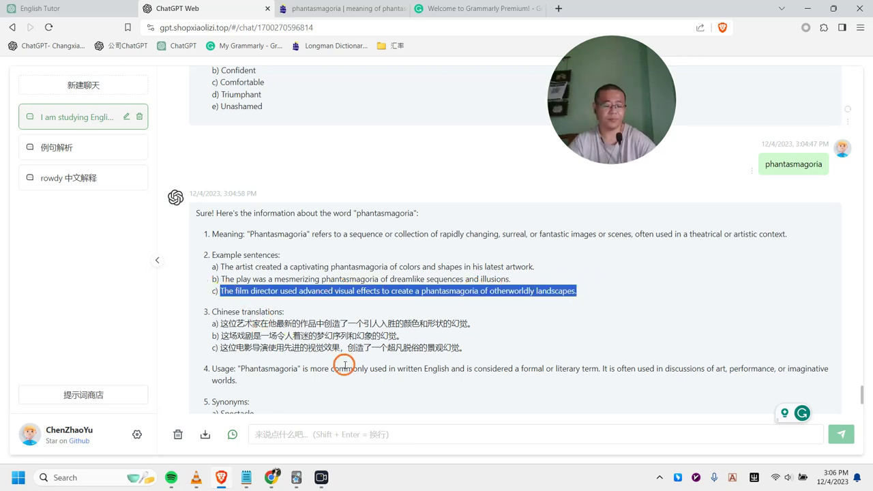
{"action": "left_click", "coordinate": [246, 477]}
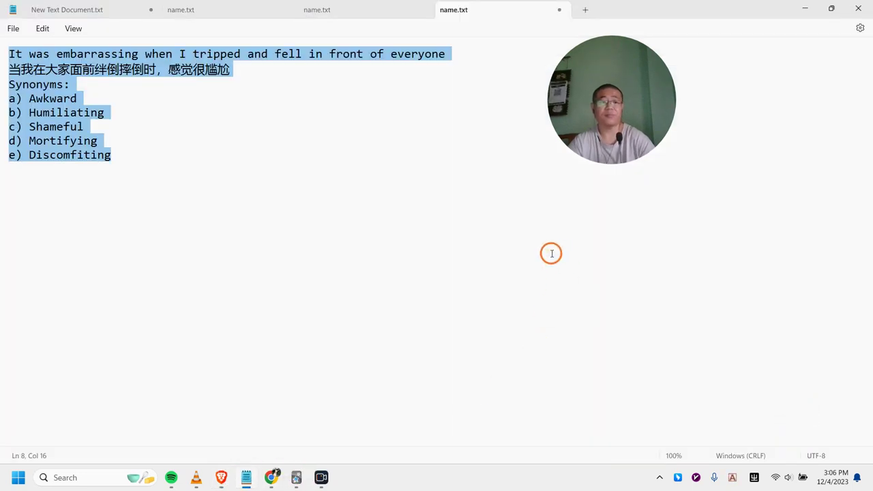
{"action": "key", "text": "ctrl+v"}
Copy the third sentence's Chinese translation from ChatGPT Web and add it below the English sentence in Notepad
{"action": "left_click", "coordinate": [253, 478]}
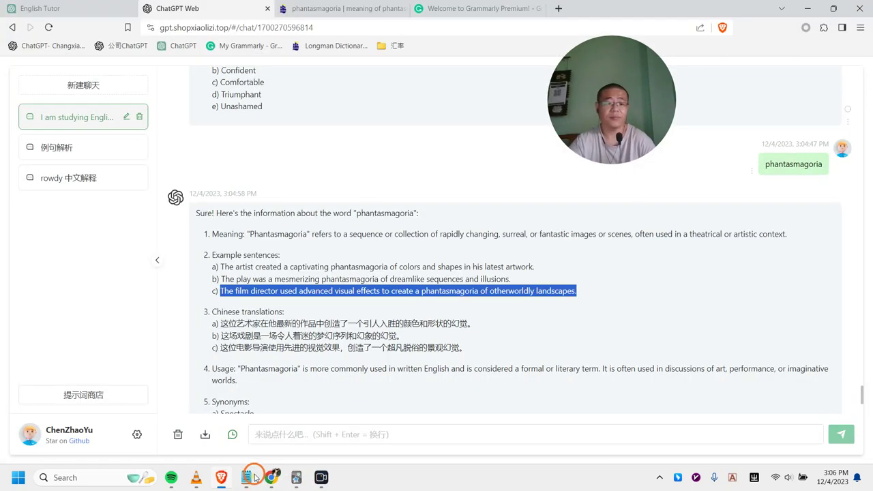
{"action": "left_click_drag", "start_coordinate": [470, 348], "coordinate": [232, 348]}
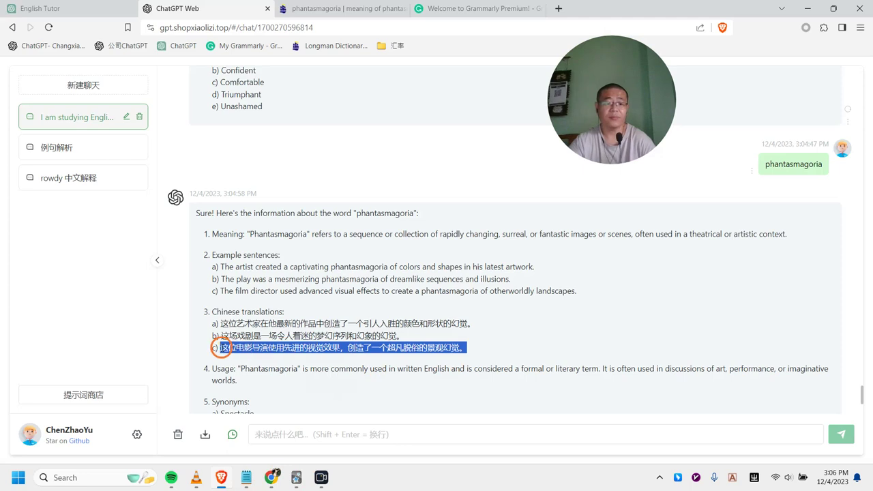
{"action": "left_click", "coordinate": [253, 477]}
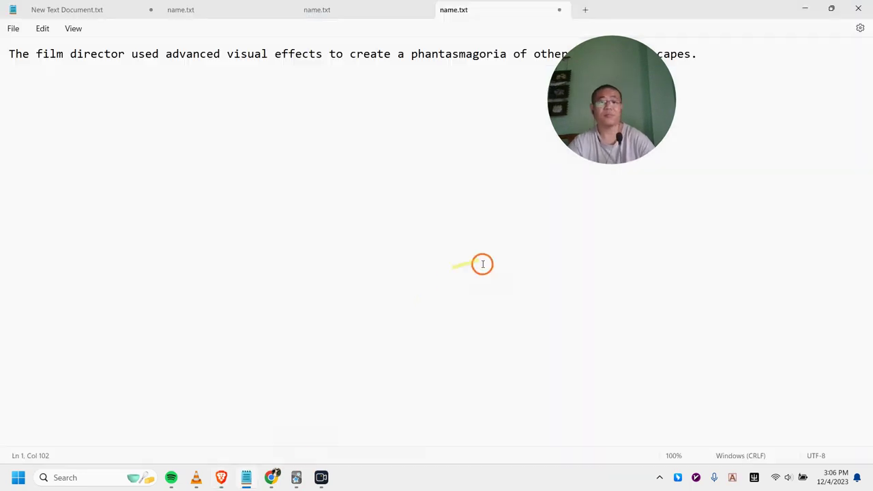
{"action": "type", "text": "这位电影导演使用先进的视觉效果，创造了一个超凡脱俗的景观幻觉。"}
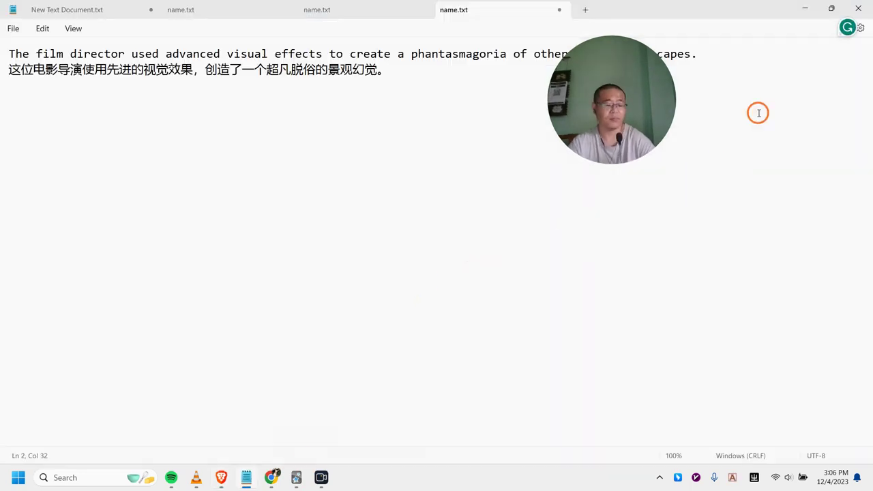
Copy both lines from Notepad into the Text field of a new Cloze note in Anki
{"action": "key", "text": "ctrl+a"}
{"action": "key", "text": "ctrl+c"}
{"action": "mouse_move", "coordinate": [302, 470]}
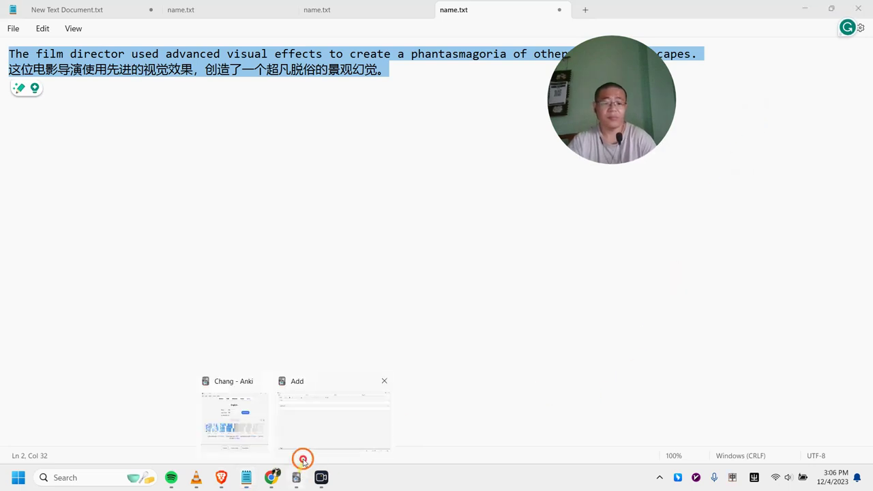
{"action": "left_click", "coordinate": [316, 422]}
{"action": "key", "text": "ctrl+v"}
Generate AwesomeTTS audio of the English sentence with the Microsoft Azure Jane voice in the note's Back Extra field
{"action": "left_click", "coordinate": [524, 84]}
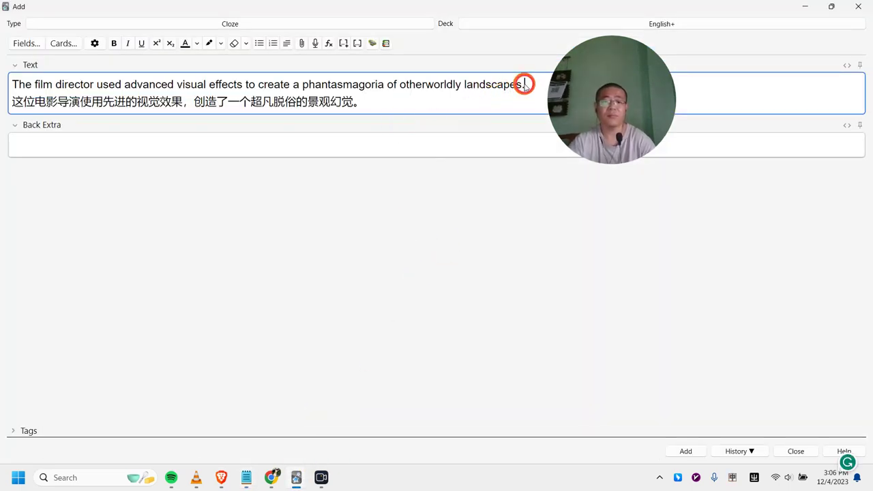
{"action": "left_click_drag", "start_coordinate": [523, 84], "coordinate": [2, 83]}
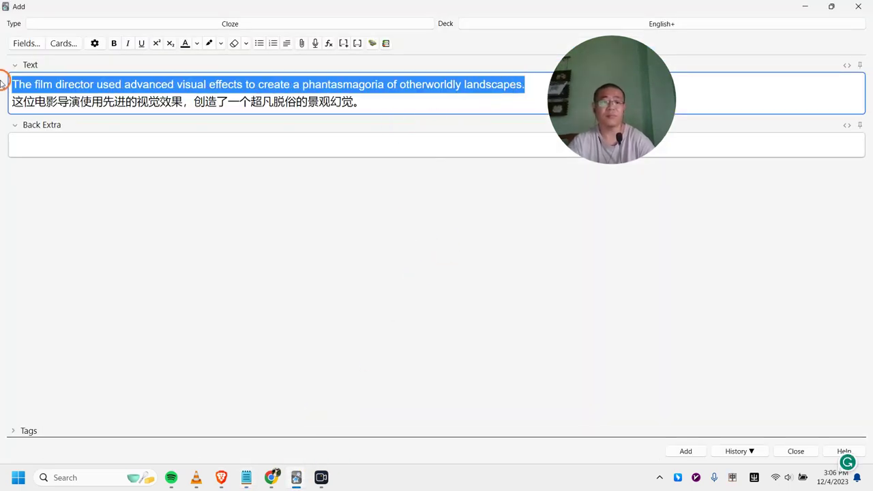
{"action": "left_click", "coordinate": [119, 147]}
{"action": "left_click", "coordinate": [374, 43]}
{"action": "left_click", "coordinate": [598, 339]}
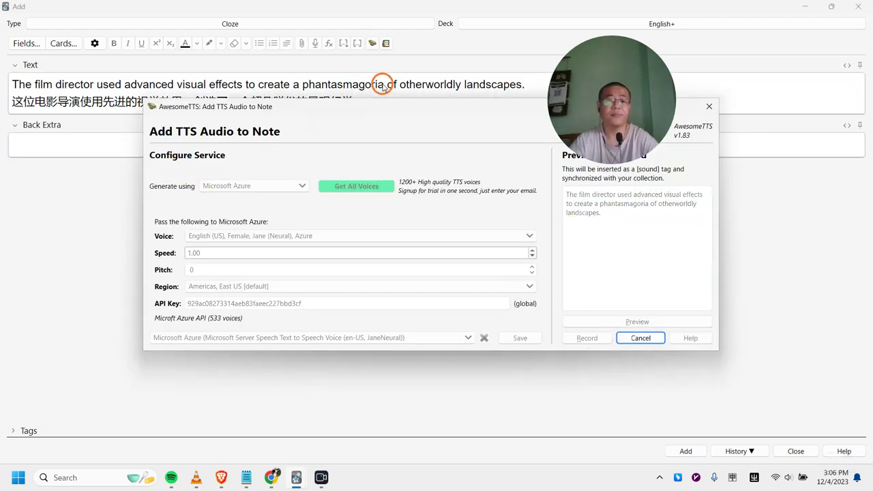
Turn "phantasmagoria" into a cloze deletion and add the note to the English+ deck
{"action": "left_click_drag", "start_coordinate": [384, 85], "coordinate": [294, 83]}
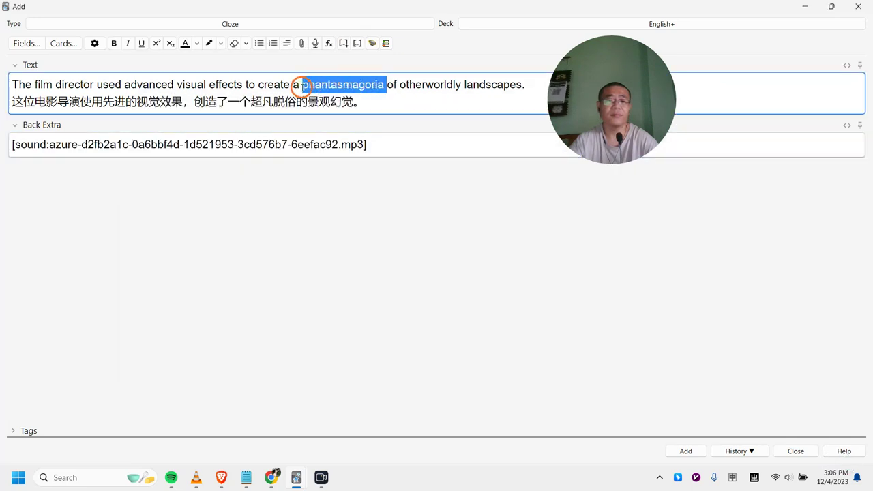
{"action": "left_click", "coordinate": [353, 43]}
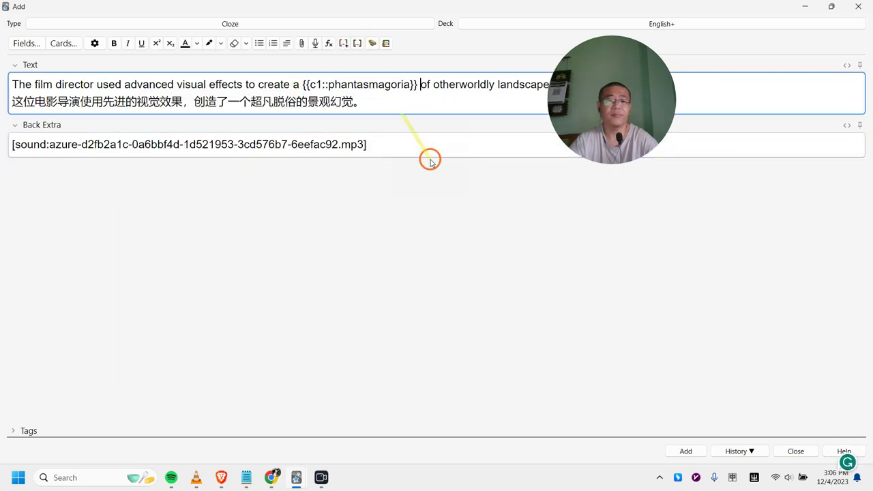
{"action": "left_click", "coordinate": [686, 452]}
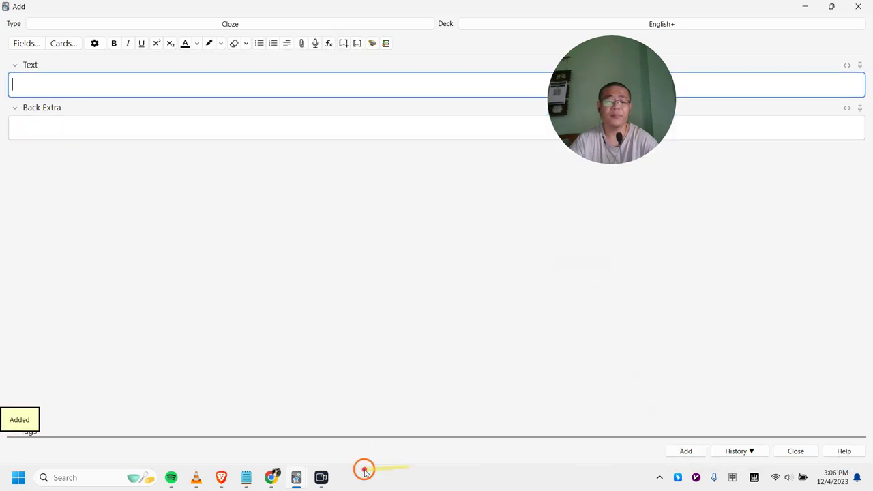
Check the dictation results in Chrome for another misspelled word above "phantasmagoria"
{"action": "left_click", "coordinate": [221, 478]}
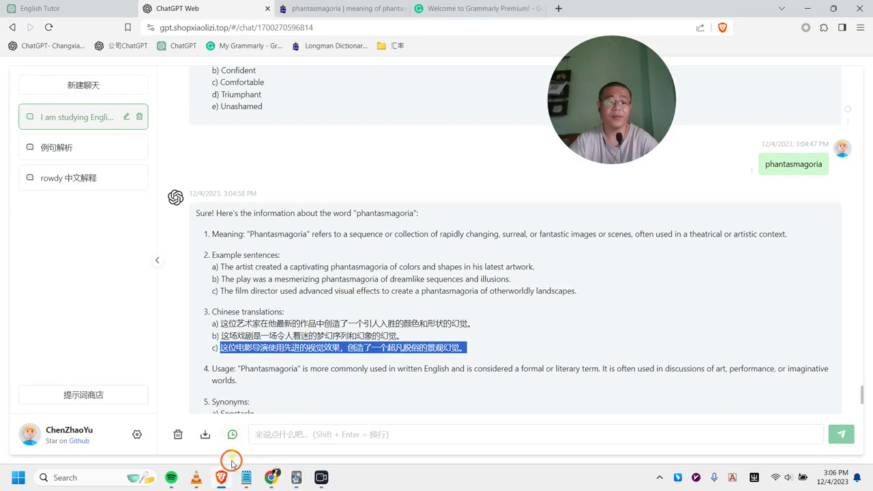
{"action": "left_click", "coordinate": [271, 477]}
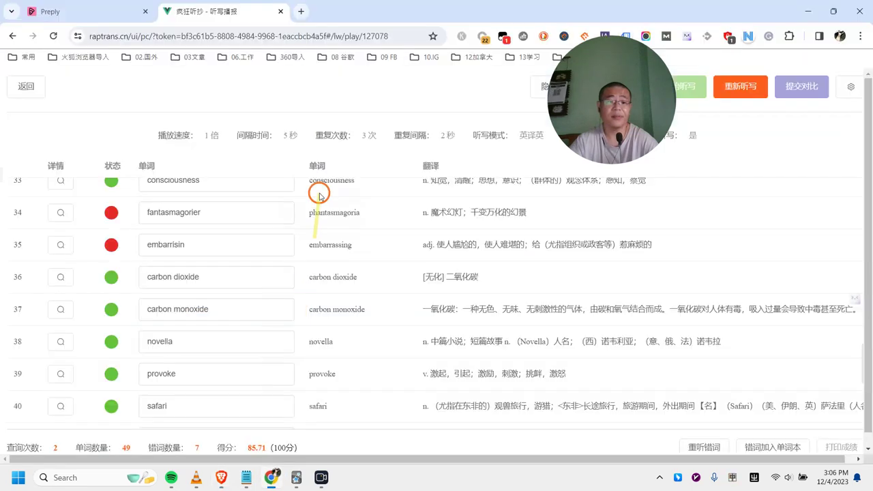
{"action": "scroll", "coordinate": [405, 283], "scroll_direction": "up", "scroll_amount": 6}
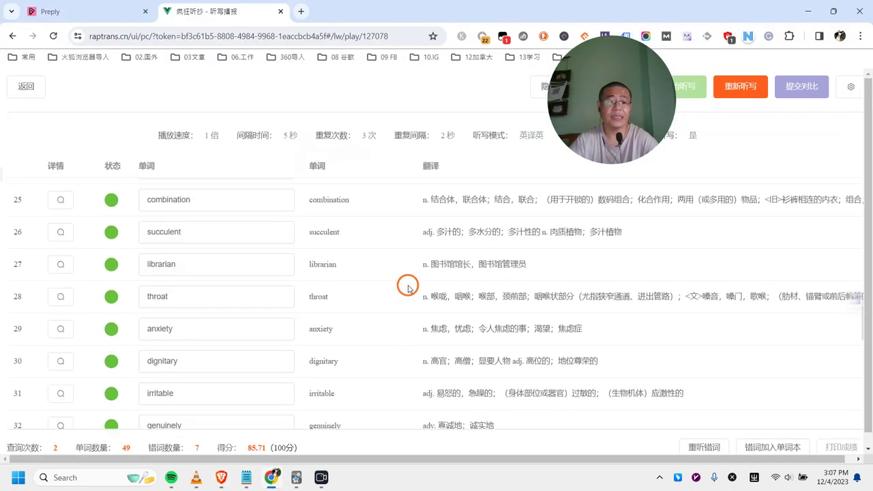
{"action": "scroll", "coordinate": [405, 289], "scroll_direction": "up", "scroll_amount": 4}
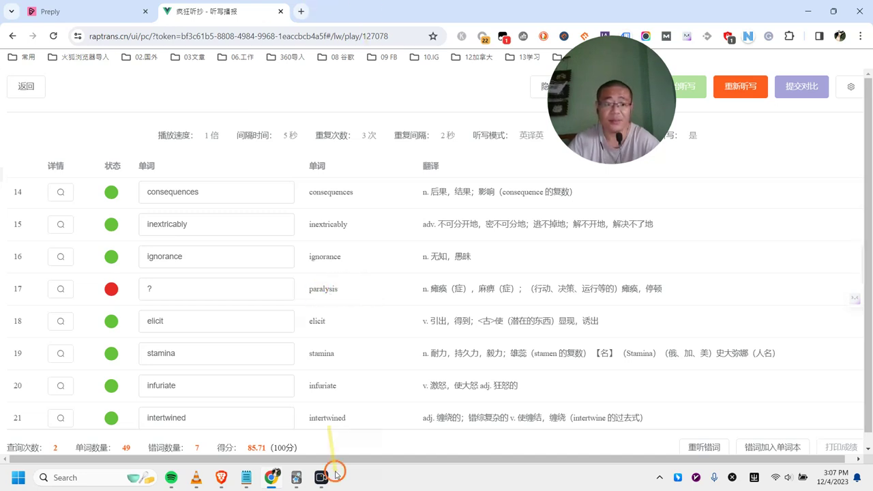
Switch to Brave, look up "paralysis" in the Longman dictionary and play its British pronunciation
{"action": "mouse_move", "coordinate": [226, 482]}
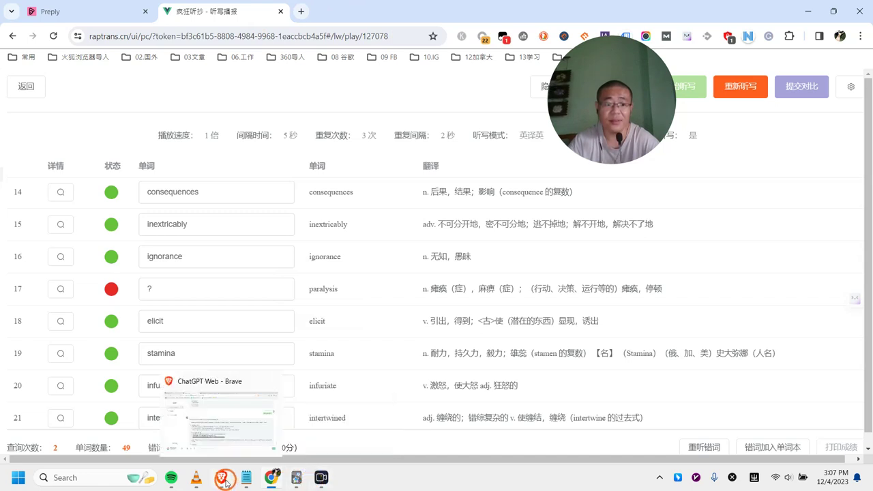
{"action": "left_click", "coordinate": [226, 482]}
{"action": "left_click", "coordinate": [368, 9]}
{"action": "left_click", "coordinate": [372, 85]}
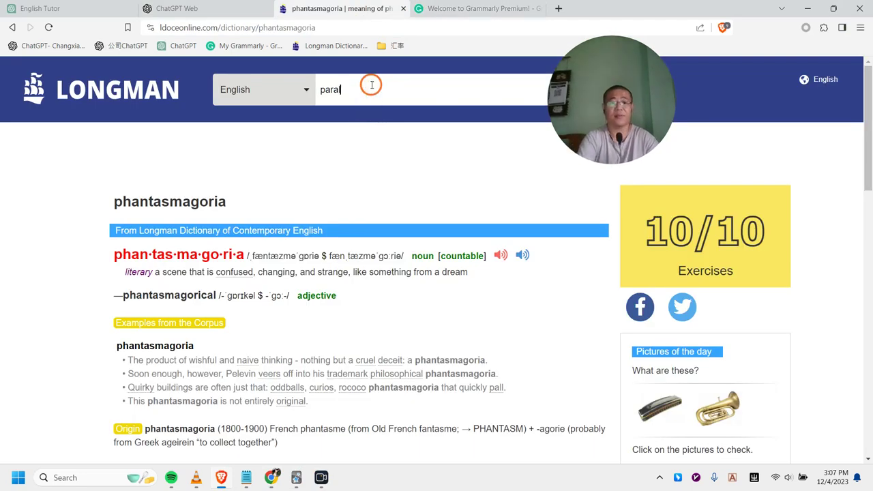
{"action": "key", "text": "Return"}
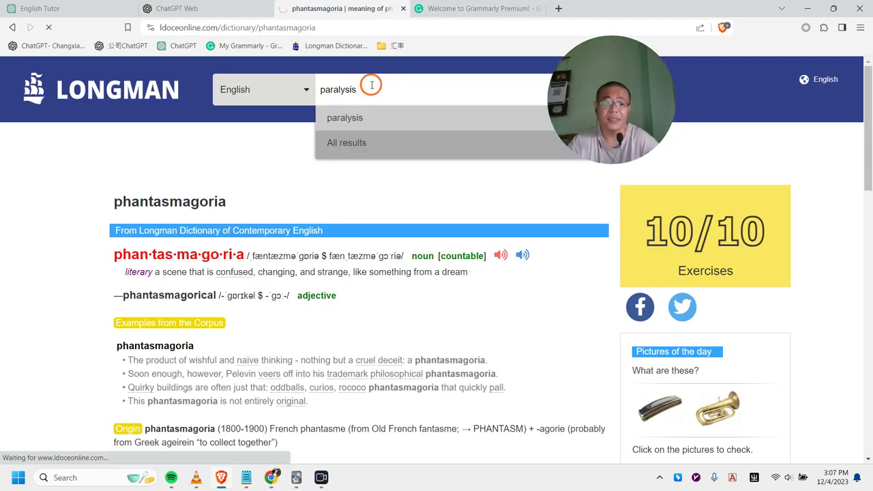
{"action": "left_click", "coordinate": [374, 269]}
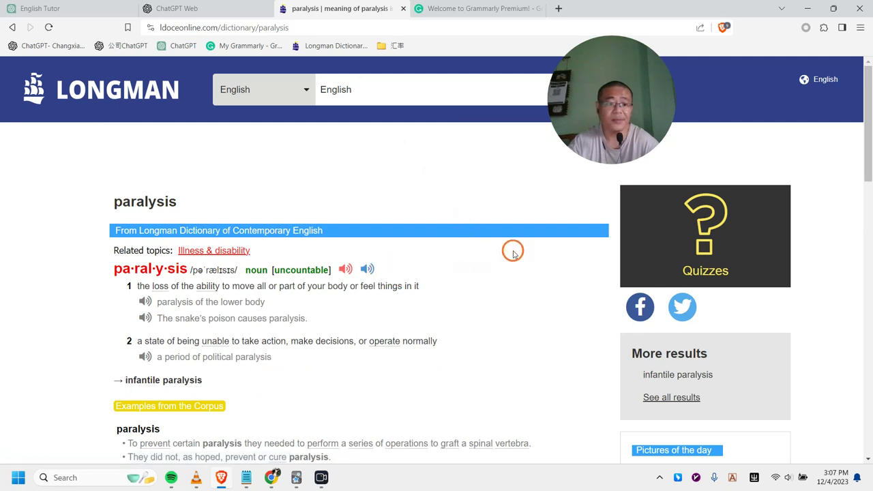
{"action": "left_click", "coordinate": [346, 269]}
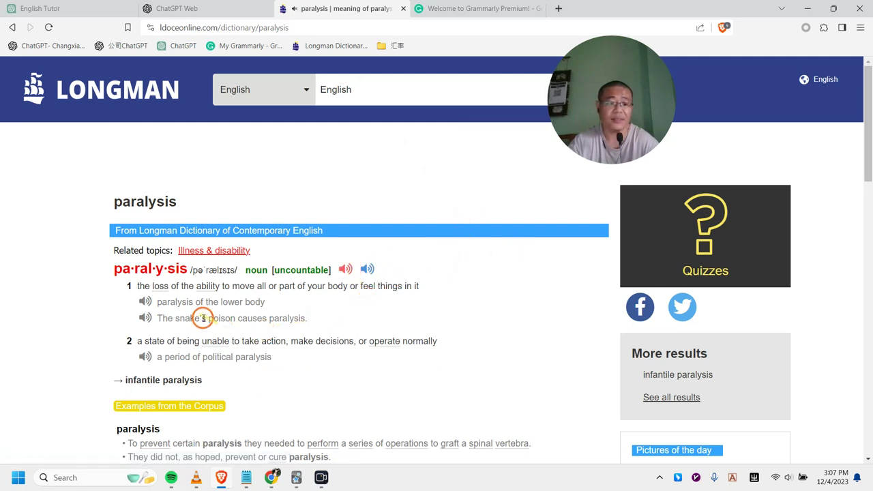
Read the two definitions of "paralysis" in Longman and their example phrases on snake's poison and political paralysis
{"action": "double_click", "coordinate": [132, 270]}
{"action": "left_click", "coordinate": [292, 284]}
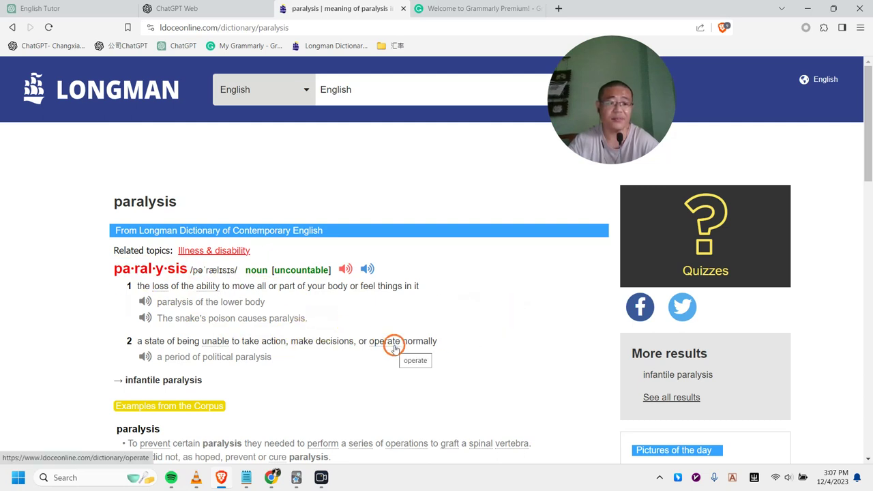
{"action": "scroll", "coordinate": [393, 348], "scroll_direction": "down", "scroll_amount": 1}
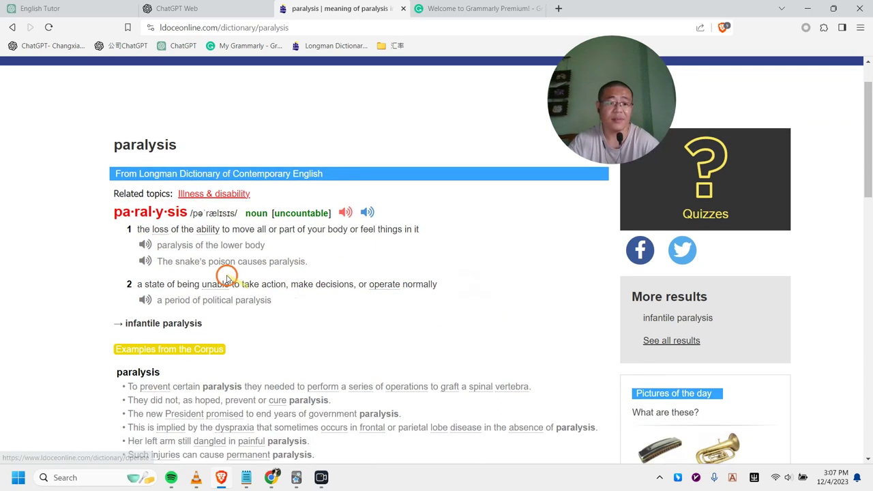
{"action": "left_click_drag", "start_coordinate": [167, 261], "coordinate": [395, 262]}
{"action": "left_click", "coordinate": [399, 262]}
{"action": "left_click_drag", "start_coordinate": [158, 300], "coordinate": [319, 300]}
{"action": "left_click", "coordinate": [359, 307]}
{"action": "left_click_drag", "start_coordinate": [170, 302], "coordinate": [276, 301]}
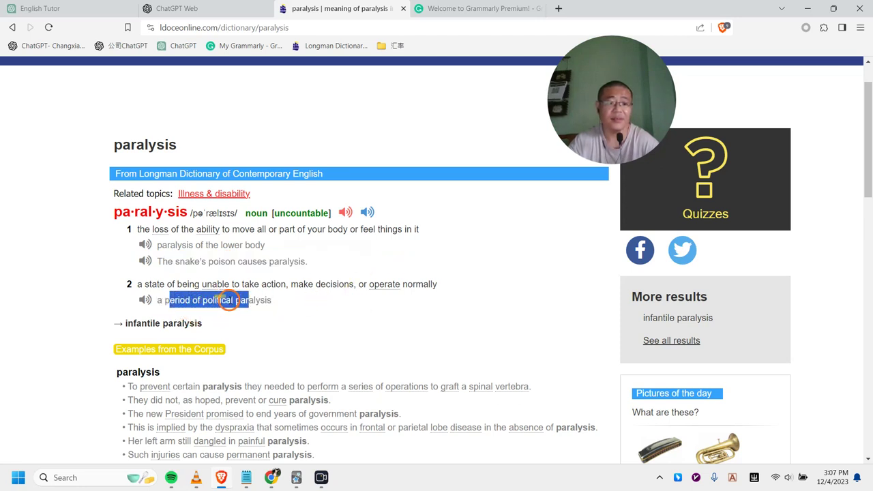
{"action": "left_click", "coordinate": [339, 303]}
{"action": "left_click_drag", "start_coordinate": [185, 281], "coordinate": [335, 282]}
{"action": "left_click", "coordinate": [423, 314]}
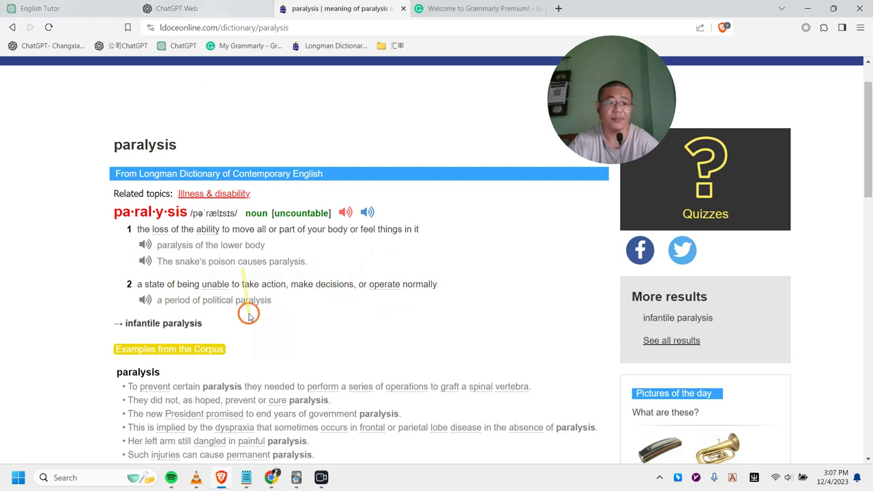
Ask ChatGPT about the word "paralysis" in the existing English study chat
{"action": "mouse_move", "coordinate": [243, 482]}
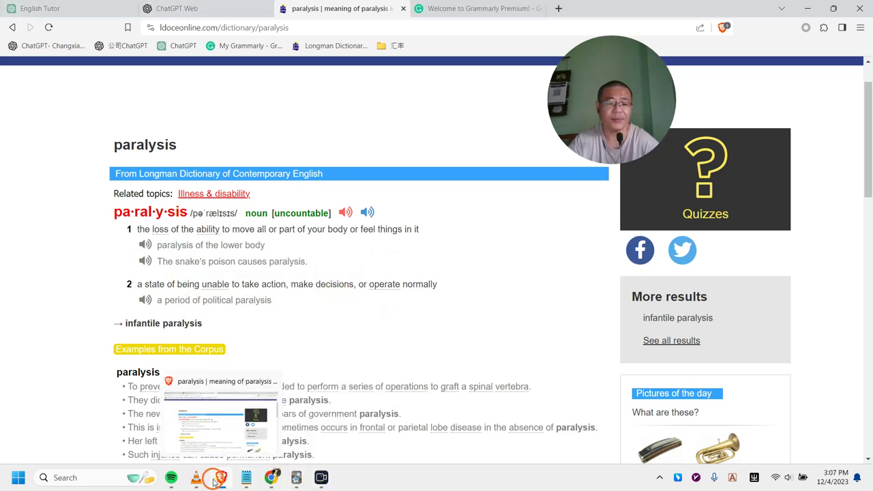
{"action": "left_click", "coordinate": [178, 8]}
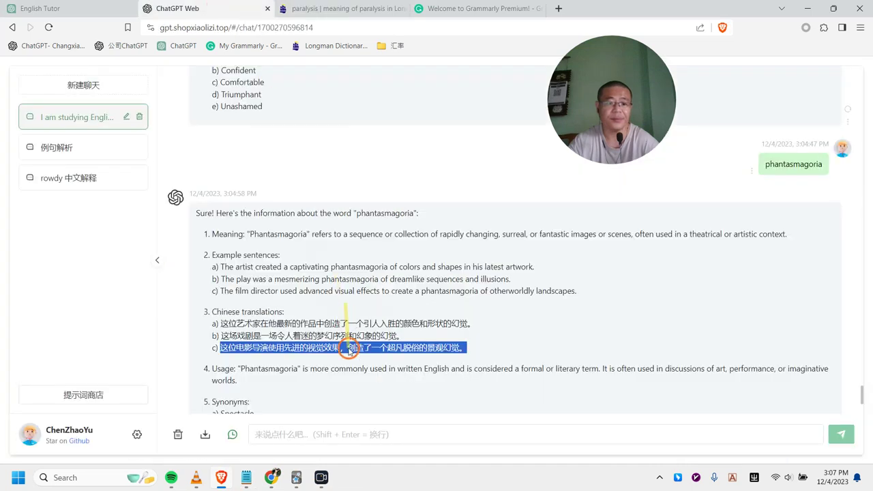
{"action": "left_click", "coordinate": [300, 434]}
{"action": "type", "text": "paralysis"}
{"action": "key", "text": "Return"}
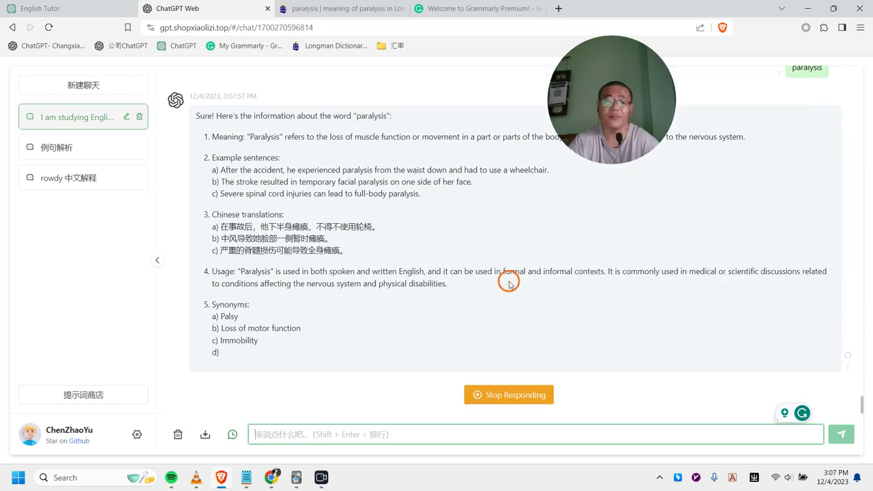
Review ChatGPT's example sentences and Chinese translations for "paralysis"
{"action": "left_click_drag", "start_coordinate": [243, 251], "coordinate": [298, 256]}
{"action": "left_click_drag", "start_coordinate": [229, 268], "coordinate": [332, 294]}
{"action": "left_click", "coordinate": [390, 288]}
{"action": "left_click", "coordinate": [364, 298]}
{"action": "scroll", "coordinate": [365, 298], "scroll_direction": "up", "scroll_amount": 3}
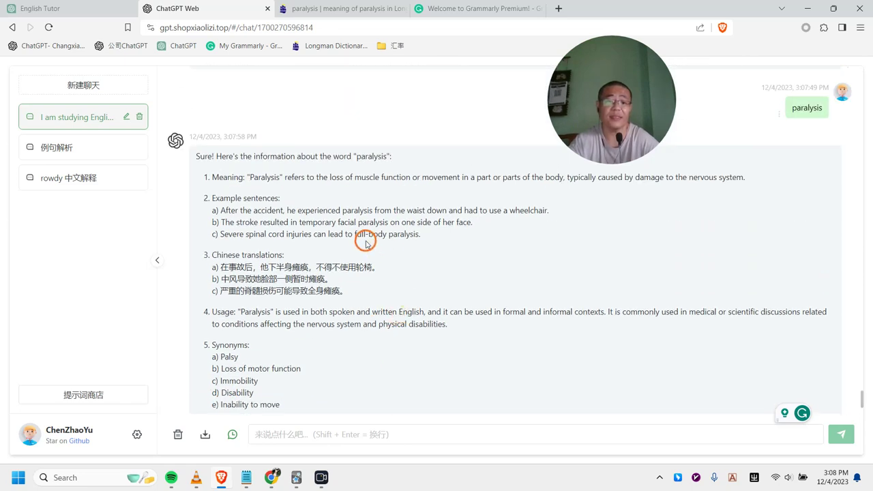
{"action": "left_click_drag", "start_coordinate": [293, 215], "coordinate": [357, 210]}
{"action": "left_click", "coordinate": [405, 210]}
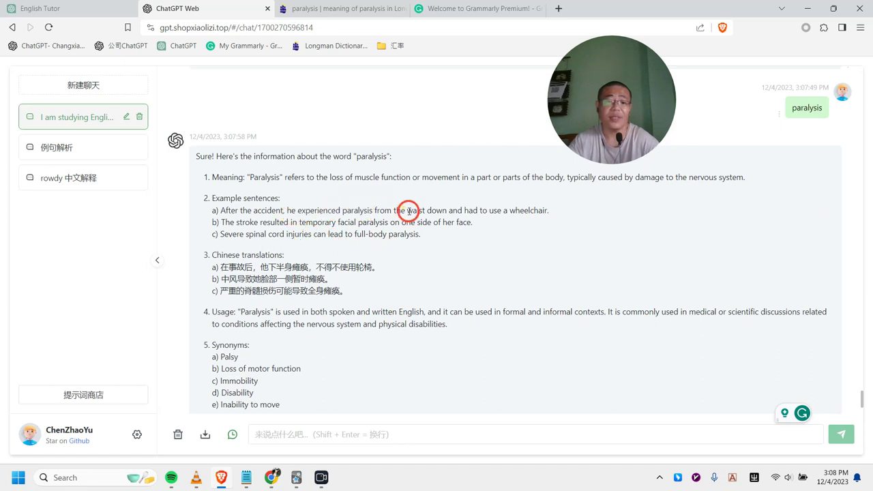
Replace the Notepad text with ChatGPT's first "paralysis" sentence, about the accident and the wheelchair, without its final period
{"action": "left_click_drag", "start_coordinate": [547, 211], "coordinate": [230, 210]}
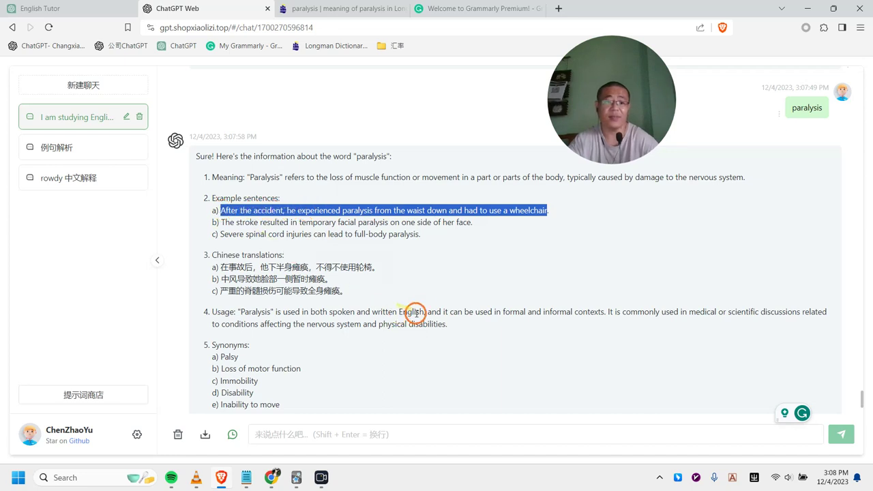
{"action": "left_click", "coordinate": [246, 478]}
{"action": "type", "text": "After the accident, he experienced paralysis from the waist down and had to use a wheelchair"}
Copy the first sentence's Chinese translation from ChatGPT onto a second line in Notepad, without the final punctuation
{"action": "left_click", "coordinate": [222, 478]}
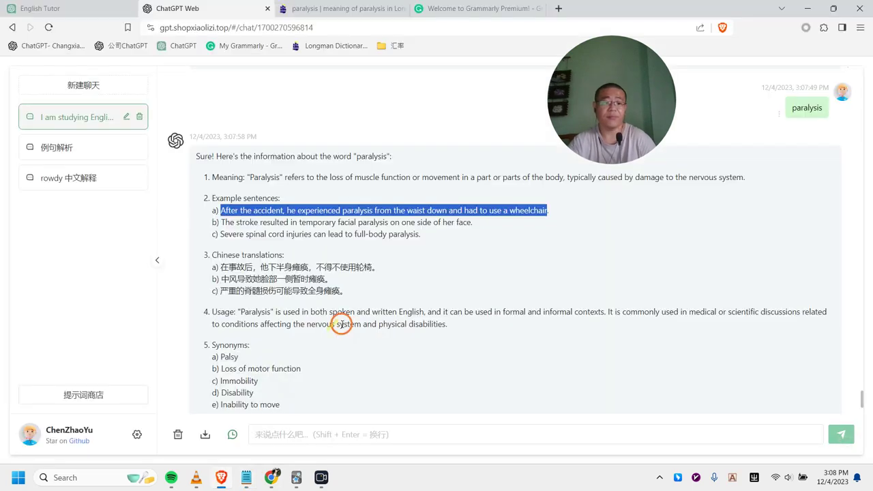
{"action": "left_click_drag", "start_coordinate": [373, 266], "coordinate": [245, 270]}
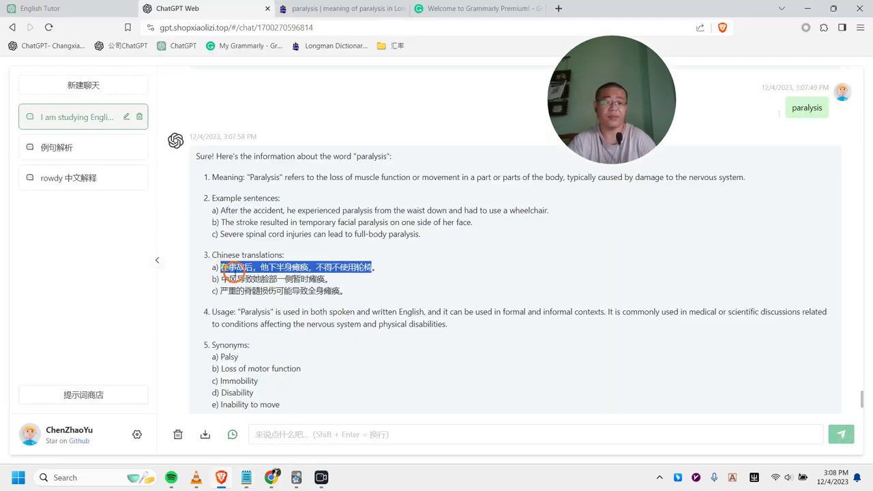
{"action": "left_click", "coordinate": [246, 478]}
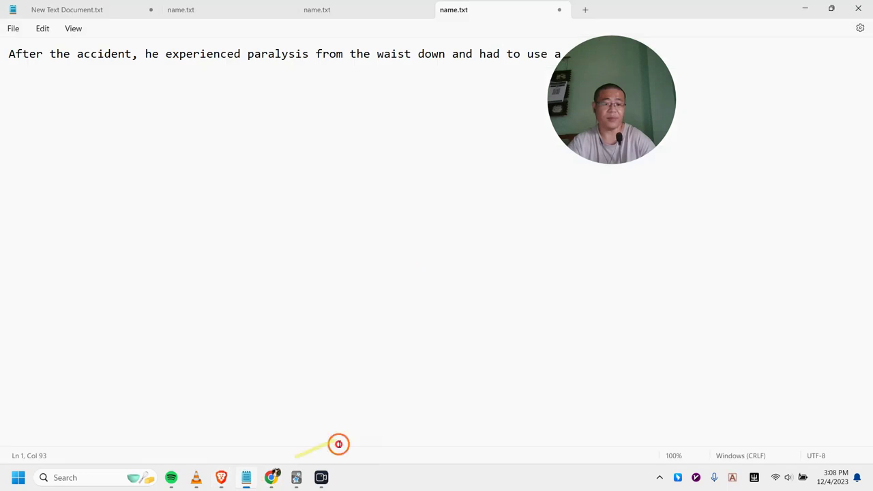
{"action": "left_click_drag", "start_coordinate": [621, 82], "coordinate": [763, 87]}
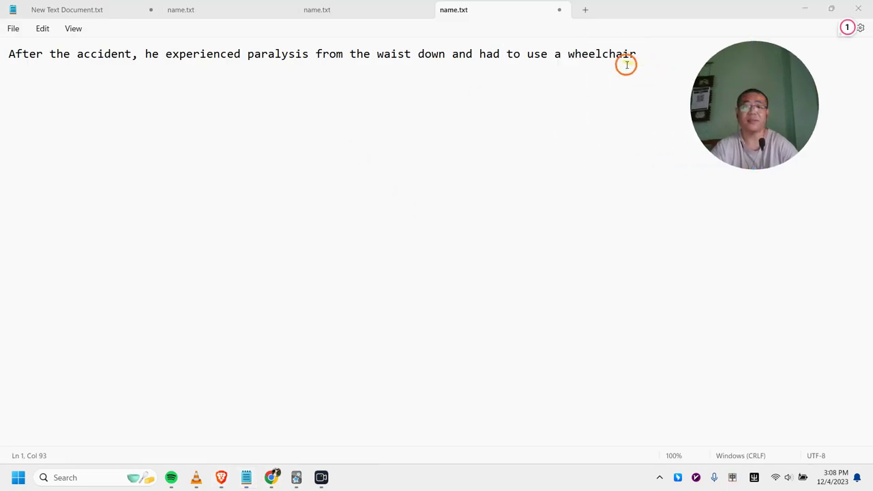
{"action": "key", "text": "Return"}
{"action": "type", "text": "在事故后，他下半身瘫痪，不得不使用轮椅"}
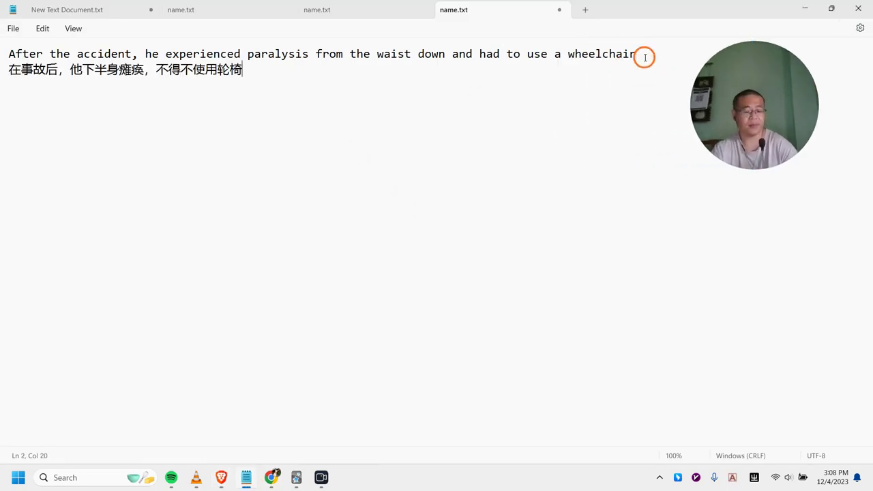
Copy both wheelchair sentence lines from Notepad into the Text field of a new Cloze note in Anki
{"action": "key", "text": "ctrl+a"}
{"action": "key", "text": "ctrl+c"}
{"action": "mouse_move", "coordinate": [296, 481]}
{"action": "left_click", "coordinate": [323, 444]}
{"action": "key", "text": "ctrl+v"}
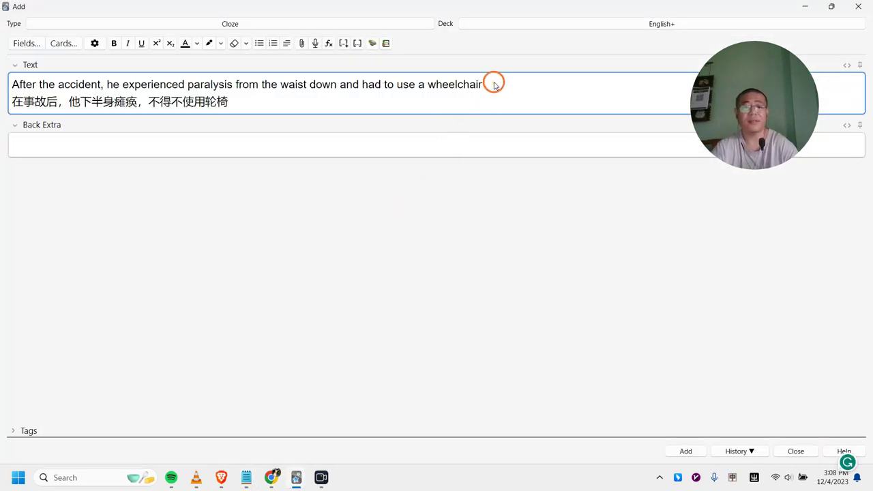
Record AwesomeTTS audio of the English wheelchair sentence with the Microsoft Azure Jane voice into the Back Extra field
{"action": "triple_click", "coordinate": [494, 83]}
{"action": "left_click", "coordinate": [155, 144]}
{"action": "left_click", "coordinate": [372, 43]}
{"action": "left_click", "coordinate": [597, 337]}
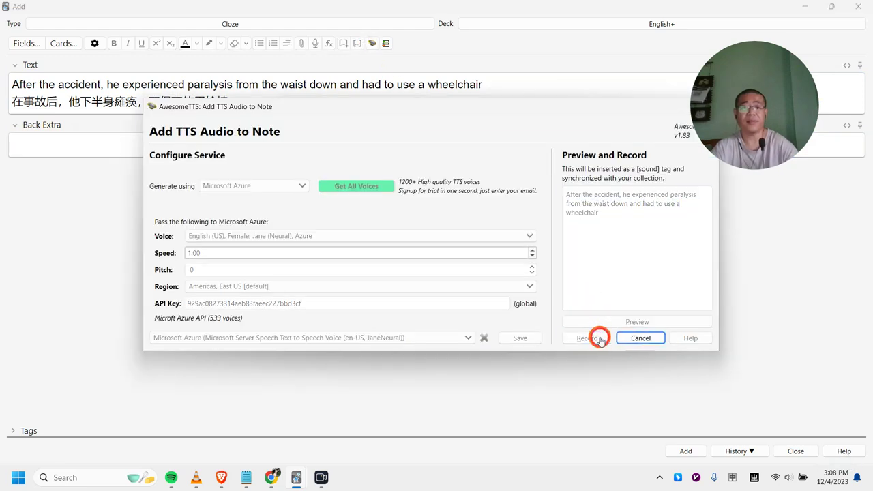
End the English sentence with a period and turn "paralysis" into a cloze deletion
{"action": "left_click", "coordinate": [500, 84]}
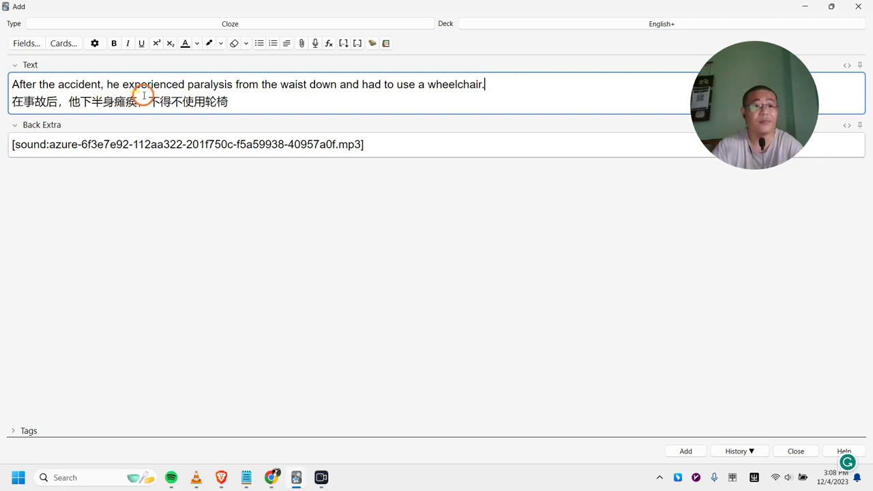
{"action": "left_click_drag", "start_coordinate": [234, 87], "coordinate": [188, 85]}
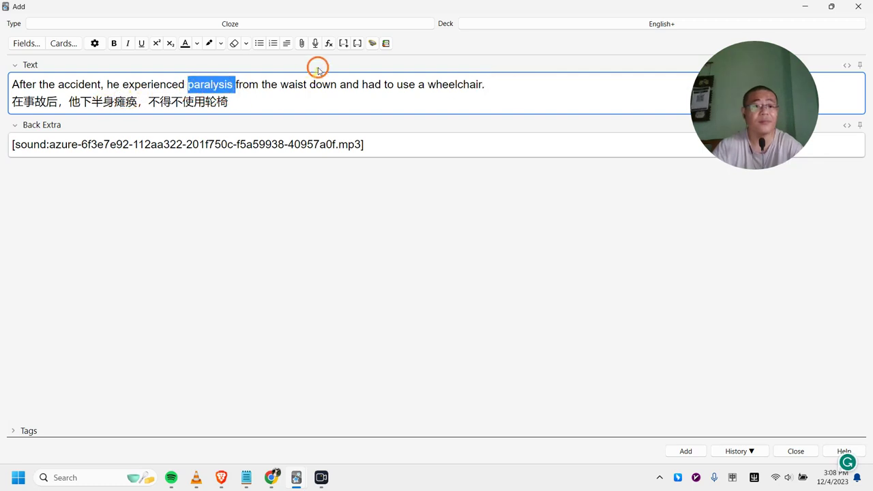
{"action": "left_click", "coordinate": [344, 42]}
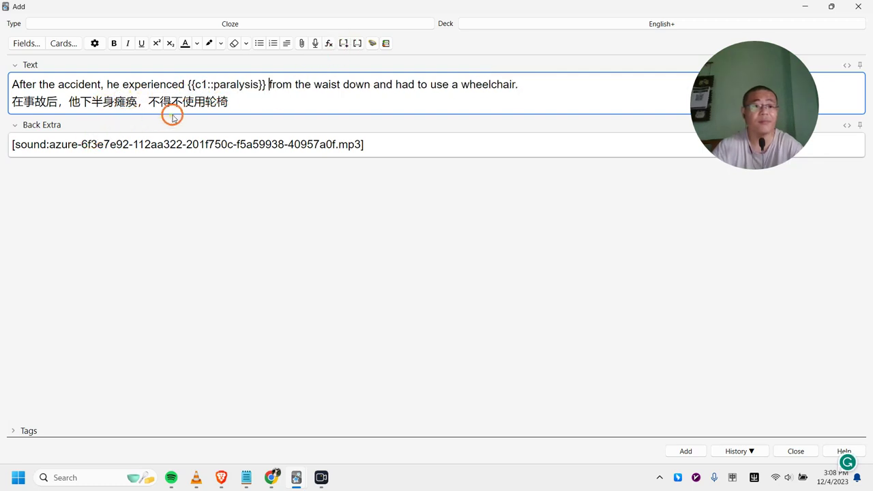
Make 瘫痪 bold in the Chinese line and add the note to the English+ deck
{"action": "left_click_drag", "start_coordinate": [135, 102], "coordinate": [113, 102]}
{"action": "left_click", "coordinate": [114, 43]}
{"action": "left_click", "coordinate": [351, 99]}
{"action": "left_click", "coordinate": [685, 450]}
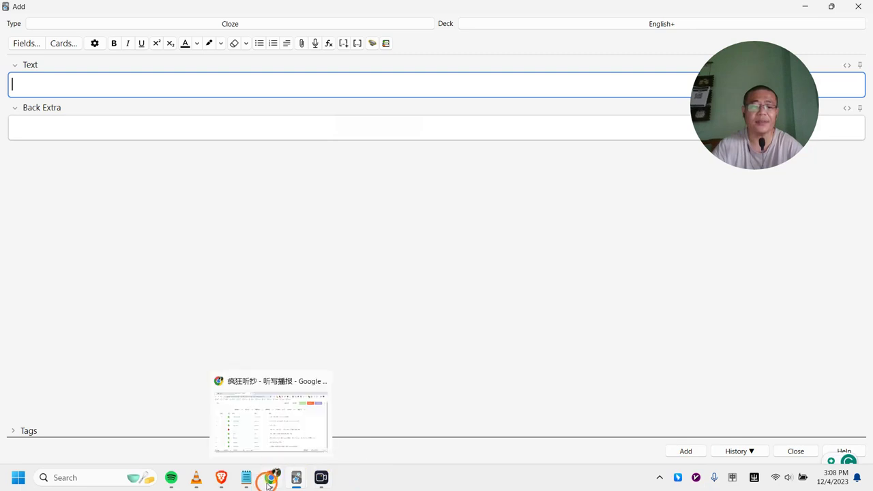
Replace the Notepad text with ChatGPT's second example, "The stroke resulted in temporary facial paralysis on one side of her face."
{"action": "left_click", "coordinate": [271, 477]}
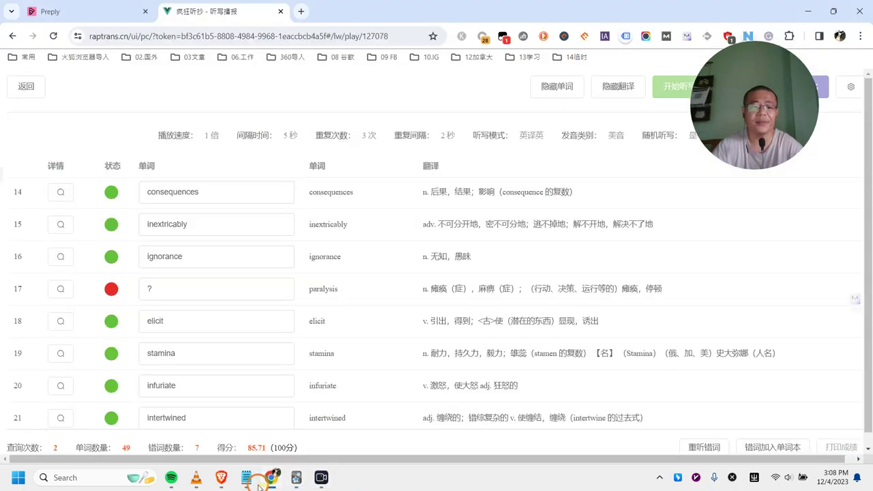
{"action": "left_click", "coordinate": [259, 483]}
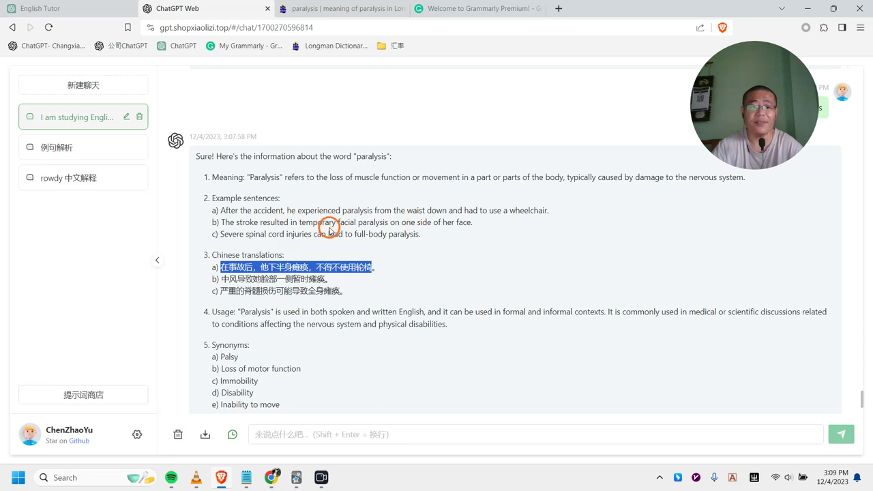
{"action": "left_click_drag", "start_coordinate": [470, 222], "coordinate": [229, 227]}
{"action": "key", "text": "ctrl+c"}
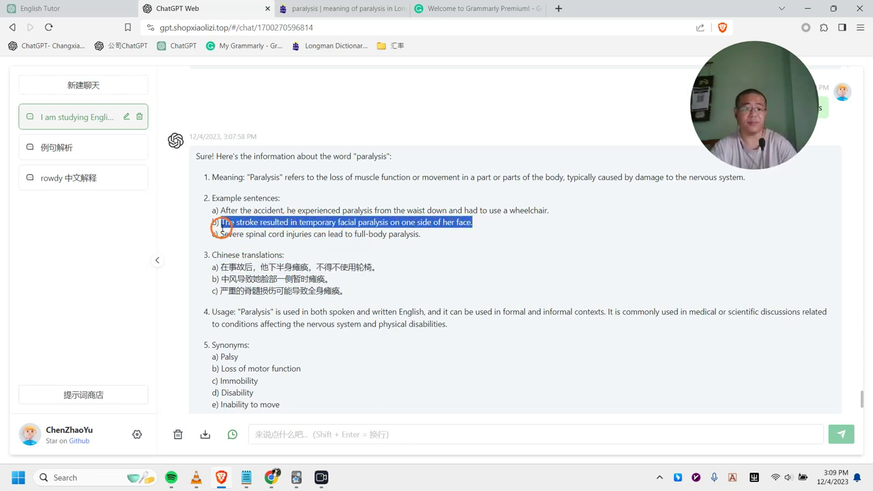
{"action": "left_click", "coordinate": [247, 477]}
{"action": "key", "text": "ctrl+v"}
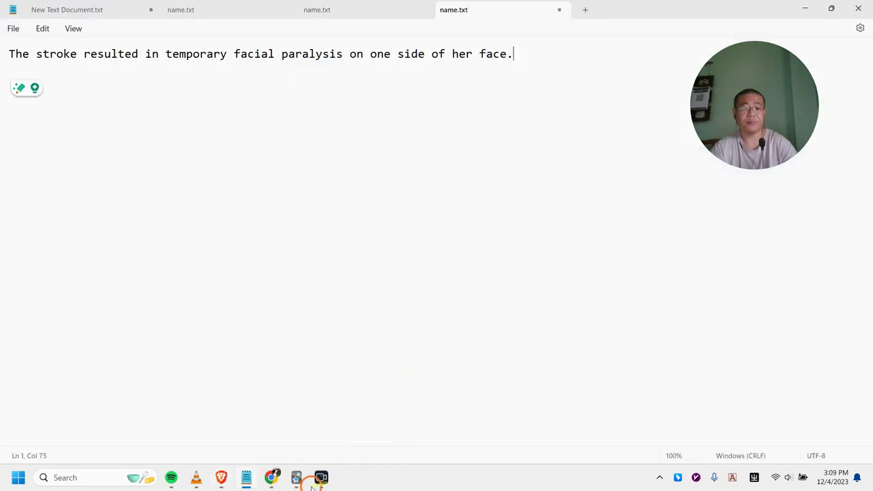
Copy the second example's Chinese translation from ChatGPT onto a new line below the English sentence in Notepad
{"action": "left_click", "coordinate": [247, 477]}
{"action": "left_click_drag", "start_coordinate": [333, 280], "coordinate": [239, 282]}
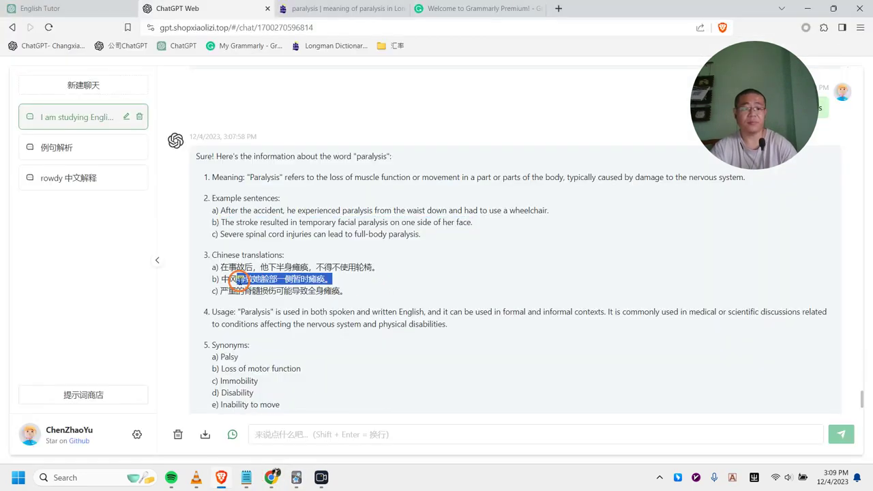
{"action": "left_click_drag", "start_coordinate": [333, 280], "coordinate": [225, 279]}
{"action": "key", "text": "ctrl+c"}
{"action": "left_click", "coordinate": [247, 477]}
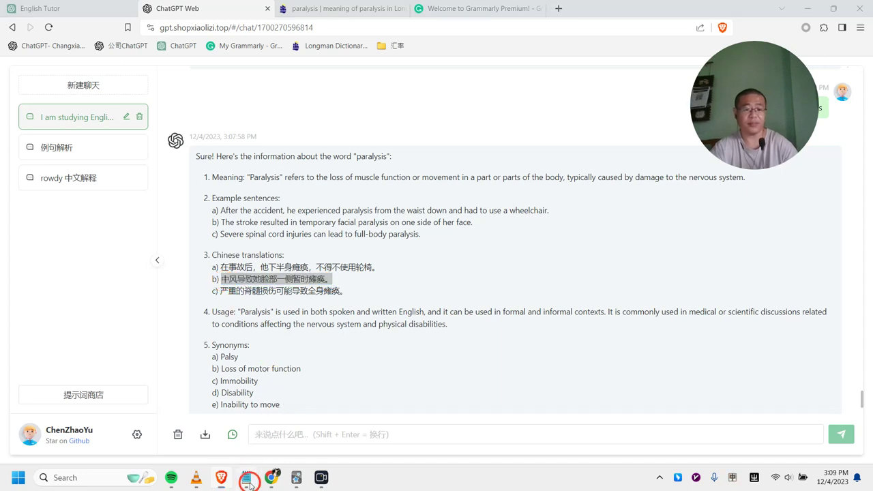
{"action": "key", "text": "Return"}
{"action": "key", "text": "ctrl+v"}
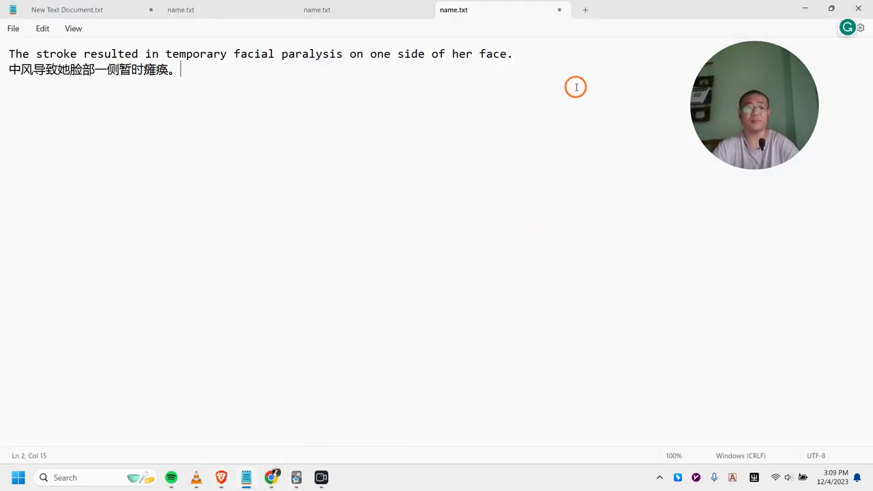
Copy the facial paralysis sentence and its Chinese translation from Notepad into the Text field of a new Anki note
{"action": "key", "text": "ctrl+a"}
{"action": "key", "text": "ctrl+c"}
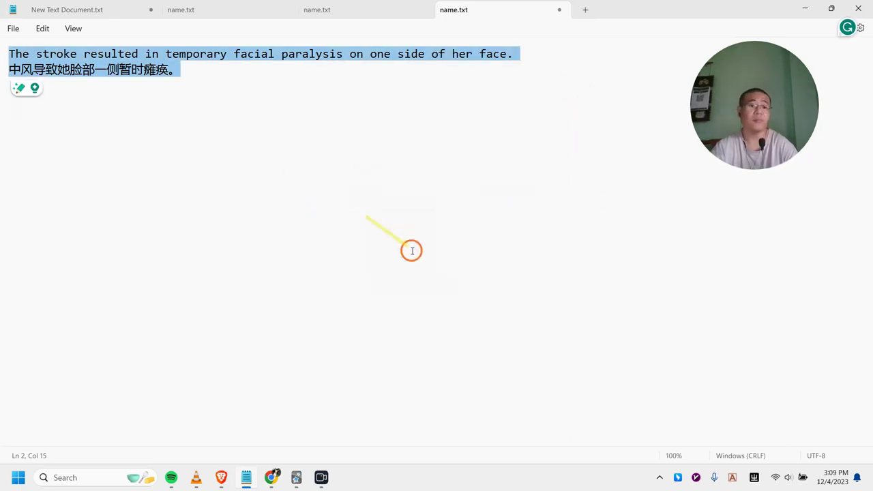
{"action": "mouse_move", "coordinate": [303, 470]}
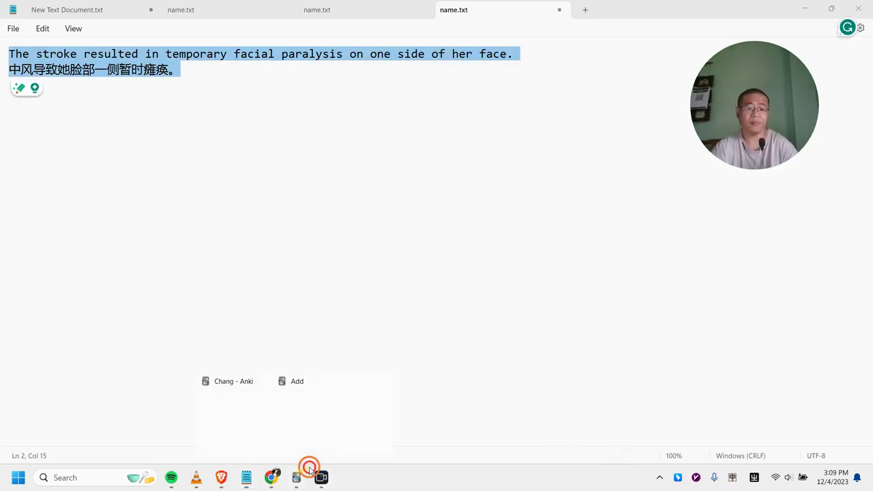
{"action": "left_click", "coordinate": [344, 423]}
{"action": "key", "text": "ctrl+v"}
Record AwesomeTTS audio of the English sentence into the note's Back Extra field
{"action": "triple_click", "coordinate": [401, 84]}
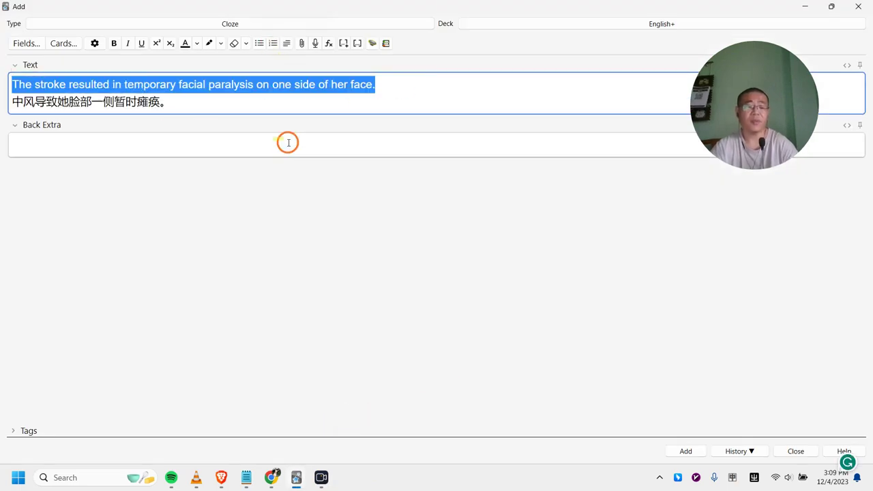
{"action": "left_click", "coordinate": [325, 152]}
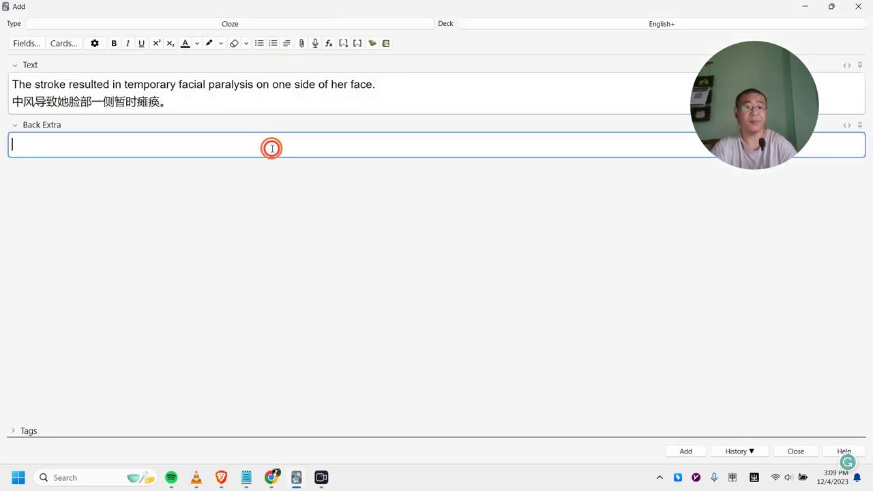
{"action": "left_click", "coordinate": [373, 43]}
{"action": "left_click", "coordinate": [587, 337]}
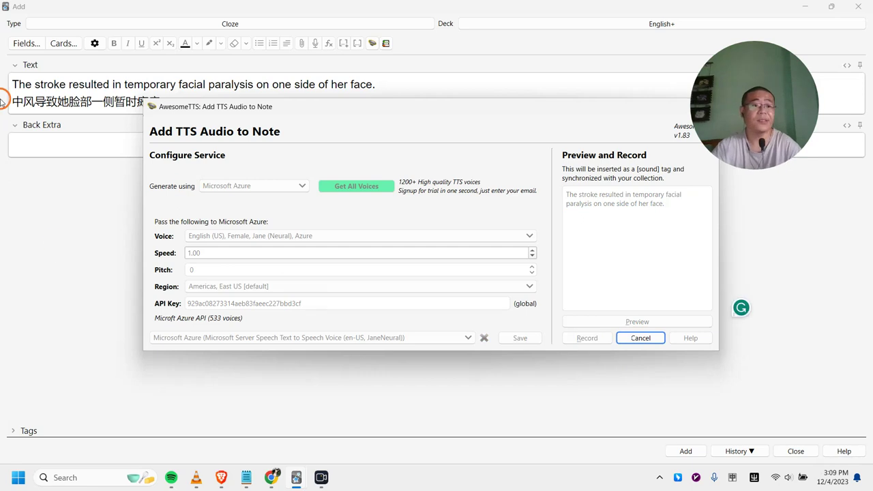
Turn "stroke" and "paralysis" into cloze deletions sharing number c1 and add the note to the English+ deck
{"action": "left_click_drag", "start_coordinate": [66, 84], "coordinate": [35, 85]}
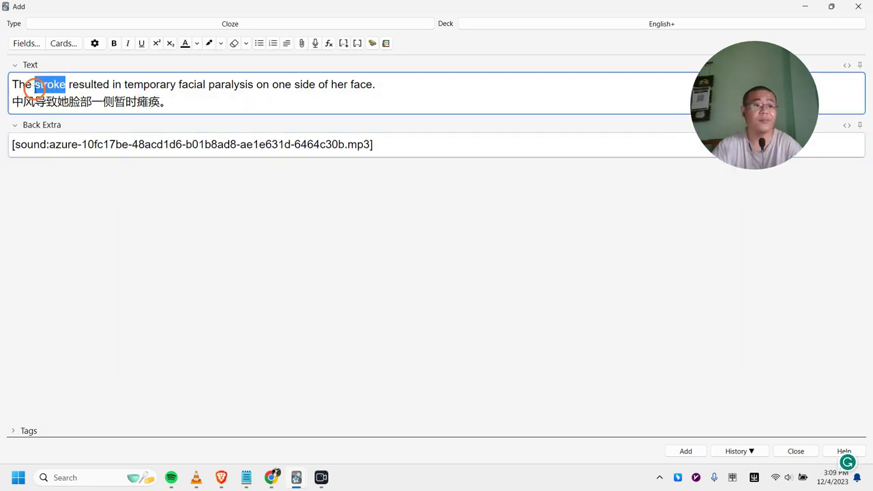
{"action": "left_click", "coordinate": [344, 43]}
{"action": "left_click_drag", "start_coordinate": [286, 84], "coordinate": [250, 83]}
{"action": "left_click", "coordinate": [356, 43]}
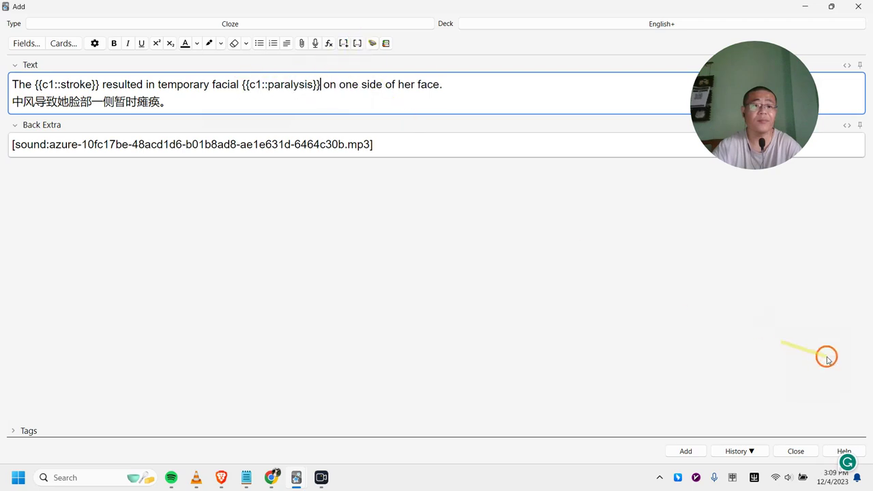
{"action": "left_click", "coordinate": [685, 452]}
Switch to the dictation results in Chrome and create a new dictation from the misspelled words (重听错词)
{"action": "left_click", "coordinate": [222, 477]}
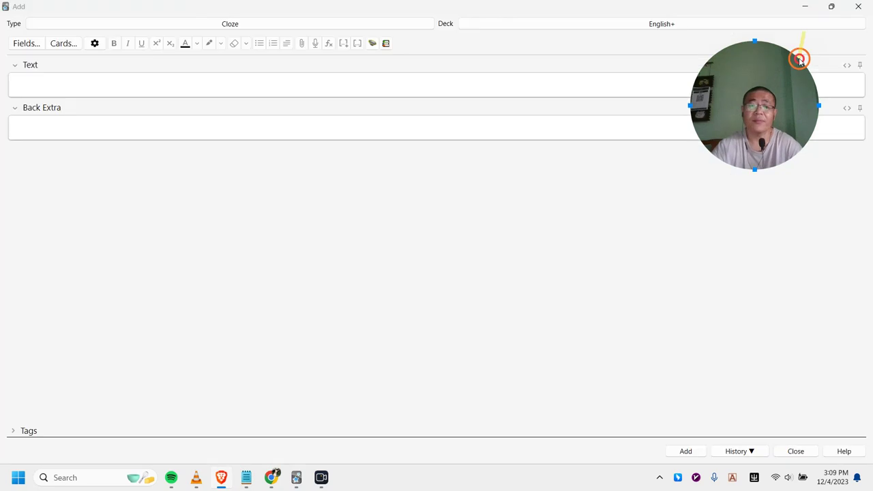
{"action": "left_click", "coordinate": [807, 8]}
{"action": "left_click", "coordinate": [221, 477]}
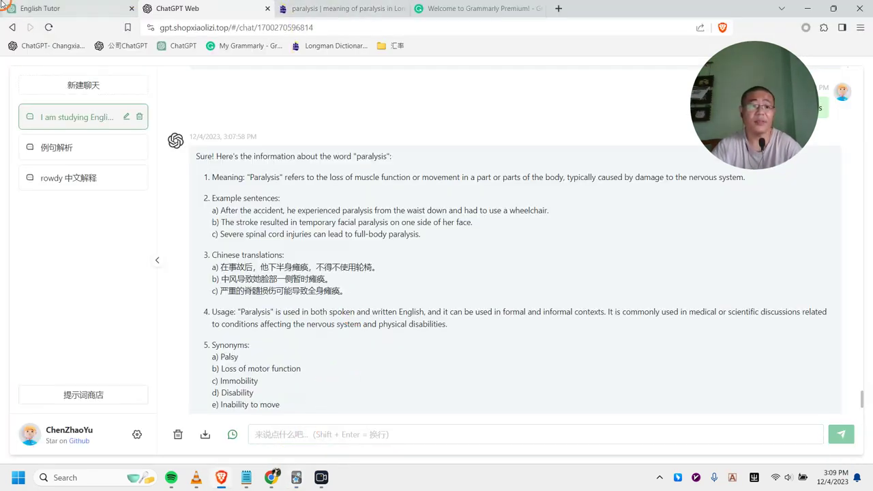
{"action": "left_click", "coordinate": [271, 477]}
{"action": "scroll", "coordinate": [404, 365], "scroll_direction": "up", "scroll_amount": 5}
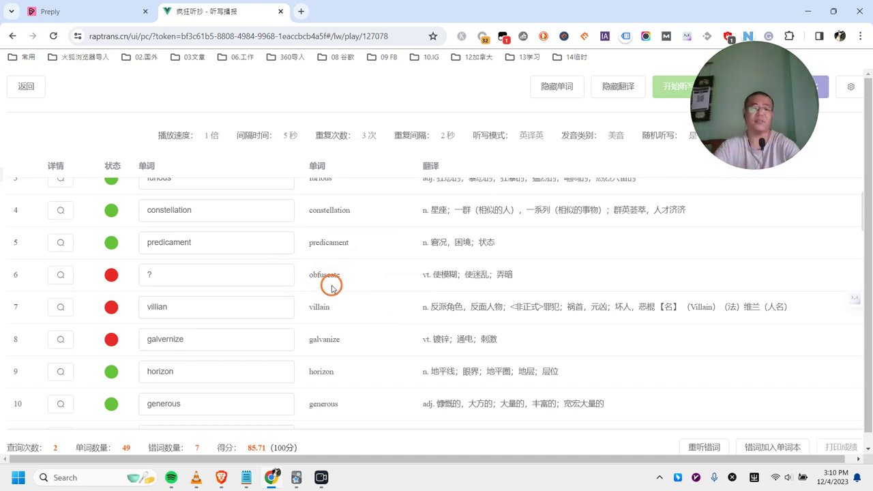
{"action": "scroll", "coordinate": [331, 286], "scroll_direction": "up", "scroll_amount": 2}
{"action": "scroll", "coordinate": [370, 273], "scroll_direction": "down", "scroll_amount": 10}
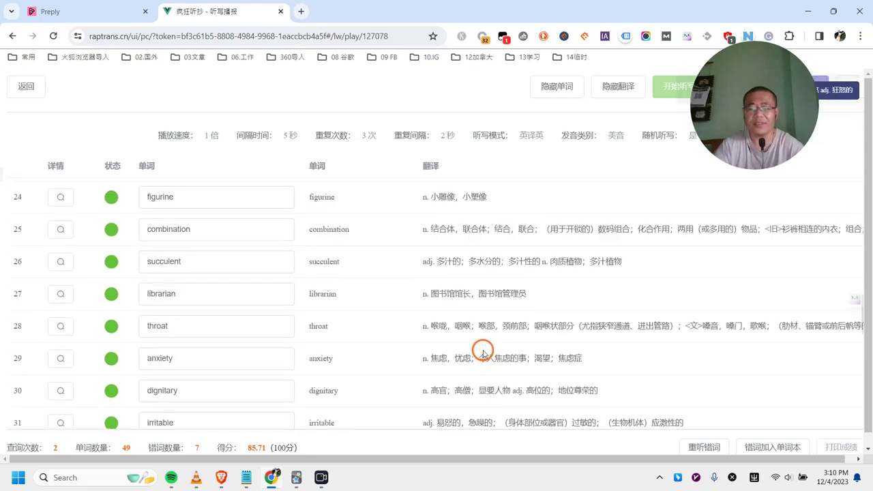
{"action": "left_click", "coordinate": [702, 447]}
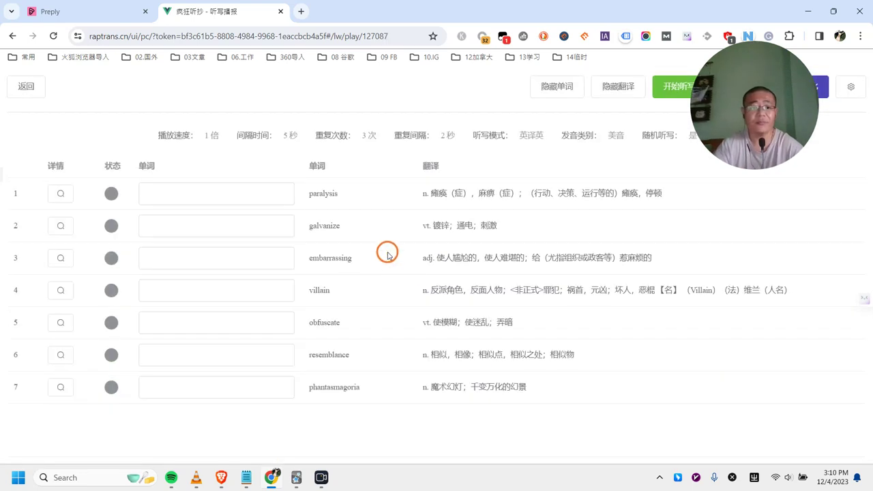
Hide the words and translations and restart the dictation of the seven misspelled words
{"action": "left_click", "coordinate": [566, 87]}
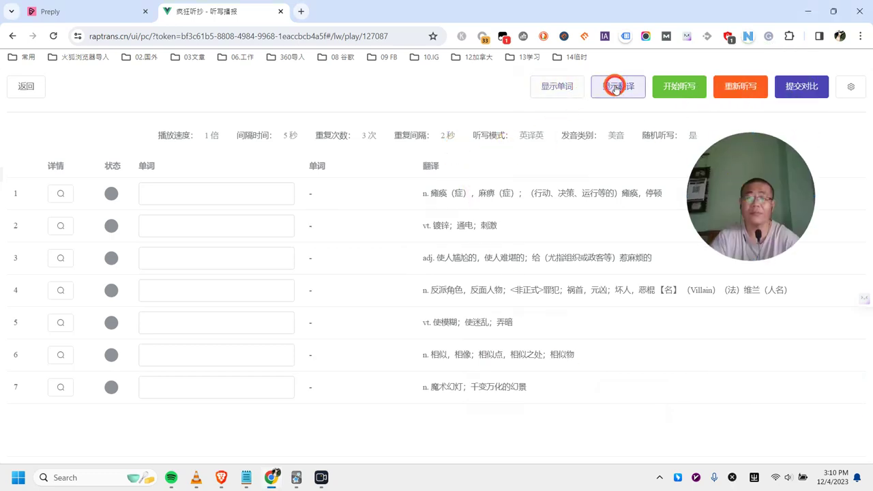
{"action": "left_click", "coordinate": [614, 88]}
{"action": "left_click", "coordinate": [756, 94]}
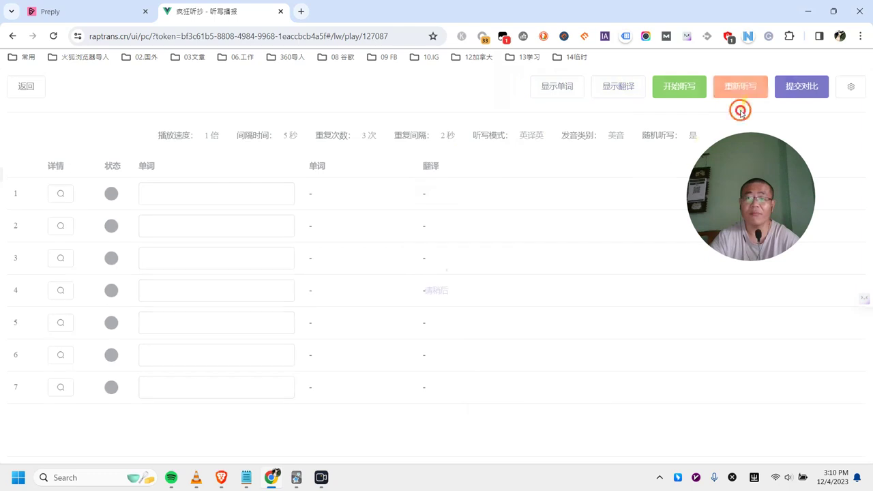
Enter "resemblance", "obfuscate" and "villain" as the answers in rows 1 to 3
{"action": "left_click", "coordinate": [193, 188]}
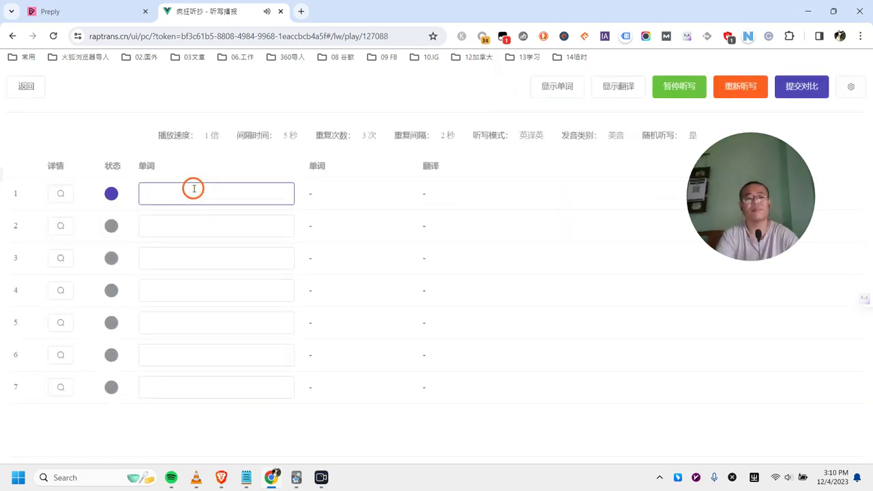
{"action": "type", "text": "resemblance"}
{"action": "key", "text": "Return"}
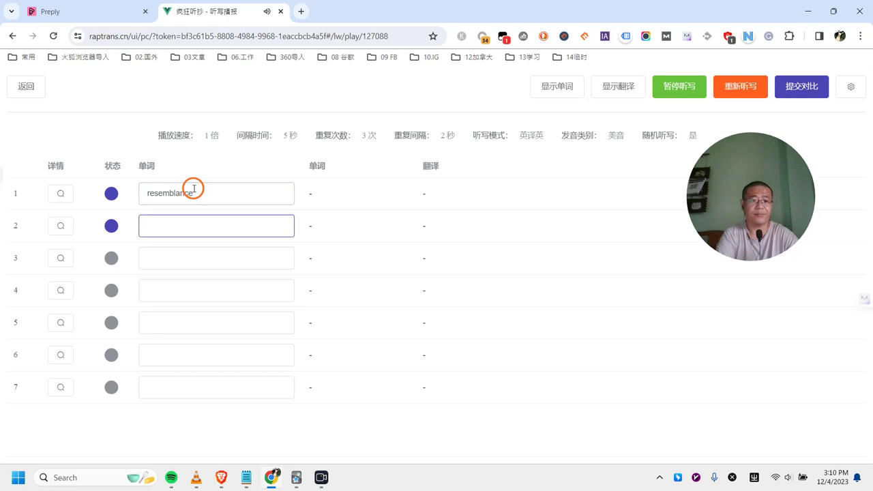
{"action": "type", "text": "obfuscate"}
{"action": "key", "text": "Return"}
{"action": "type", "text": "villain"}
{"action": "key", "text": "Return"}
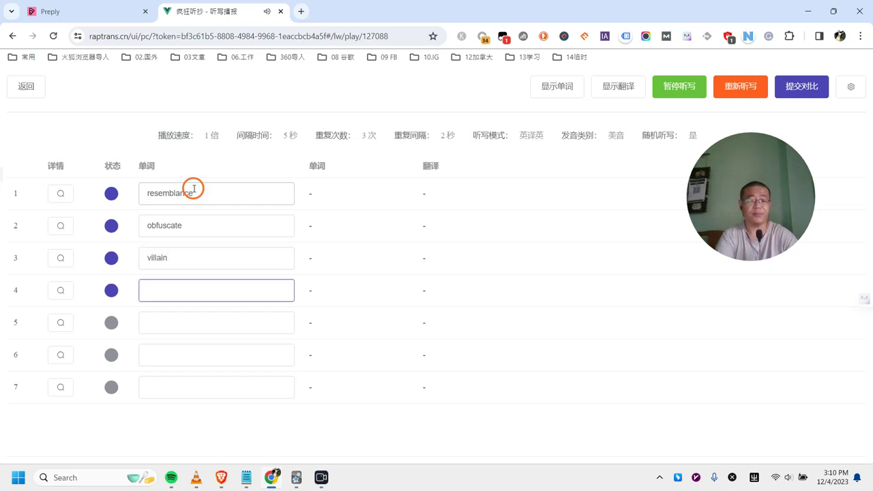
Enter "embarrassing" and "galvanize" as the answers in rows 4 and 5
{"action": "type", "text": "embarrasss"}
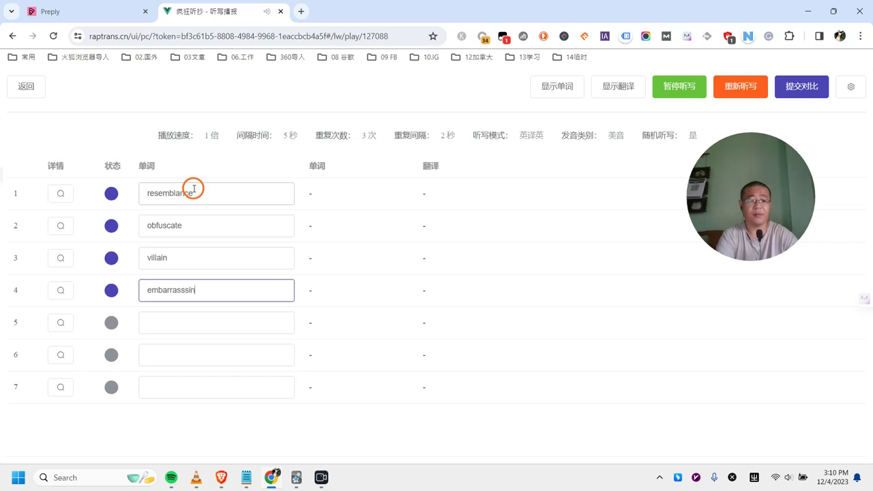
{"action": "type", "text": "ing"}
{"action": "key", "text": "Return"}
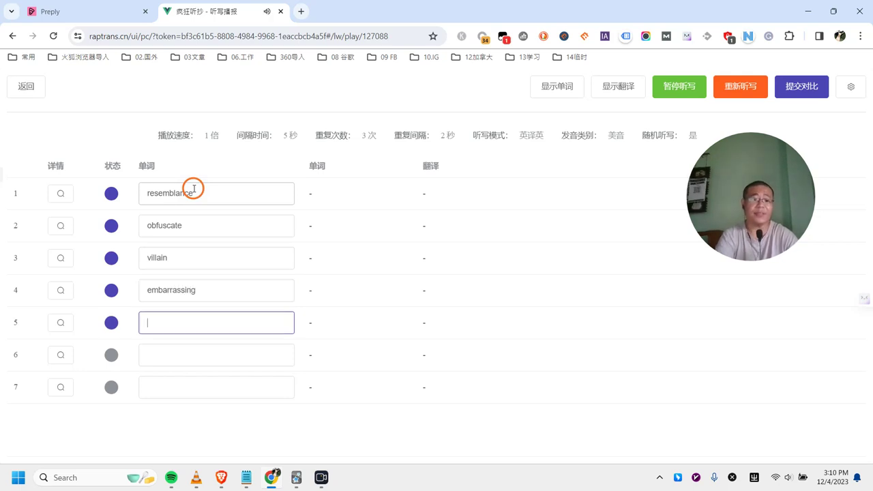
{"action": "type", "text": "galvanize"}
{"action": "key", "text": "Return"}
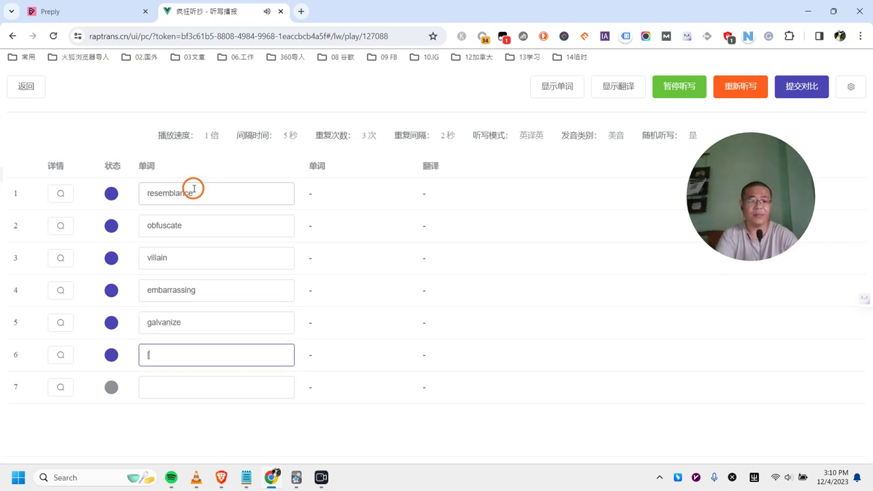
Enter "phantasmagoria" and "paralysis" as the answers in rows 6 and 7
{"action": "type", "text": "phan"}
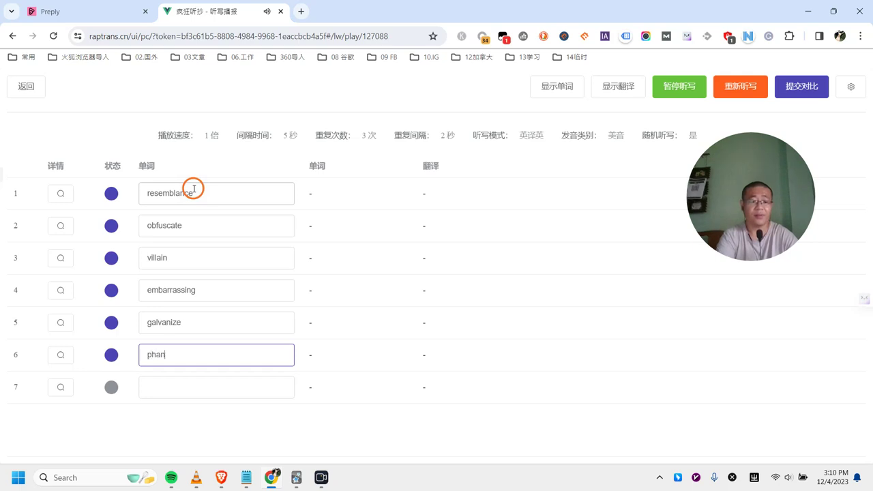
{"action": "type", "text": "tasmag"}
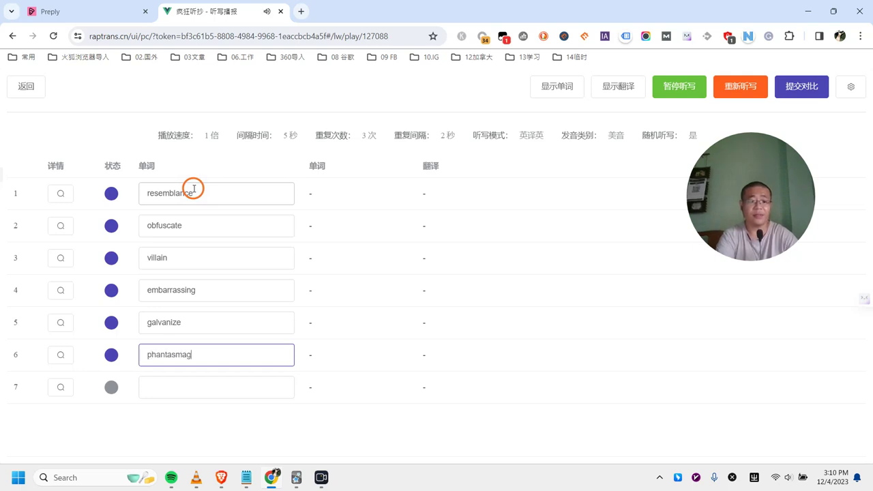
{"action": "type", "text": "oria"}
{"action": "key", "text": "Return"}
{"action": "type", "text": "paralysis"}
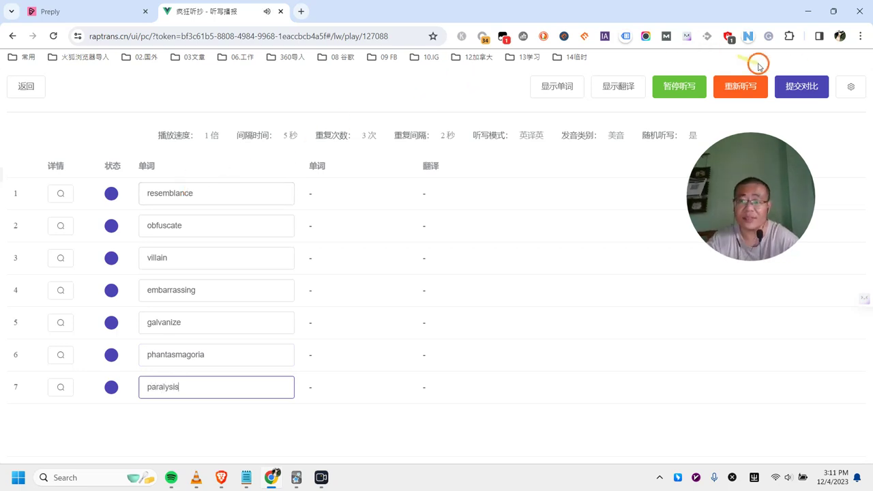
Submit the dictation for comparison and check the result of each answer
{"action": "left_click", "coordinate": [791, 86]}
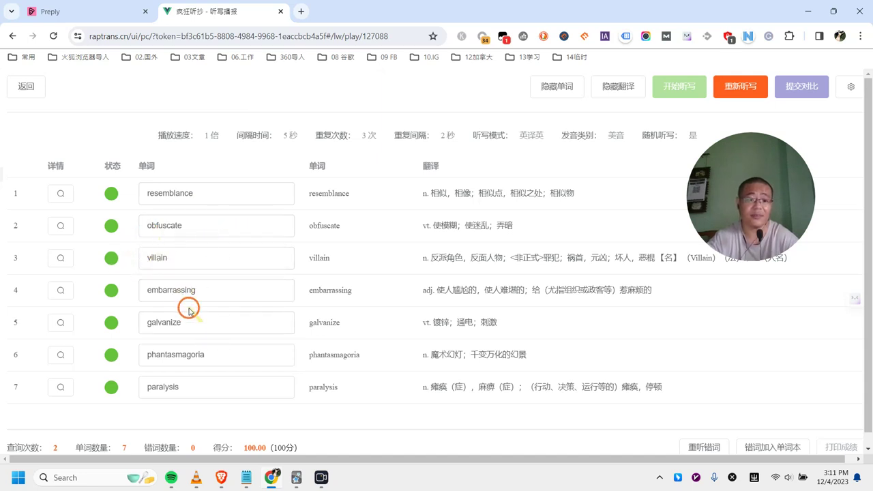
{"action": "scroll", "coordinate": [264, 329], "scroll_direction": "down", "scroll_amount": 1}
{"action": "scroll", "coordinate": [265, 329], "scroll_direction": "up", "scroll_amount": 1}
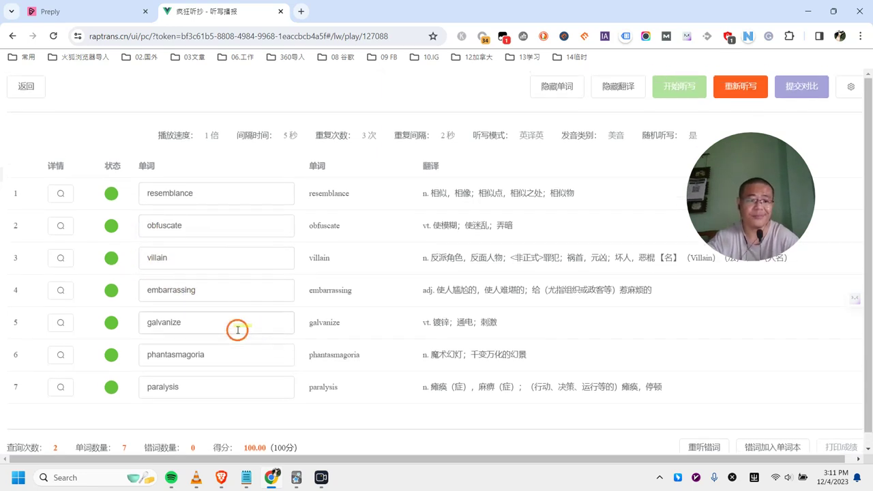
{"action": "scroll", "coordinate": [229, 300], "scroll_direction": "down", "scroll_amount": 1}
{"action": "scroll", "coordinate": [368, 321], "scroll_direction": "up", "scroll_amount": 1}
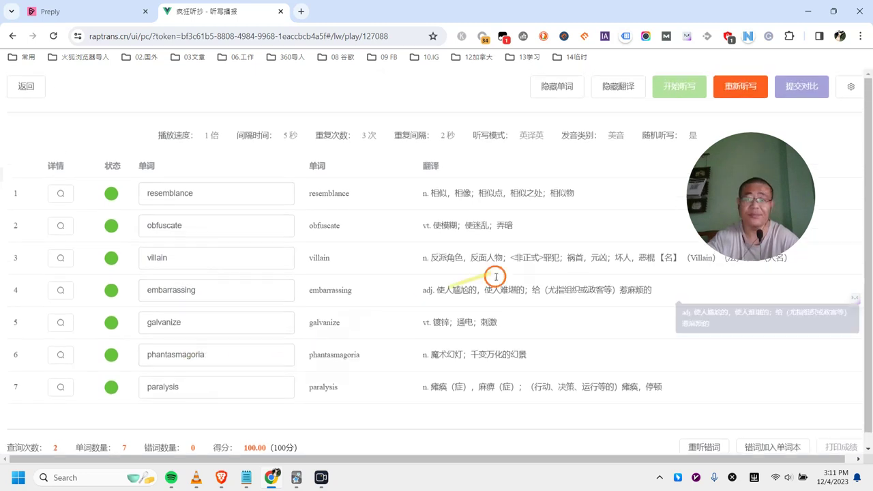
Return to the personal word library and open the 临时单词本 word list to look through its entries
{"action": "left_click", "coordinate": [40, 92]}
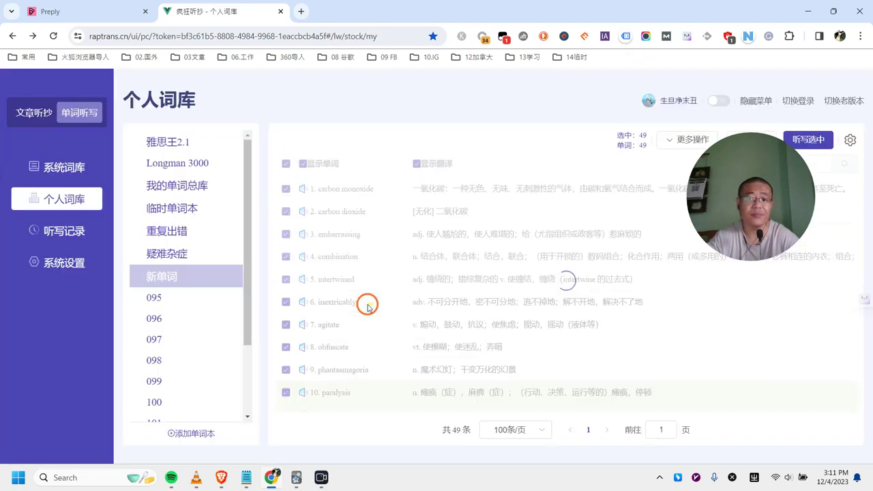
{"action": "left_click", "coordinate": [325, 478]}
{"action": "left_click", "coordinate": [329, 479]}
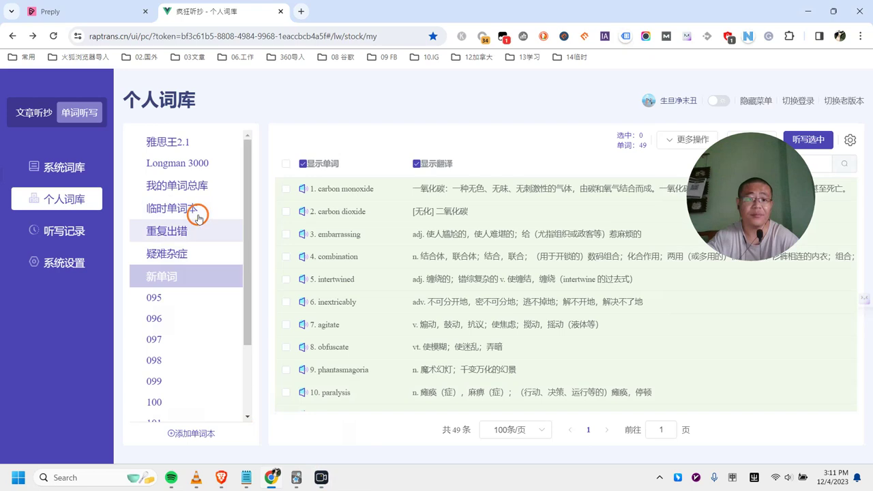
{"action": "left_click", "coordinate": [169, 209]}
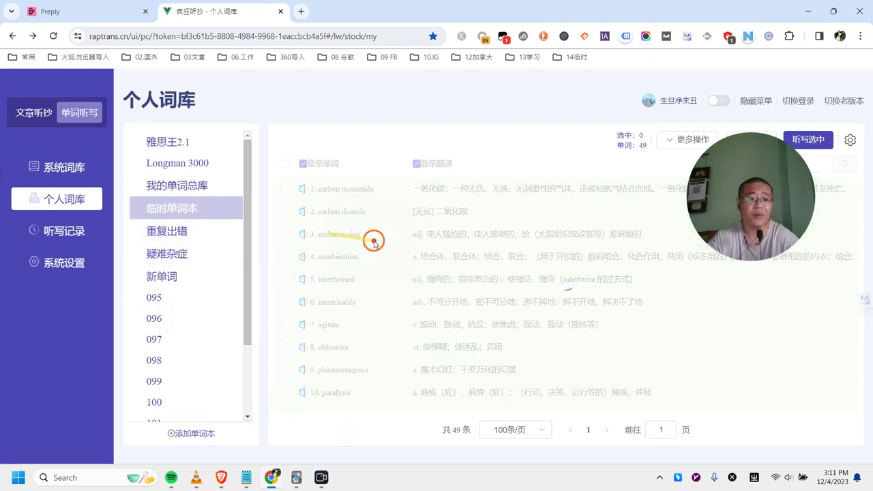
{"action": "left_click_drag", "start_coordinate": [774, 208], "coordinate": [123, 75]}
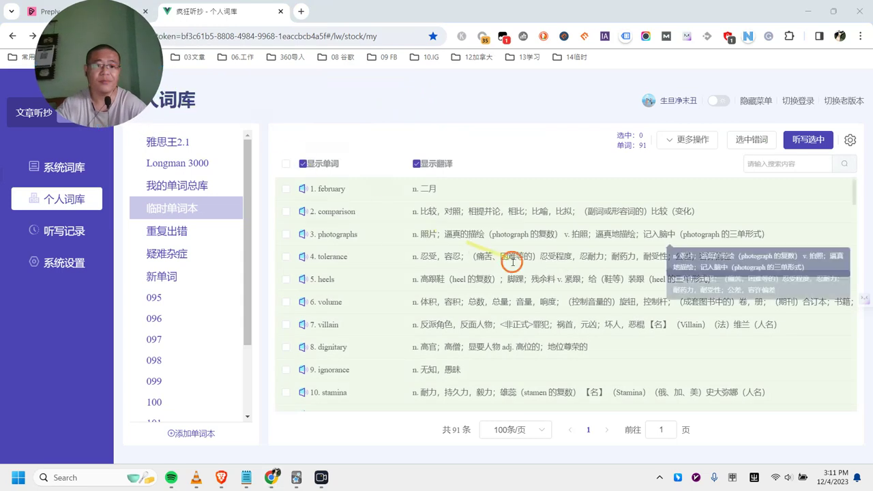
{"action": "scroll", "coordinate": [364, 326], "scroll_direction": "down", "scroll_amount": 6}
{"action": "scroll", "coordinate": [409, 328], "scroll_direction": "down", "scroll_amount": 8}
{"action": "scroll", "coordinate": [457, 338], "scroll_direction": "up", "scroll_amount": 10}
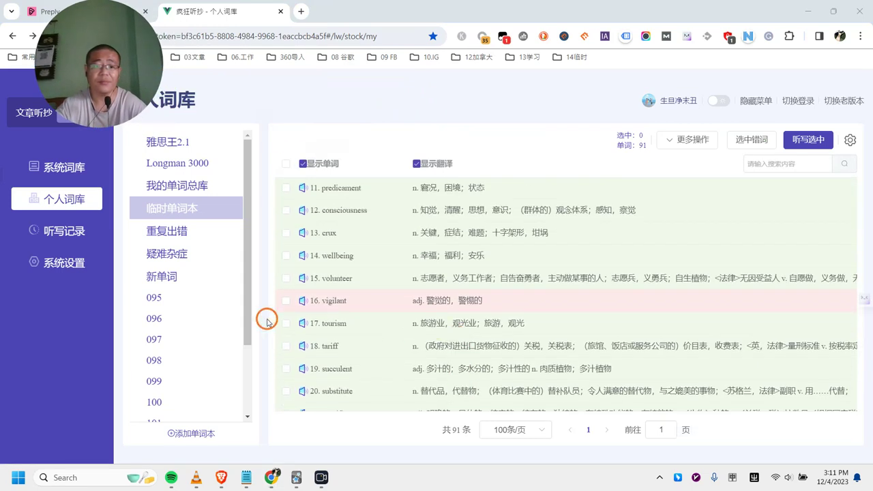
{"action": "scroll", "coordinate": [414, 275], "scroll_direction": "up", "scroll_amount": 3}
{"action": "scroll", "coordinate": [413, 275], "scroll_direction": "up", "scroll_amount": 1}
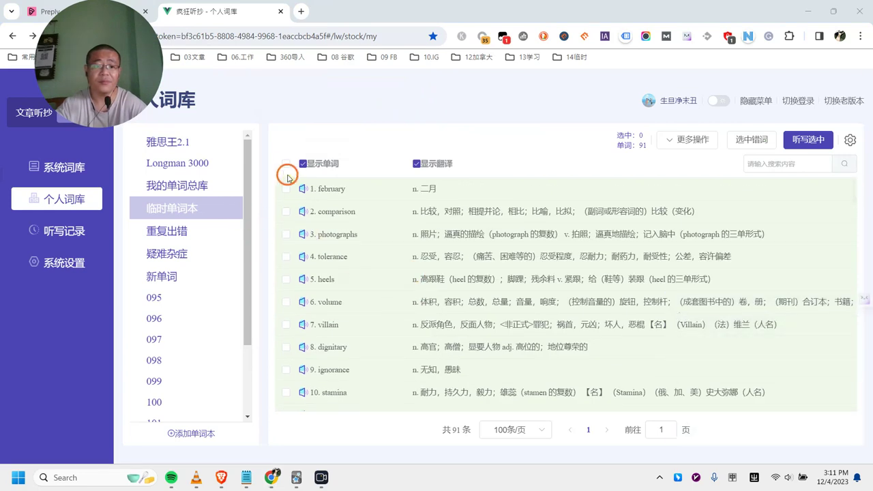
Select all words in the 临时单词本 list and start a dictation of them
{"action": "left_click", "coordinate": [286, 163]}
{"action": "scroll", "coordinate": [551, 277], "scroll_direction": "down", "scroll_amount": 20}
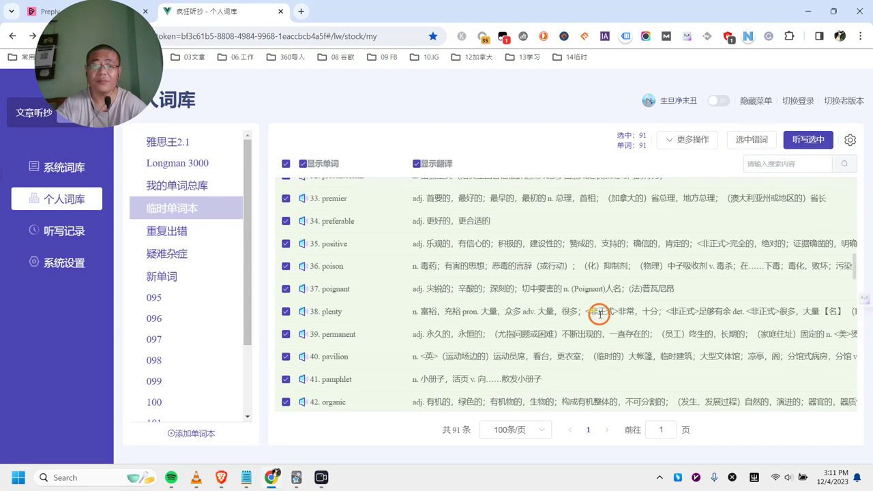
{"action": "left_click", "coordinate": [806, 139]}
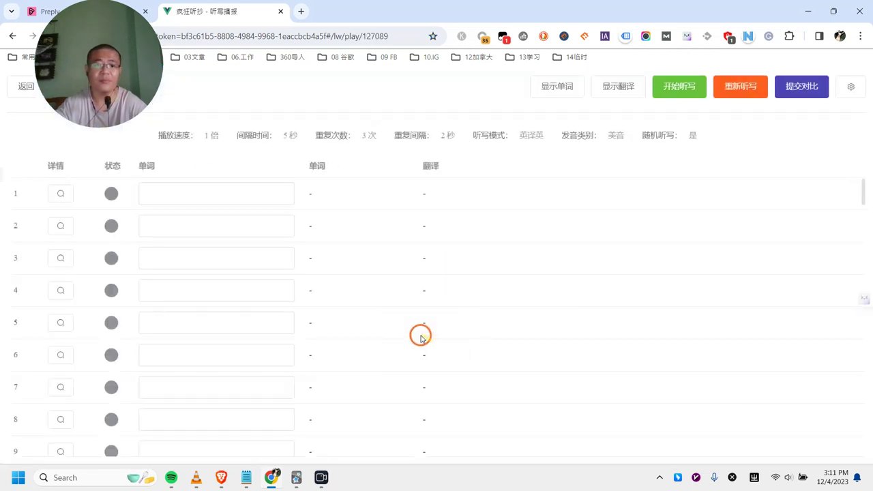
{"action": "left_click", "coordinate": [680, 86]}
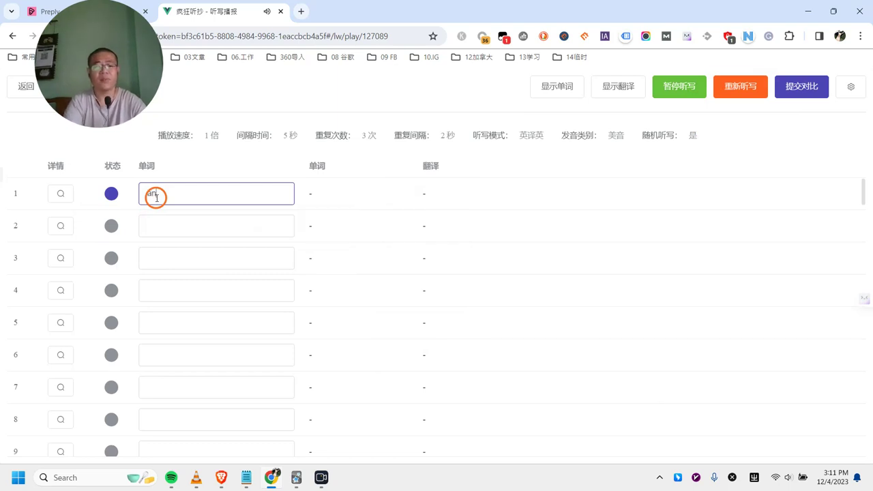
{"action": "type", "text": "onom"}
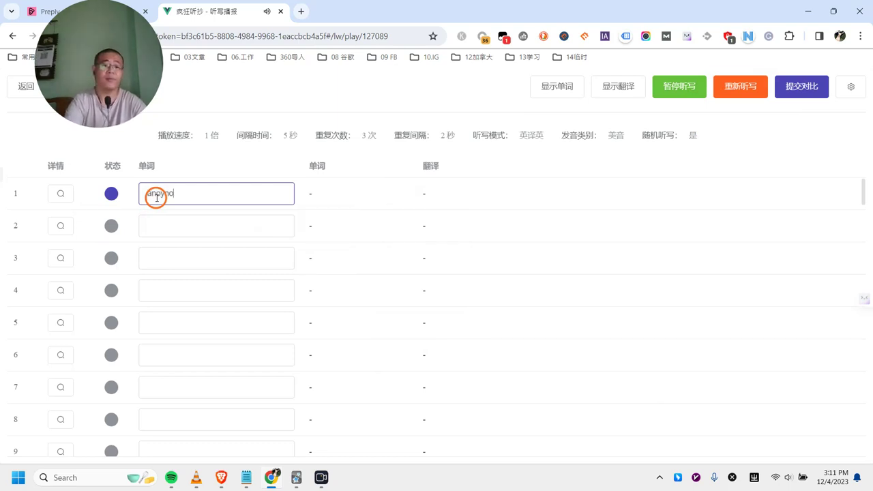
{"action": "key", "text": "BackSpace"}
{"action": "key", "text": "BackSpace"}
{"action": "key", "text": "BackSpace"}
{"action": "key", "text": "BackSpace"}
{"action": "key", "text": "BackSpace"}
{"action": "key", "text": "BackSpace"}
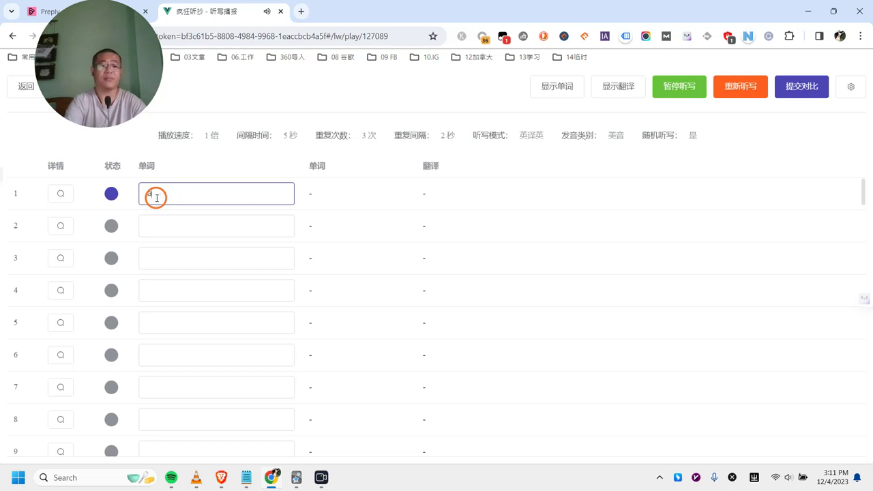
Spell the first dictated word in row 1, beginning with "ano"
{"action": "type", "text": "anoy"}
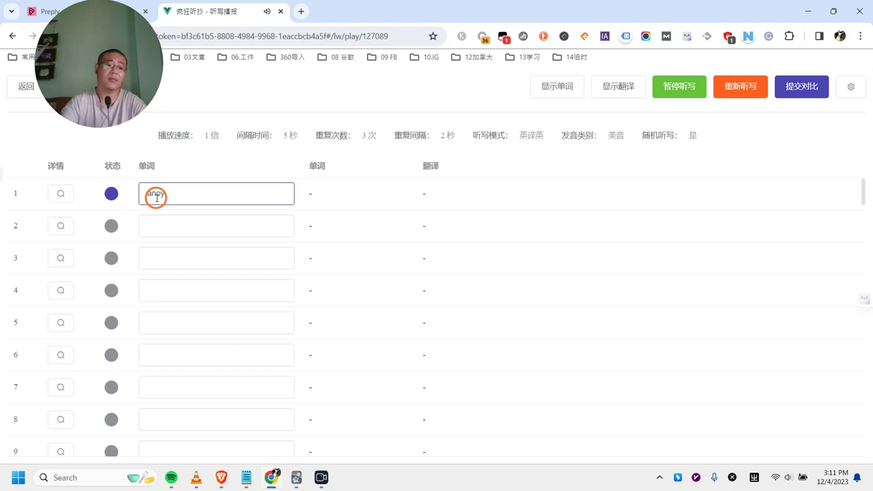
{"action": "key", "text": "BackSpace"}
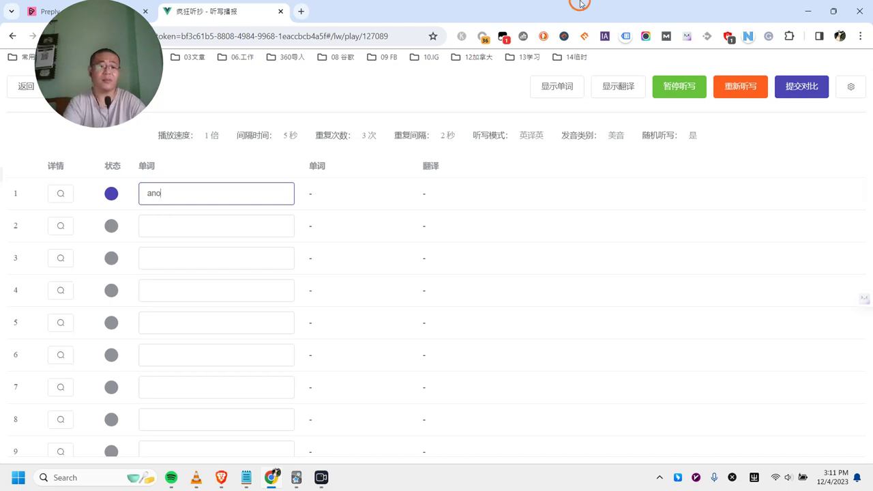
Enter "anonymous" as the dictation answer for word 1, replacing the incomplete spelling and clearing the stray text in row 2
{"action": "key", "text": "Return"}
{"action": "type", "text": "ny"}
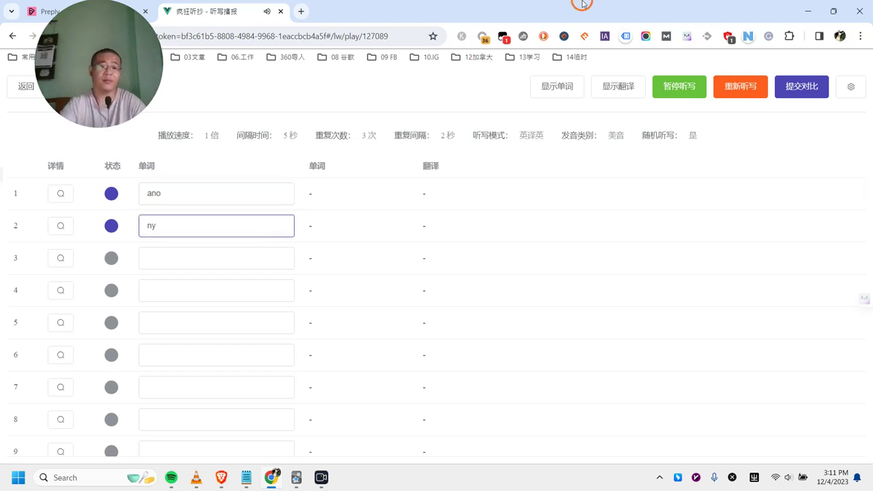
{"action": "left_click_drag", "start_coordinate": [169, 192], "coordinate": [23, 193]}
{"action": "type", "text": "anonymous"}
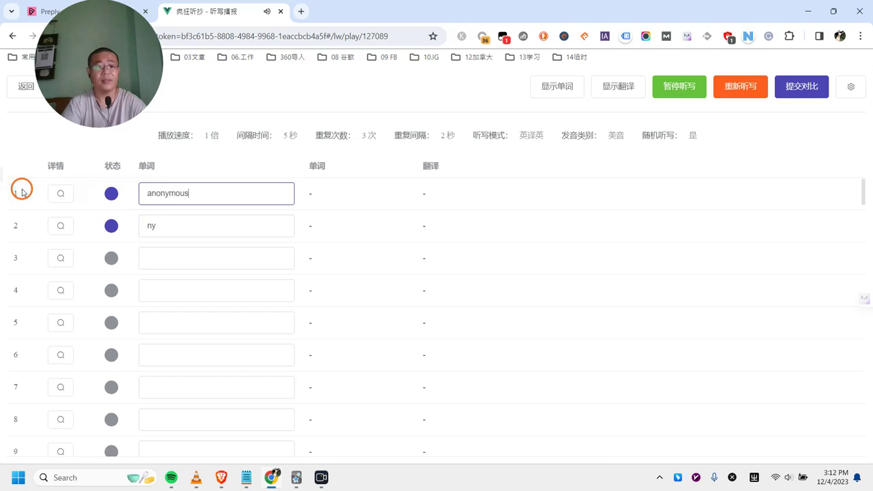
{"action": "key", "text": "Return"}
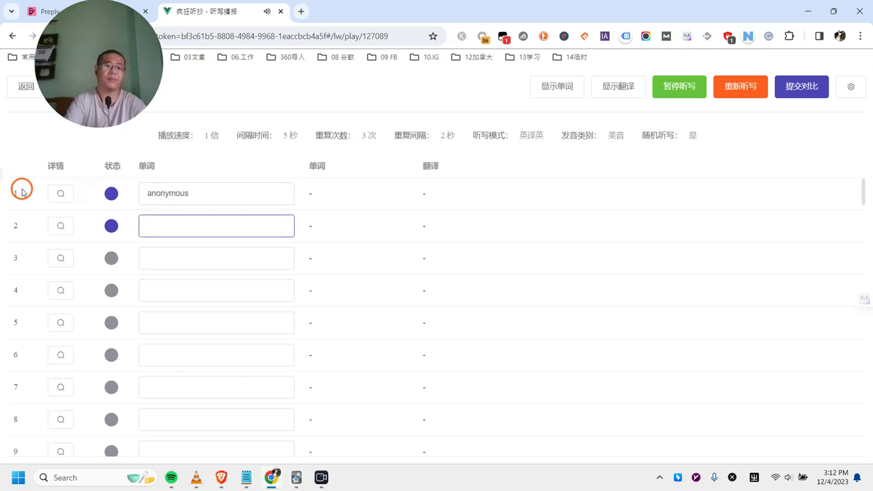
Enter "resemblance" as the answer for word 2 and "crux" for word 3
{"action": "type", "text": "resemblance"}
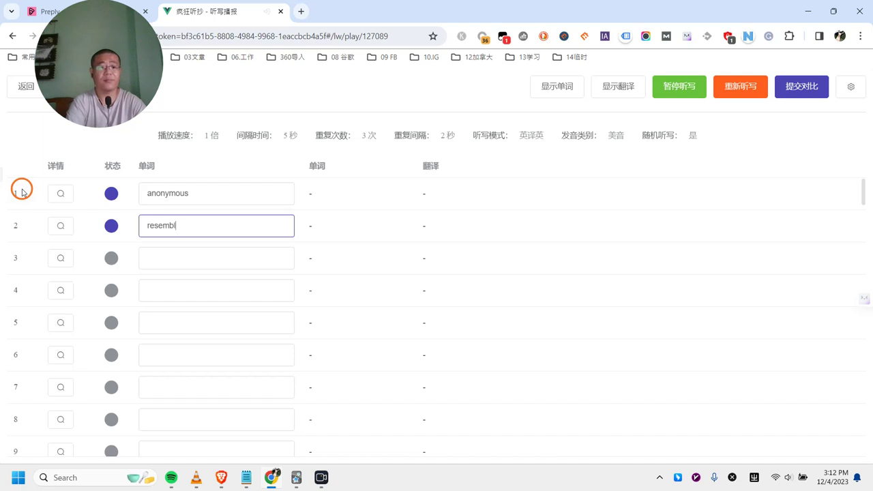
{"action": "key", "text": "Return"}
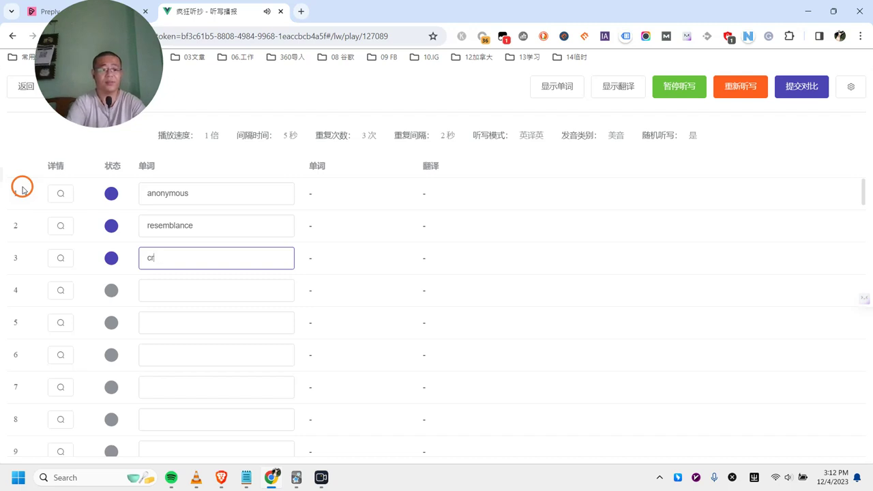
{"action": "type", "text": "crux"}
{"action": "key", "text": "Return"}
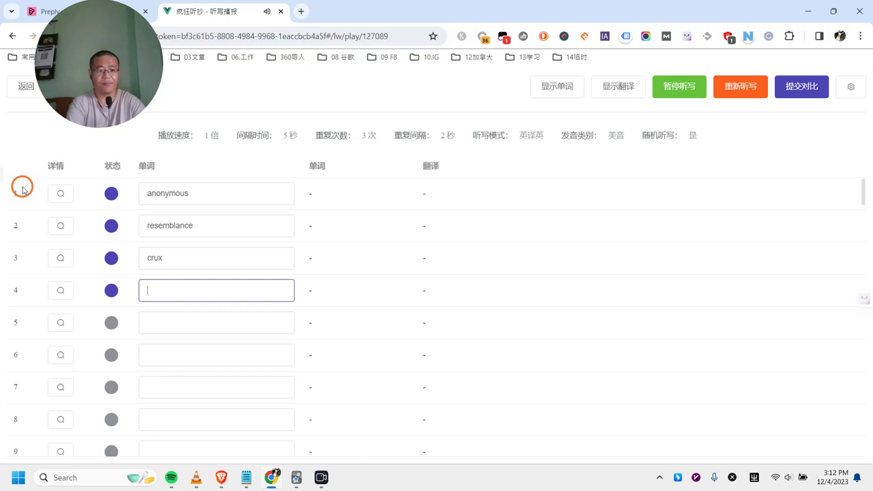
{"action": "type", "text": "ph"}
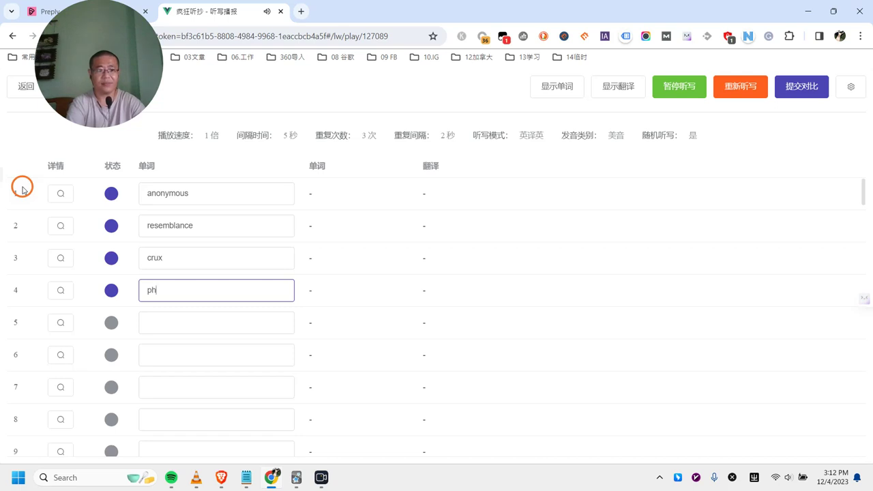
{"action": "type", "text": "pard"}
{"action": "key", "text": "BackSpace"}
{"action": "key", "text": "BackSpace"}
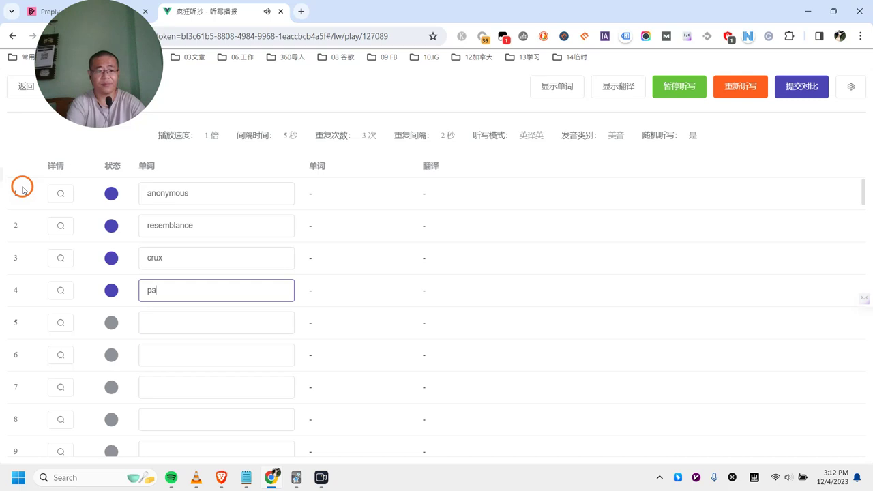
{"action": "key", "text": "BackSpace"}
{"action": "type", "text": "pa"}
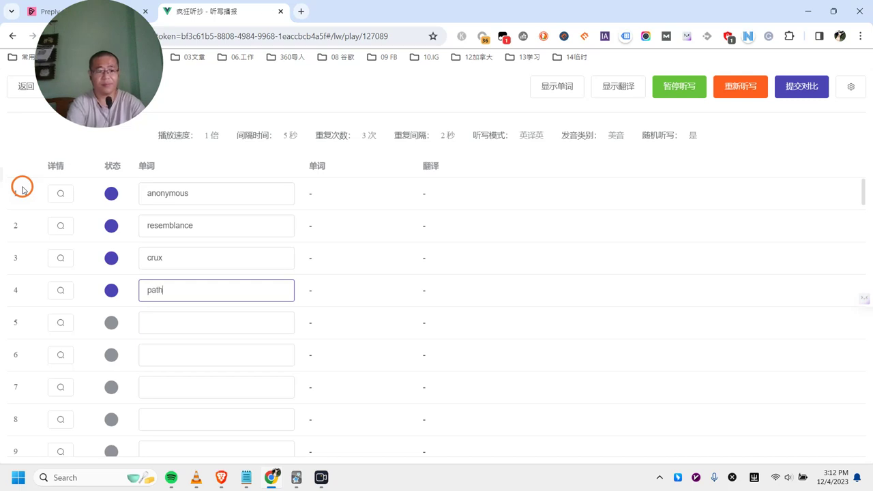
{"action": "key", "text": "BackSpace"}
{"action": "key", "text": "BackSpace"}
{"action": "key", "text": "BackSpace"}
{"action": "key", "text": "BackSpace"}
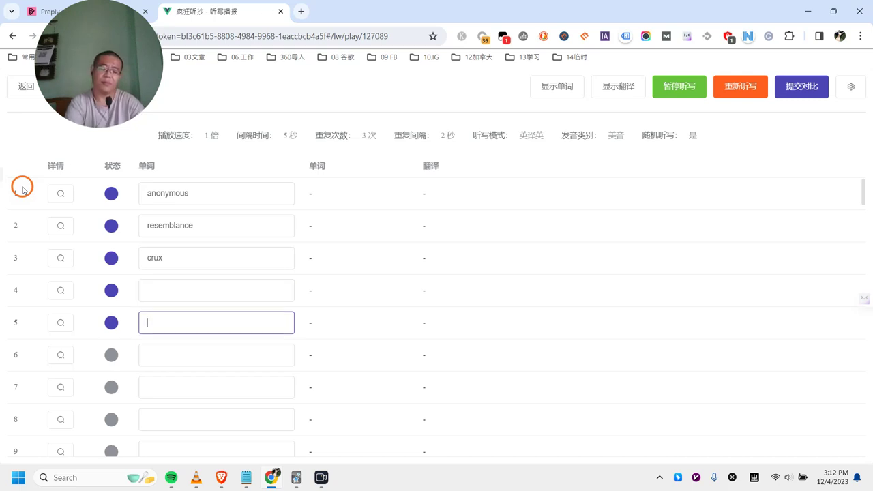
Enter "consciousness" as the dictation answer for word 5, correcting the spelling
{"action": "type", "text": "conscious"}
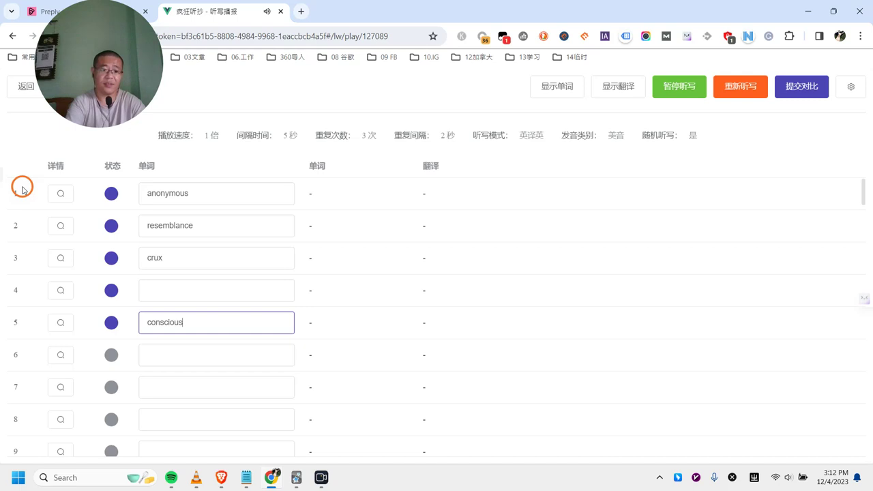
{"action": "key", "text": "BackSpace"}
{"action": "type", "text": "ness"}
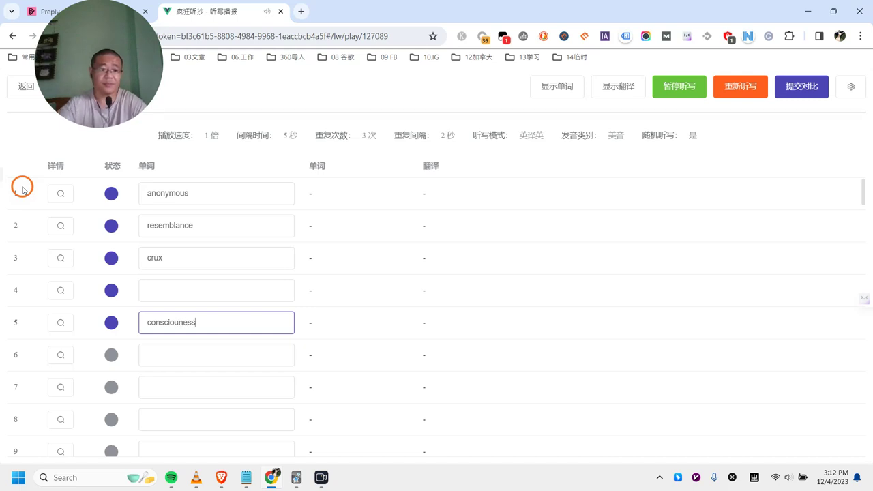
{"action": "left_click", "coordinate": [180, 323]}
{"action": "type", "text": "s"}
{"action": "key", "text": "ctrl+a"}
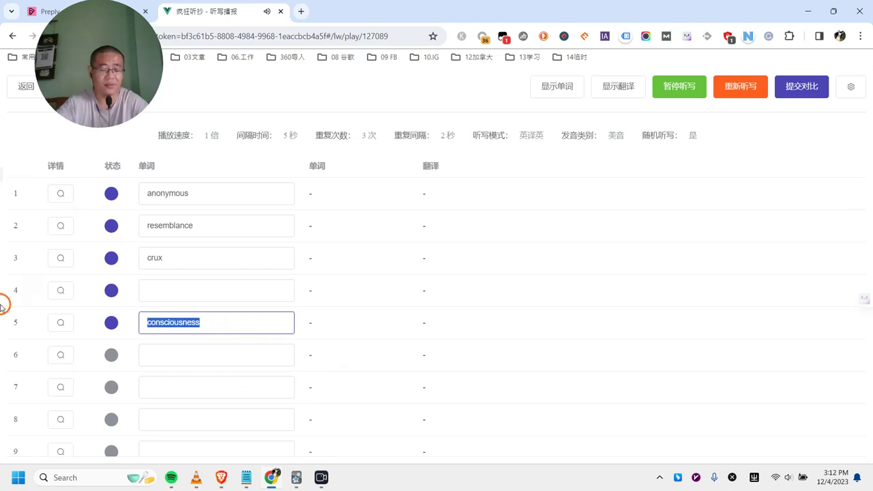
{"action": "type", "text": "consci"}
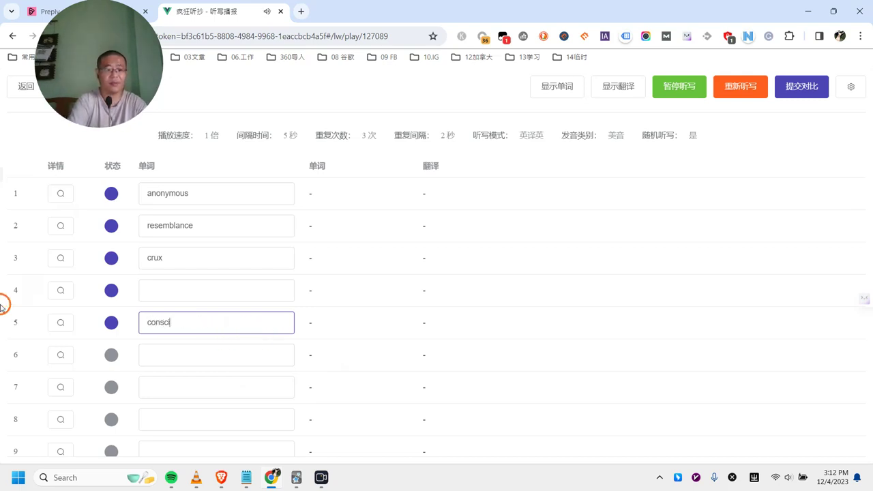
{"action": "type", "text": "ousness"}
Go back to the skipped word 4 and enter "pamphlet" as its answer
{"action": "left_click", "coordinate": [178, 292]}
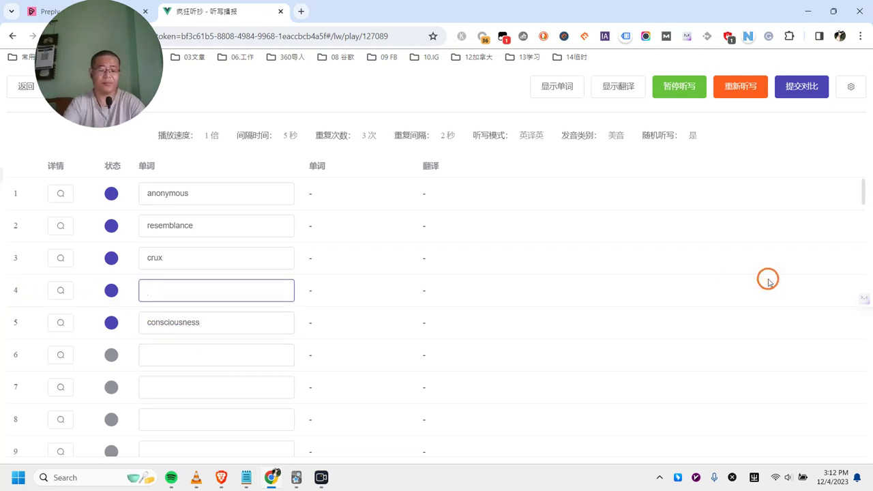
{"action": "type", "text": "paph"}
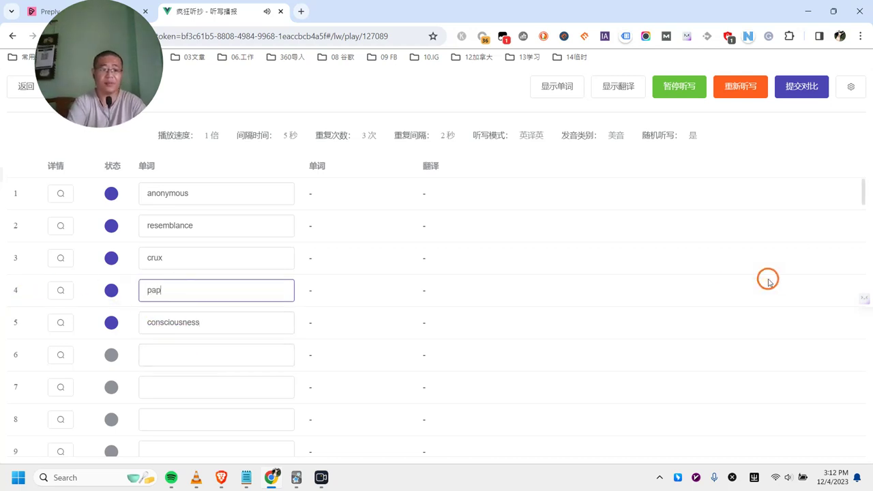
{"action": "key", "text": "BackSpace"}
{"action": "key", "text": "BackSpace"}
{"action": "type", "text": "mphlet"}
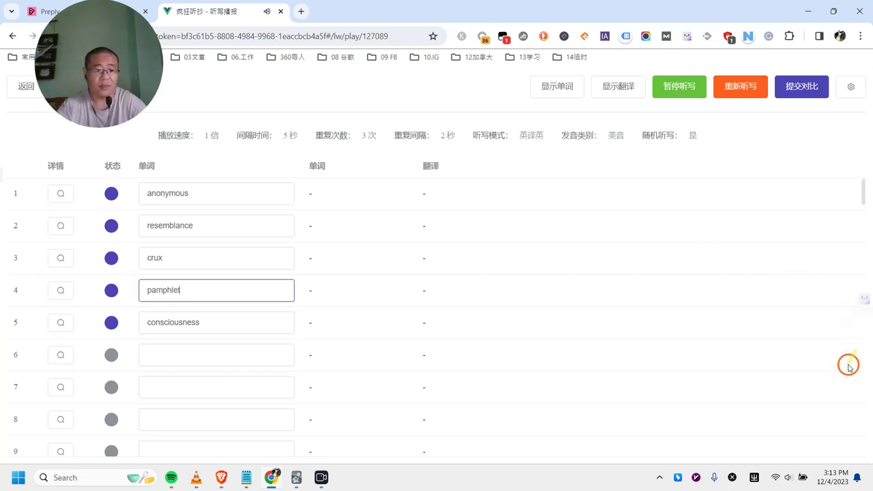
Enter "february" as the dictation answer for word 6
{"action": "left_click", "coordinate": [242, 356]}
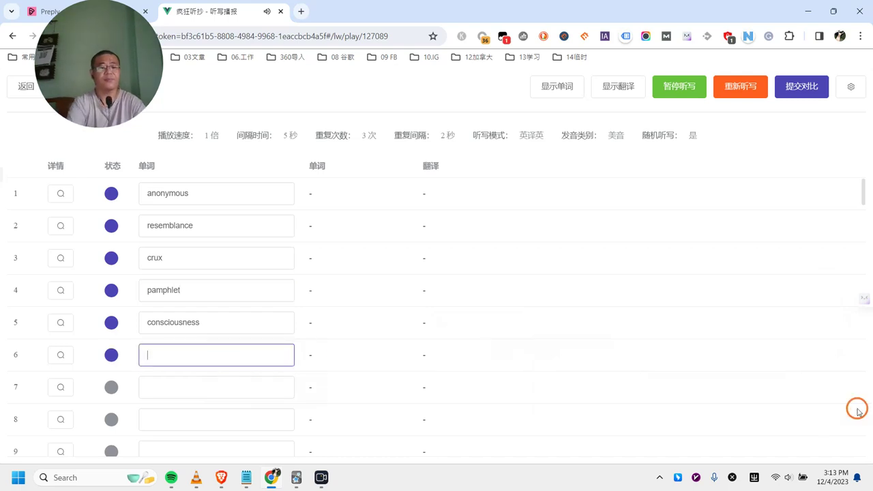
{"action": "type", "text": "february"}
{"action": "key", "text": "Return"}
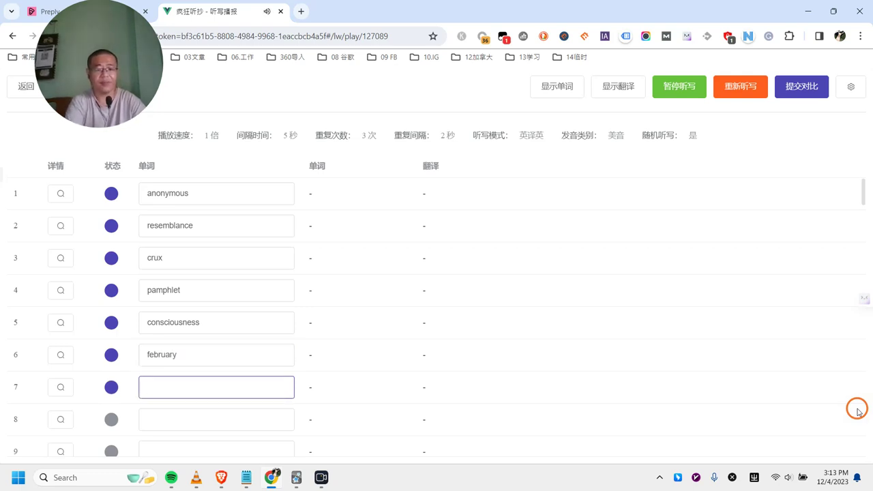
{"action": "type", "text": "voli"}
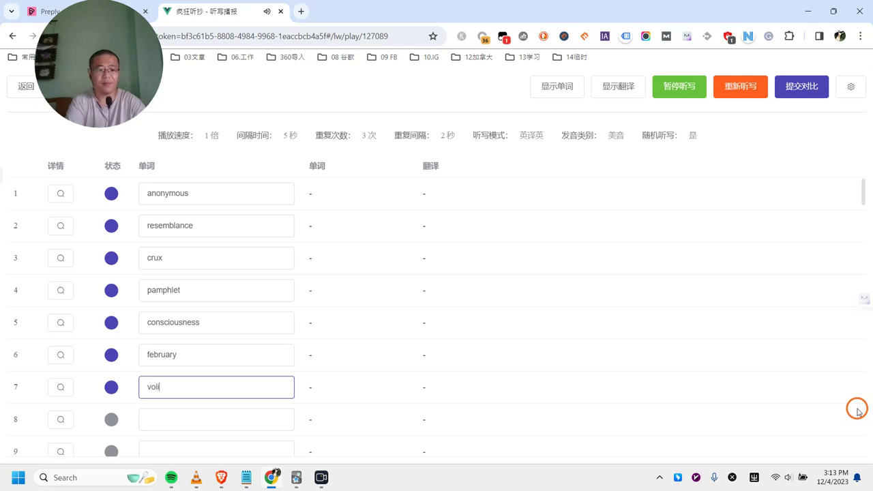
{"action": "key", "text": "BackSpace"}
{"action": "key", "text": "BackSpace"}
{"action": "key", "text": "BackSpace"}
{"action": "key", "text": "BackSpace"}
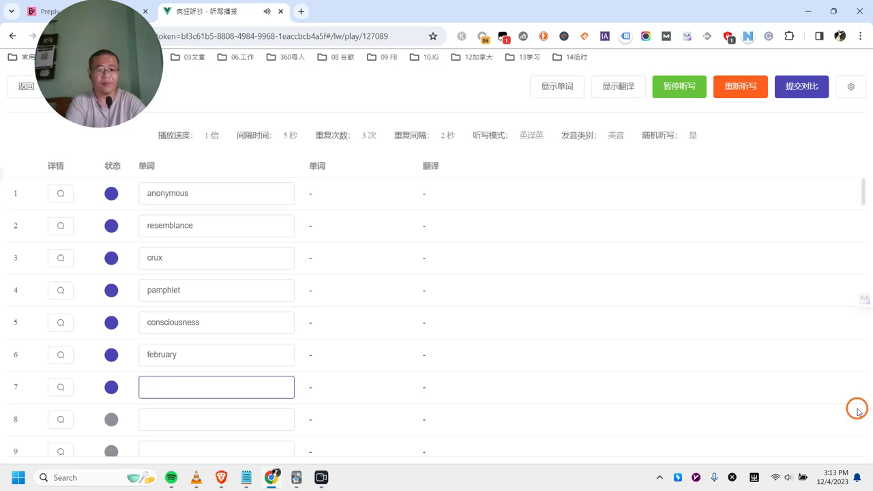
{"action": "type", "text": "vo"}
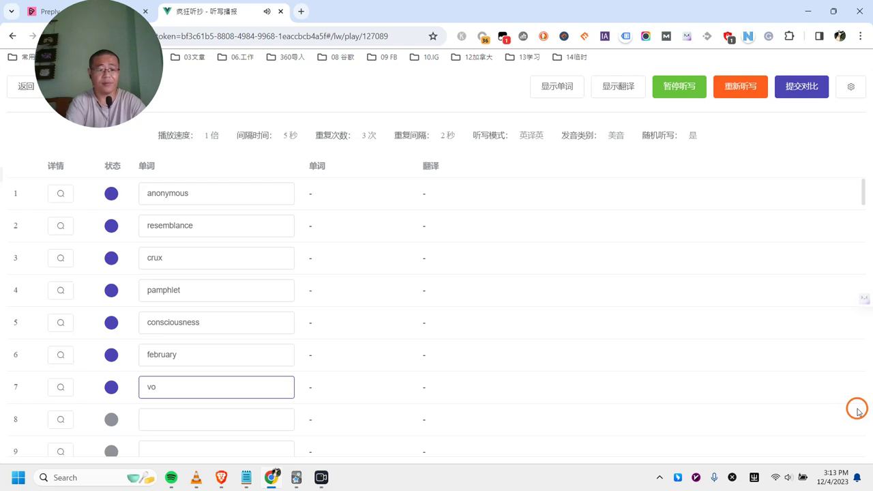
{"action": "type", "text": "ilu"}
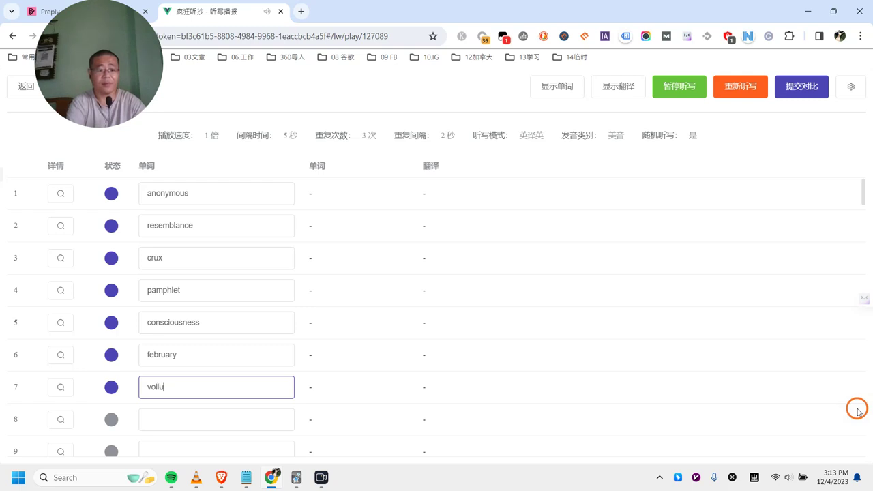
{"action": "type", "text": "nteer"}
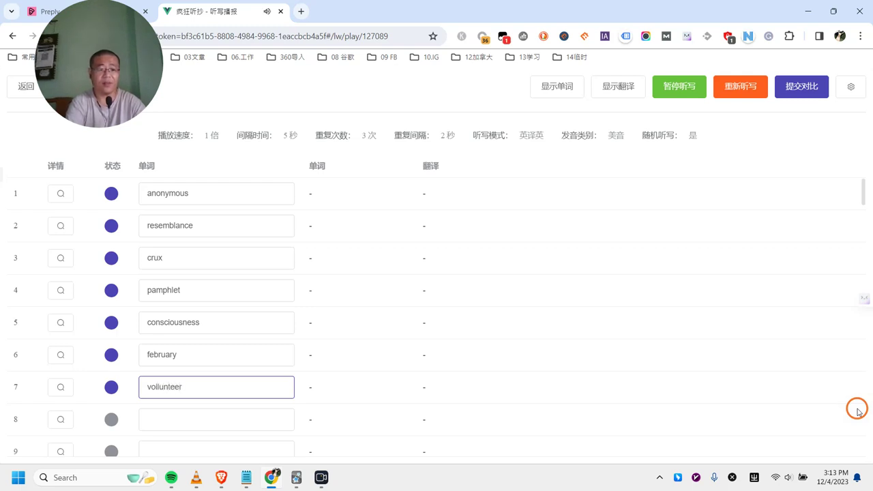
{"action": "key", "text": "BackSpace"}
{"action": "key", "text": "BackSpace"}
{"action": "key", "text": "BackSpace"}
{"action": "key", "text": "BackSpace"}
{"action": "key", "text": "BackSpace"}
{"action": "key", "text": "BackSpace"}
{"action": "key", "text": "BackSpace"}
{"action": "key", "text": "BackSpace"}
{"action": "key", "text": "BackSpace"}
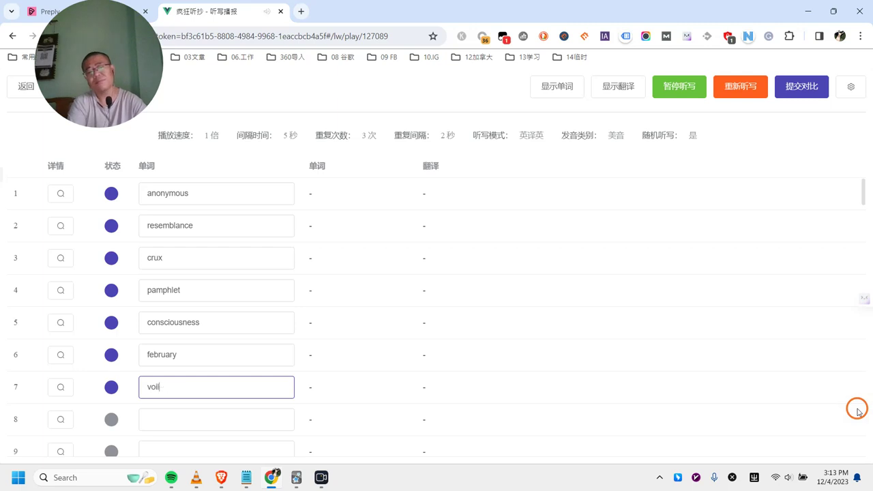
{"action": "type", "text": "lolun"}
{"action": "key", "text": "Return"}
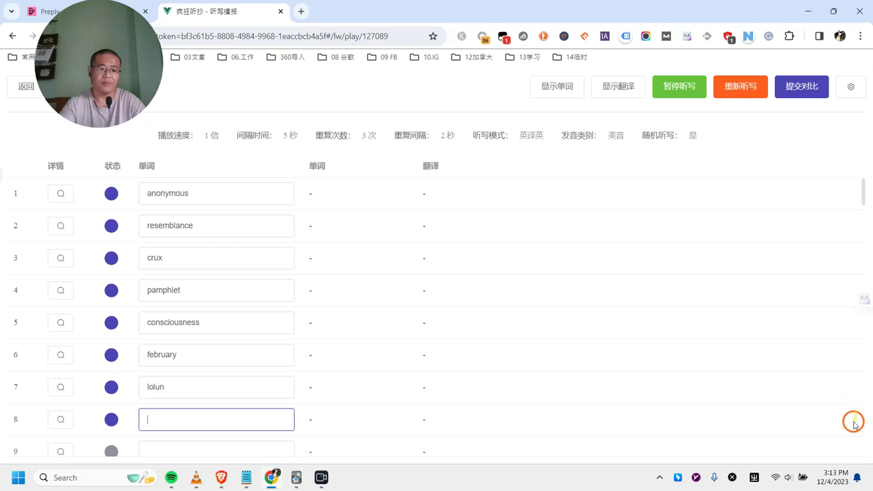
Replace the answer for word 7 with "volunteer" and enter "wellbeing" for word 8
{"action": "left_click_drag", "start_coordinate": [218, 386], "coordinate": [134, 382]}
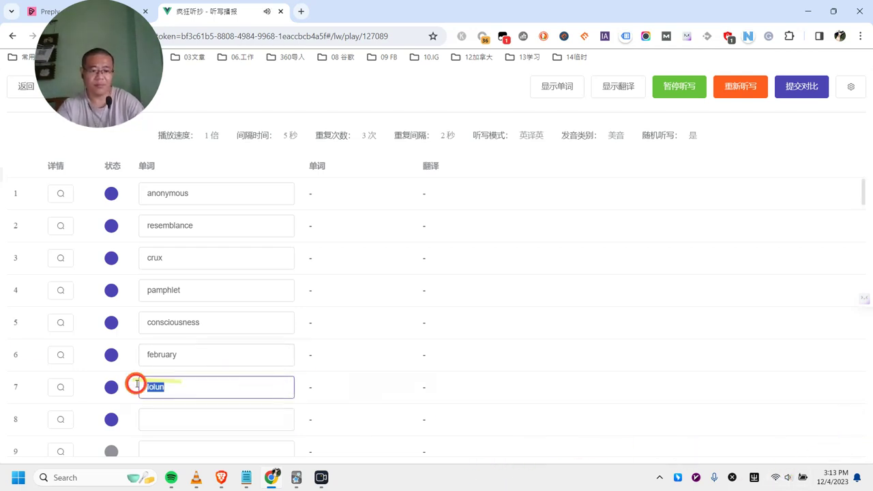
{"action": "type", "text": "volunteer"}
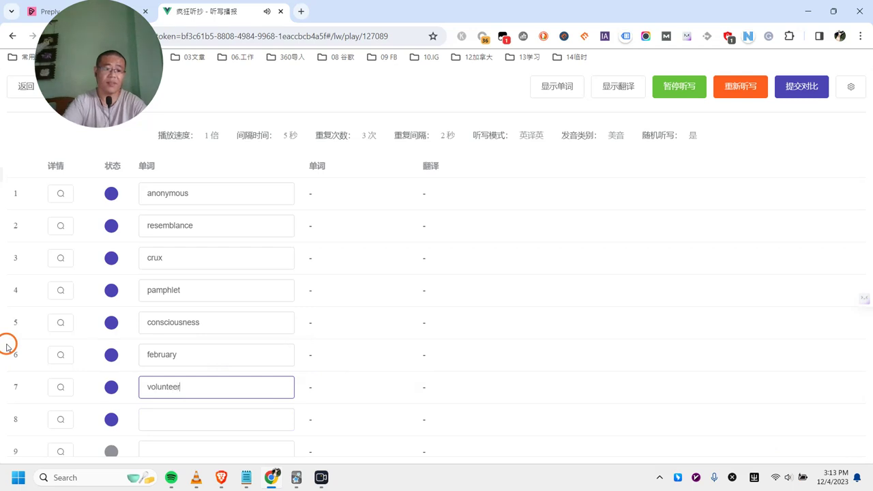
{"action": "key", "text": "Tab"}
{"action": "type", "text": "wellbeing"}
{"action": "key", "text": "Tab"}
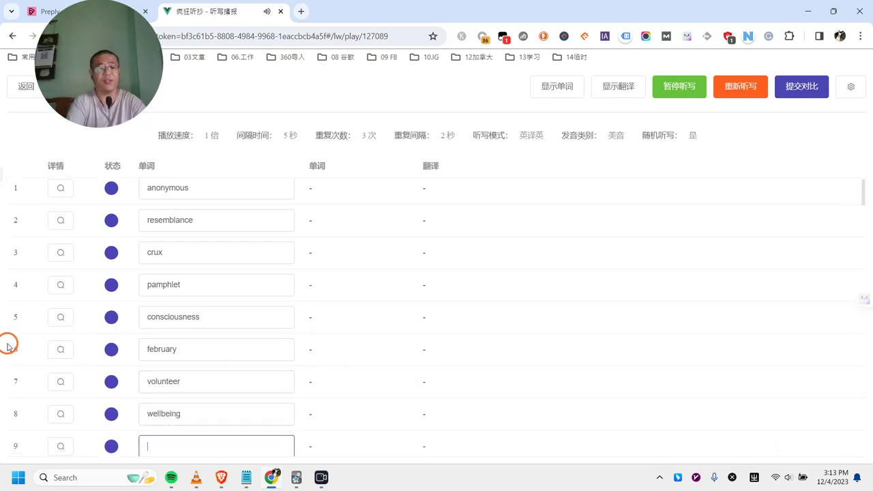
Enter "presume" as the answer for word 9 and "stamina" for word 10
{"action": "type", "text": "presume"}
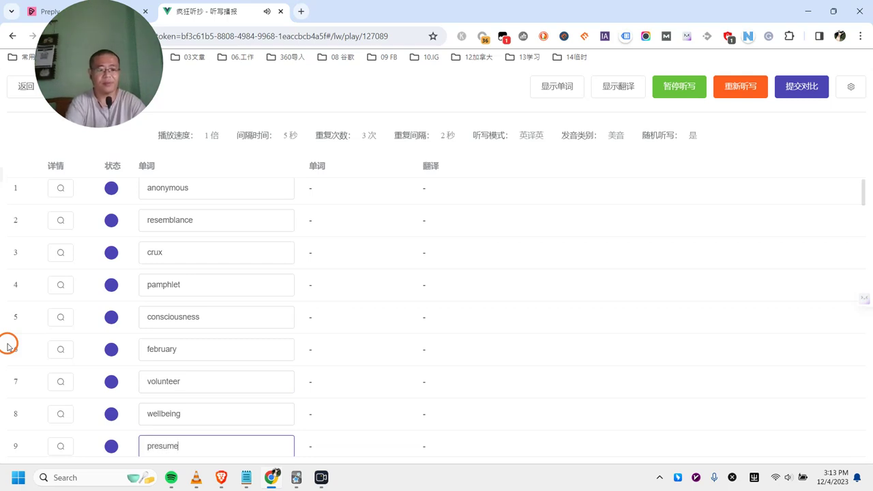
{"action": "key", "text": "Tab"}
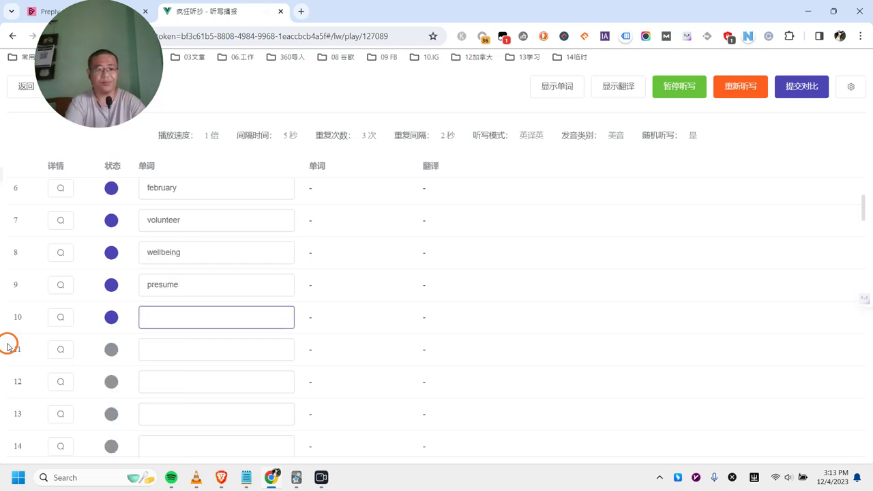
{"action": "type", "text": "stamina"}
{"action": "key", "text": "Tab"}
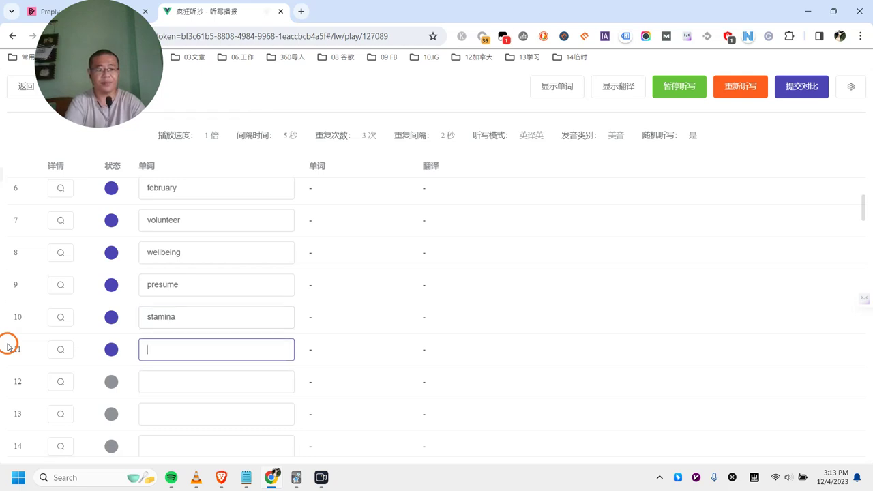
Fill in the answers for words 11 to 13 with "tarrif", "villain" and "presenteeism"
{"action": "type", "text": "tarrif"}
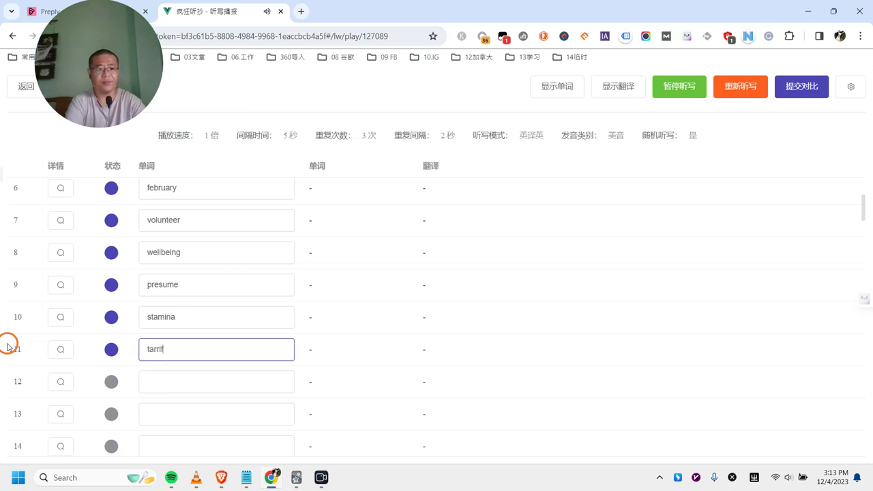
{"action": "key", "text": "Return"}
{"action": "type", "text": "villain"}
{"action": "key", "text": "Return"}
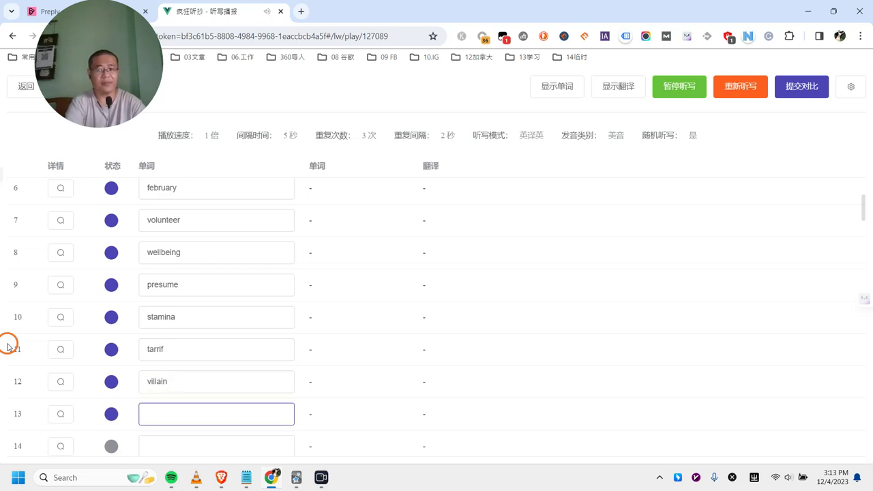
{"action": "type", "text": "presenteeism"}
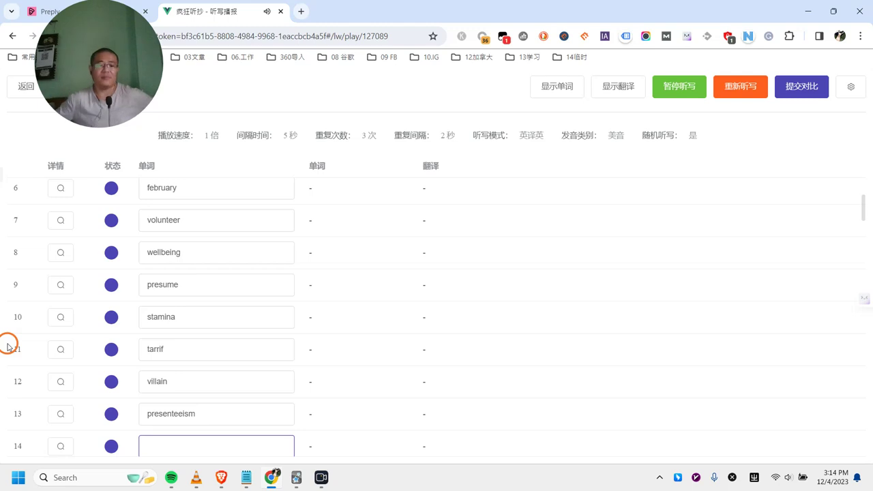
Enter "specific" as the dictation answer for word 14 and "novella" for word 15
{"action": "type", "text": "s"}
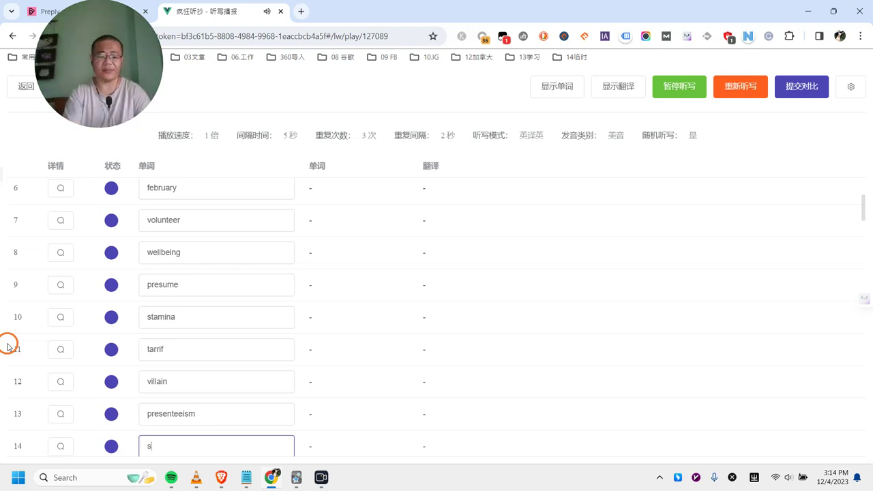
{"action": "type", "text": "pecifi"}
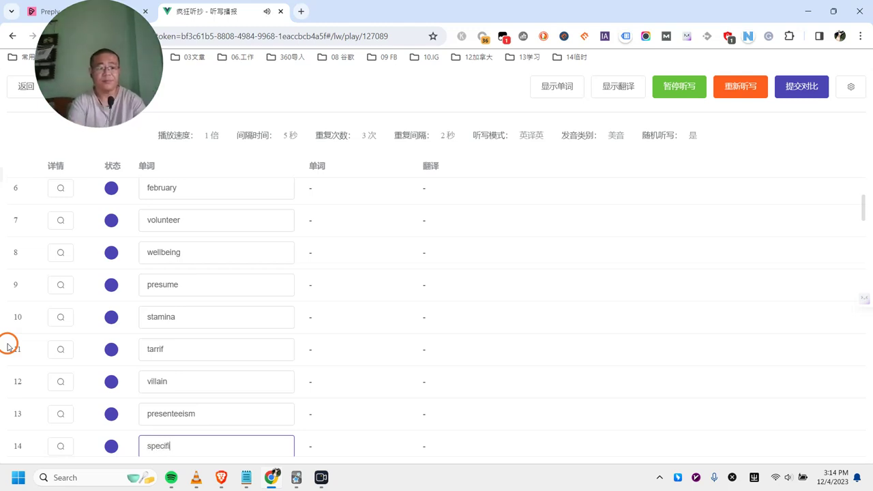
{"action": "type", "text": "cnovella"}
{"action": "key", "text": "Return"}
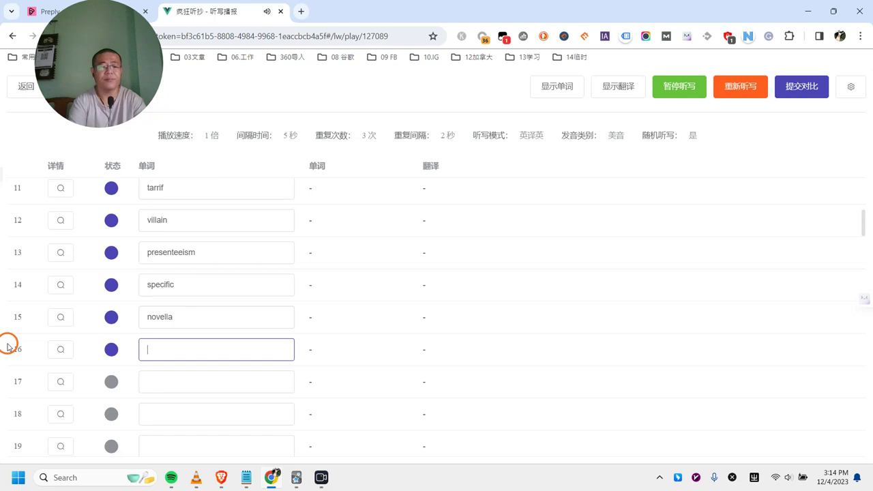
Fill in "tourism" as the answer for word 16 and "hire out" for word 17
{"action": "type", "text": "tourism"}
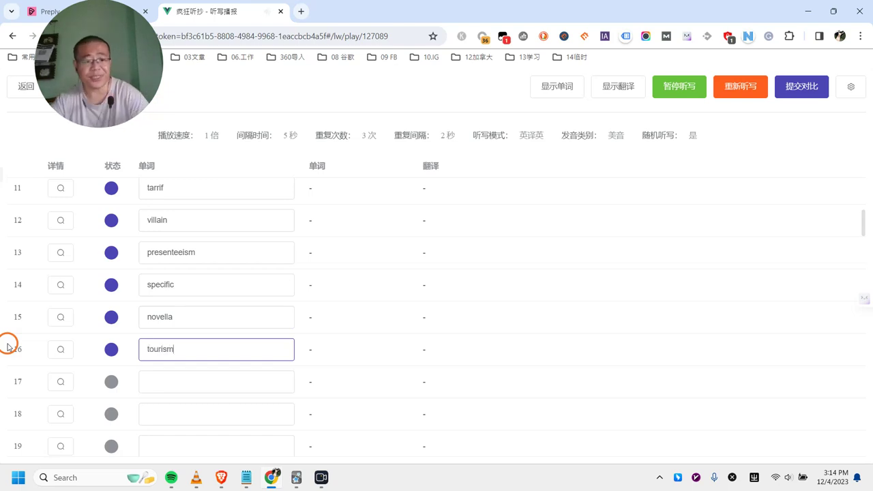
{"action": "key", "text": "Return"}
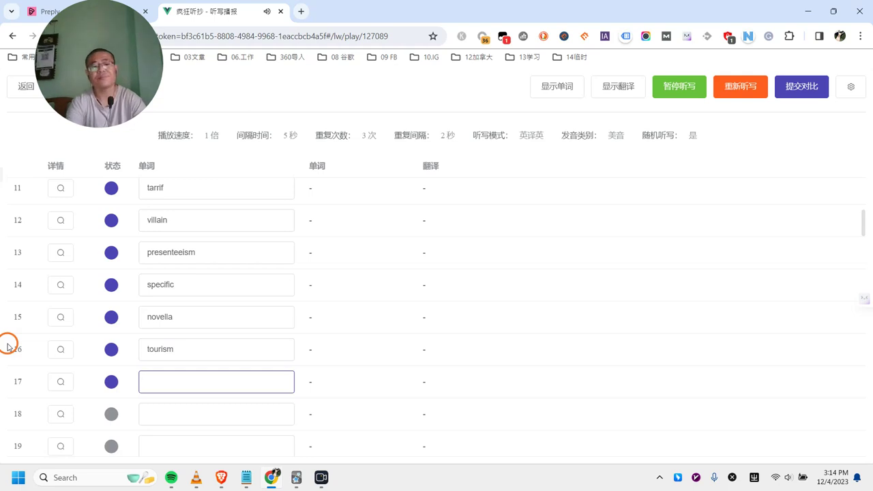
{"action": "type", "text": "hi"}
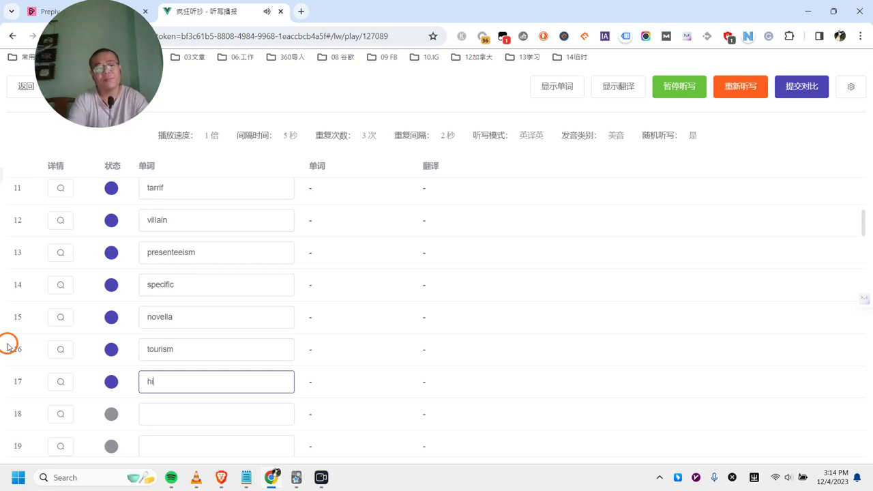
{"action": "type", "text": "re out"}
{"action": "key", "text": "Return"}
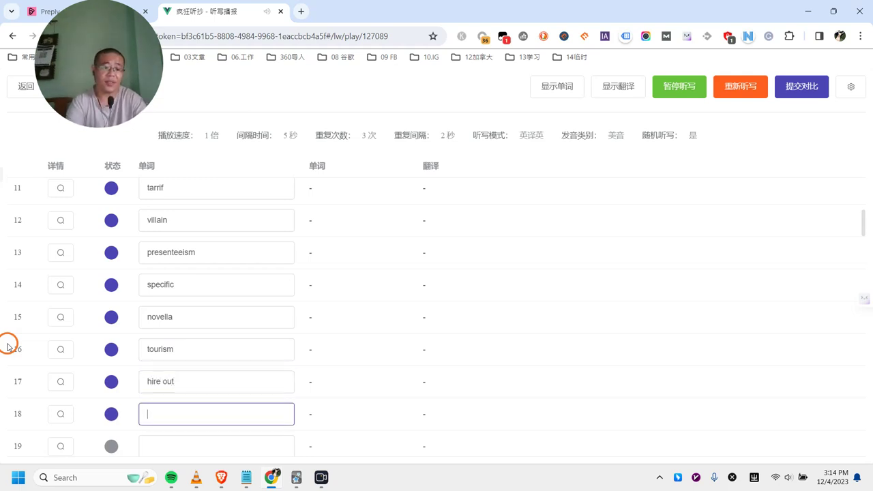
Enter "ignorance" as the answer for word 18 and "lettuce" for word 19
{"action": "type", "text": "ignorance"}
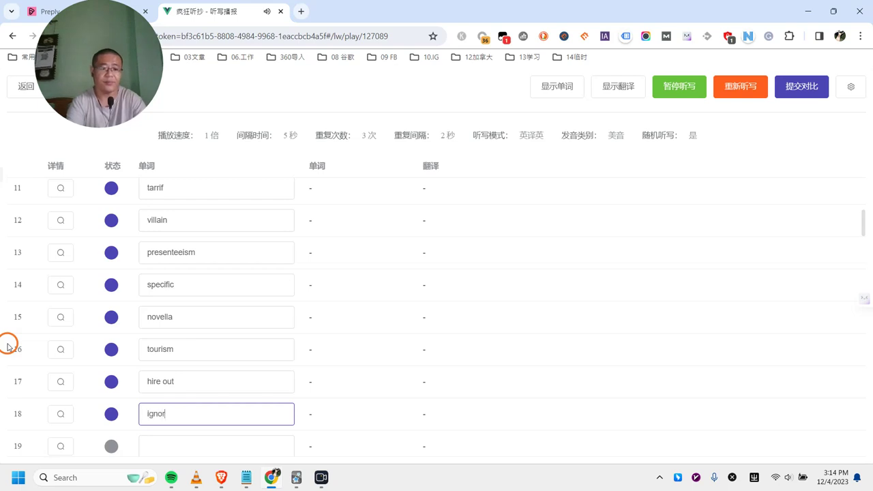
{"action": "key", "text": "Return"}
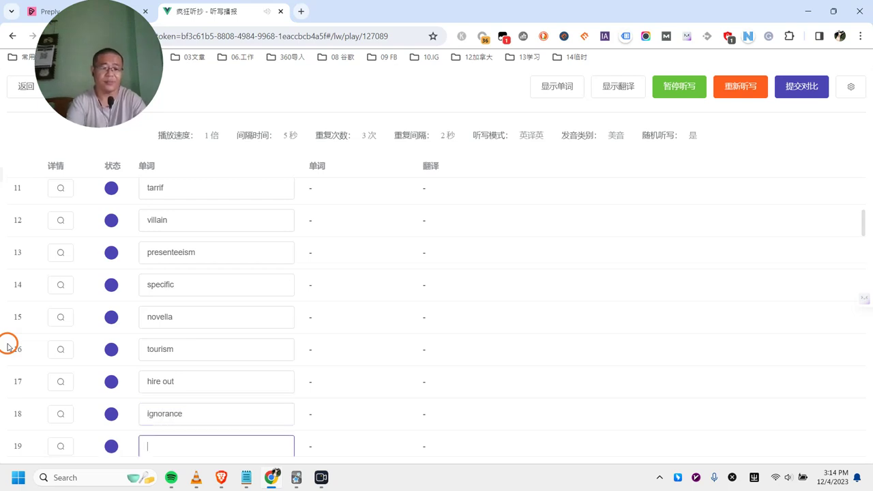
{"action": "type", "text": "lettuce"}
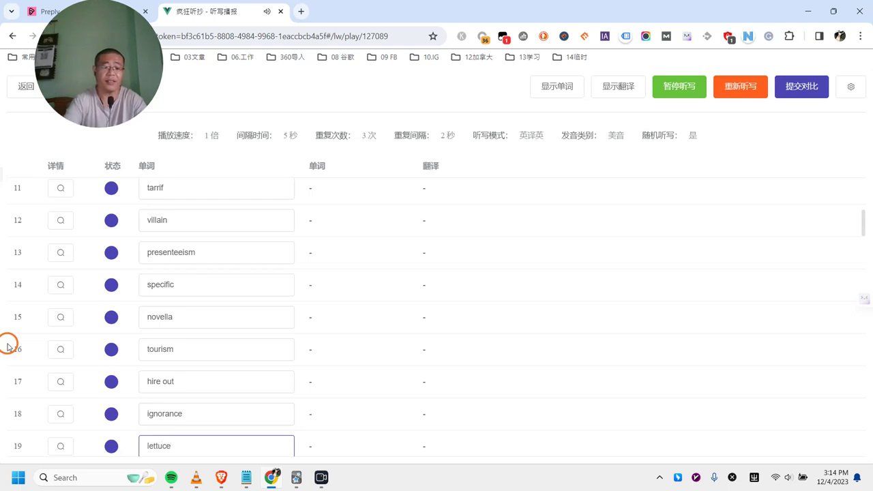
{"action": "key", "text": "Return"}
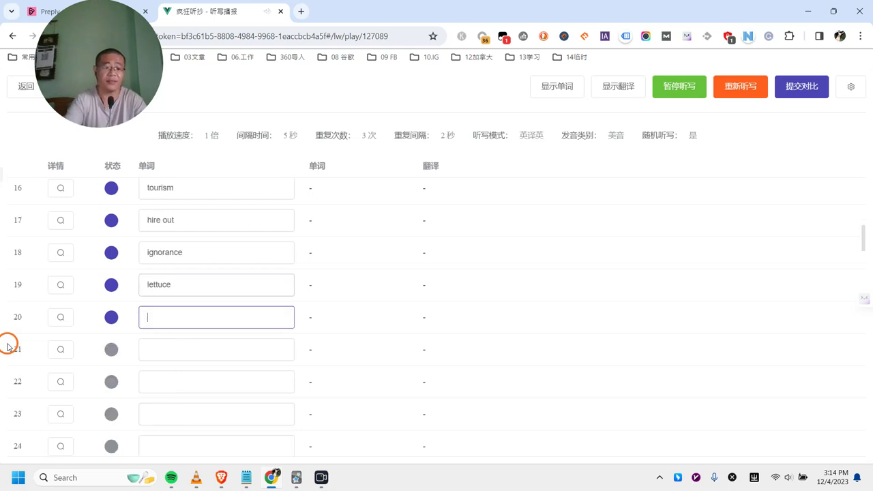
Answer word 20 with "elicit" and word 21 with "injury"
{"action": "type", "text": "elicit"}
{"action": "key", "text": "Return"}
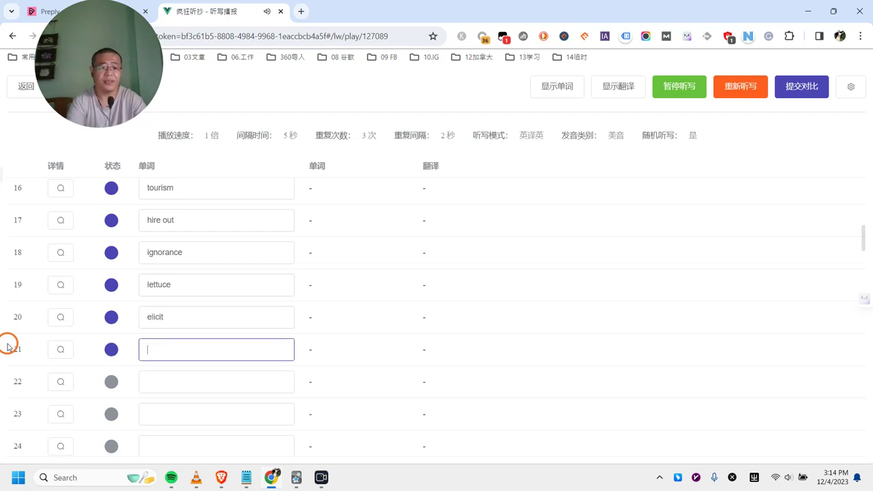
{"action": "type", "text": "injury"}
{"action": "key", "text": "Return"}
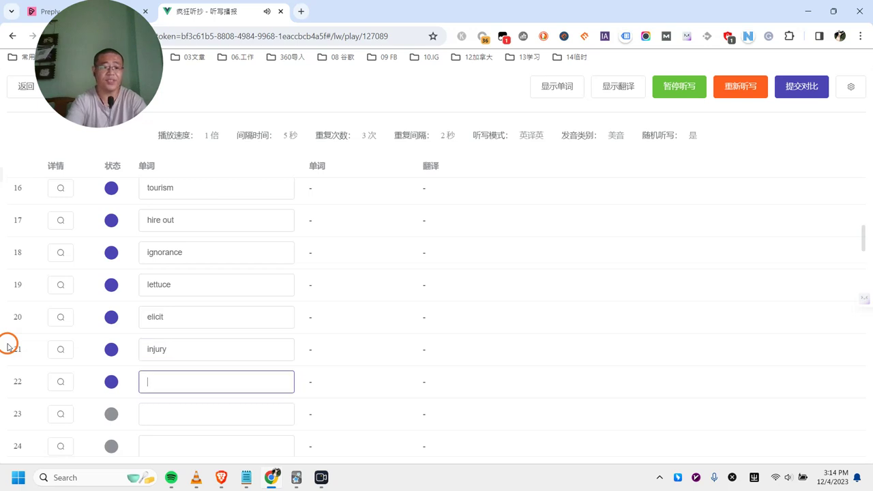
Enter "abandance" as the dictation answer for word 22, clearing the first spelling attempt
{"action": "type", "text": "a"}
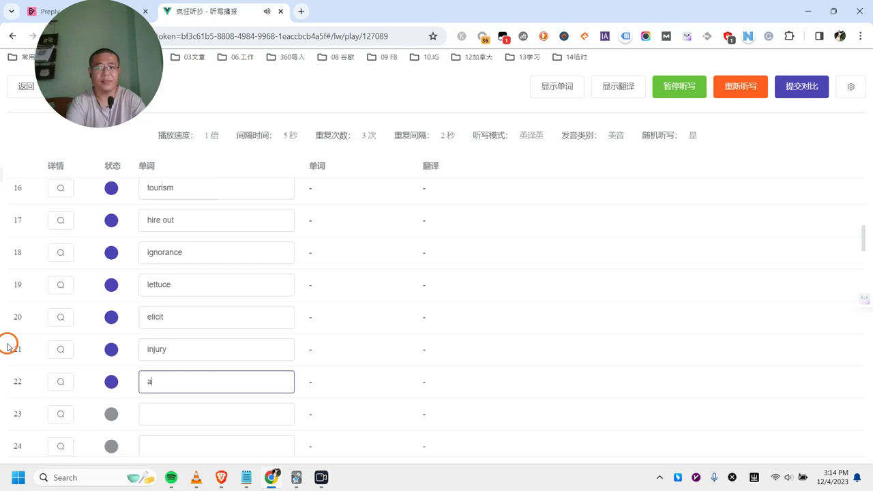
{"action": "type", "text": "banond"}
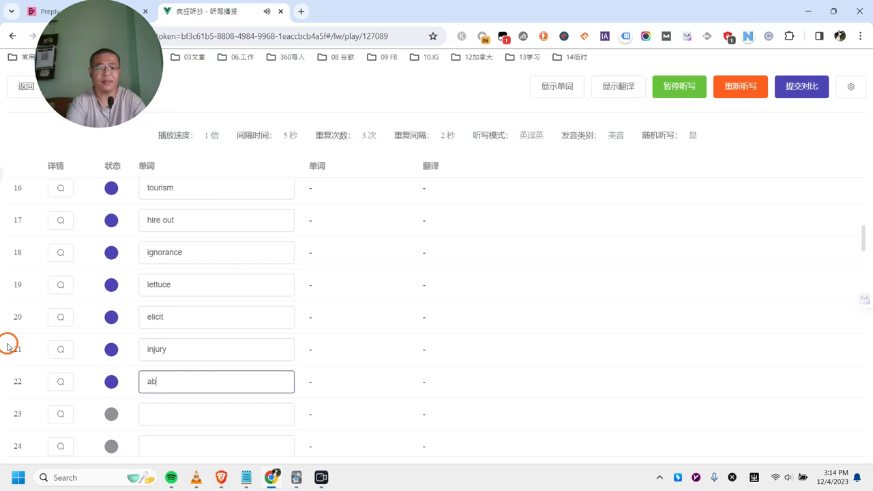
{"action": "key", "text": "BackSpace"}
{"action": "key", "text": "BackSpace"}
{"action": "key", "text": "BackSpace"}
{"action": "key", "text": "BackSpace"}
{"action": "key", "text": "BackSpace"}
{"action": "key", "text": "BackSpace"}
{"action": "key", "text": "BackSpace"}
{"action": "type", "text": "abandance"}
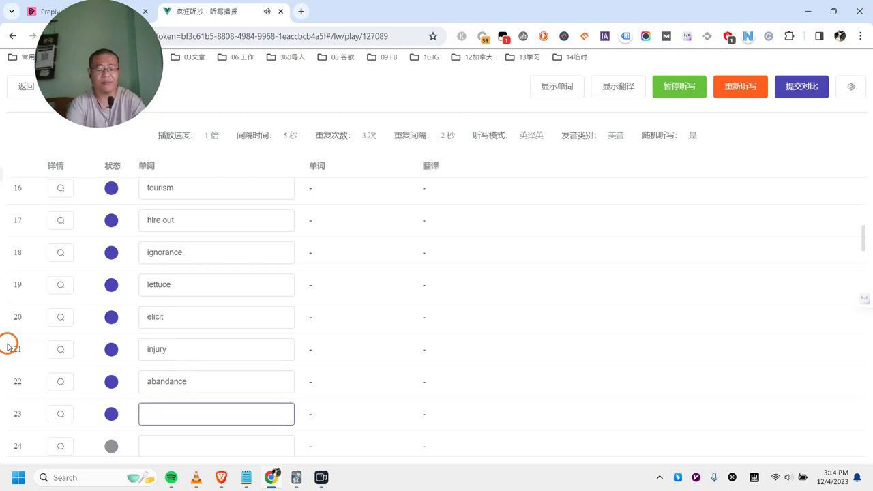
Enter "pavilion" as the answer for word 23 and "contingency" for word 24
{"action": "type", "text": "pavil"}
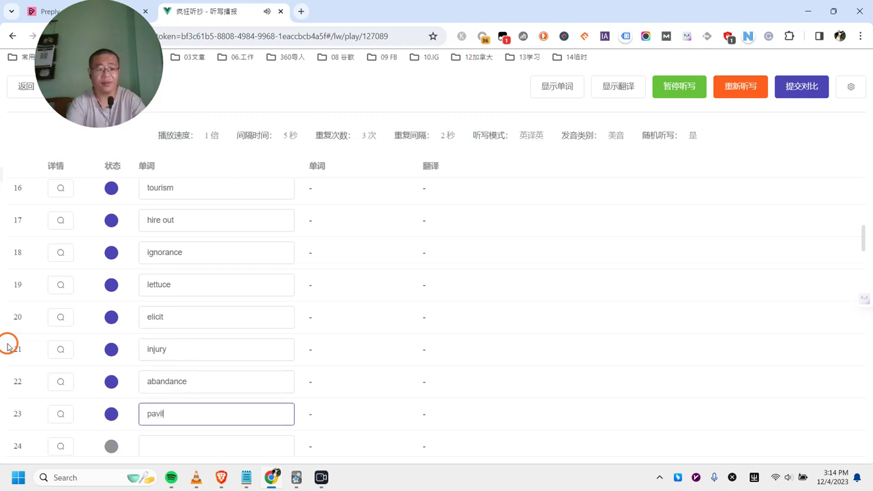
{"action": "type", "text": "ion"}
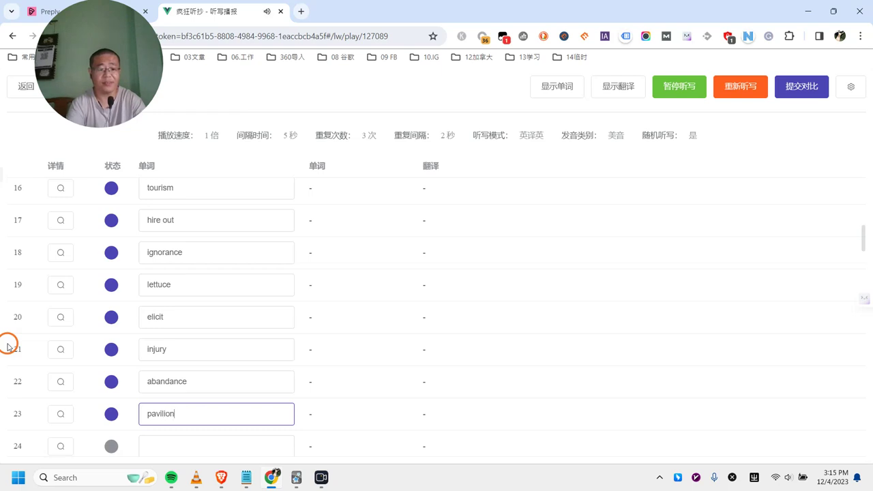
{"action": "key", "text": "Return"}
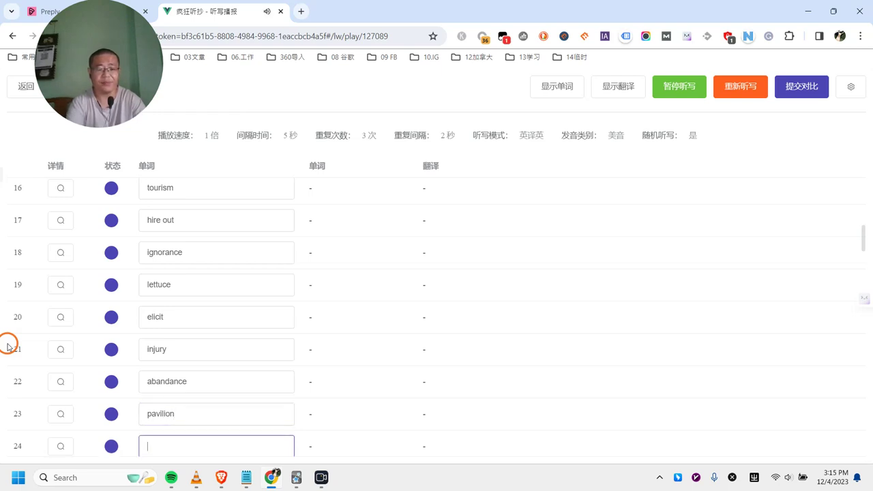
{"action": "type", "text": "contin"}
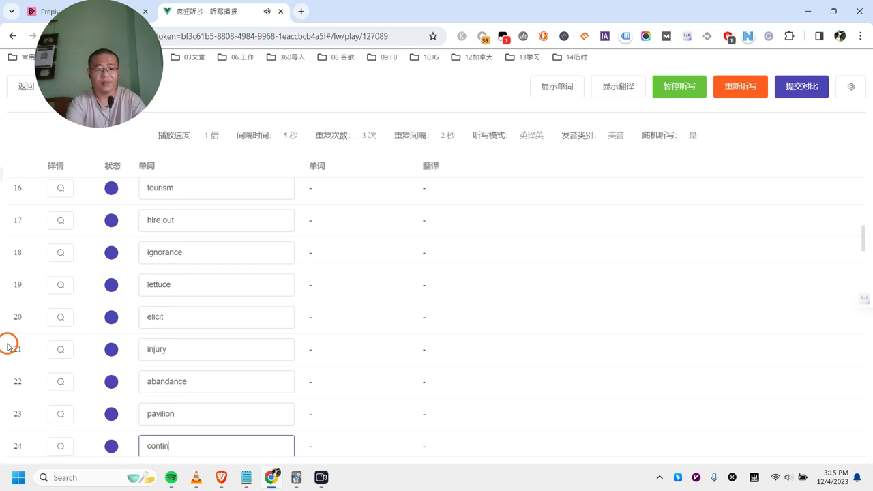
{"action": "type", "text": "gency"}
{"action": "key", "text": "Return"}
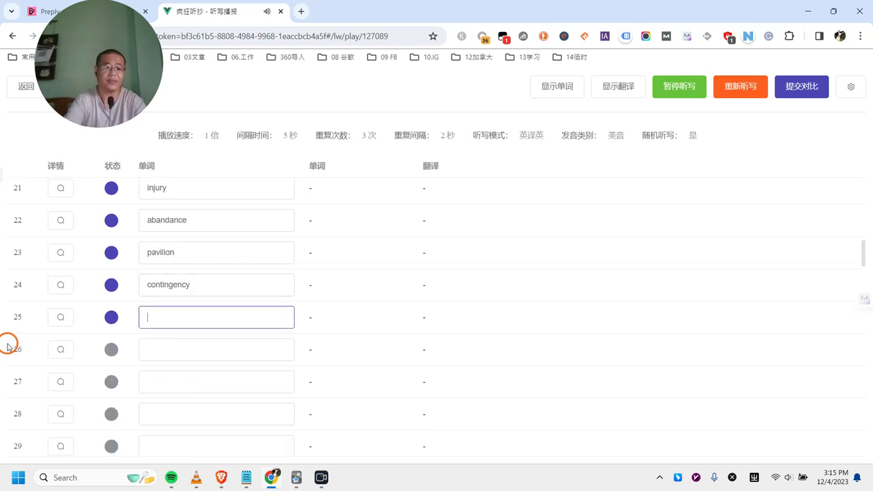
Fill in "quill" as the answer for word 25 and "dignitary" for word 26
{"action": "type", "text": "q"}
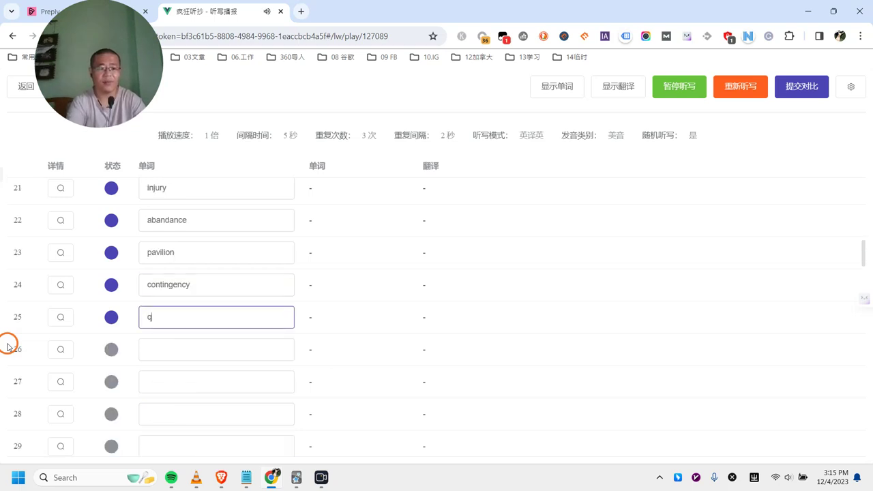
{"action": "type", "text": "uill"}
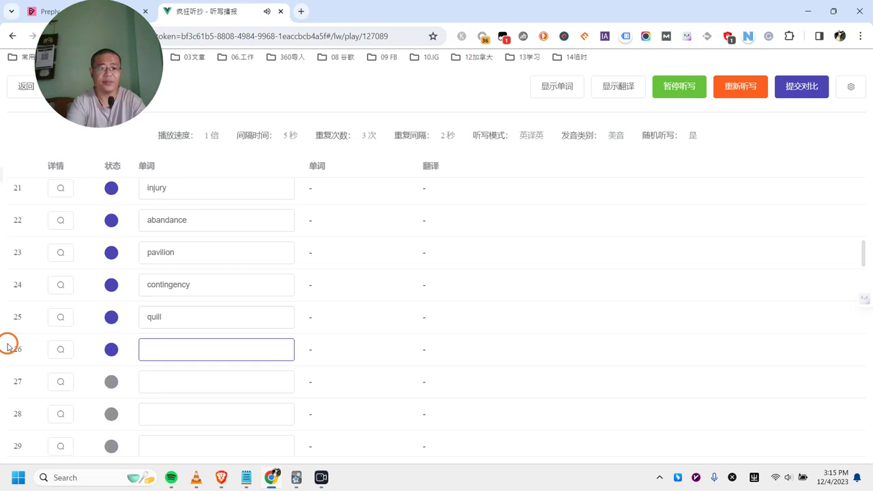
{"action": "type", "text": "dignitary"}
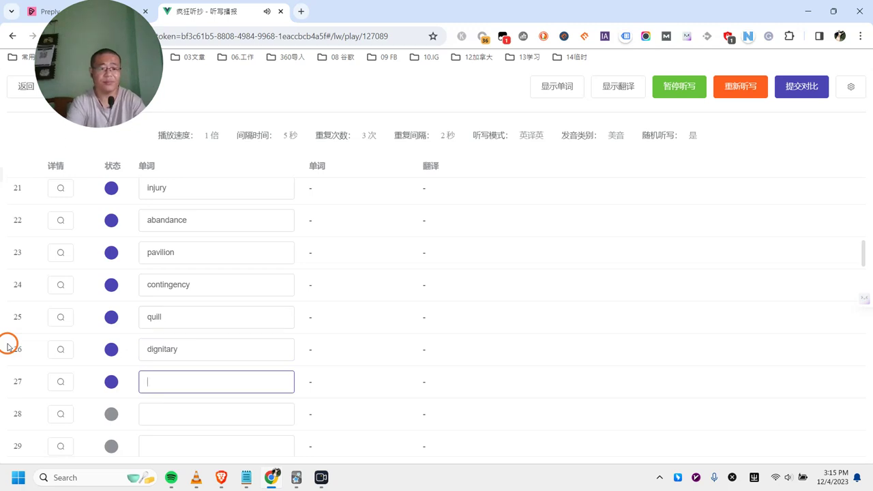
Enter "relaxation" as the answer for word 27 and "brochure" for word 28
{"action": "type", "text": "rele"}
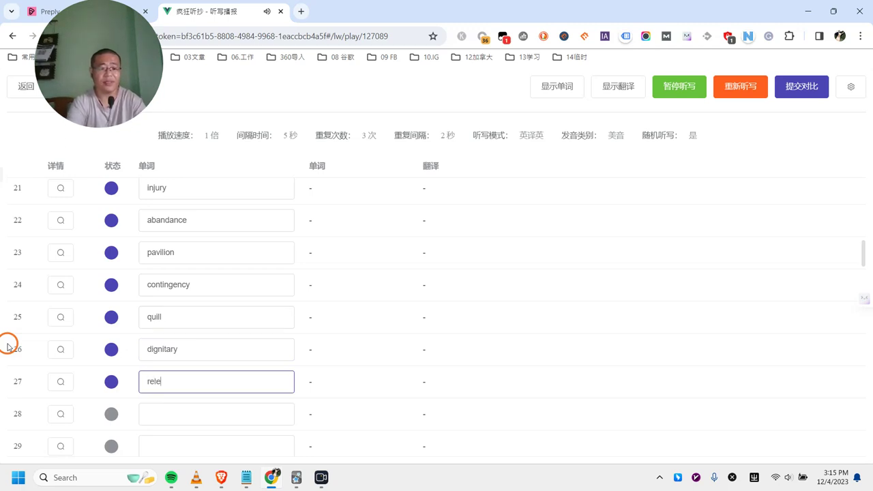
{"action": "key", "text": "BackSpace"}
{"action": "type", "text": "axation"}
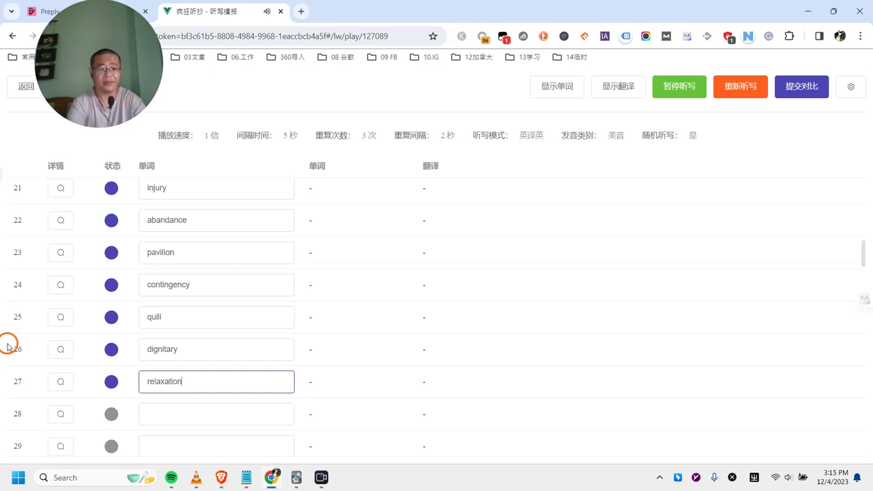
{"action": "key", "text": "Return"}
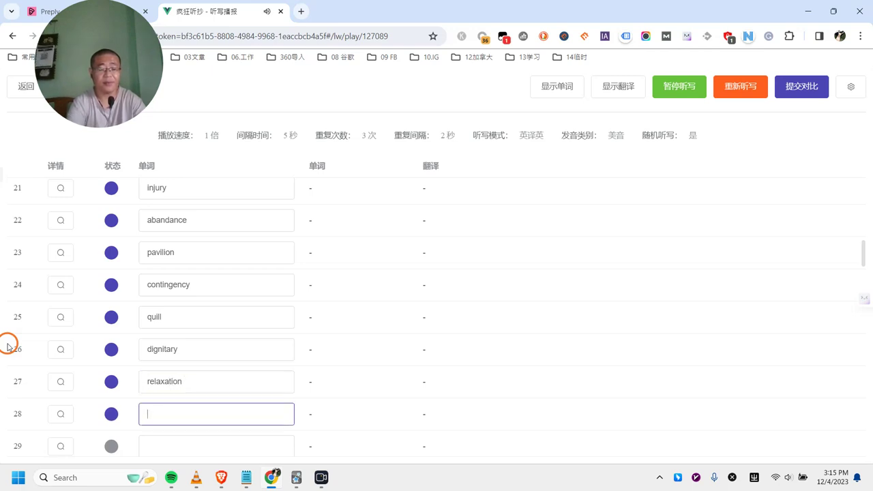
{"action": "type", "text": "bro"}
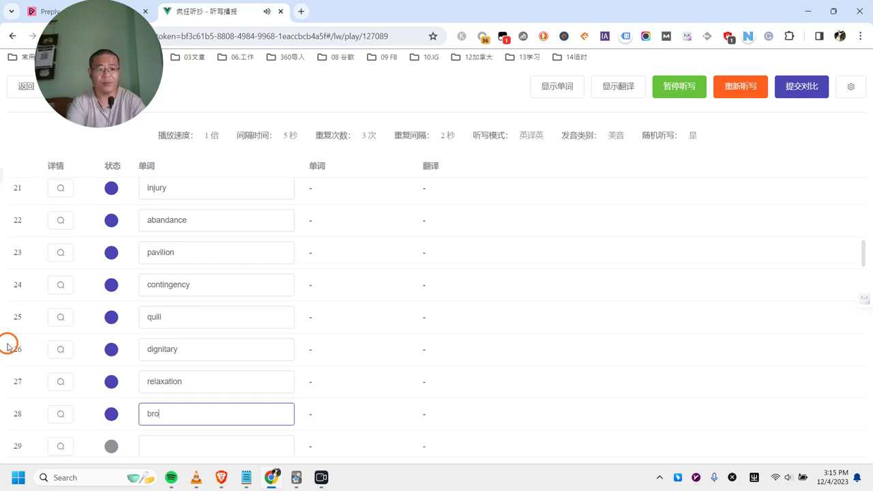
{"action": "type", "text": "chure"}
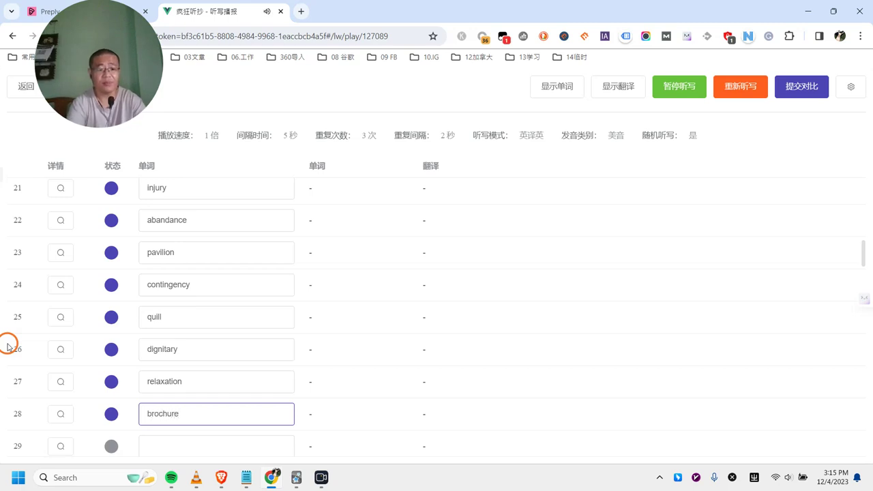
{"action": "key", "text": "Return"}
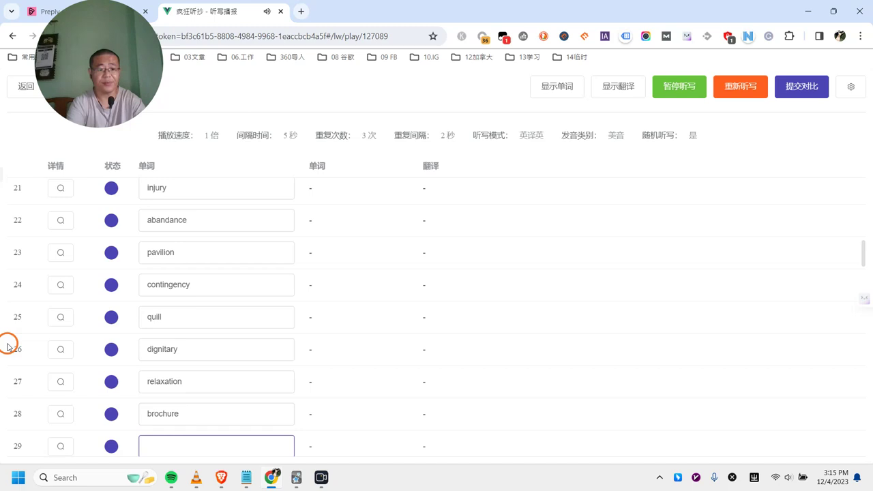
Fill in the answers for words 29 to 31 with "preferable", "tolerance" and "metamorphosis"
{"action": "type", "text": "p"}
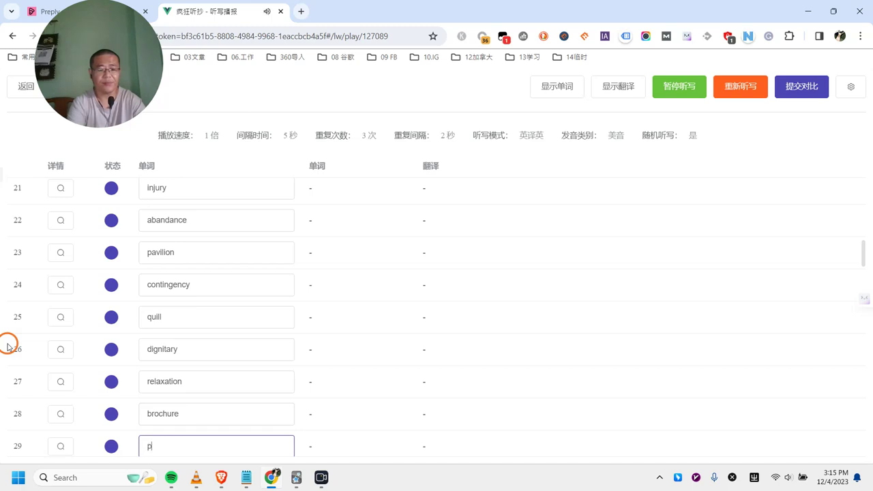
{"action": "type", "text": "referable"}
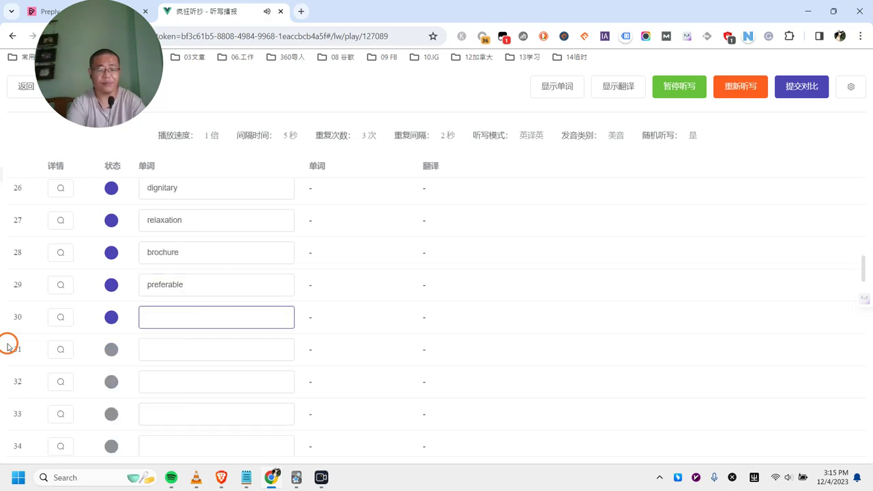
{"action": "type", "text": "olerance"}
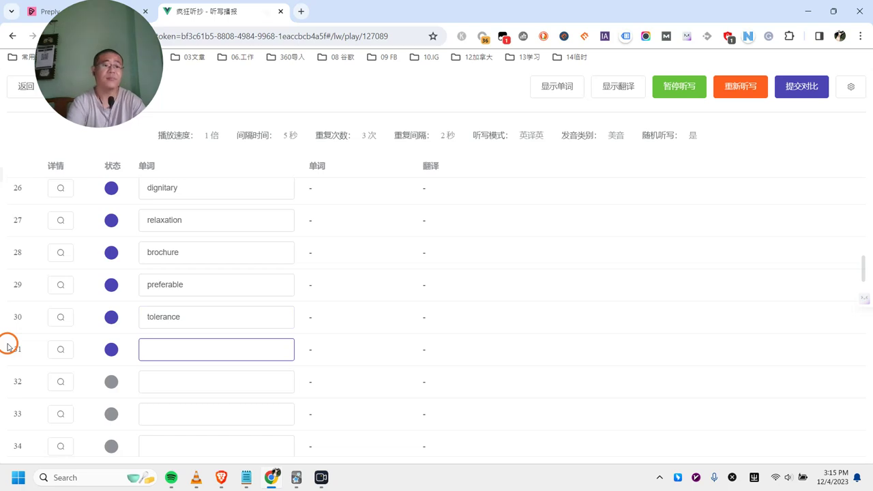
{"action": "type", "text": "me"}
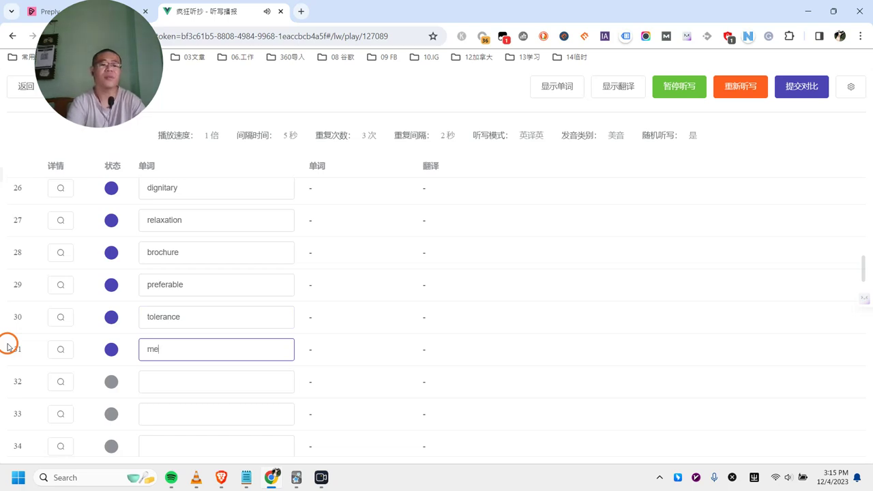
{"action": "type", "text": "tamorphosis"}
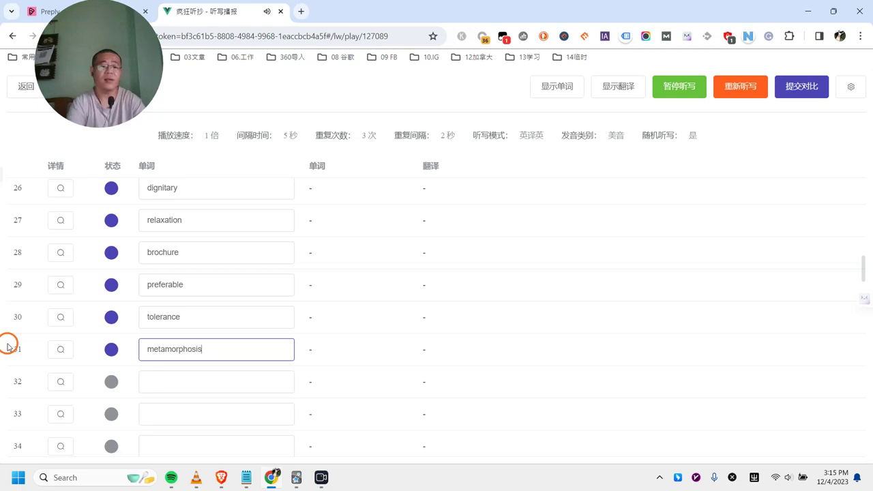
Enter "procedure" as the answer for word 32 and "memory" for word 33
{"action": "key", "text": "Return"}
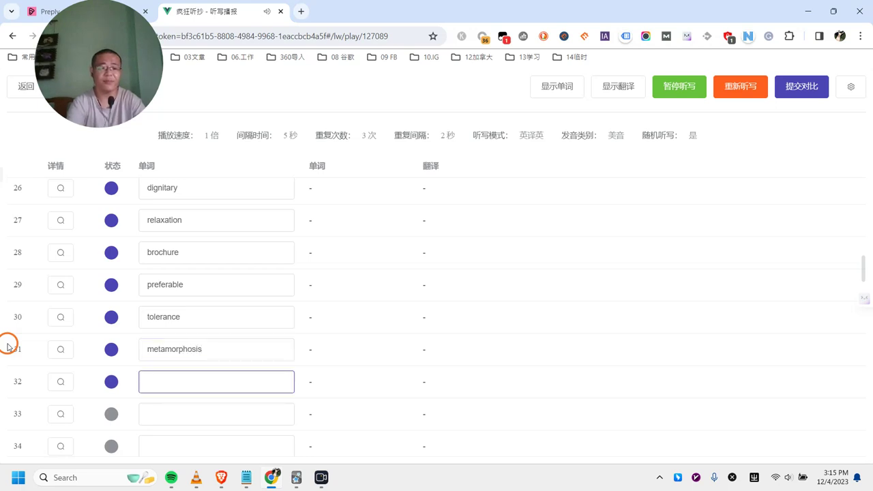
{"action": "type", "text": "proce"}
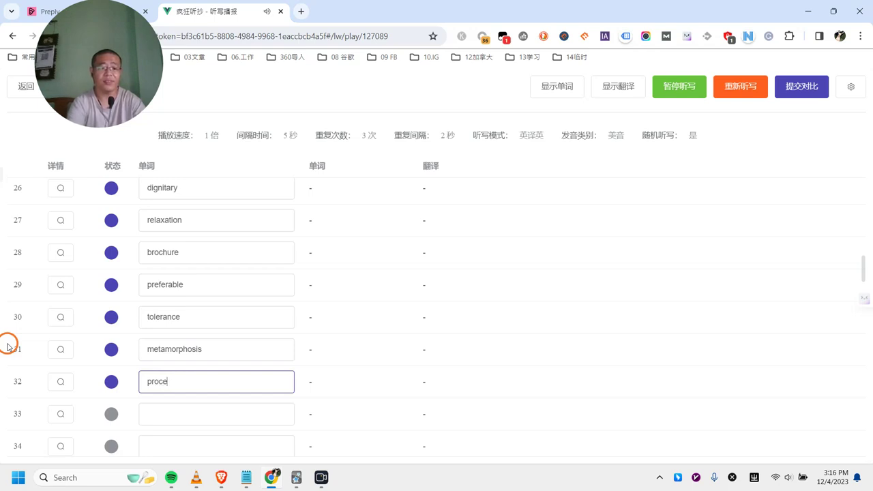
{"action": "type", "text": "dure"}
{"action": "key", "text": "Return"}
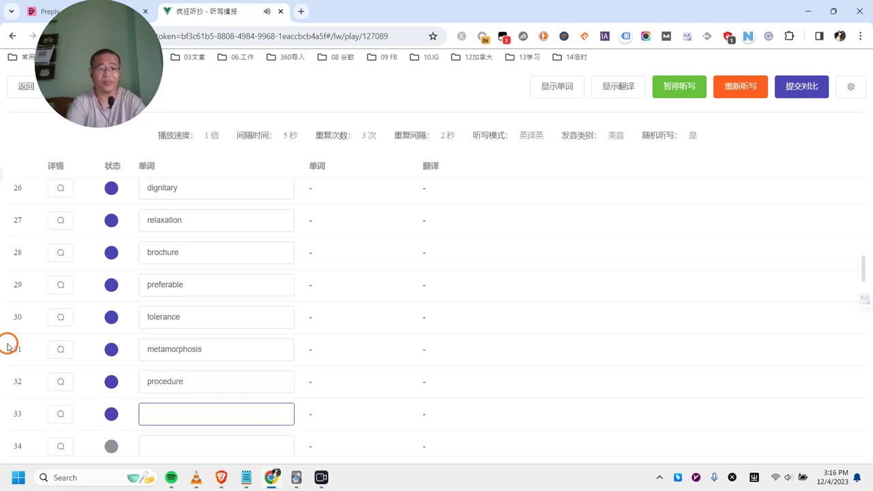
{"action": "type", "text": "memory"}
{"action": "key", "text": "Return"}
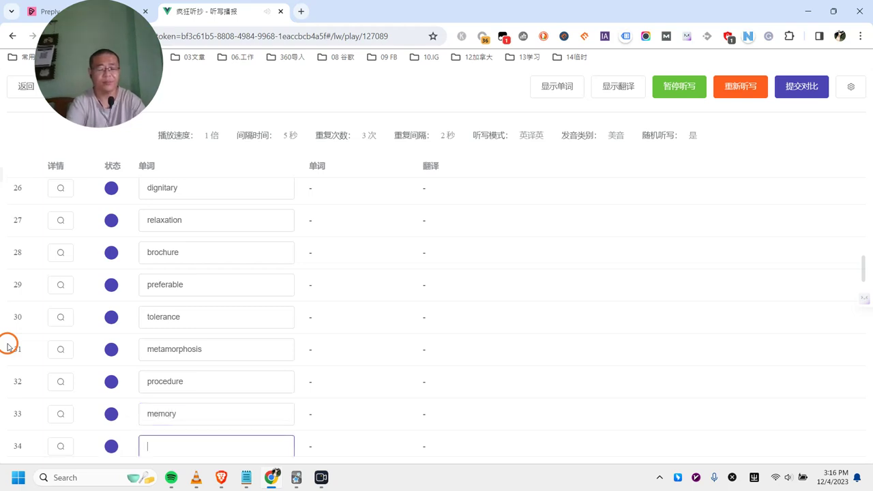
Fill in "concert" as the answer for word 34 and "marvellous" for word 35
{"action": "type", "text": "concert"}
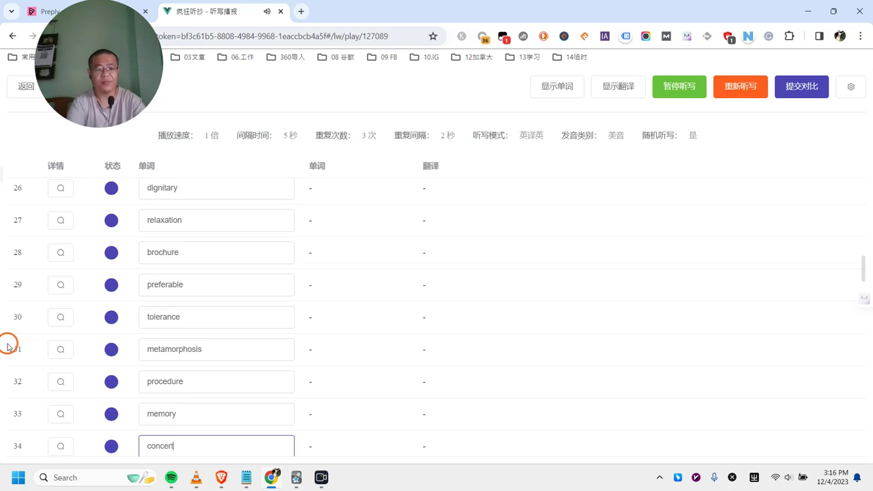
{"action": "key", "text": "Return"}
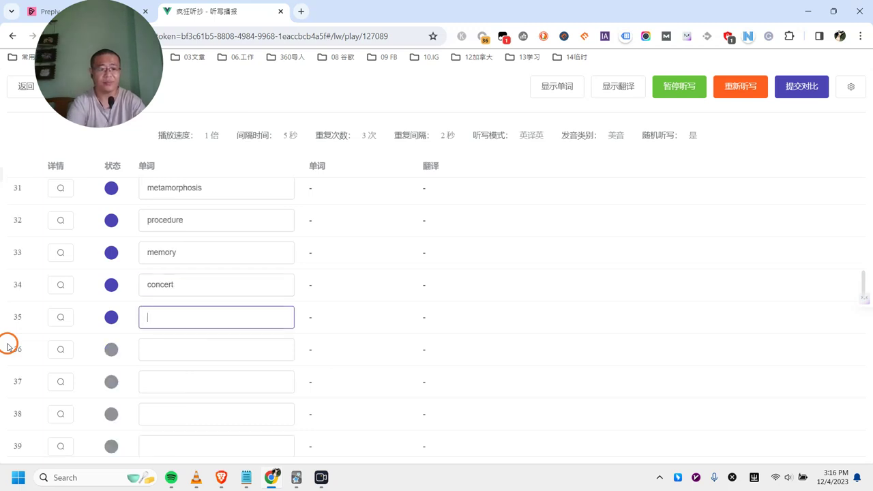
{"action": "type", "text": "marv"}
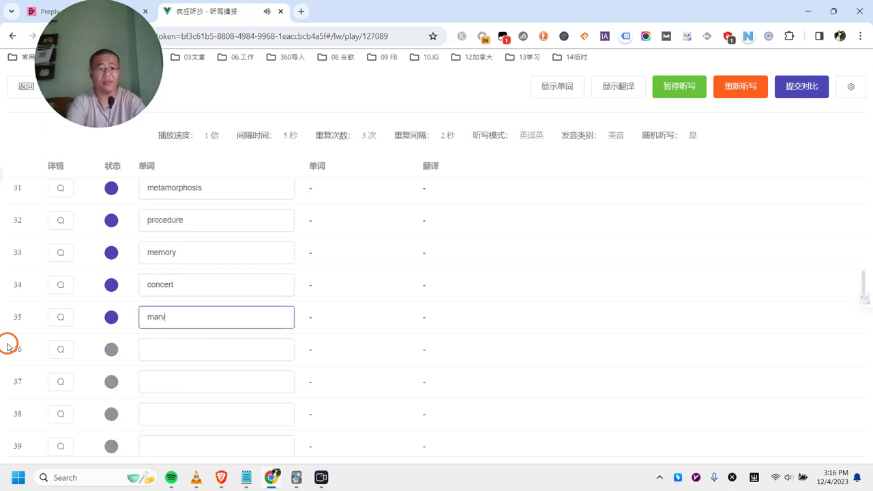
{"action": "type", "text": "ellous"}
{"action": "key", "text": "Return"}
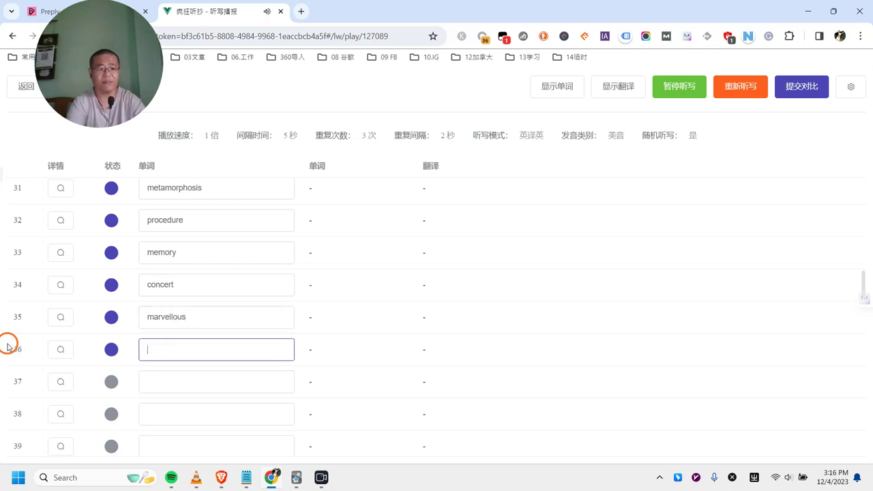
Fill in the answers for words 36 to 38 with "butcher", "predicament" and "poison"
{"action": "type", "text": "butcher"}
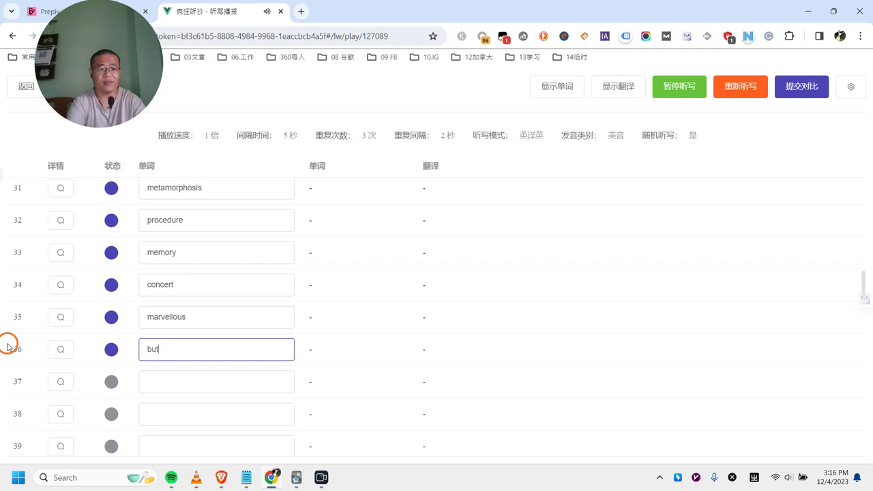
{"action": "key", "text": "Return"}
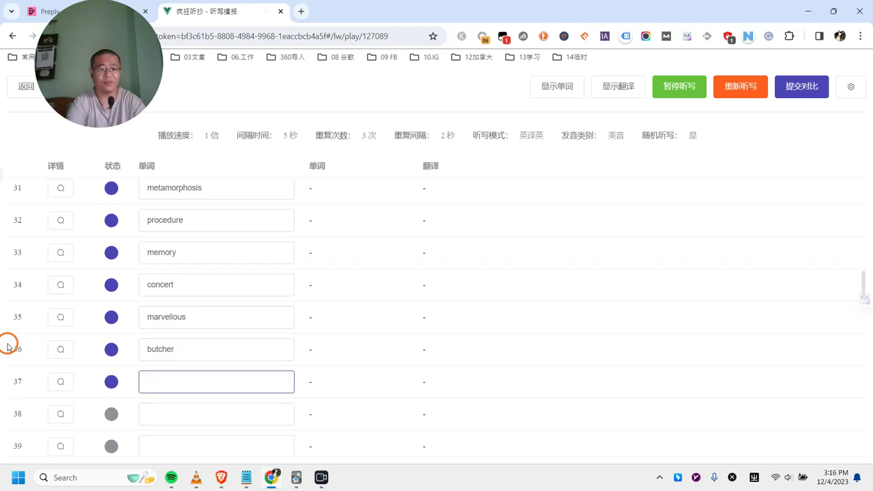
{"action": "type", "text": "predicament"}
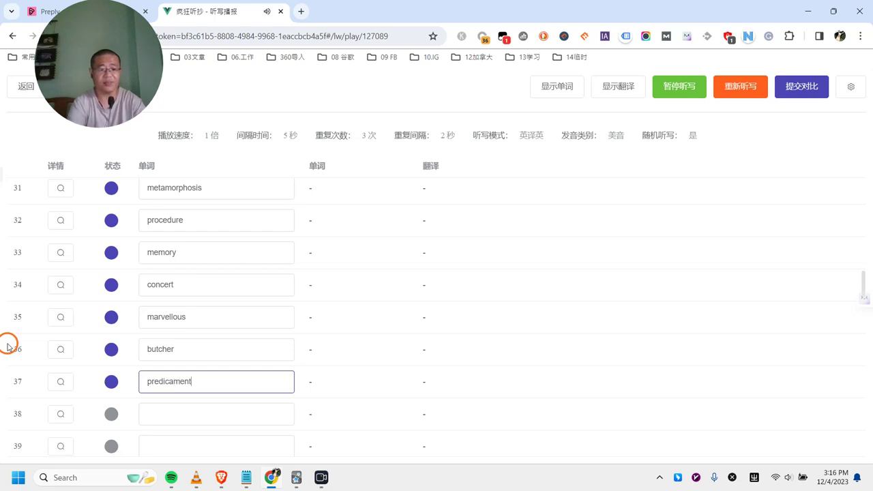
{"action": "key", "text": "Return"}
{"action": "type", "text": "poison"}
{"action": "key", "text": "Return"}
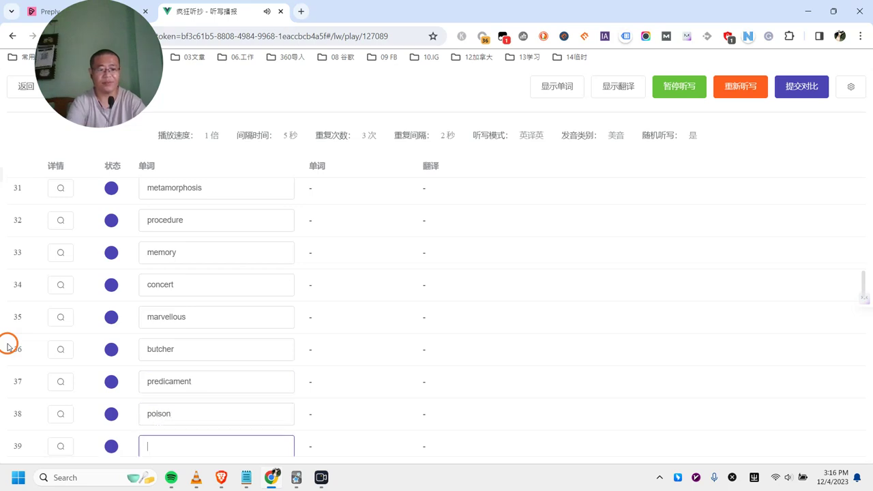
Enter "succulent" as the answer for word 39 and "rural area" for word 40
{"action": "type", "text": "succulent"}
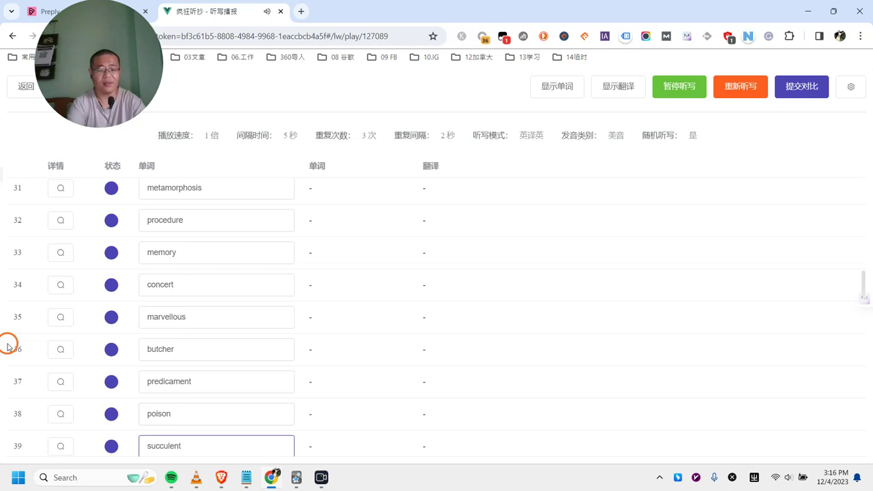
{"action": "key", "text": "Return"}
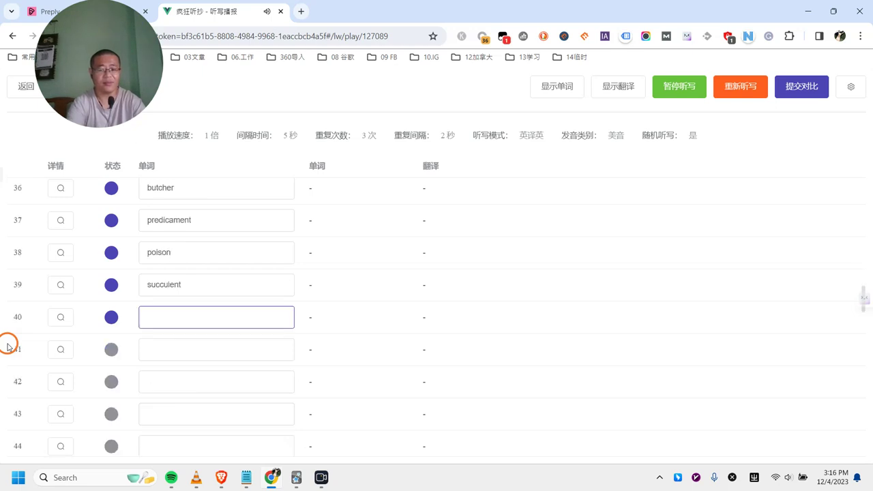
{"action": "type", "text": "ru"}
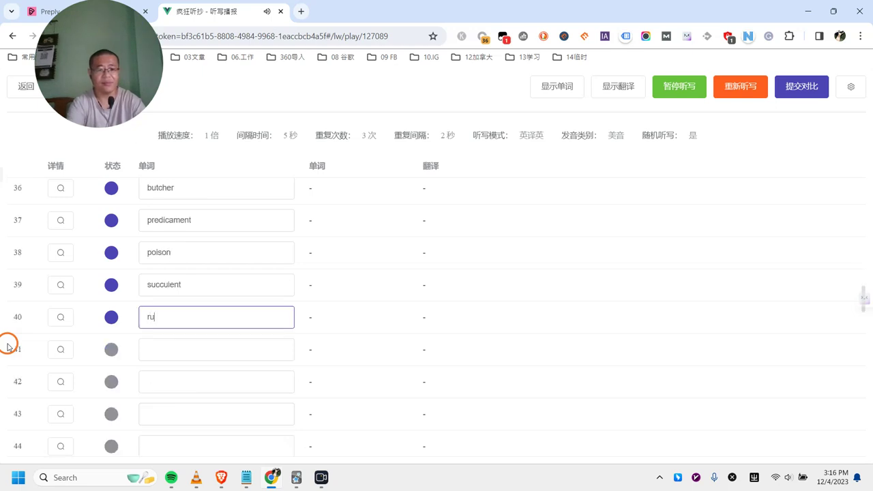
{"action": "type", "text": "ral area"}
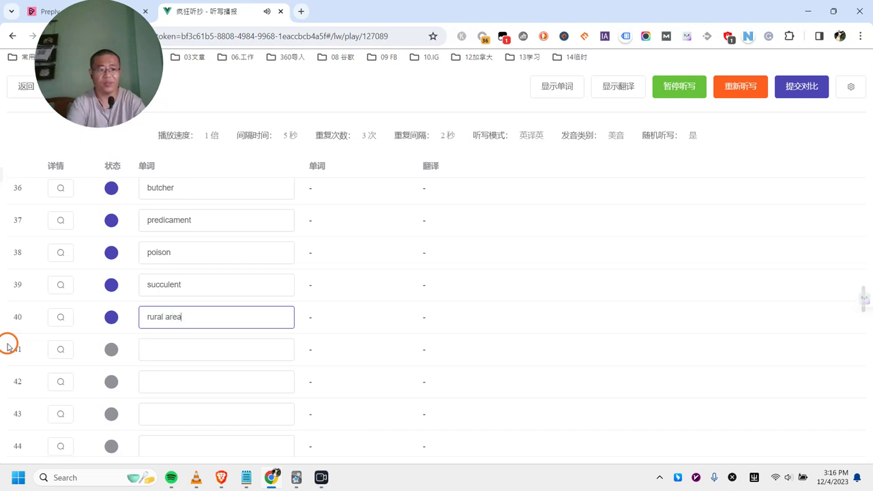
{"action": "key", "text": "Return"}
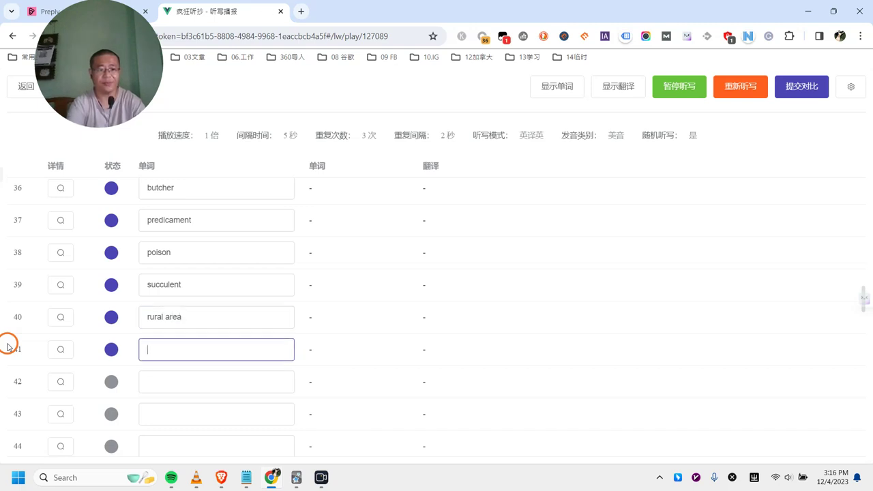
Fill in the answers for words 41 to 43 with "relevant", "exercise" and "comparison"
{"action": "type", "text": "relevant"}
{"action": "key", "text": "Return"}
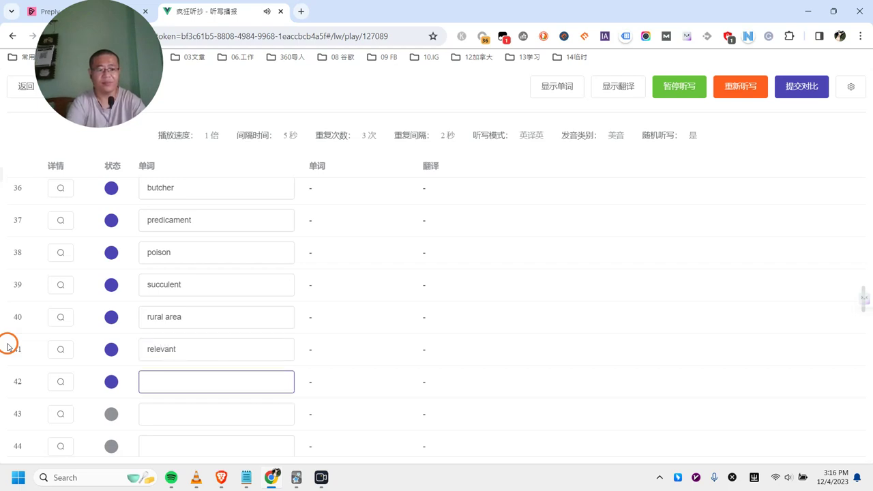
{"action": "type", "text": "exercise"}
{"action": "key", "text": "Return"}
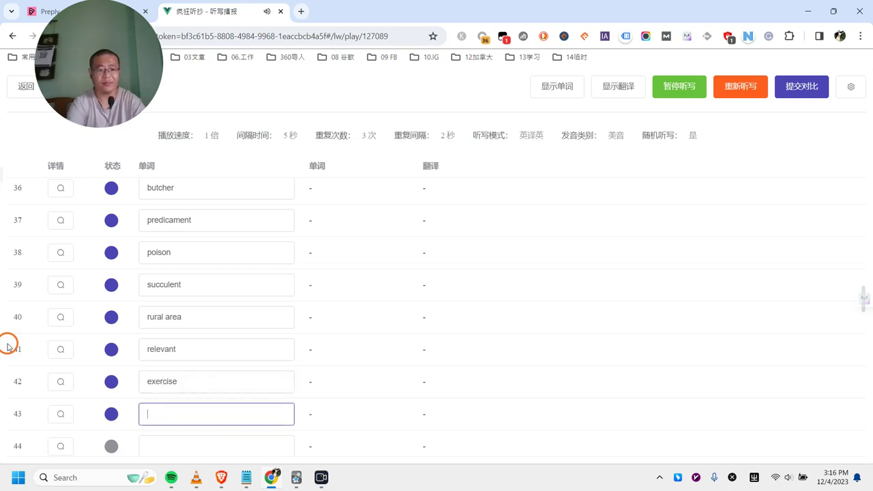
{"action": "type", "text": "comparison"}
{"action": "key", "text": "Return"}
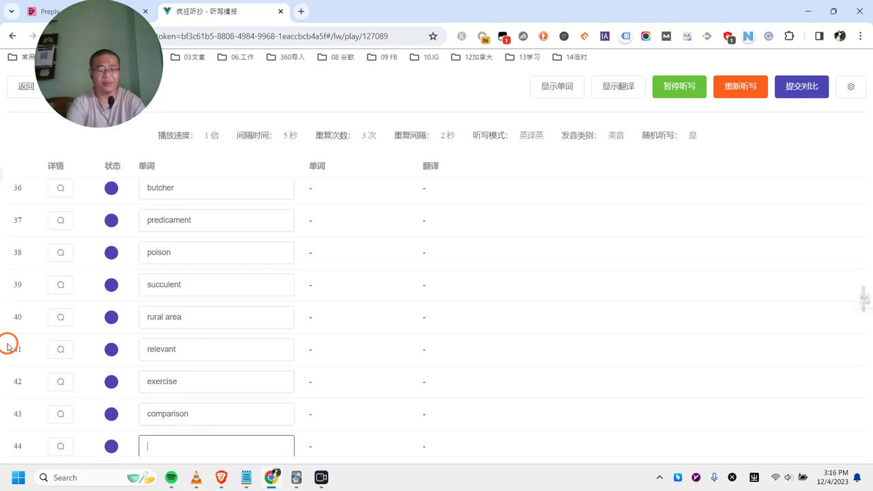
Enter "plenty", "vigilant" and "island" as the answers for words 44 to 46
{"action": "type", "text": "plenty"}
{"action": "key", "text": "Return"}
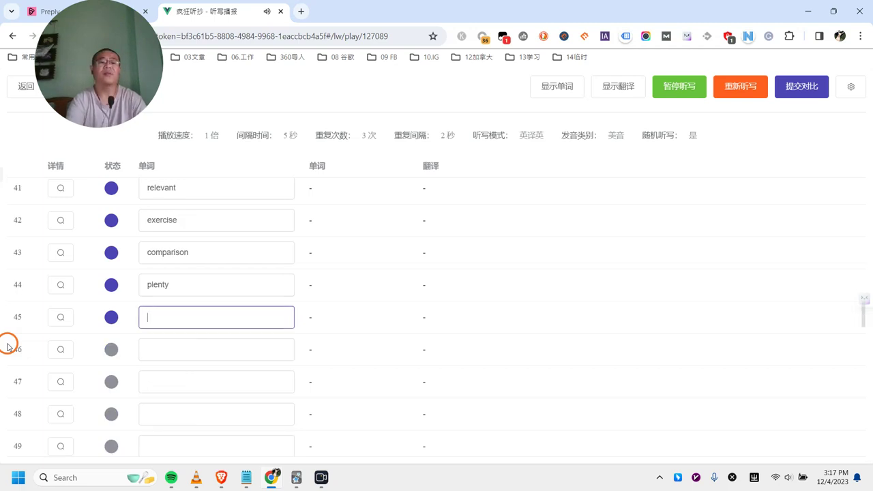
{"action": "type", "text": "vigilant"}
{"action": "key", "text": "Return"}
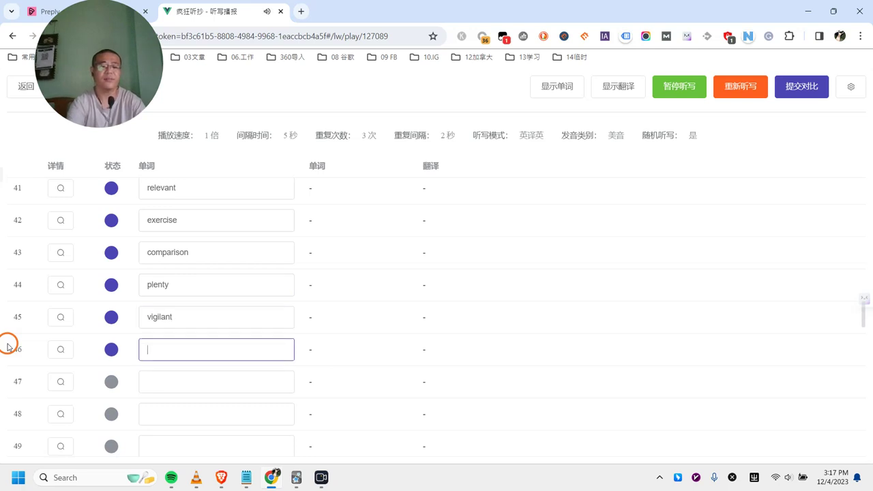
{"action": "type", "text": "island"}
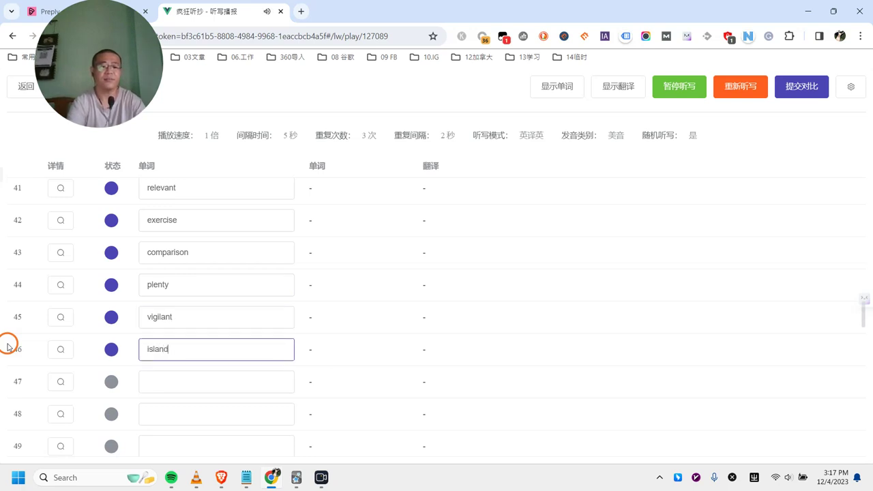
{"action": "key", "text": "Return"}
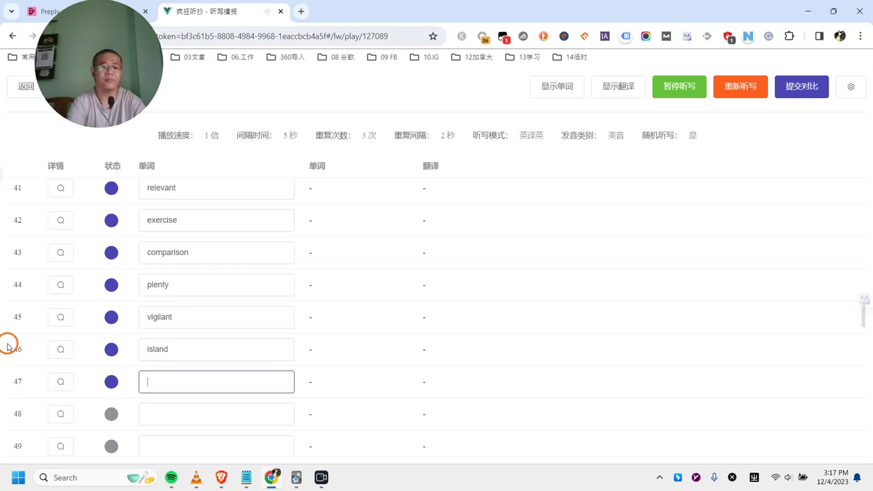
Enter "defense mechanism" as the answer for word 47
{"action": "type", "text": "defense mechanish"}
{"action": "key", "text": "BackSpace"}
{"action": "type", "text": "m"}
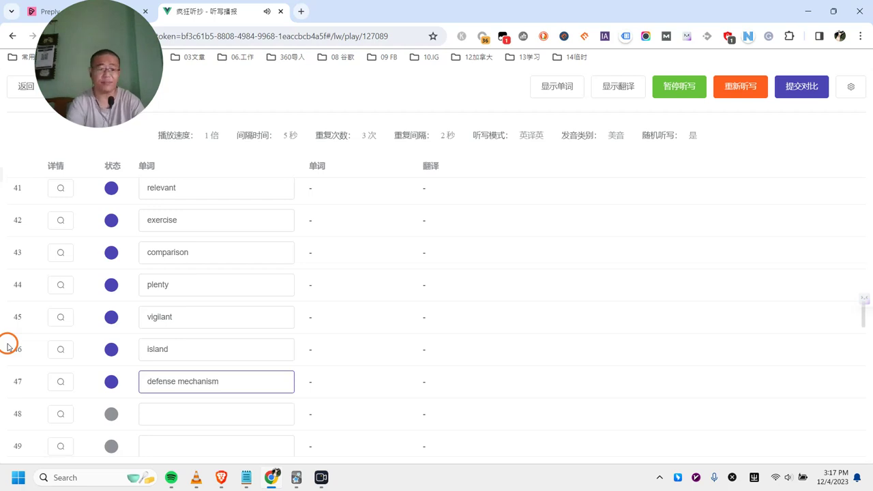
{"action": "key", "text": "Return"}
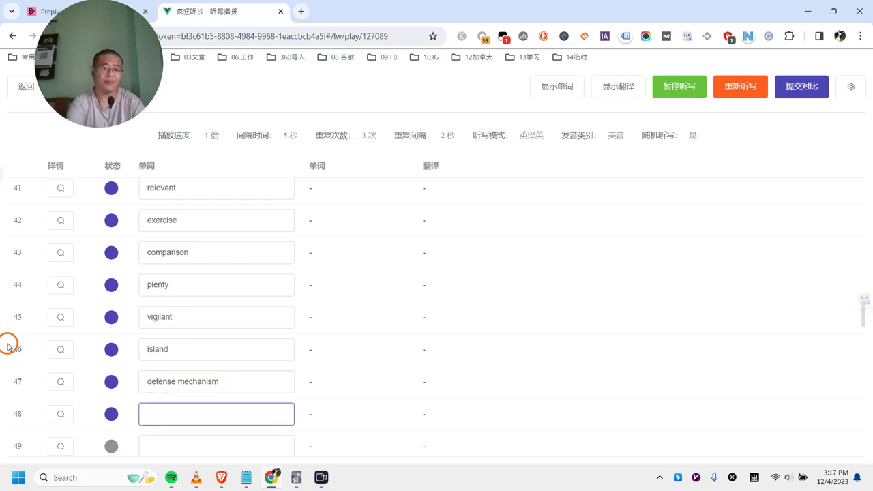
Fill in "hyponitist" as the answer for word 48
{"action": "type", "text": "hy"}
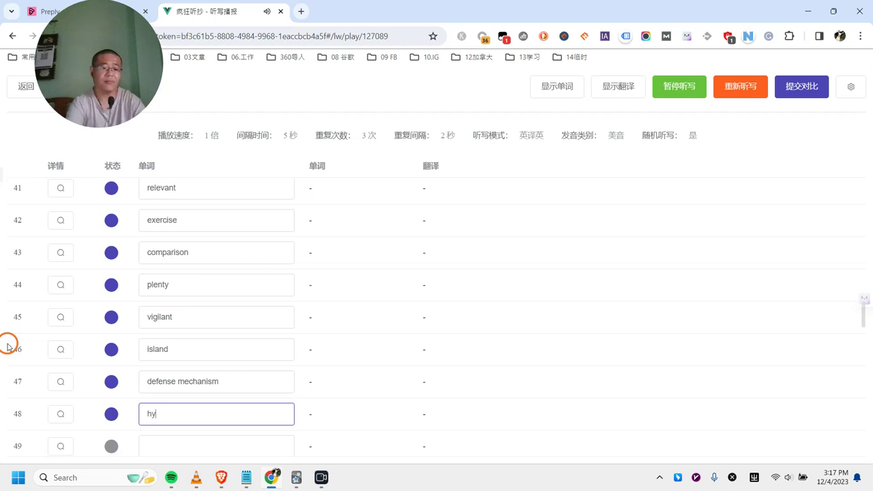
{"action": "type", "text": "po"}
{"action": "type", "text": "nl"}
{"action": "type", "text": "tist"}
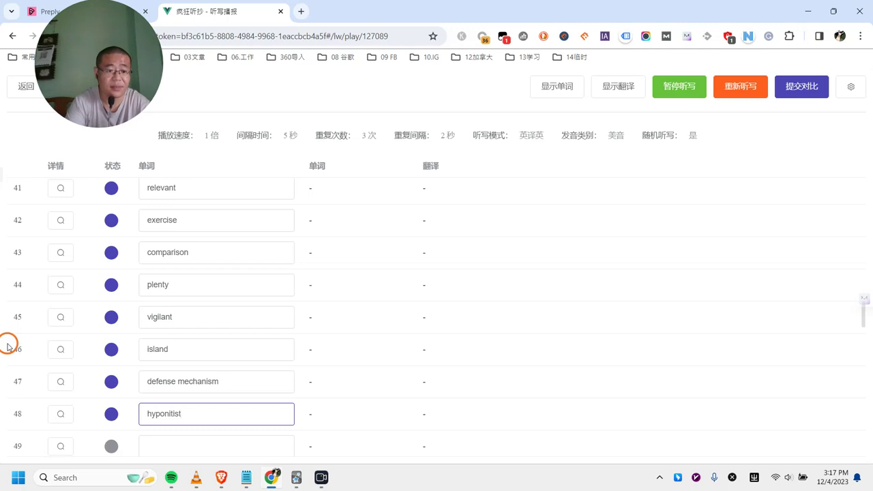
{"action": "key", "text": "Return"}
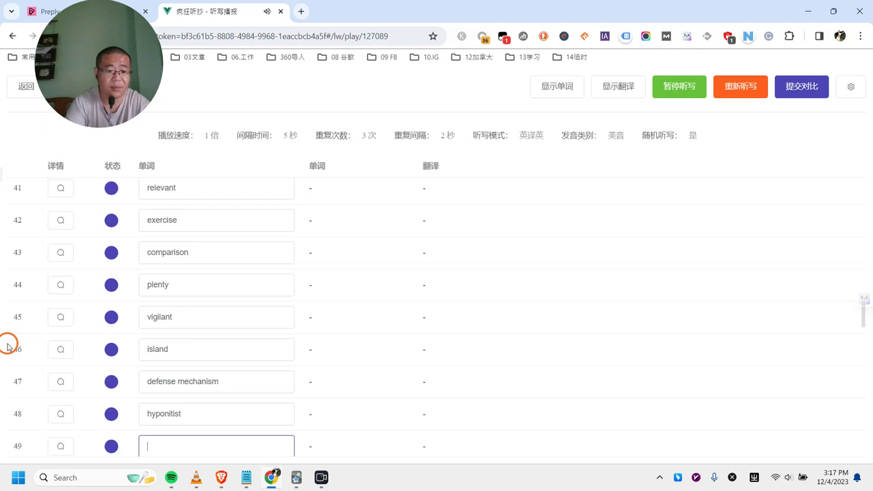
Fill in the answers for words 49 to 51 with "conference", "council" and "exuberant"
{"action": "type", "text": "conference"}
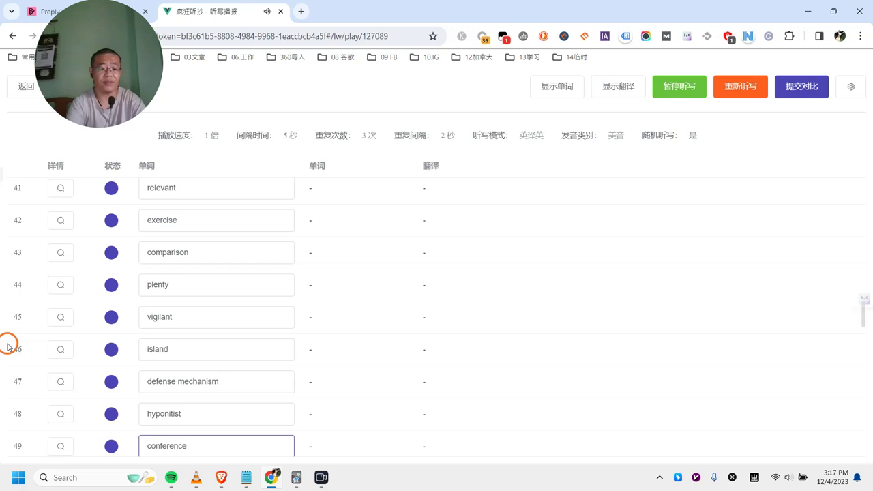
{"action": "key", "text": "Return"}
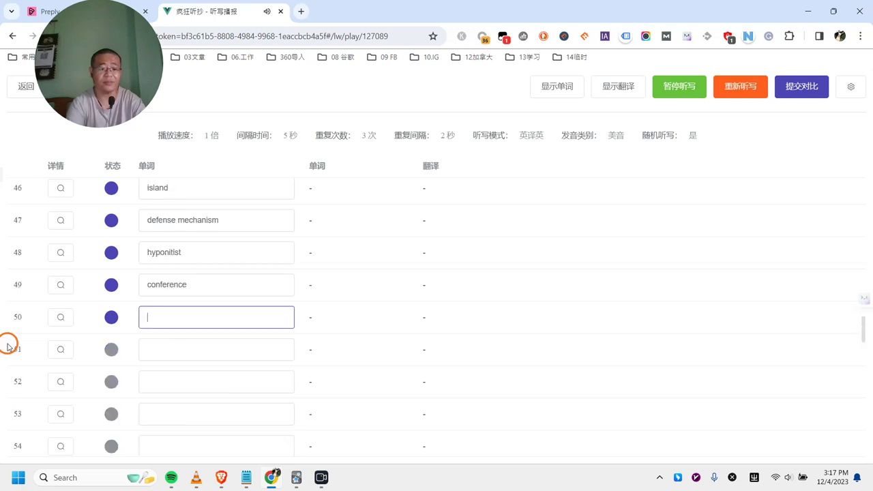
{"action": "type", "text": "council"}
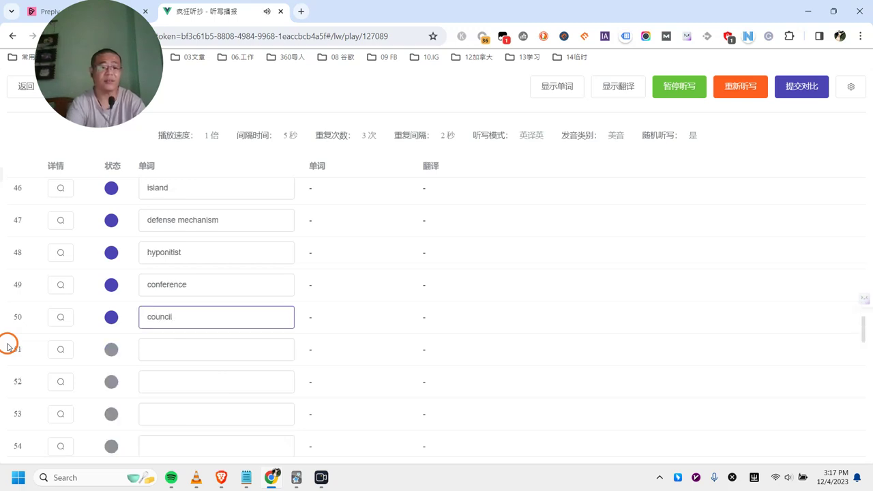
{"action": "key", "text": "Return"}
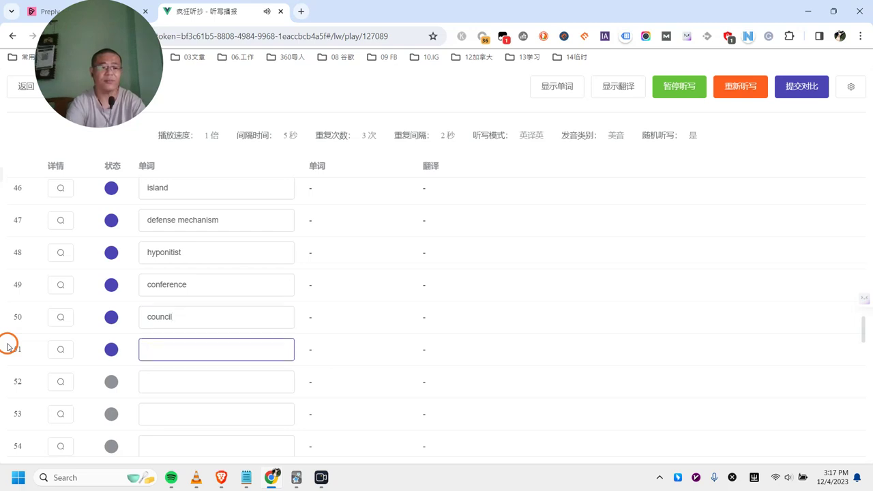
{"action": "type", "text": "ex"}
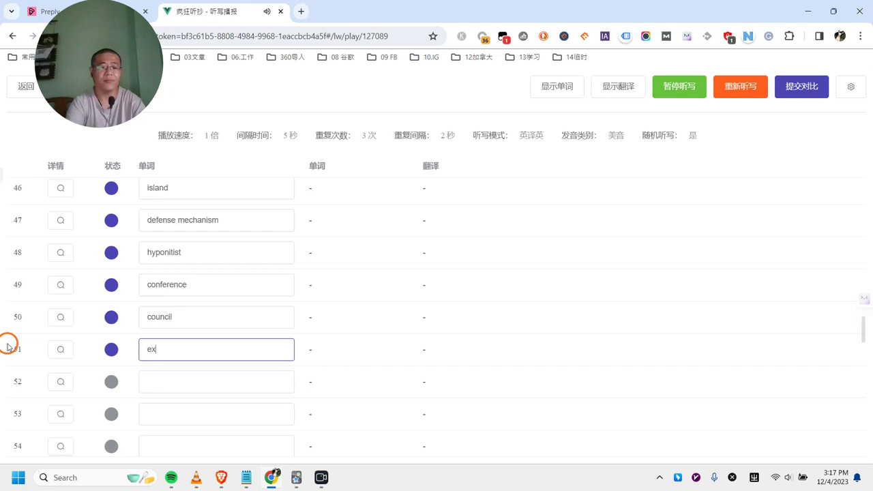
{"action": "type", "text": "uberant"}
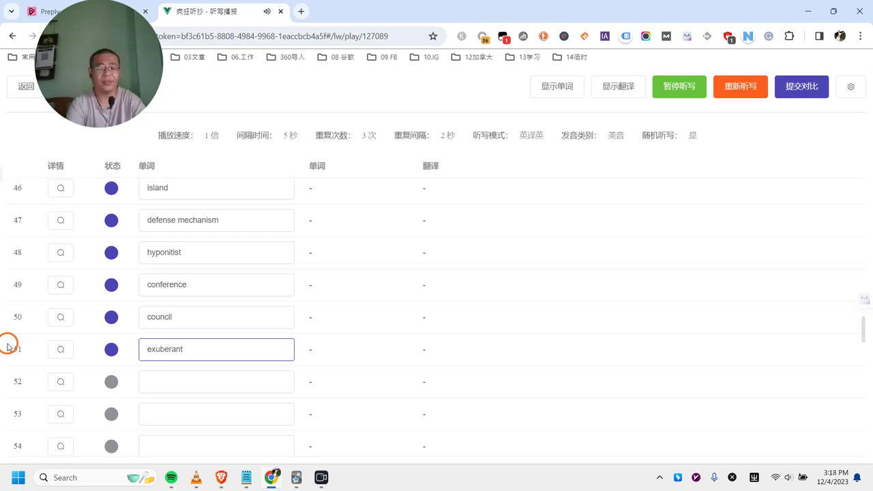
Enter "constellation", "equivalent" and "a series of" as the answers for words 52 to 54
{"action": "key", "text": "Return"}
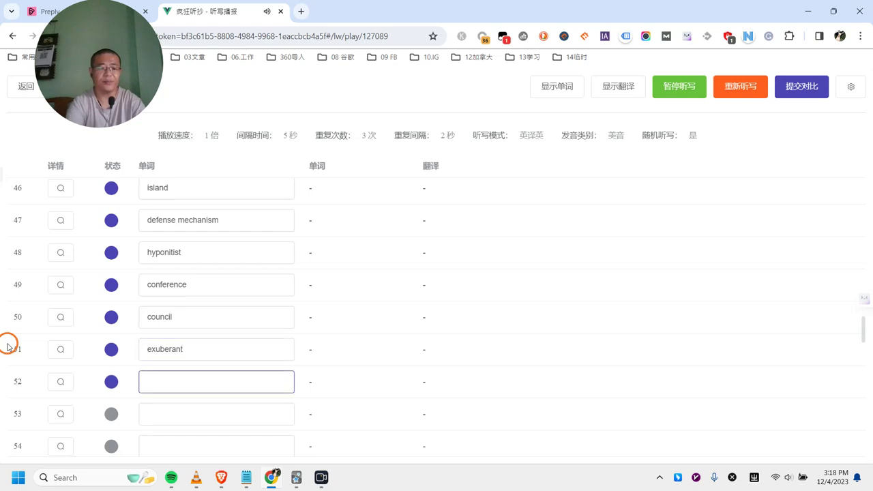
{"action": "type", "text": "conste"}
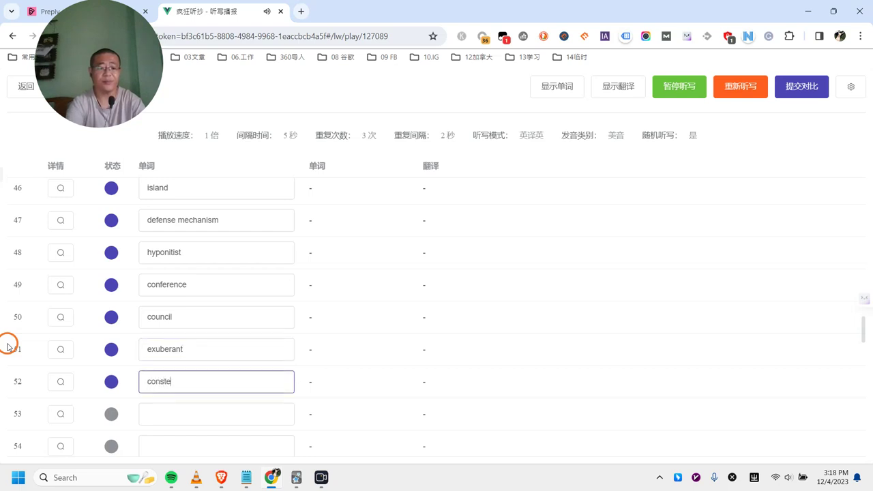
{"action": "type", "text": "llation"}
{"action": "key", "text": "Return"}
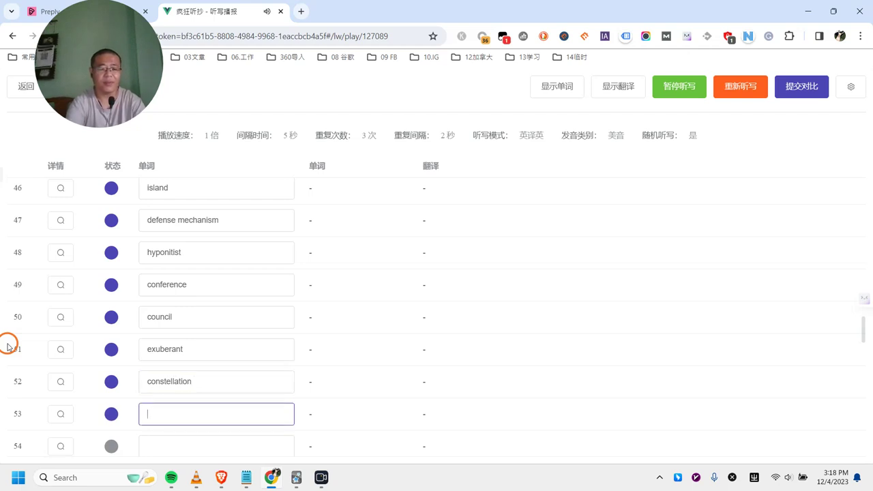
{"action": "type", "text": "equivalent"}
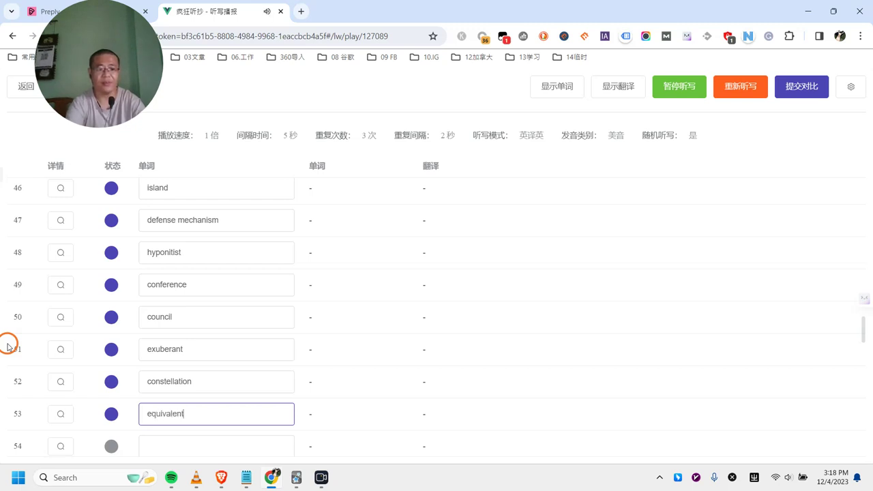
{"action": "key", "text": "Return"}
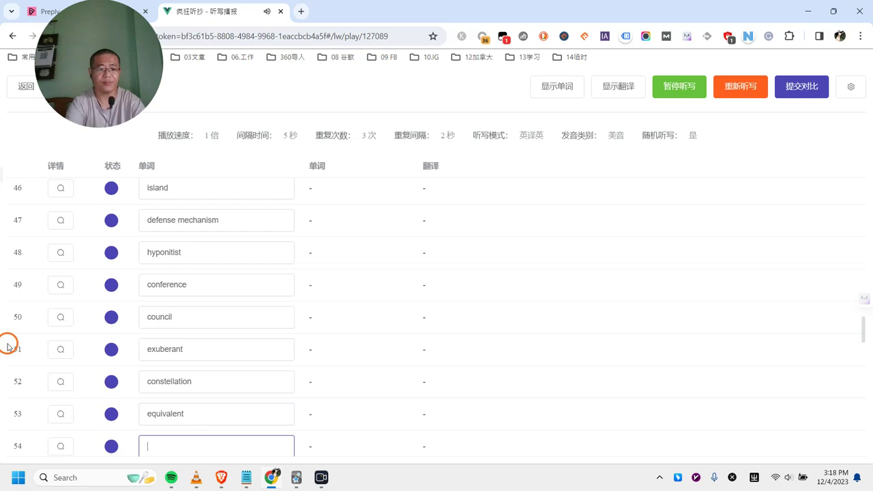
{"action": "type", "text": "a seri"}
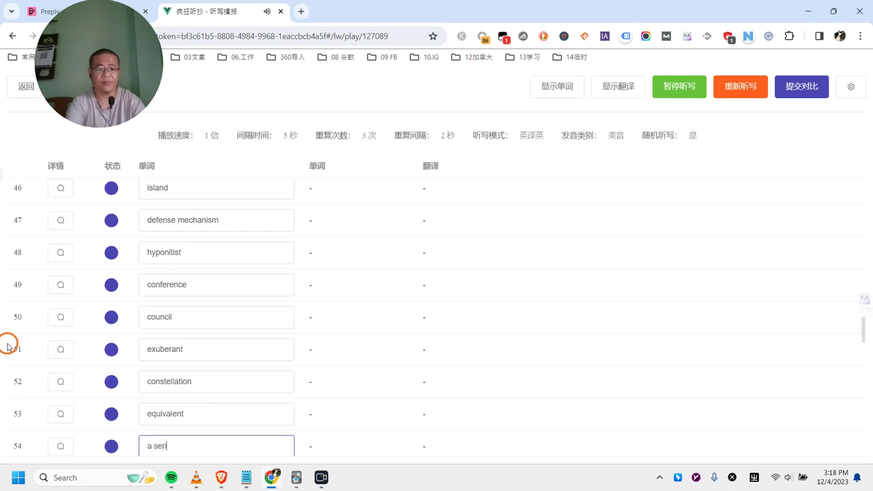
{"action": "type", "text": "es of"}
{"action": "key", "text": "Return"}
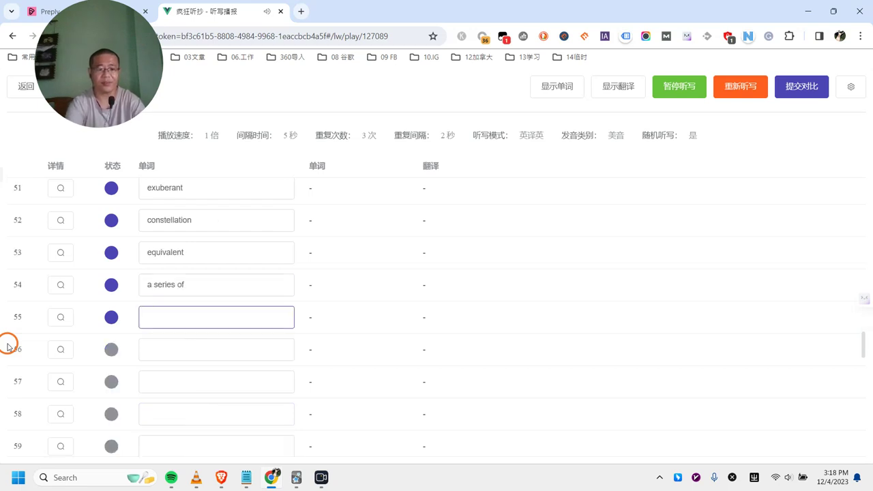
Fill in "premier" for word 55 and "substitute" for word 56
{"action": "type", "text": "premier"}
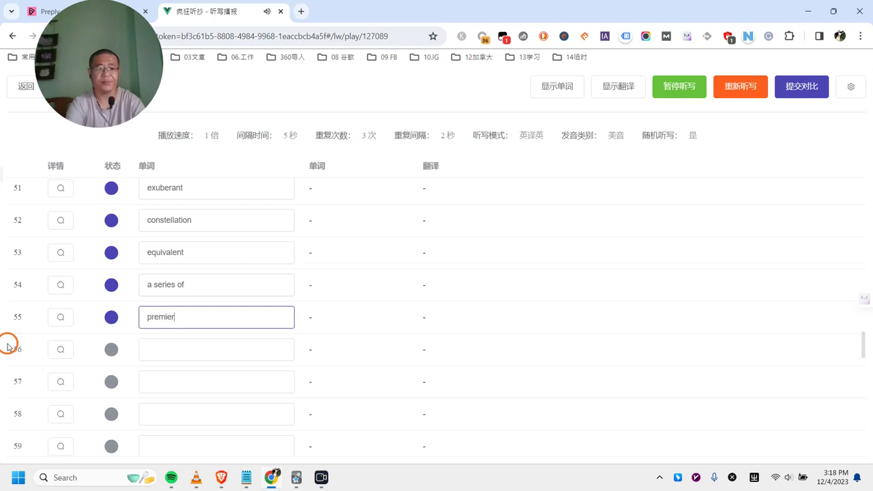
{"action": "key", "text": "Return"}
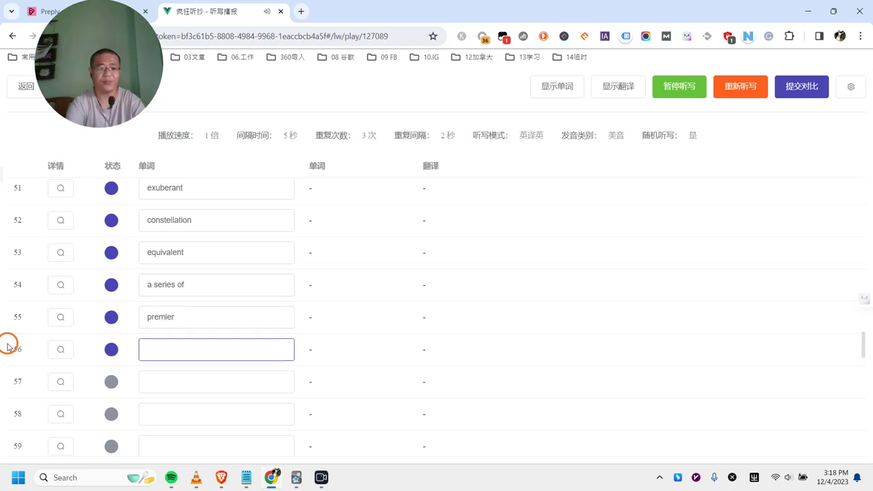
{"action": "type", "text": "sub"}
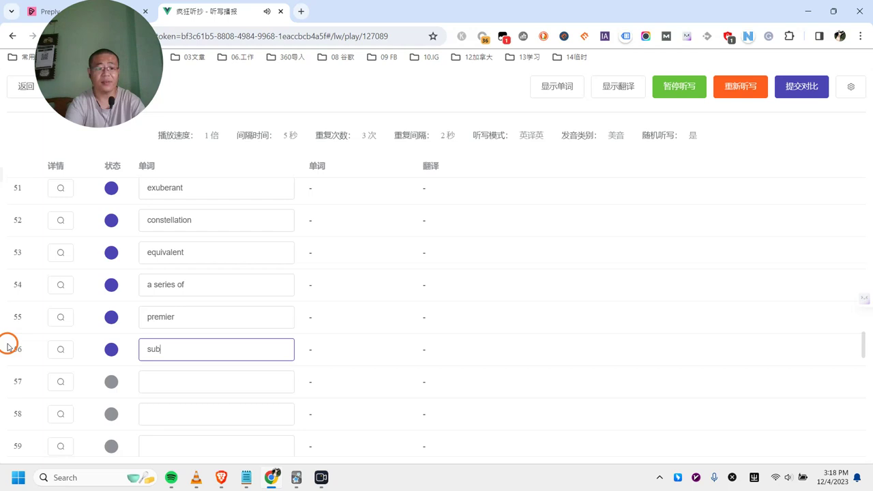
{"action": "type", "text": "stitue"}
{"action": "key", "text": "BackSpace"}
{"action": "type", "text": "ute"}
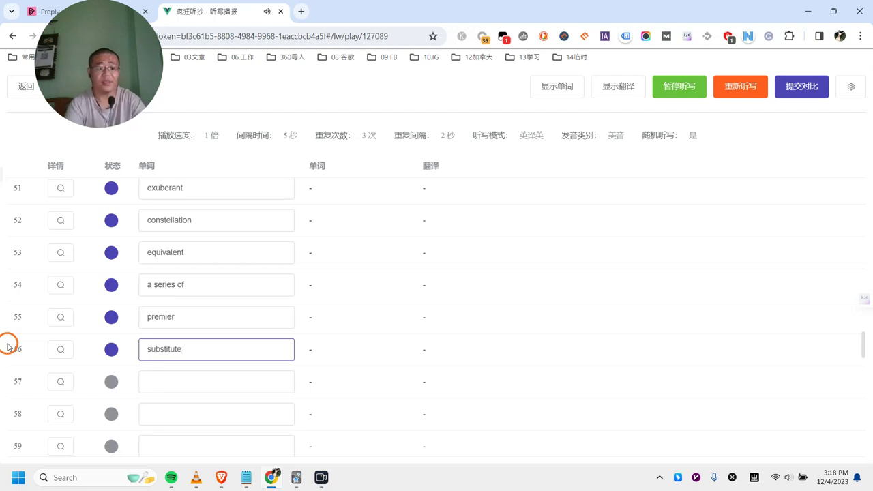
{"action": "key", "text": "Return"}
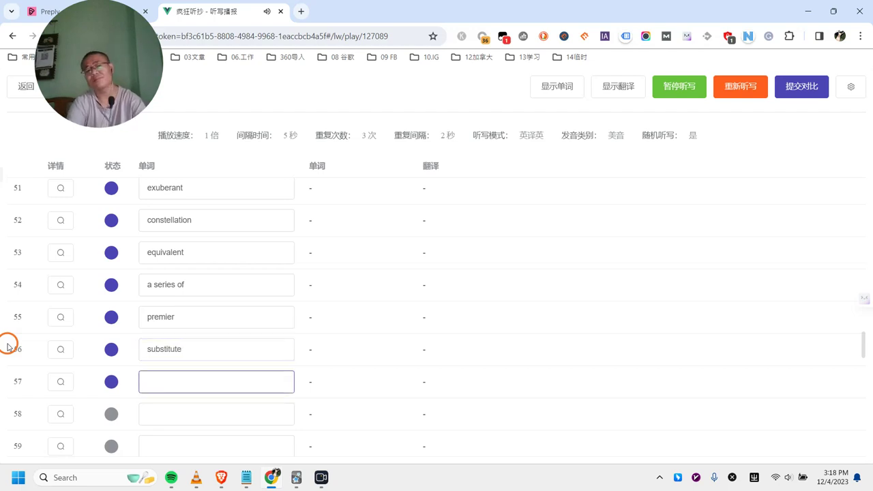
Enter "heels", "positive" and "colleague" as the answers for words 57 to 59
{"action": "type", "text": "heels"}
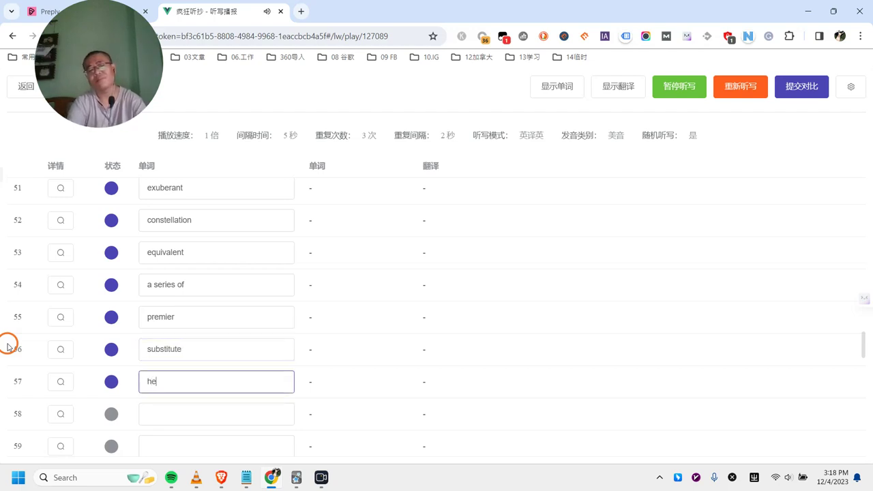
{"action": "key", "text": "Return"}
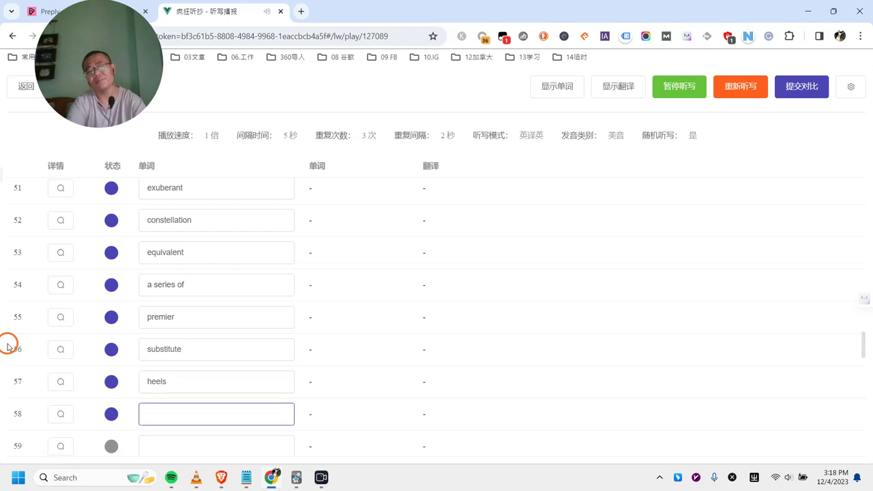
{"action": "type", "text": "positive"}
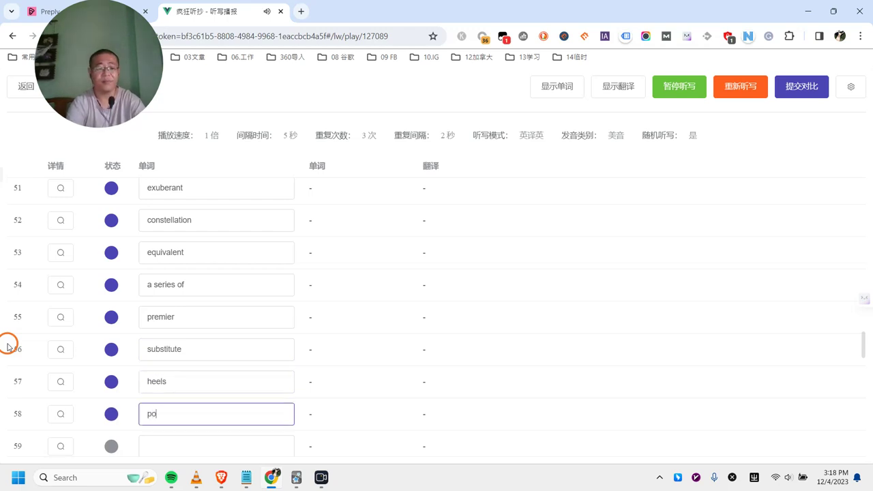
{"action": "key", "text": "Return"}
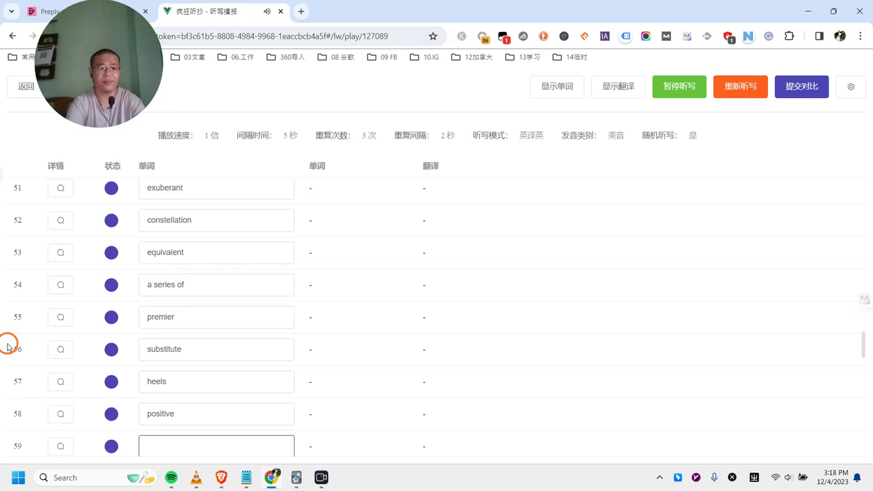
{"action": "type", "text": "colleague"}
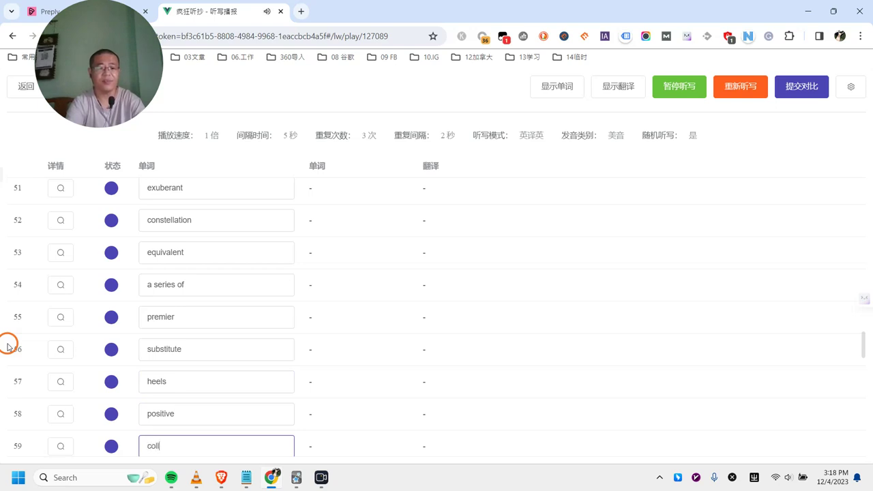
{"action": "key", "text": "Return"}
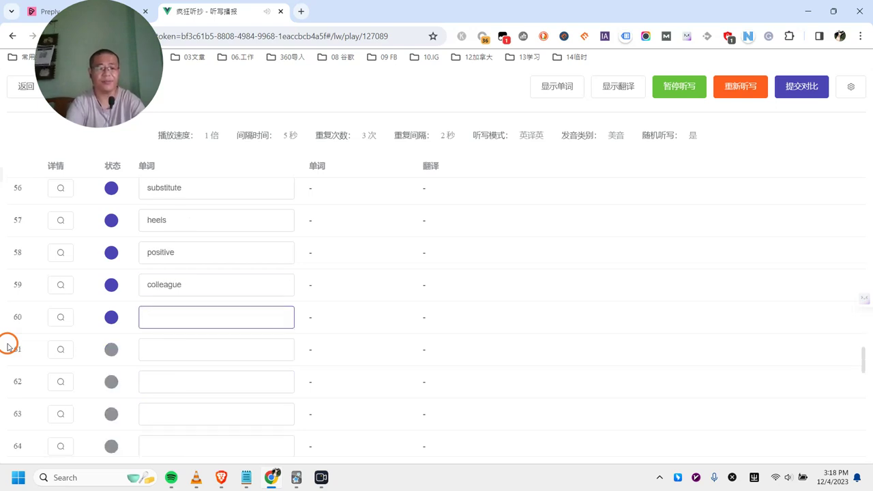
Fill in the answers for words 60 to 62 with "flexible", "expansion" and "emission"
{"action": "type", "text": "flexible"}
{"action": "key", "text": "Return"}
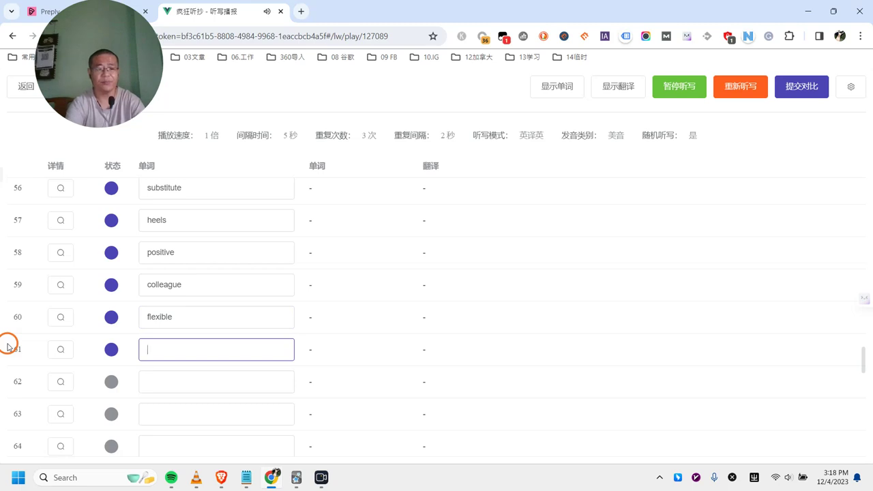
{"action": "type", "text": "expansion"}
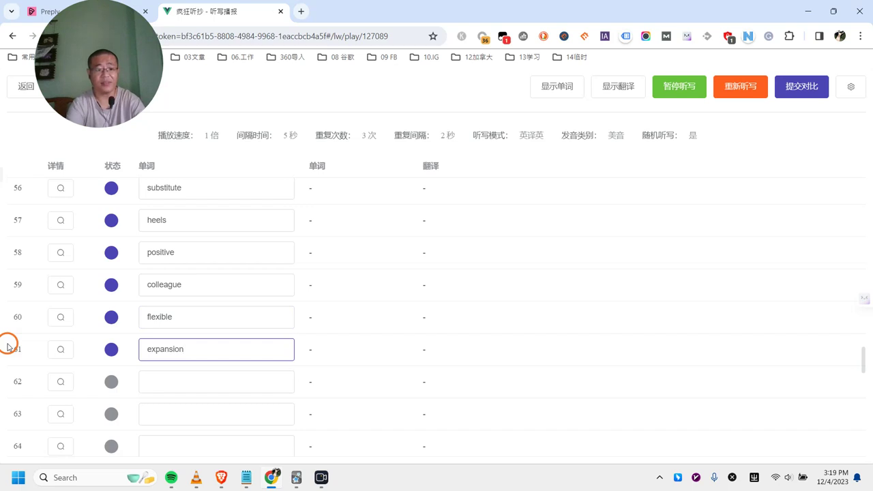
{"action": "key", "text": "Return"}
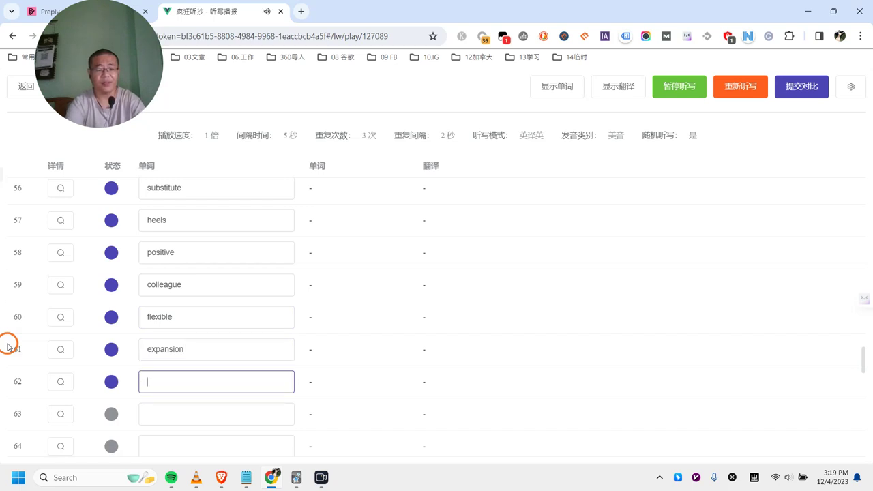
{"action": "type", "text": "emi"}
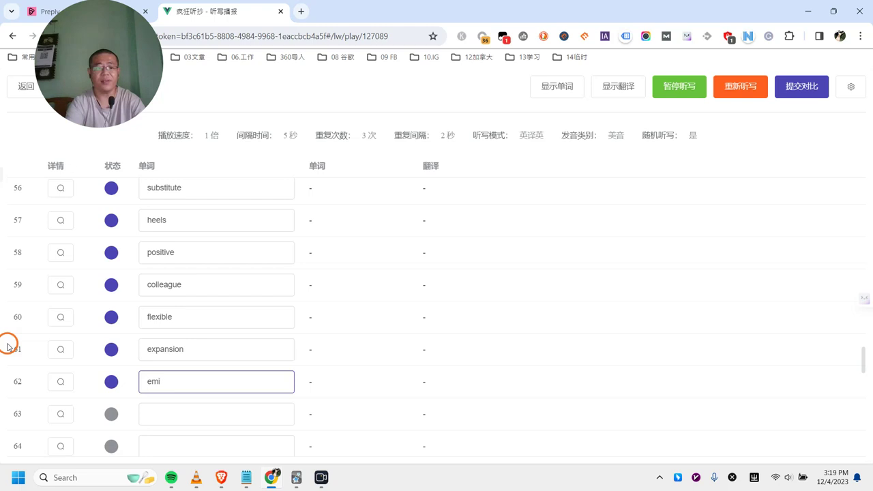
{"action": "type", "text": "ssion"}
{"action": "key", "text": "Return"}
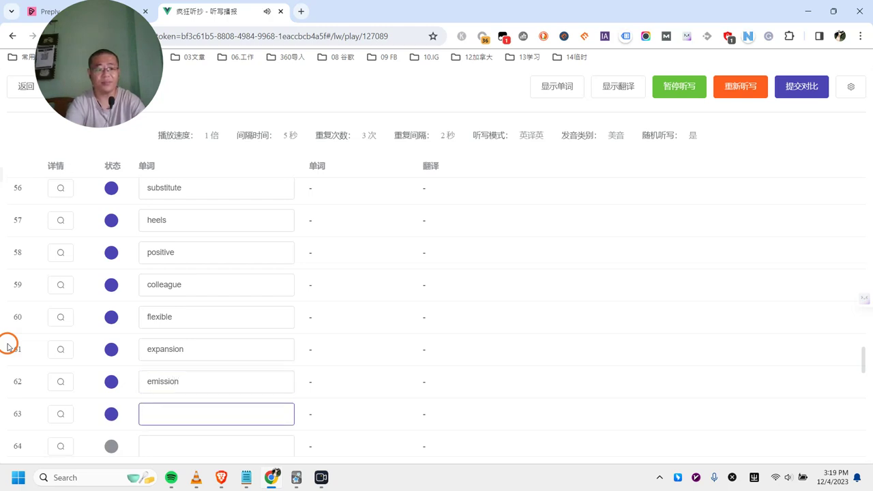
Enter "ceramic" for word 63 and "accidentally" for word 64
{"action": "type", "text": "ceramic"}
{"action": "key", "text": "Return"}
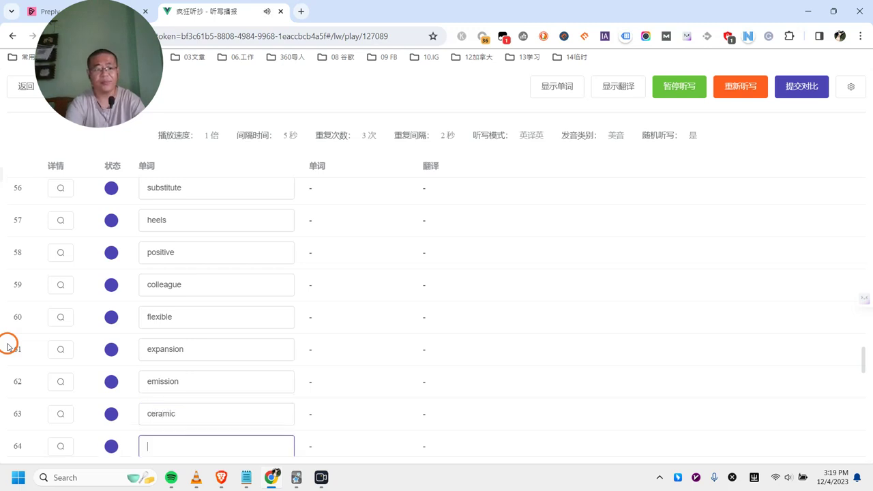
{"action": "type", "text": "accidentally"}
{"action": "key", "text": "Return"}
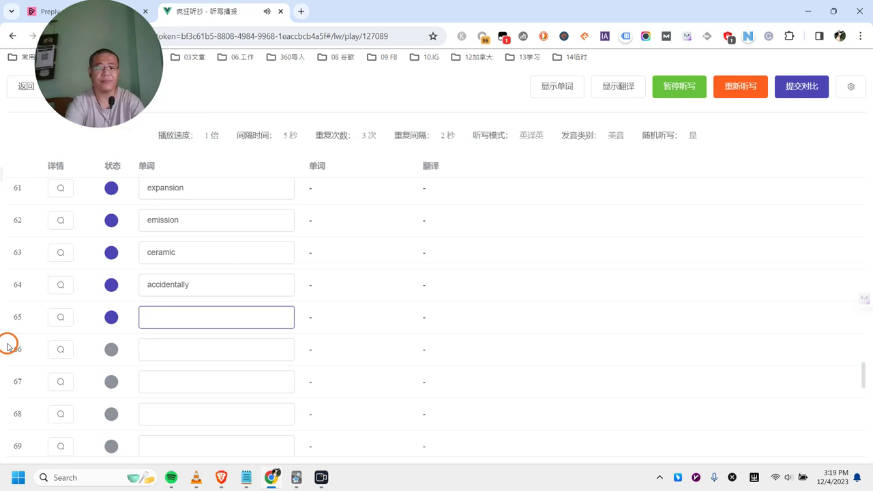
Fill in "quality", "hormonal change" and "cholesterol" as the answers for words 65 to 67
{"action": "type", "text": "quia"}
{"action": "key", "text": "BackSpace"}
{"action": "key", "text": "BackSpace"}
{"action": "key", "text": "BackSpace"}
{"action": "type", "text": "uality"}
{"action": "key", "text": "Return"}
{"action": "type", "text": "hormon"}
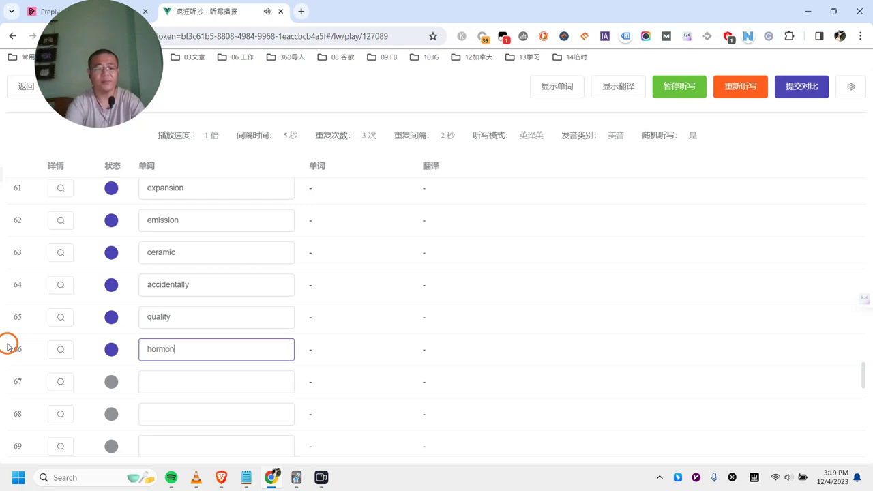
{"action": "type", "text": "al change"}
{"action": "key", "text": "Return"}
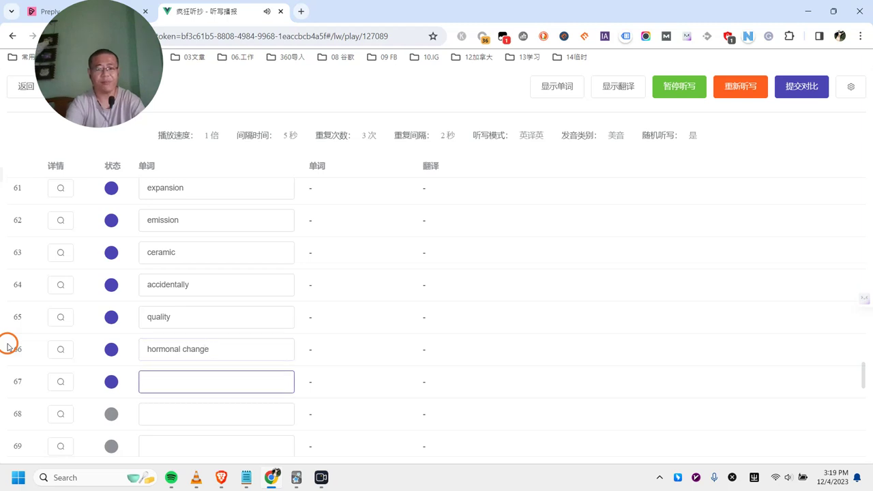
{"action": "type", "text": "cholesterol"}
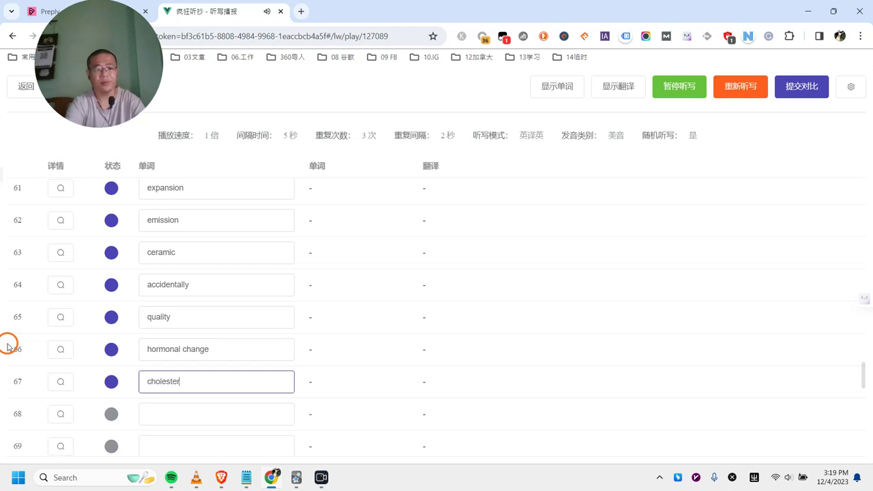
{"action": "key", "text": "Return"}
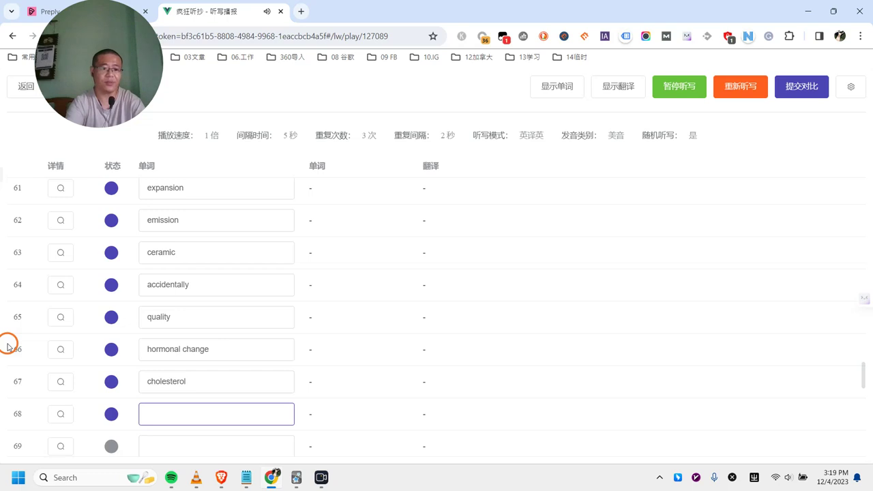
Enter "species" as the answer for word 68
{"action": "type", "text": "speci"}
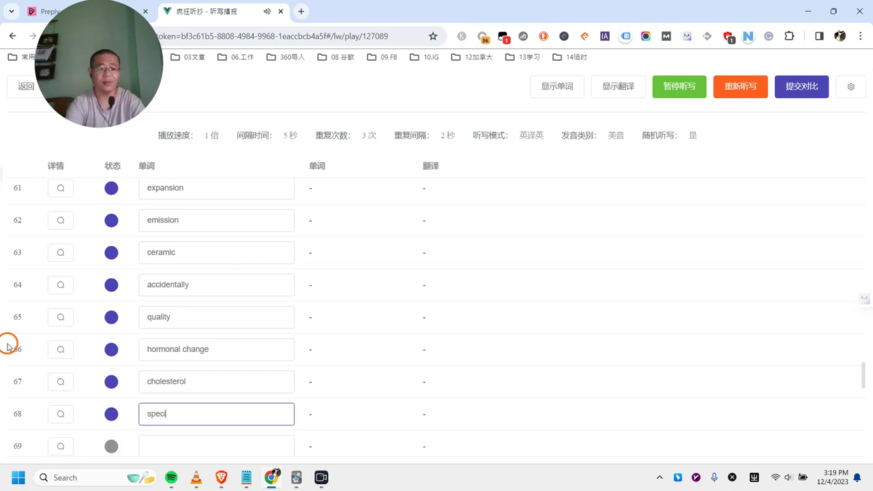
{"action": "type", "text": "ial"}
{"action": "key", "text": "BackSpace"}
{"action": "key", "text": "BackSpace"}
{"action": "key", "text": "BackSpace"}
{"action": "key", "text": "BackSpace"}
{"action": "key", "text": "BackSpace"}
{"action": "key", "text": "BackSpace"}
{"action": "key", "text": "BackSpace"}
{"action": "key", "text": "BackSpace"}
{"action": "type", "text": "species"}
{"action": "key", "text": "Return"}
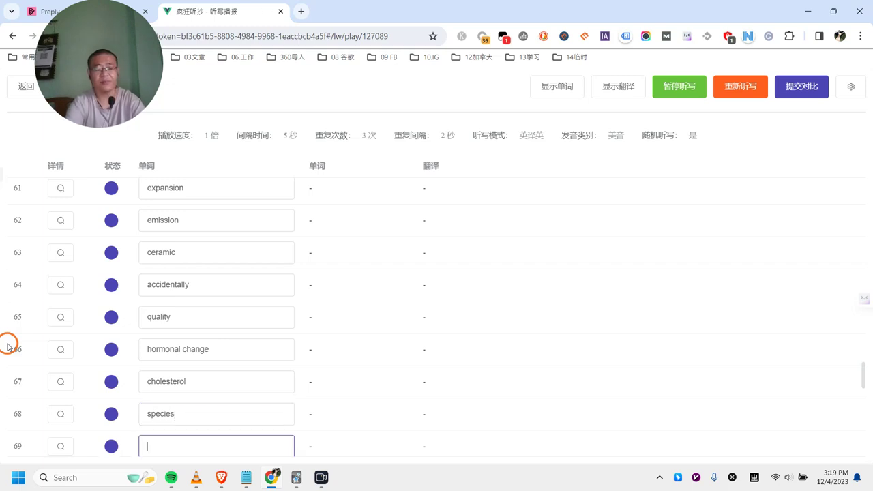
Fill in the answers for words 69 to 71 with "fisherman", "generous" and "permanent"
{"action": "type", "text": "fisherman"}
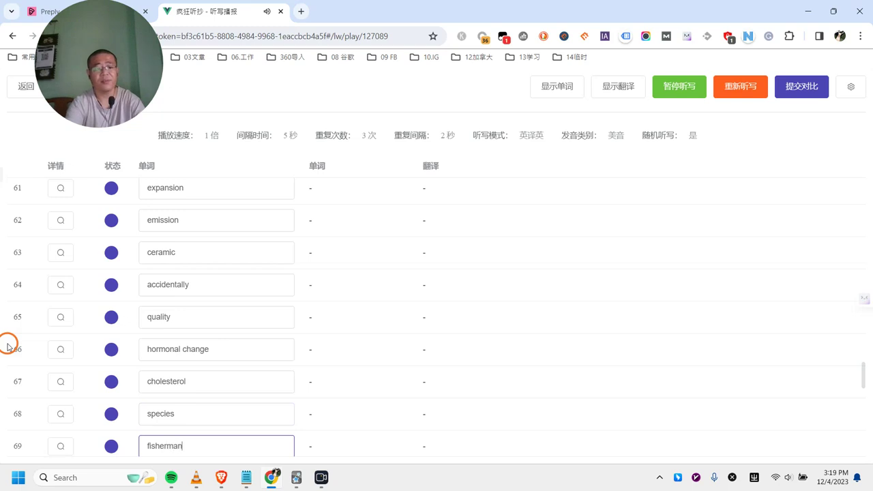
{"action": "key", "text": "Return"}
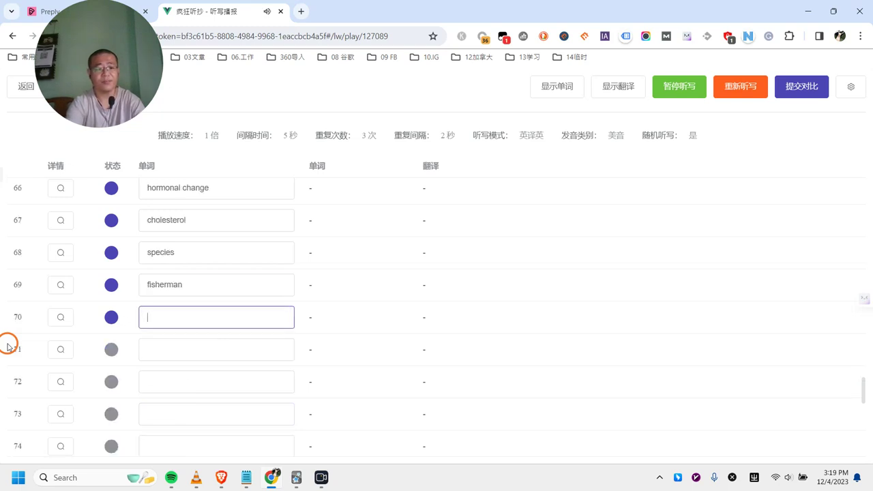
{"action": "type", "text": "generous"}
{"action": "key", "text": "Return"}
{"action": "type", "text": "permanent"}
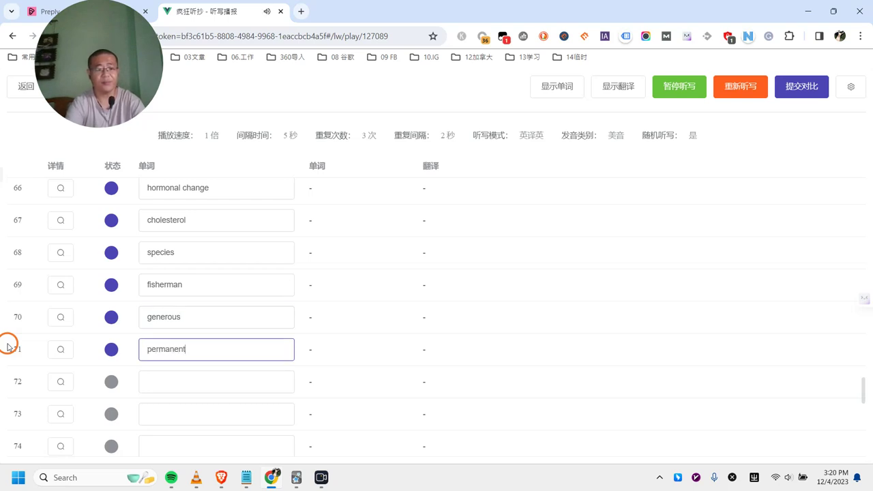
{"action": "key", "text": "Return"}
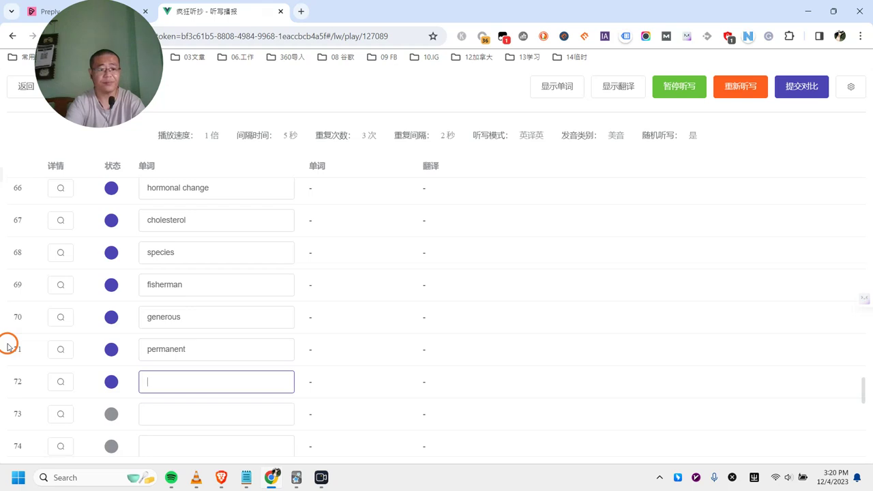
Fill in the answers for words 72 to 74 with "deposit", "cinema" and "beginner"
{"action": "type", "text": "deposit"}
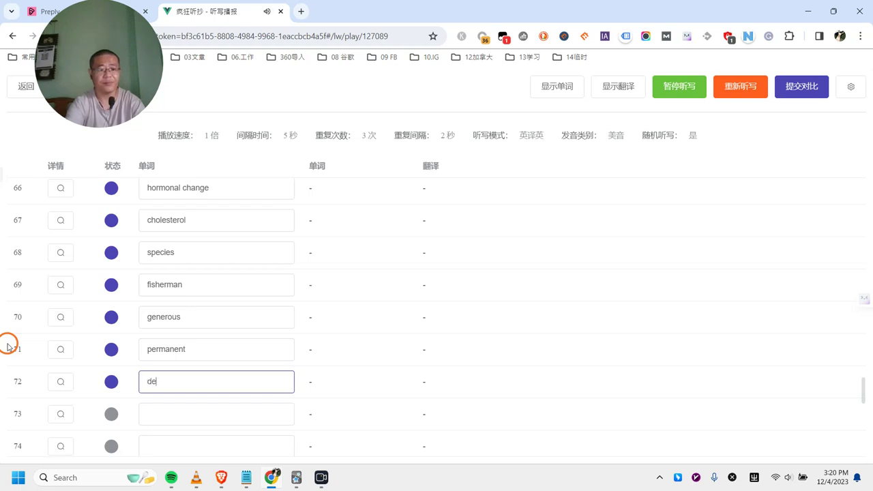
{"action": "key", "text": "Return"}
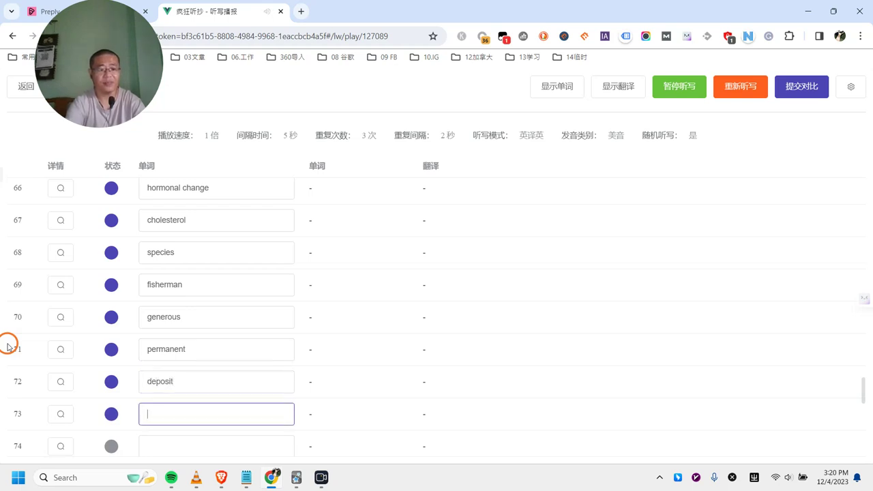
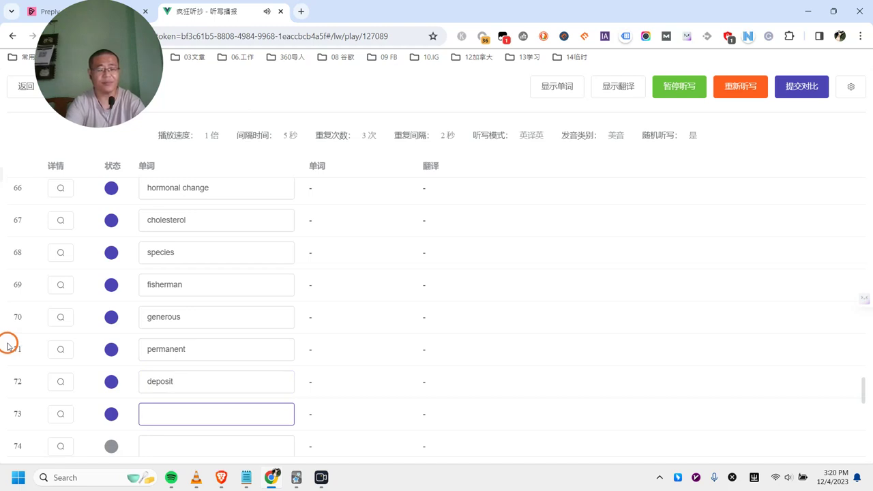
{"action": "type", "text": "cinema"}
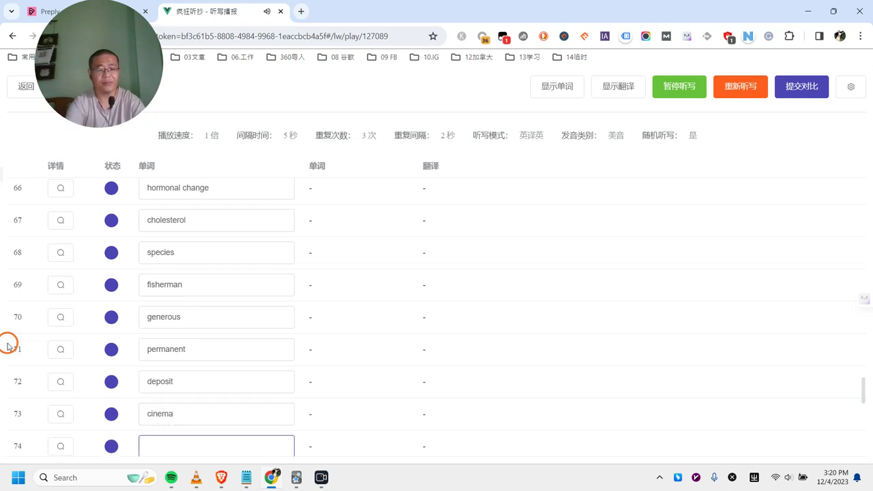
{"action": "type", "text": "beginner"}
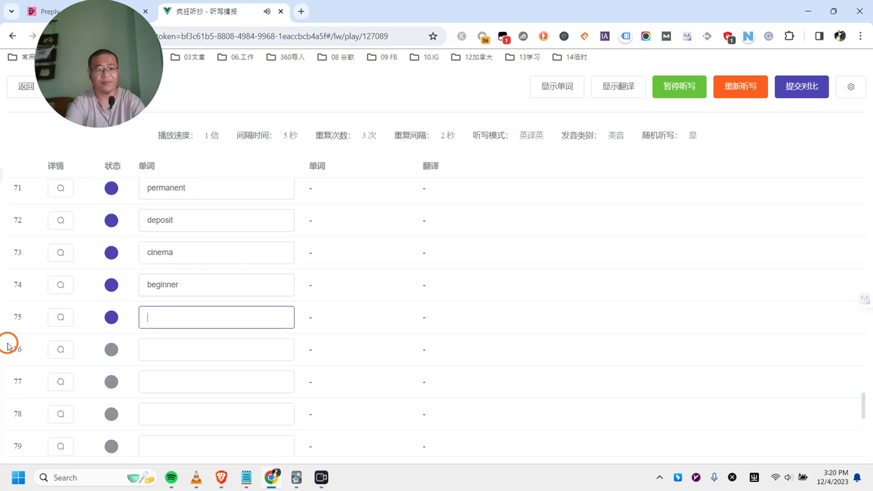
Enter "excursion" for word 75 and "avenue" for word 76
{"action": "type", "text": "ex"}
{"action": "type", "text": "cursion"}
{"action": "key", "text": "Return"}
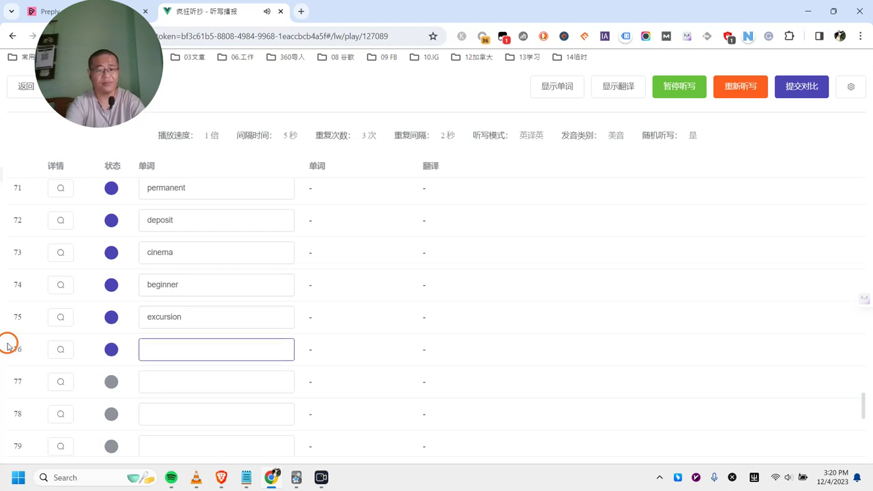
{"action": "type", "text": "avenue"}
{"action": "key", "text": "Return"}
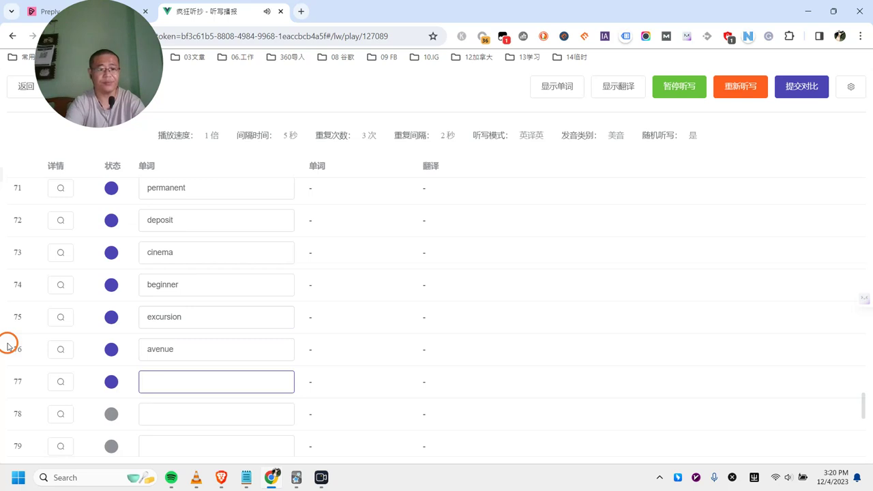
Enter "photographs" as the answer for word 77
{"action": "type", "text": "pho"}
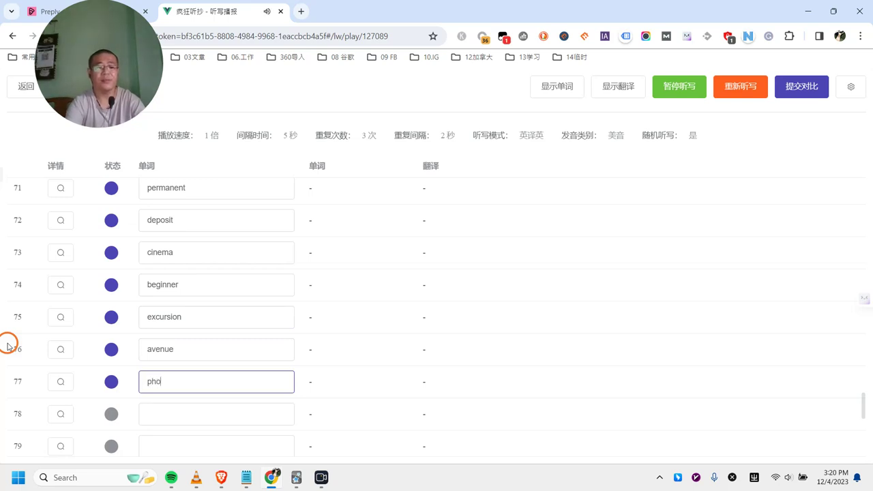
{"action": "type", "text": "tog"}
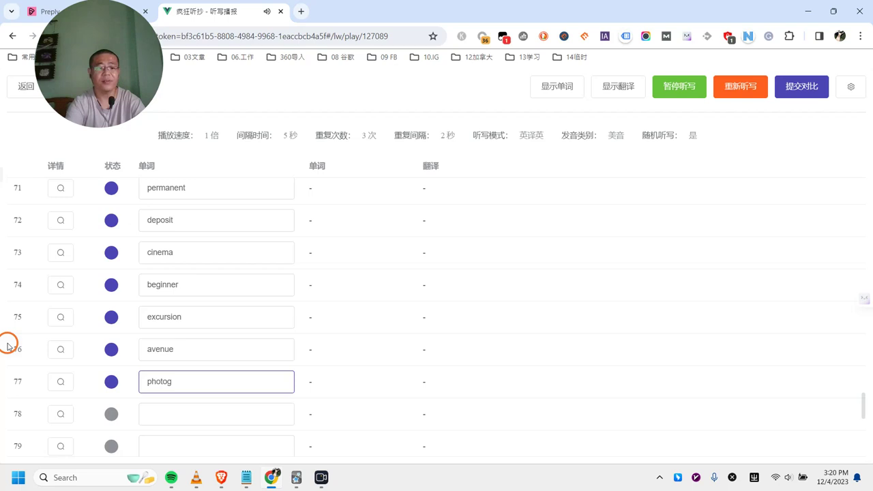
{"action": "type", "text": "raph"}
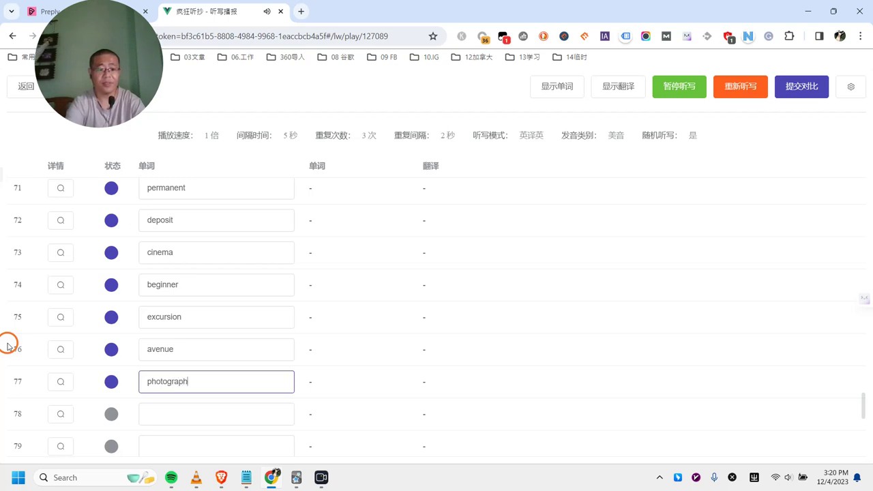
{"action": "type", "text": "s"}
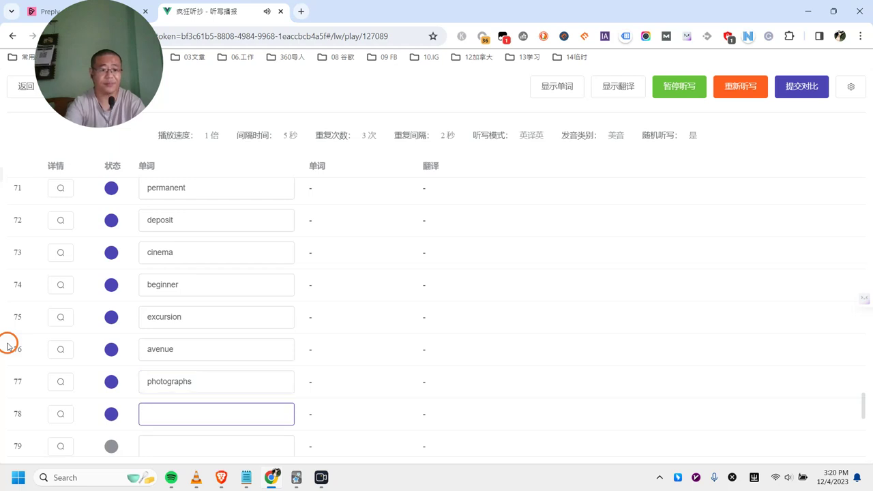
Enter "impoundment" for word 78 and "damage" for word 79
{"action": "type", "text": "im"}
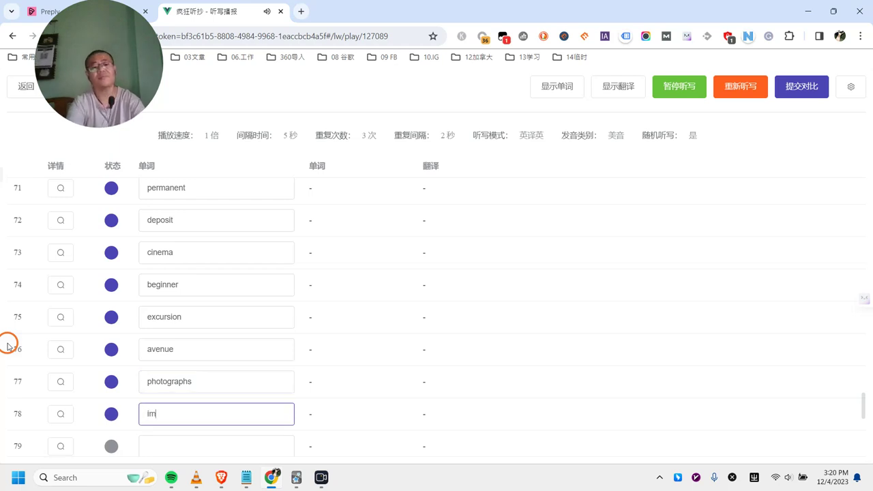
{"action": "type", "text": "pound"}
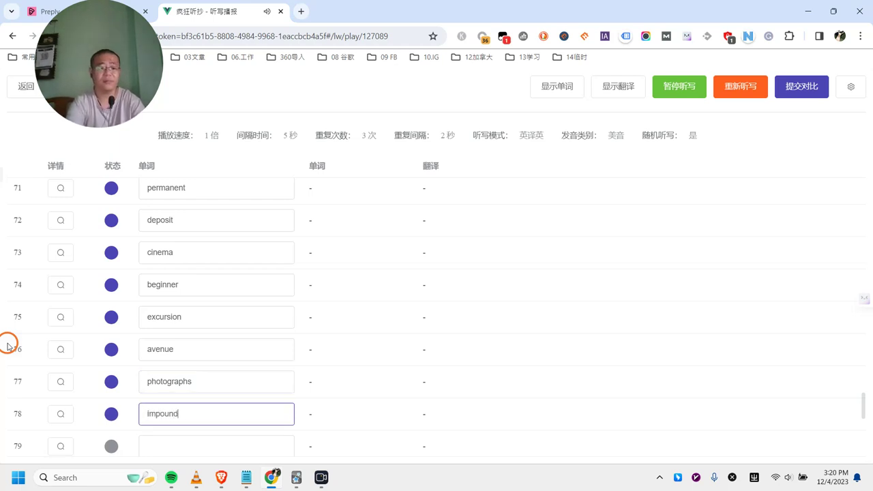
{"action": "type", "text": "mentda"}
{"action": "key", "text": "BackSpace"}
{"action": "type", "text": "amage"}
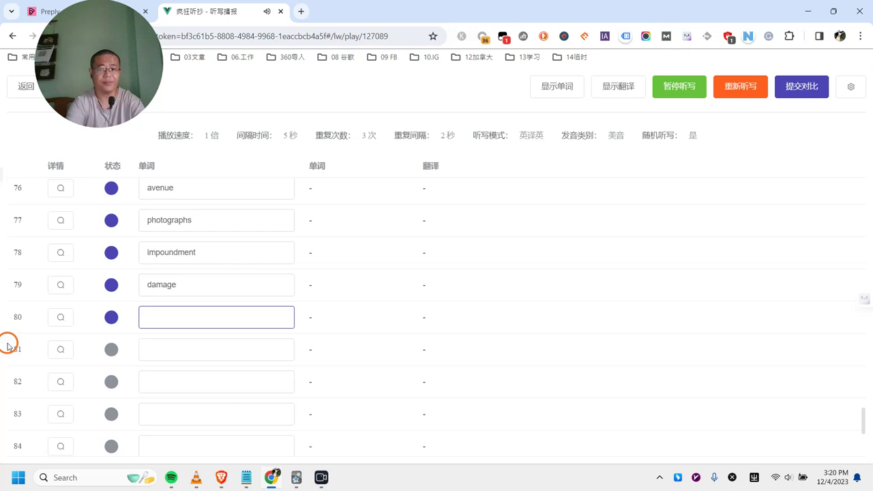
Fill in "elevator", "bureau" and "organic" as the answers for words 80 to 82
{"action": "type", "text": "elevator"}
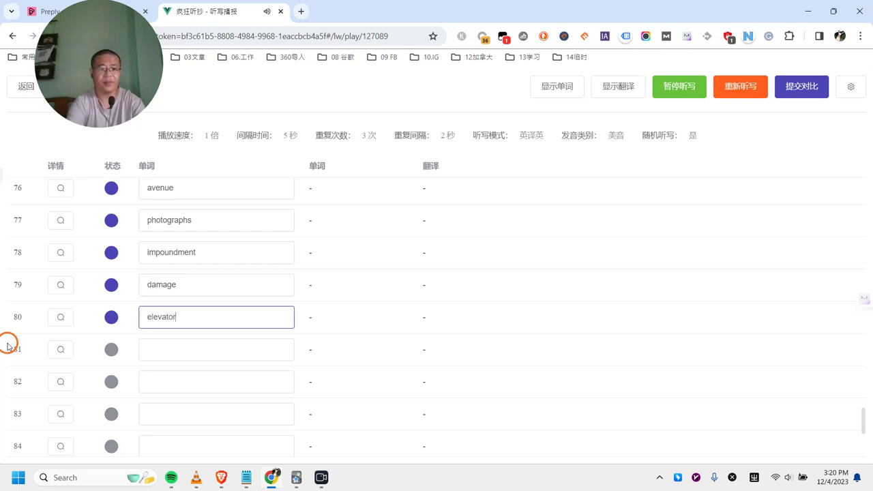
{"action": "key", "text": "Return"}
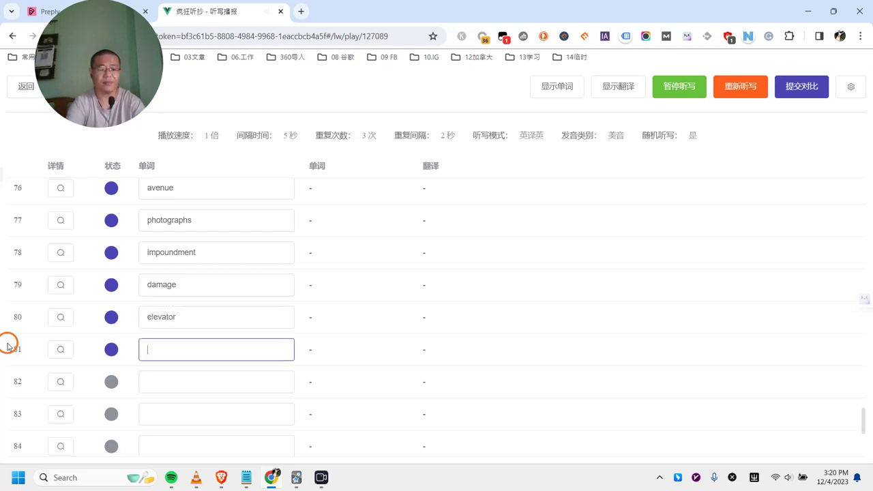
{"action": "type", "text": "bureau"}
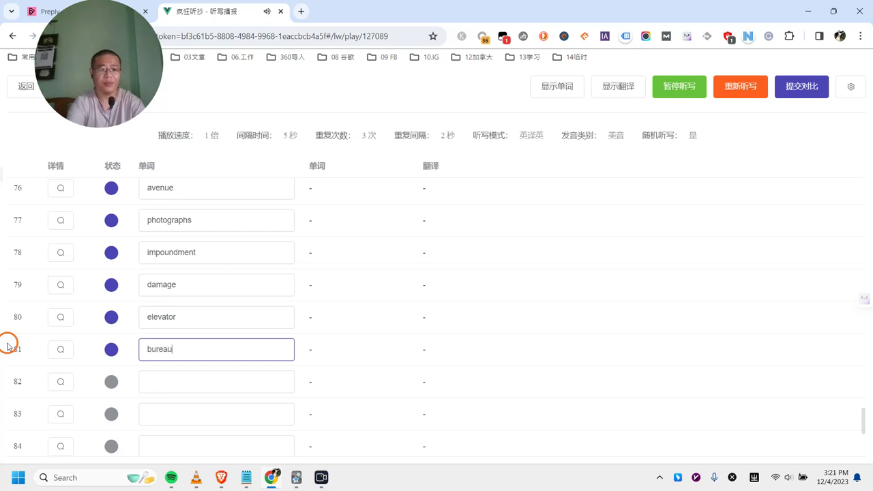
{"action": "key", "text": "Return"}
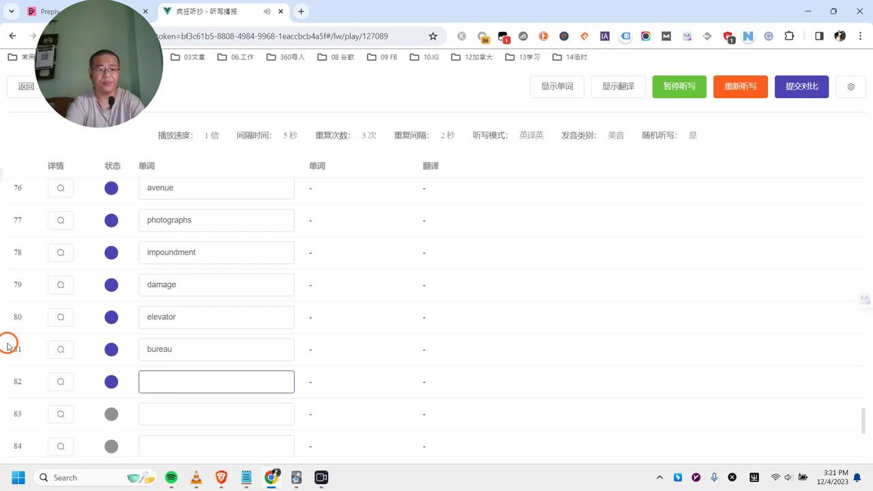
{"action": "type", "text": "organic"}
{"action": "key", "text": "Return"}
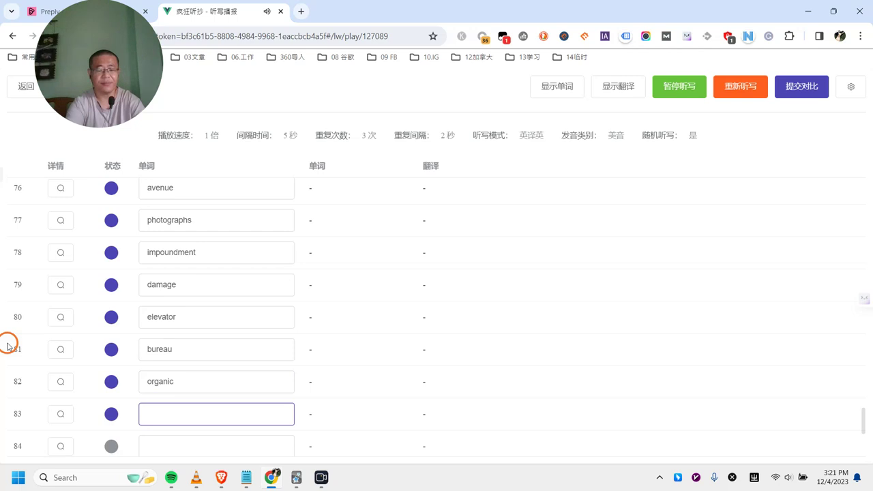
Enter "caterpillar" for word 83 and "morgue" for word 84
{"action": "type", "text": "cater"}
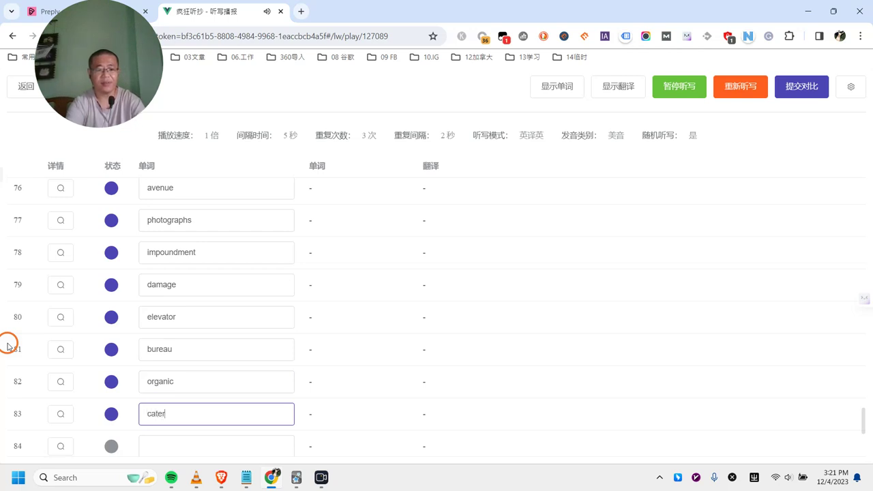
{"action": "type", "text": "pillar"}
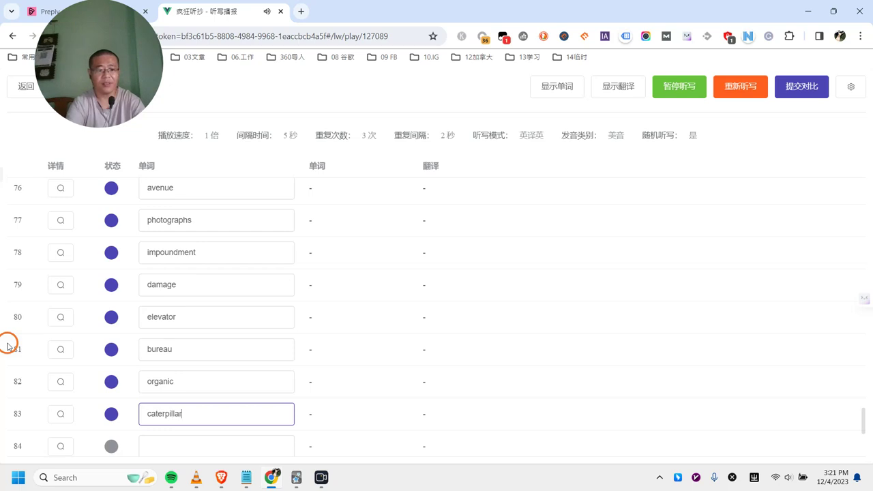
{"action": "key", "text": "Return"}
{"action": "type", "text": "morgue"}
{"action": "key", "text": "Return"}
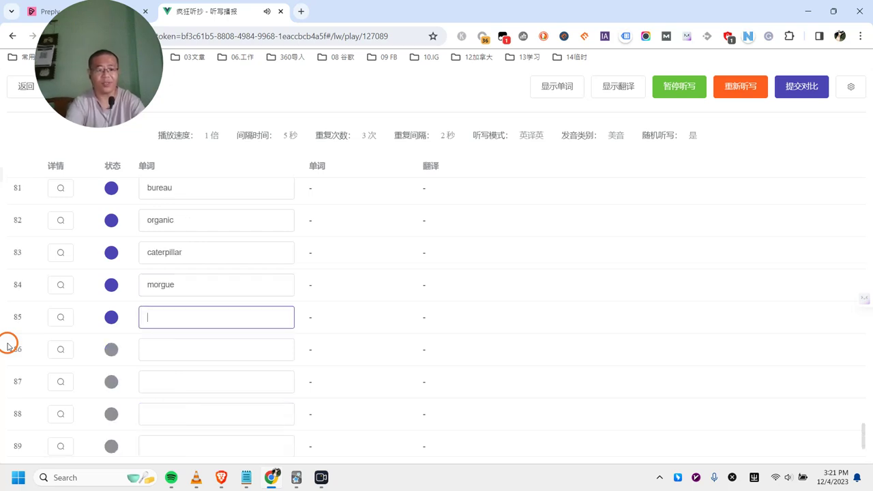
Fill in the answers for words 85 to 87 with "generously", "shutter" and "volume"
{"action": "type", "text": "generously"}
{"action": "key", "text": "Return"}
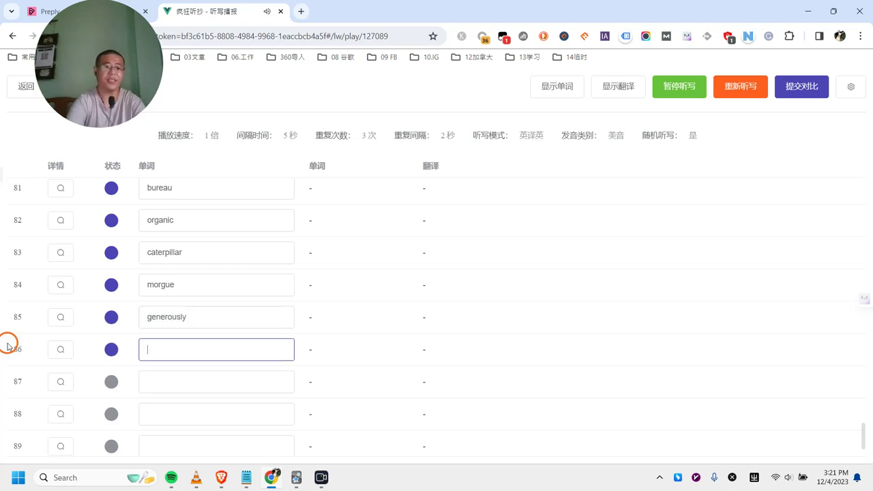
{"action": "type", "text": "shutter"}
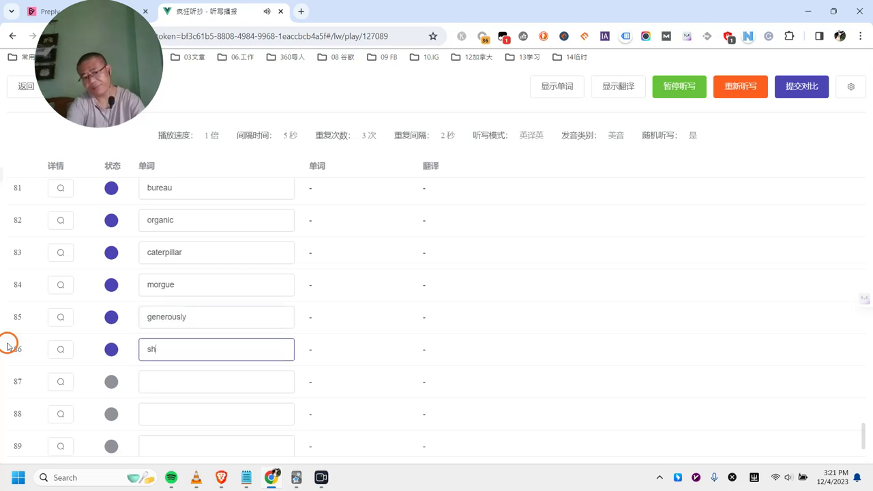
{"action": "key", "text": "Return"}
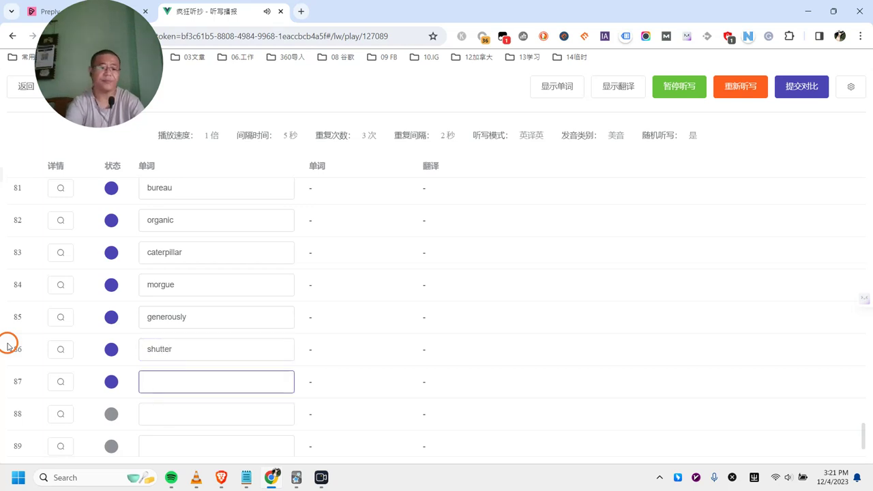
{"action": "type", "text": "volume"}
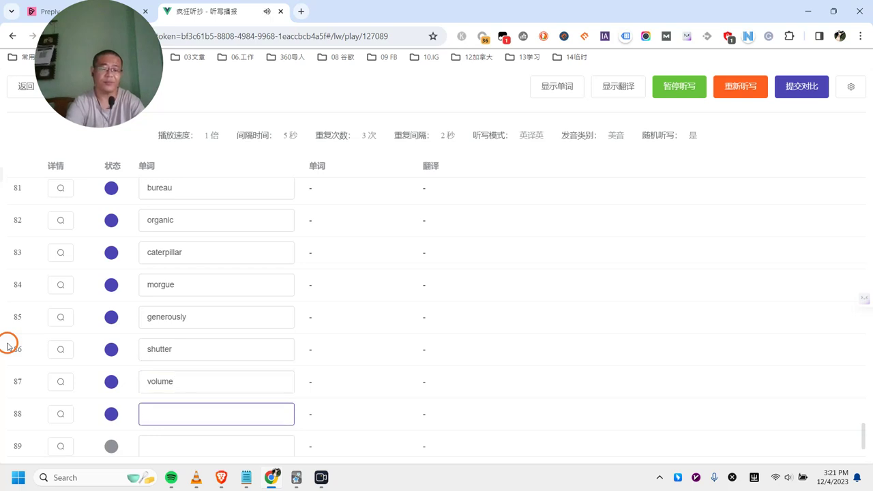
Enter "poignant" for word 88 and "documentary" for word 89
{"action": "type", "text": "po"}
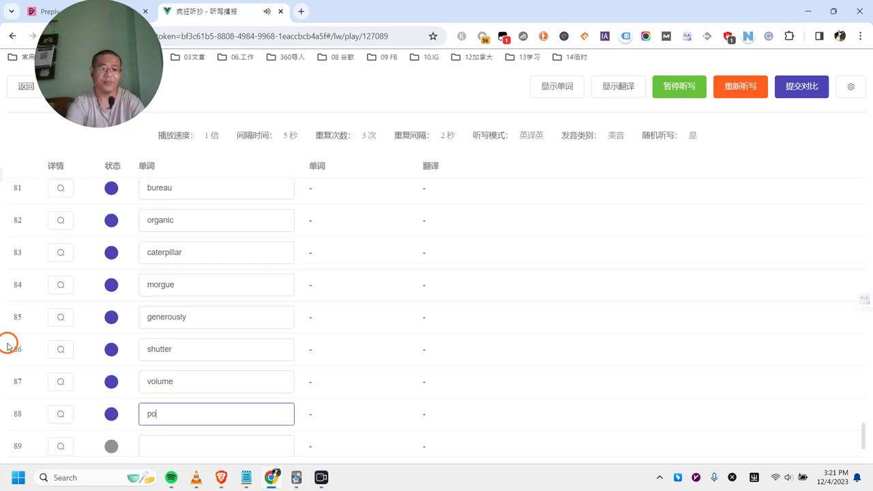
{"action": "type", "text": "ignant"}
{"action": "key", "text": "Return"}
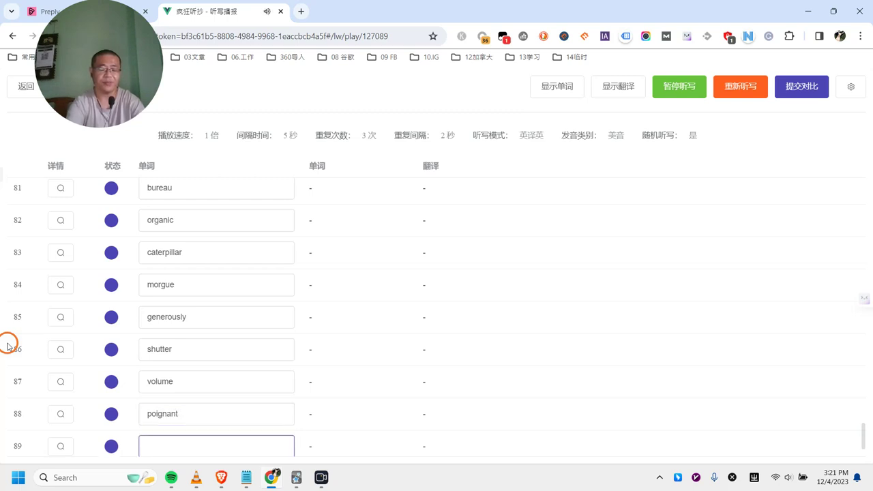
{"action": "type", "text": "docu"}
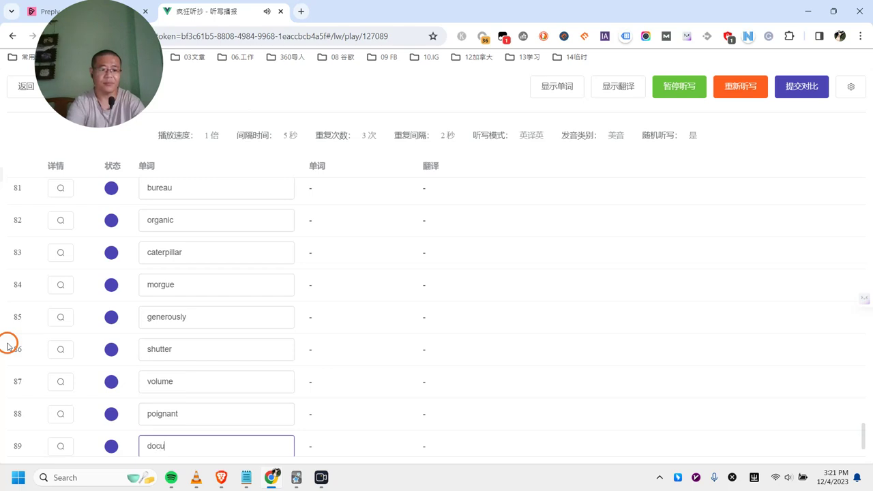
{"action": "type", "text": "mentary"}
{"action": "key", "text": "Return"}
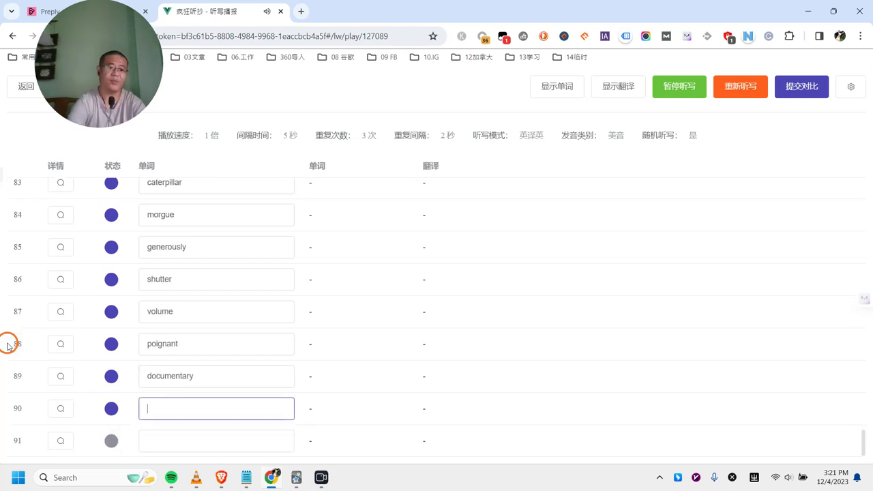
Enter "amateur" as the answer for word 90, correcting its spelling before moving on to word 91
{"action": "type", "text": "a"}
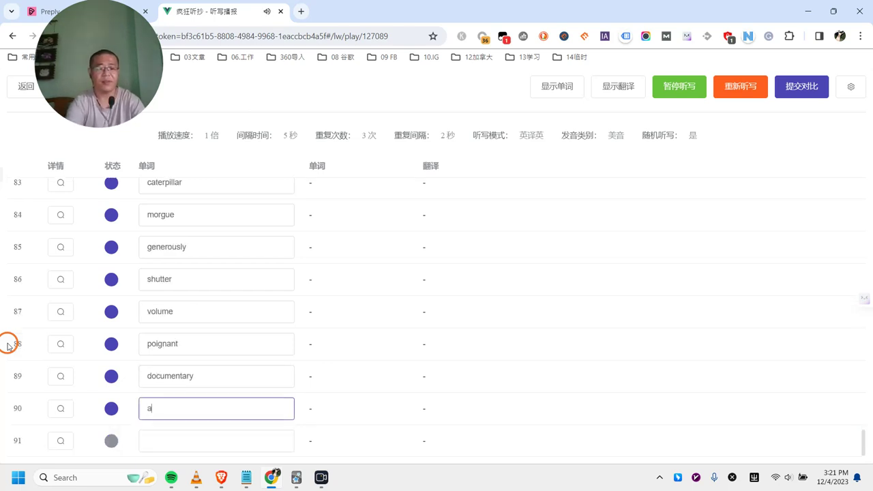
{"action": "type", "text": "mateur"}
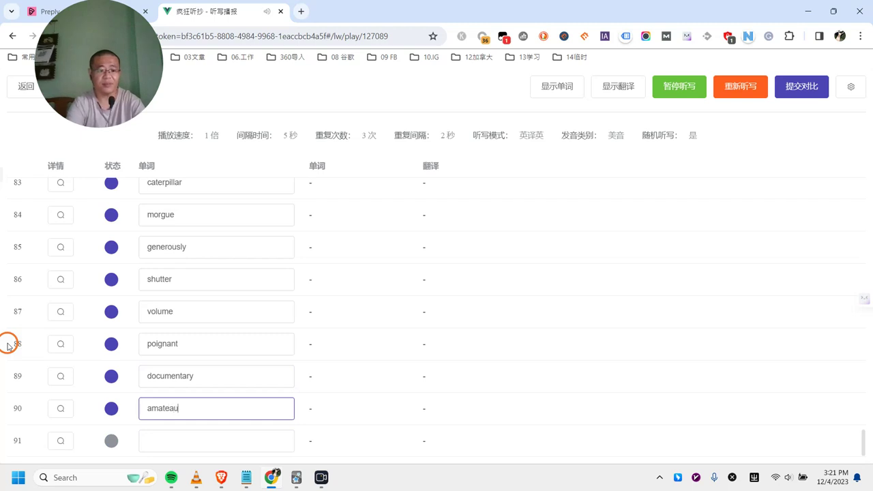
{"action": "key", "text": "BackSpace"}
{"action": "key", "text": "BackSpace"}
{"action": "key", "text": "BackSpace"}
{"action": "key", "text": "BackSpace"}
{"action": "key", "text": "BackSpace"}
{"action": "key", "text": "BackSpace"}
{"action": "key", "text": "BackSpace"}
{"action": "type", "text": "amateu"}
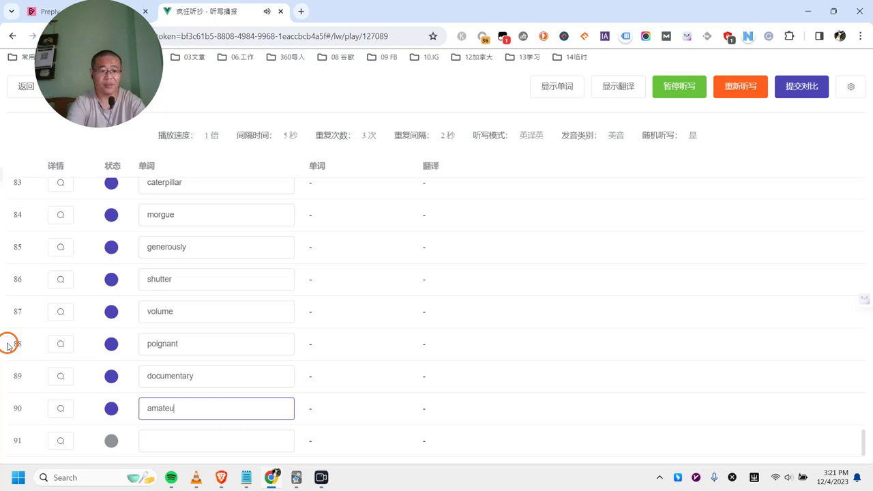
{"action": "key", "text": "BackSpace"}
{"action": "type", "text": "a"}
{"action": "key", "text": "BackSpace"}
{"action": "type", "text": "ur"}
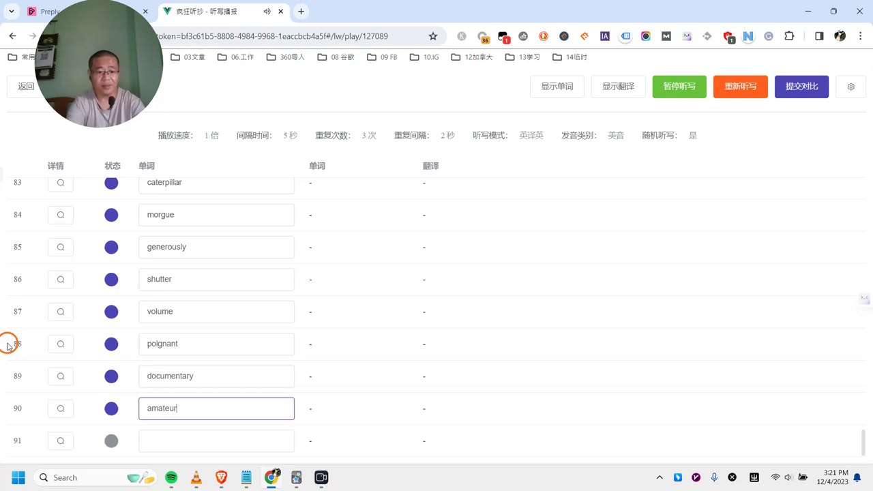
{"action": "key", "text": "Return"}
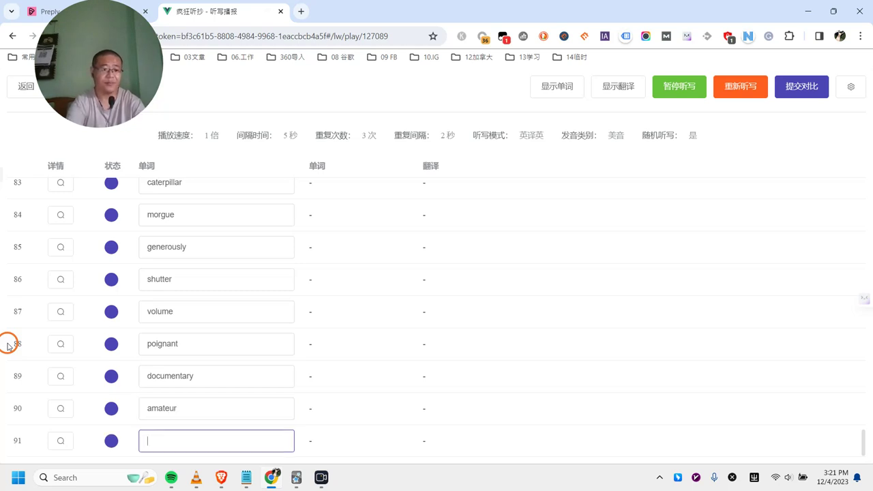
Enter "coal" for word 91 and submit all the dictation answers for comparison
{"action": "type", "text": "coal"}
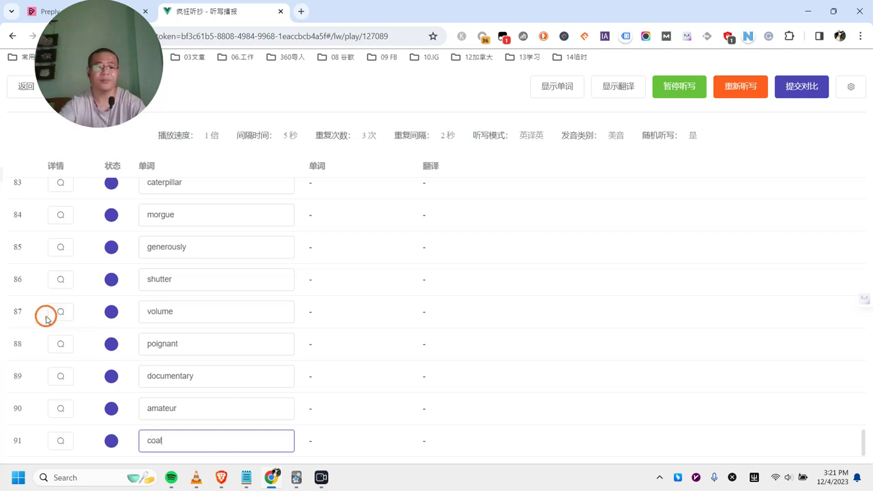
{"action": "left_click", "coordinate": [801, 86]}
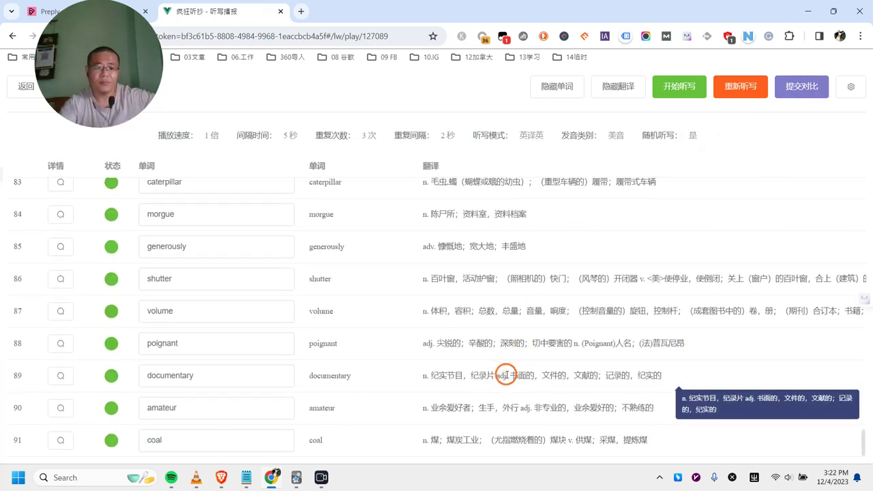
Review the graded rows upward from word 91 and examine the misspelled answers around words 48, 21 and 22
{"action": "scroll", "coordinate": [504, 372], "scroll_direction": "up", "scroll_amount": 5}
{"action": "scroll", "coordinate": [506, 377], "scroll_direction": "up", "scroll_amount": 15}
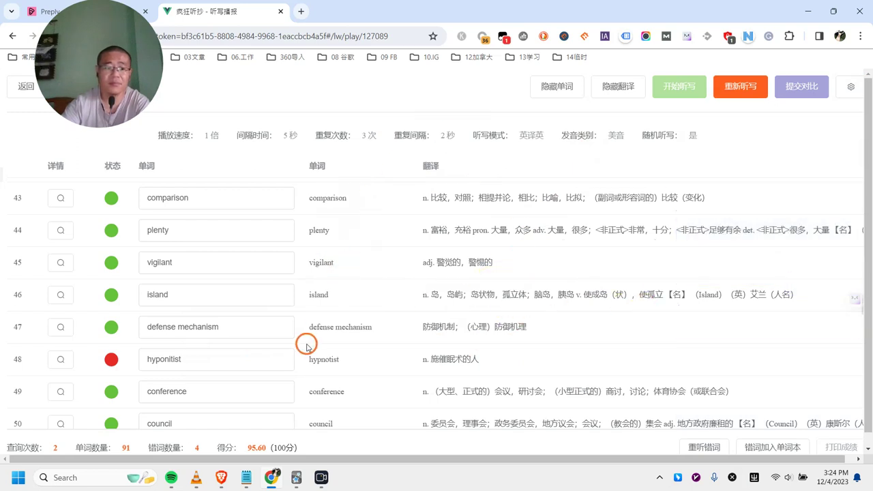
{"action": "scroll", "coordinate": [437, 339], "scroll_direction": "up", "scroll_amount": 12}
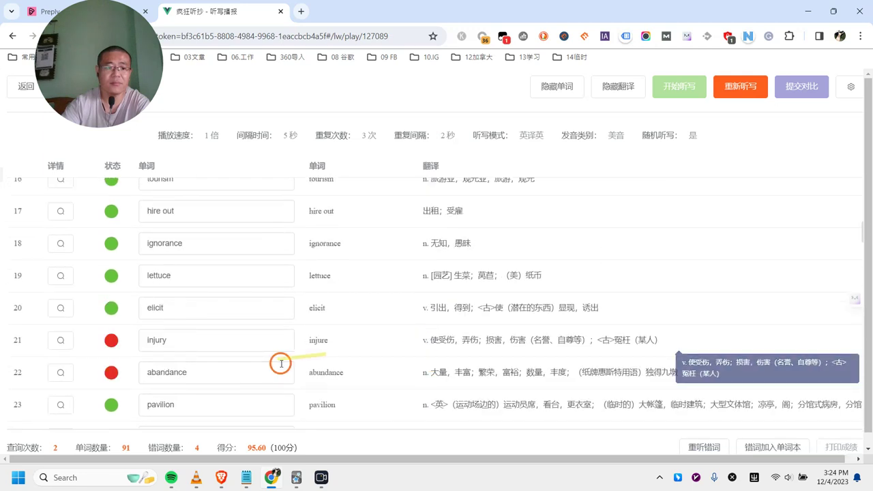
{"action": "scroll", "coordinate": [266, 368], "scroll_direction": "down", "scroll_amount": 1}
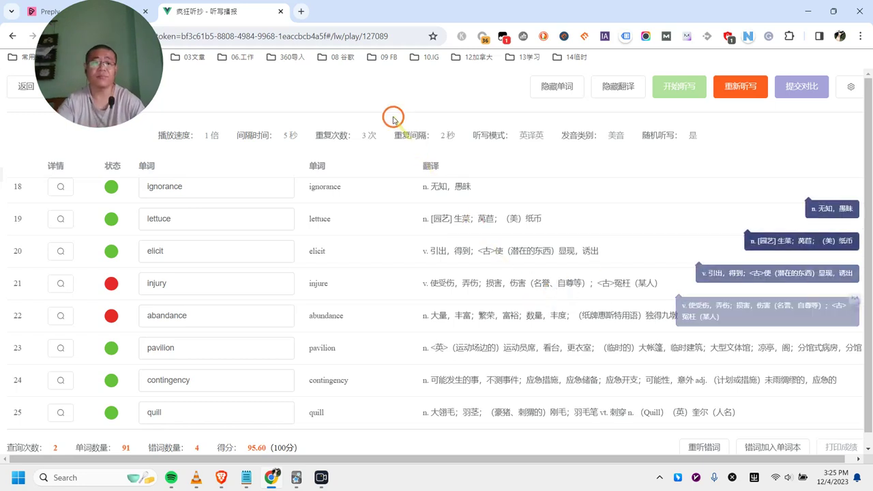
Switch to the Longman dictionary page in Brave and search for "aband"
{"action": "left_click", "coordinate": [219, 477]}
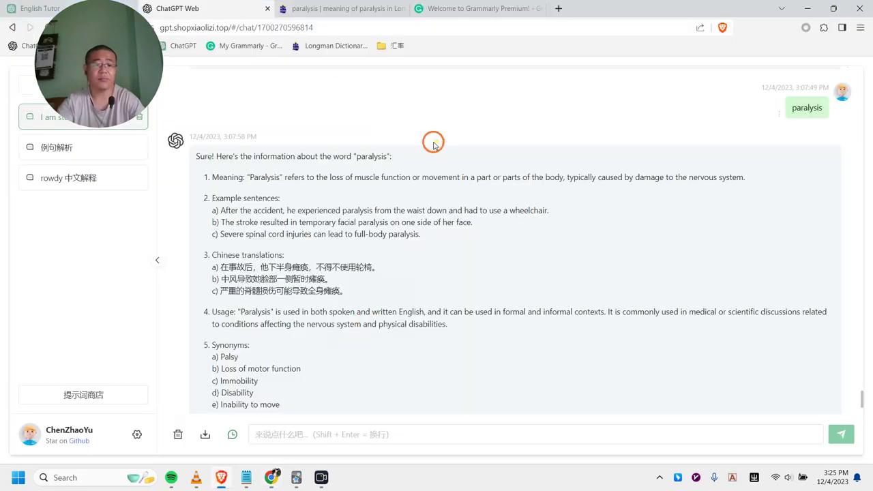
{"action": "left_click", "coordinate": [355, 6]}
{"action": "scroll", "coordinate": [384, 91], "scroll_direction": "up", "scroll_amount": 1}
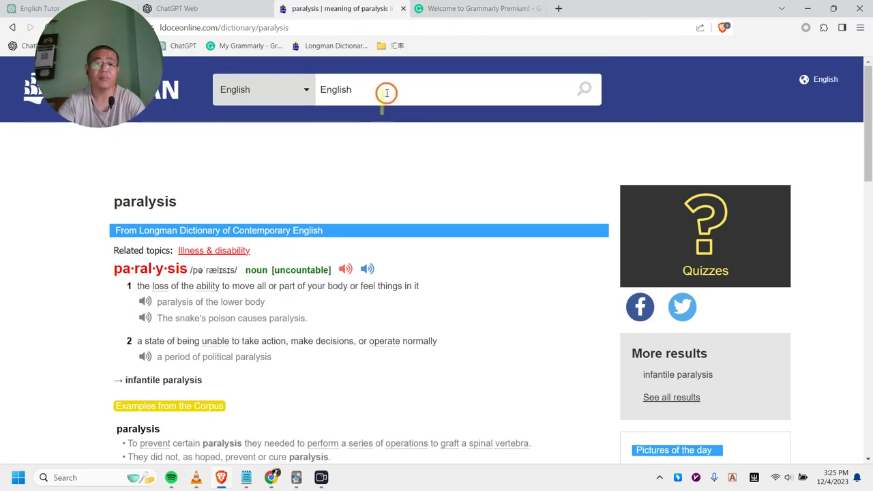
{"action": "left_click", "coordinate": [385, 91]}
{"action": "type", "text": "aband"}
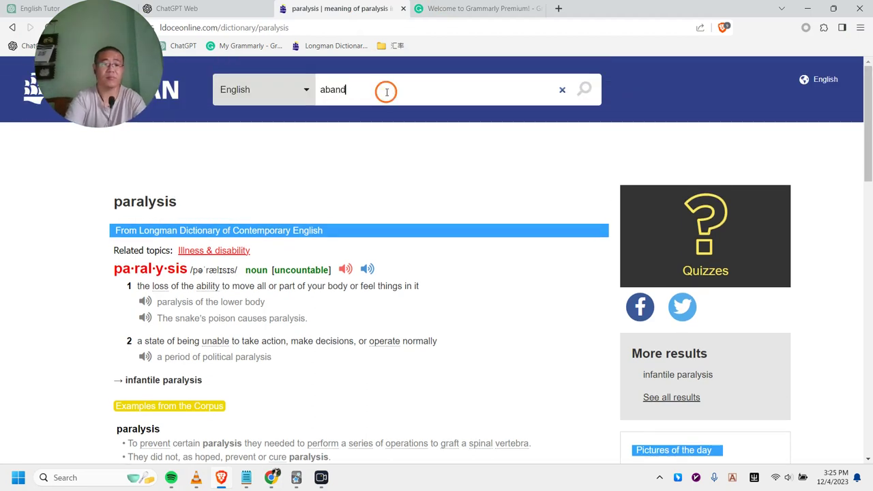
{"action": "key", "text": "Return"}
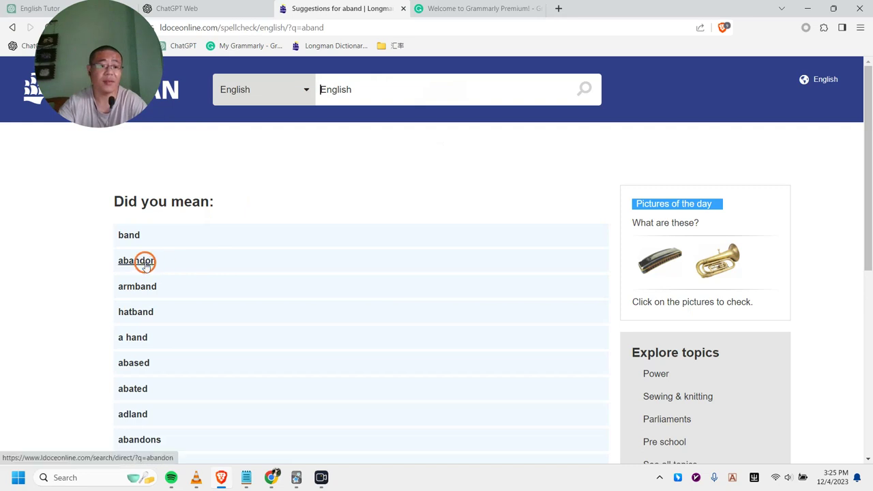
Look up "abandon" in the Longman dictionary and check its first example sentence
{"action": "left_click", "coordinate": [378, 89]}
{"action": "type", "text": "abandon"}
{"action": "key", "text": "Return"}
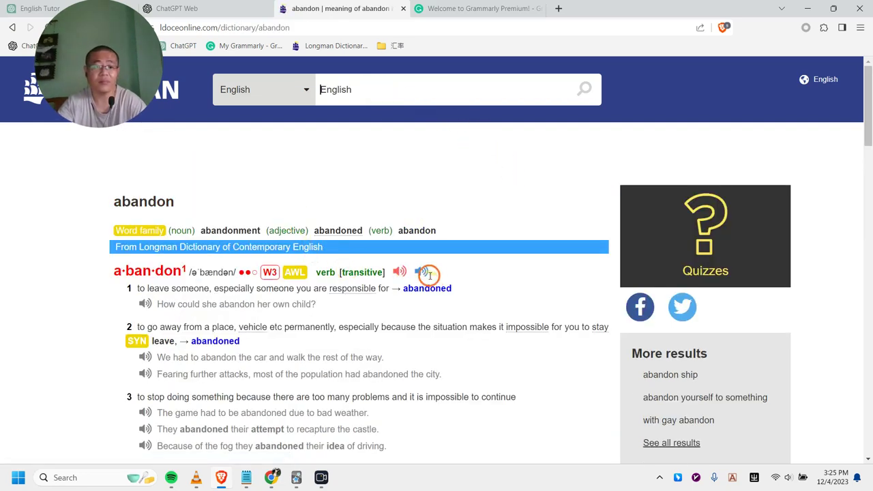
{"action": "left_click_drag", "start_coordinate": [229, 305], "coordinate": [270, 308]}
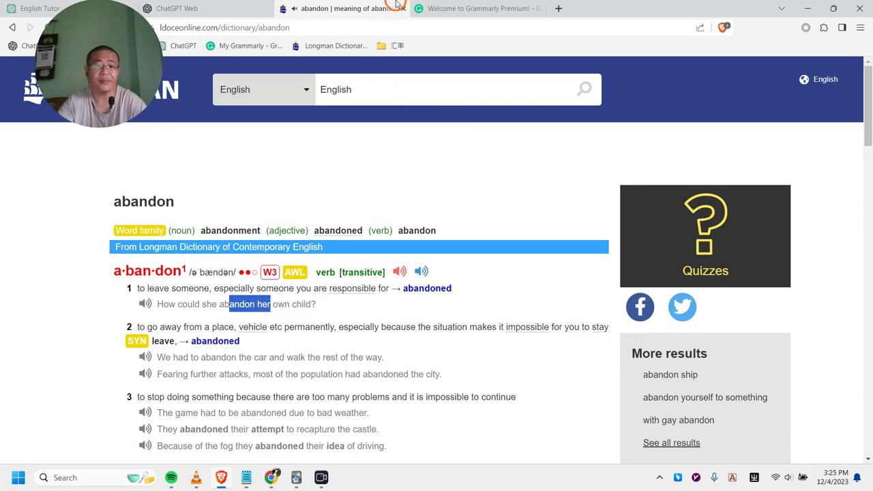
Look up "abundance" in the Longman dictionary and read through its definition and corpus examples
{"action": "left_click", "coordinate": [383, 93]}
{"action": "type", "text": "a"}
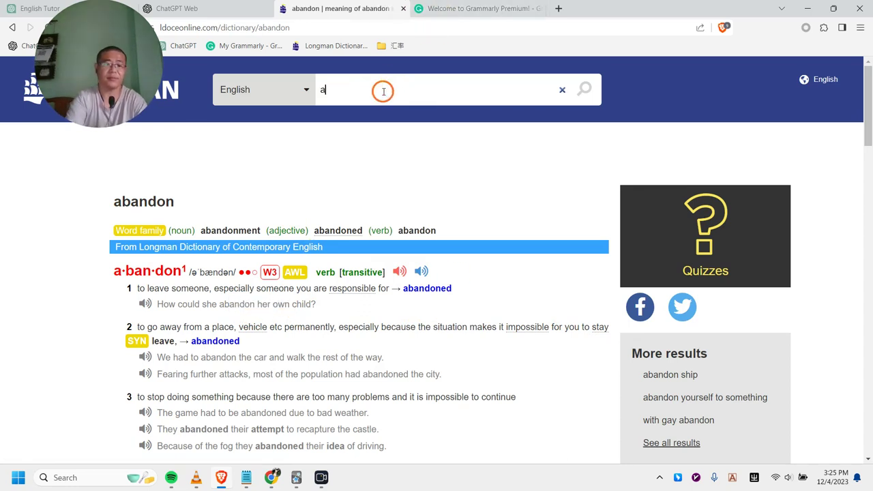
{"action": "type", "text": "bundance"}
{"action": "key", "text": "Return"}
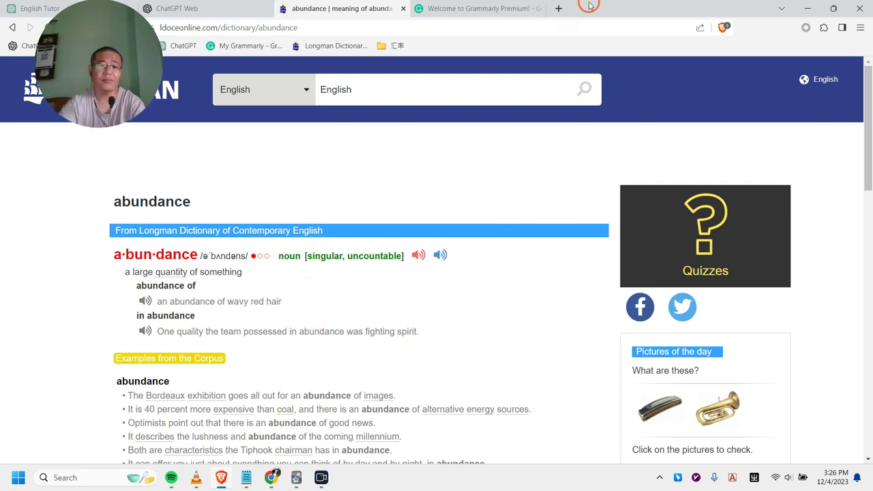
{"action": "scroll", "coordinate": [483, 372], "scroll_direction": "down", "scroll_amount": 4}
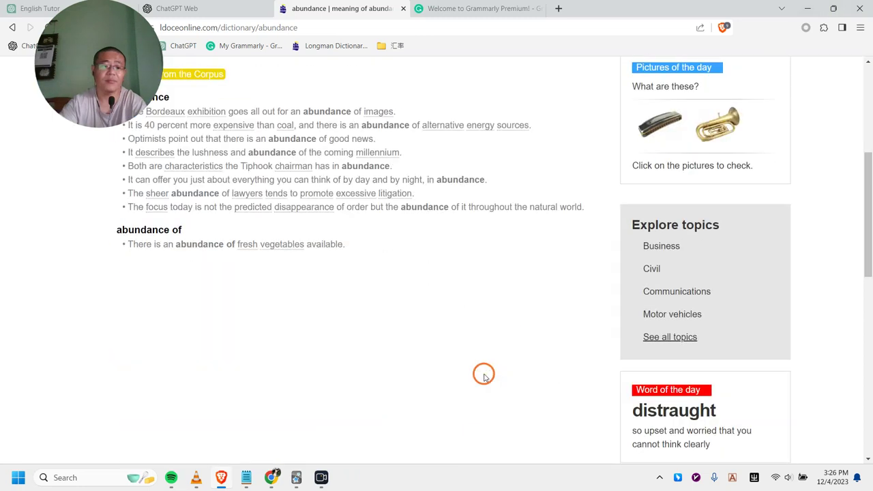
{"action": "scroll", "coordinate": [483, 367], "scroll_direction": "up", "scroll_amount": 2}
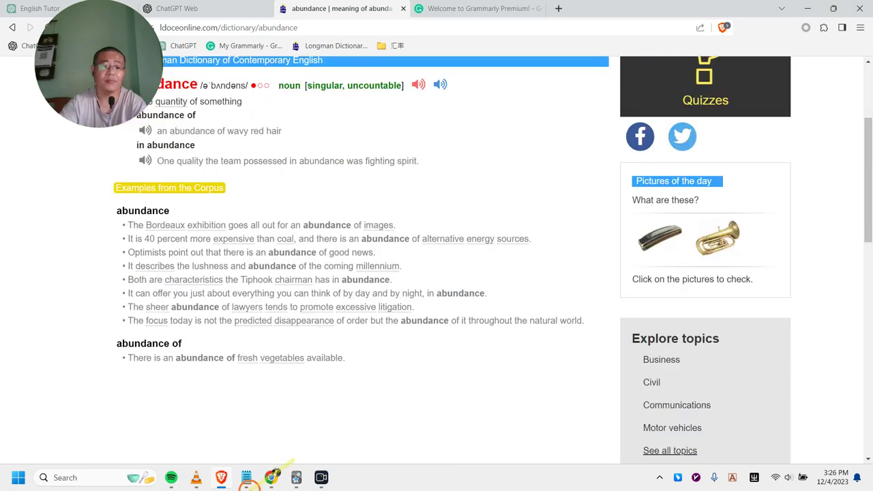
Return to the dictation results in Chrome and import the misspelled words into the 重复出错 word book
{"action": "left_click", "coordinate": [220, 478]}
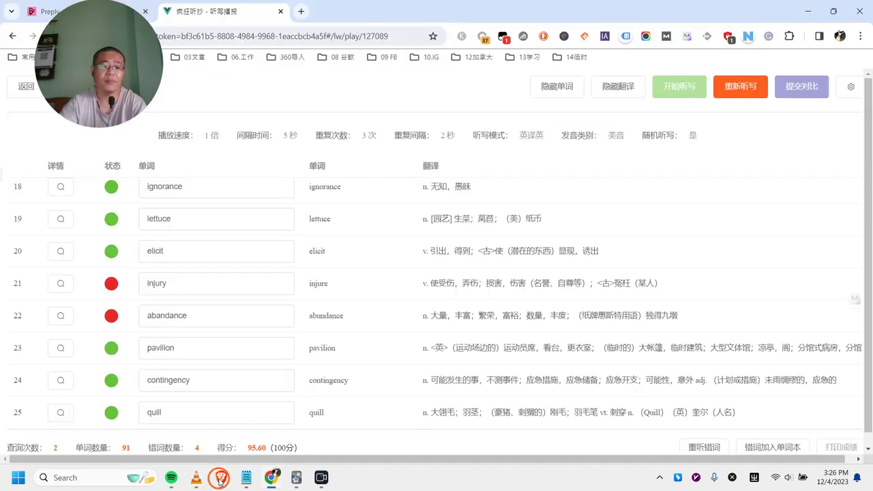
{"action": "scroll", "coordinate": [324, 315], "scroll_direction": "up", "scroll_amount": 7}
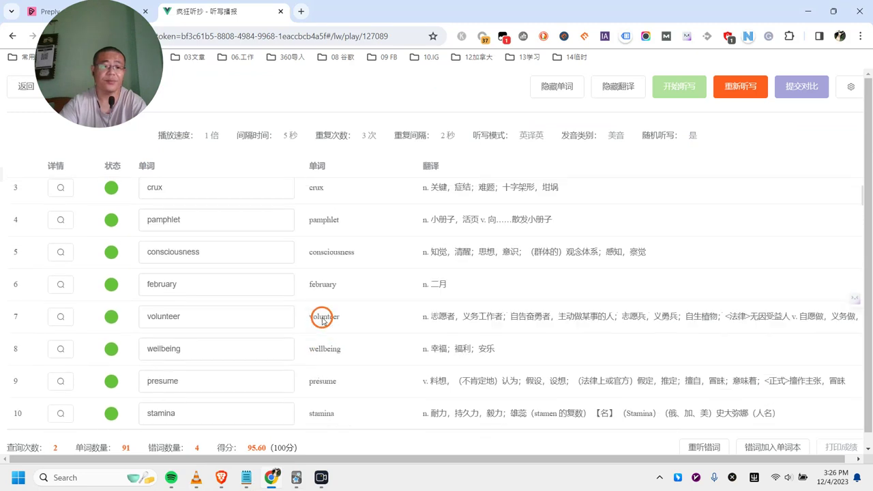
{"action": "scroll", "coordinate": [323, 318], "scroll_direction": "down", "scroll_amount": 2}
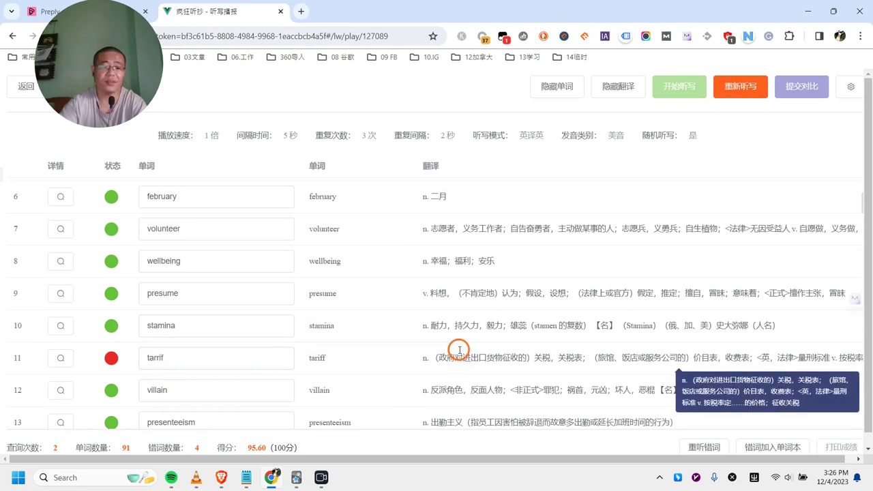
{"action": "scroll", "coordinate": [328, 347], "scroll_direction": "up", "scroll_amount": 4}
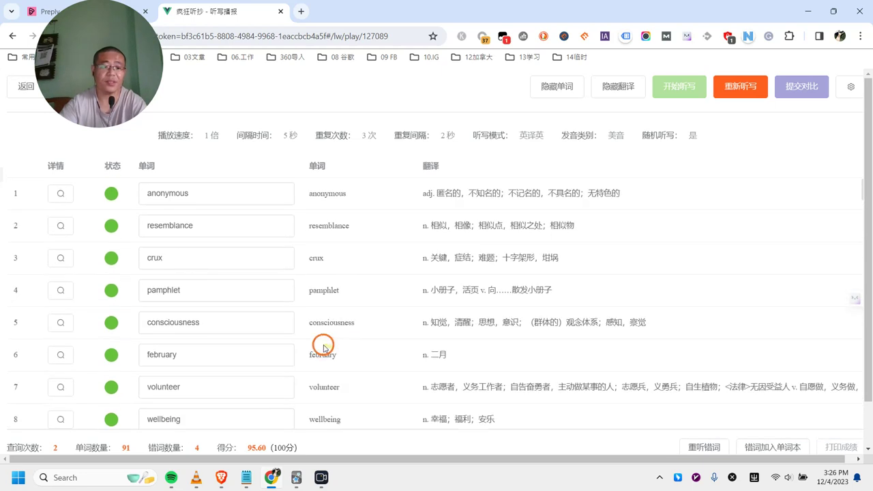
{"action": "left_click", "coordinate": [772, 447]}
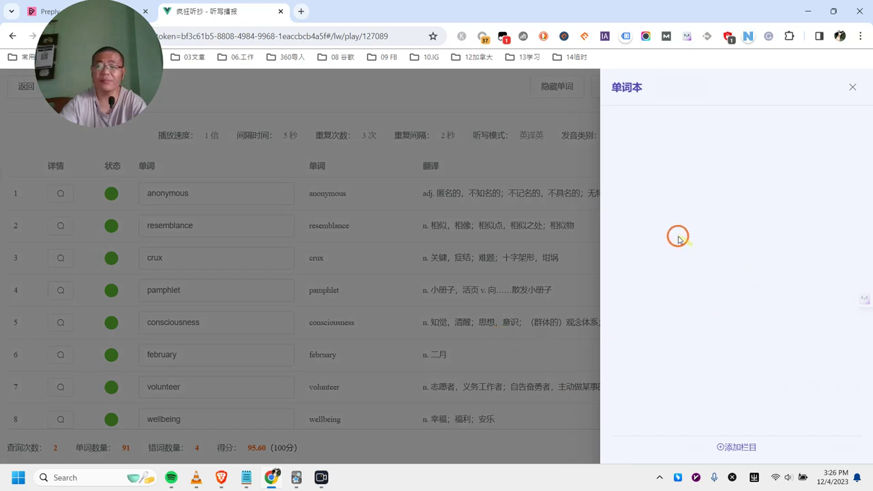
{"action": "left_click", "coordinate": [662, 218]}
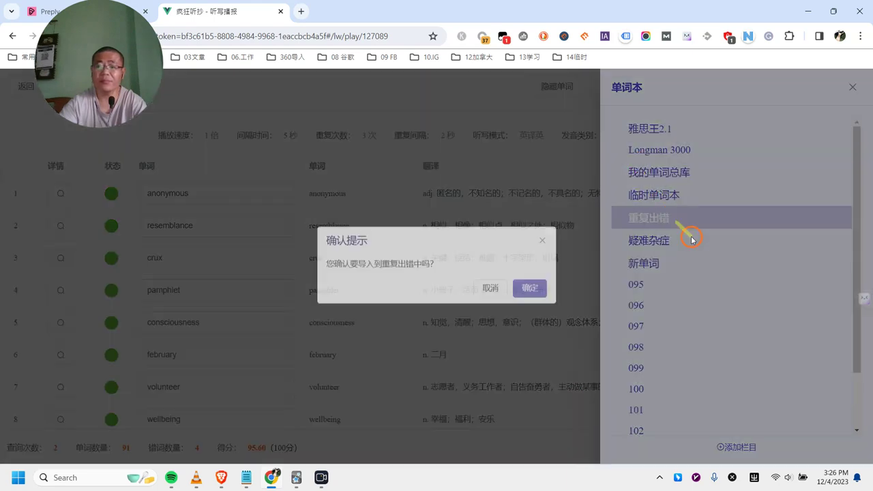
{"action": "left_click", "coordinate": [534, 290]}
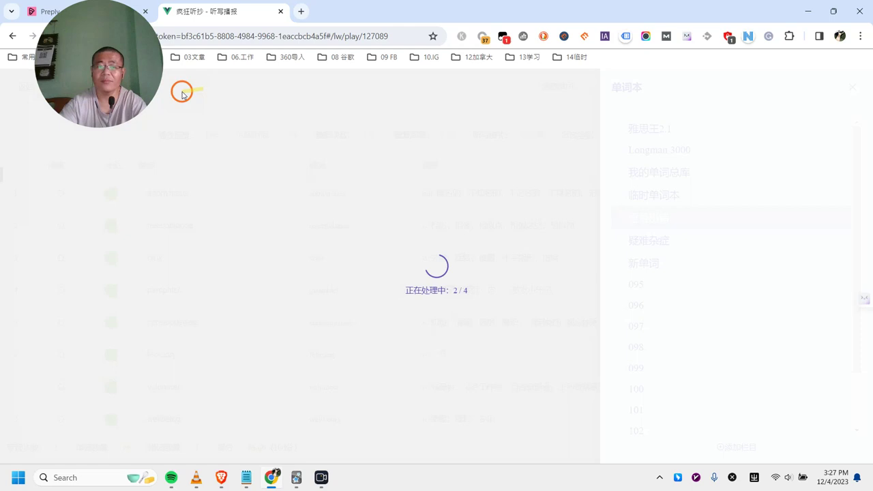
{"action": "left_click_drag", "start_coordinate": [96, 68], "coordinate": [423, 78]}
{"action": "left_click", "coordinate": [321, 477]}
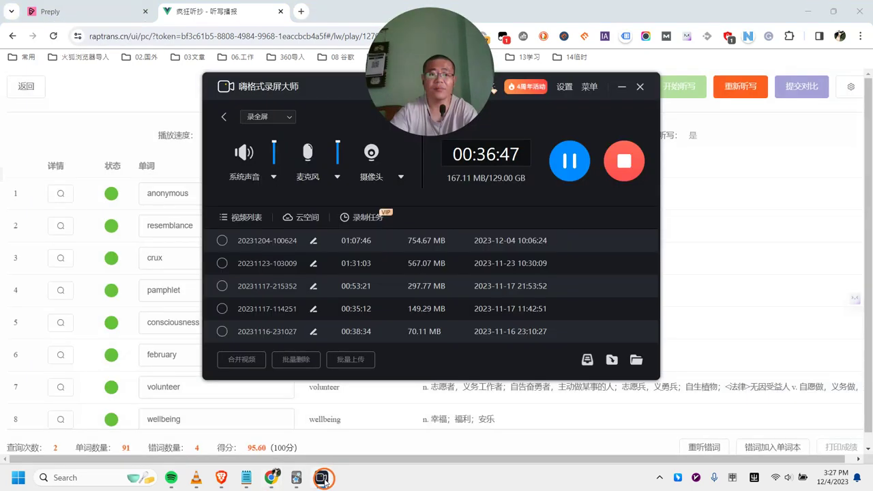
{"action": "left_click", "coordinate": [321, 477]}
Go back to the personal word library, open the 重复出错 word book and look through its word list
{"action": "left_click", "coordinate": [27, 93]}
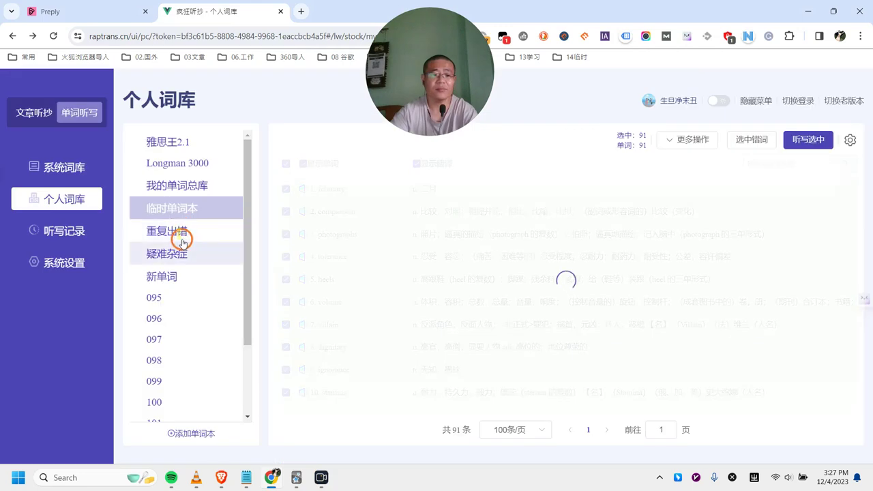
{"action": "left_click", "coordinate": [183, 230]}
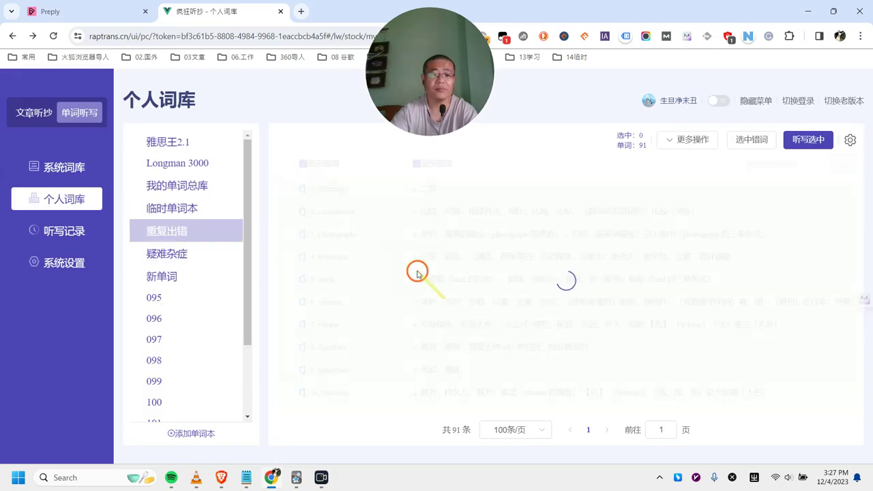
{"action": "left_click_drag", "start_coordinate": [432, 100], "coordinate": [84, 87]}
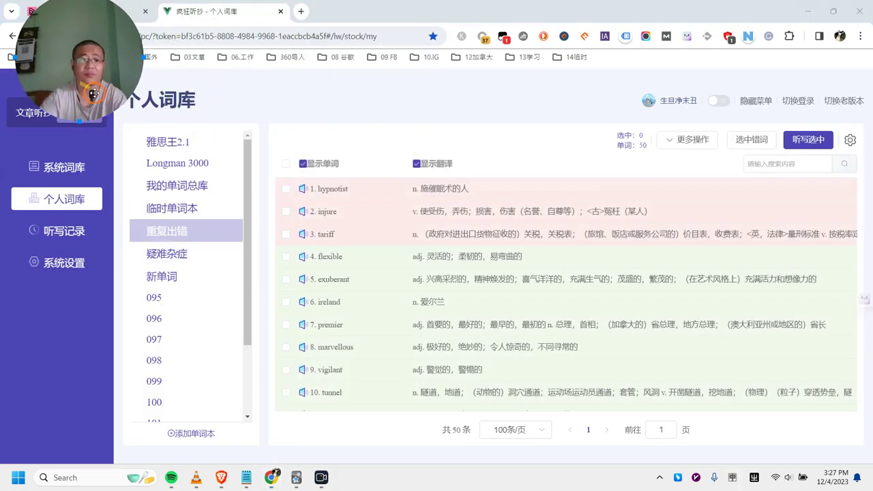
{"action": "scroll", "coordinate": [433, 296], "scroll_direction": "down", "scroll_amount": 13}
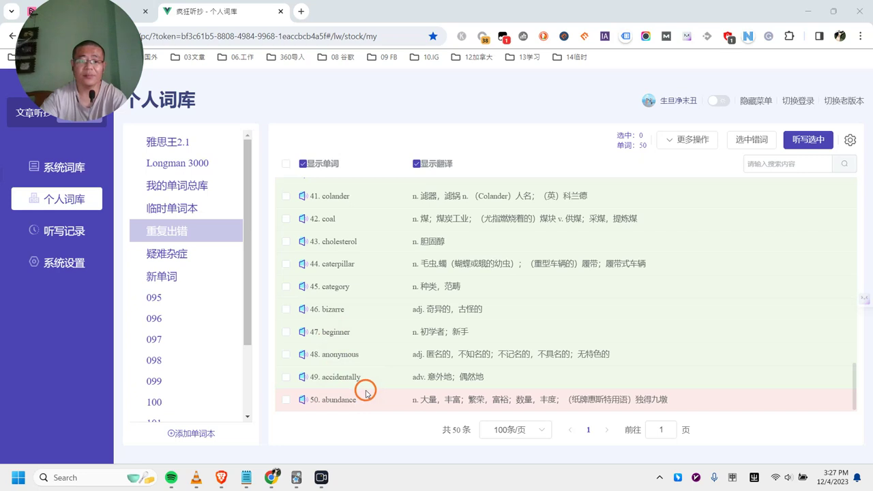
{"action": "scroll", "coordinate": [365, 394], "scroll_direction": "up", "scroll_amount": 3}
{"action": "scroll", "coordinate": [365, 393], "scroll_direction": "up", "scroll_amount": 9}
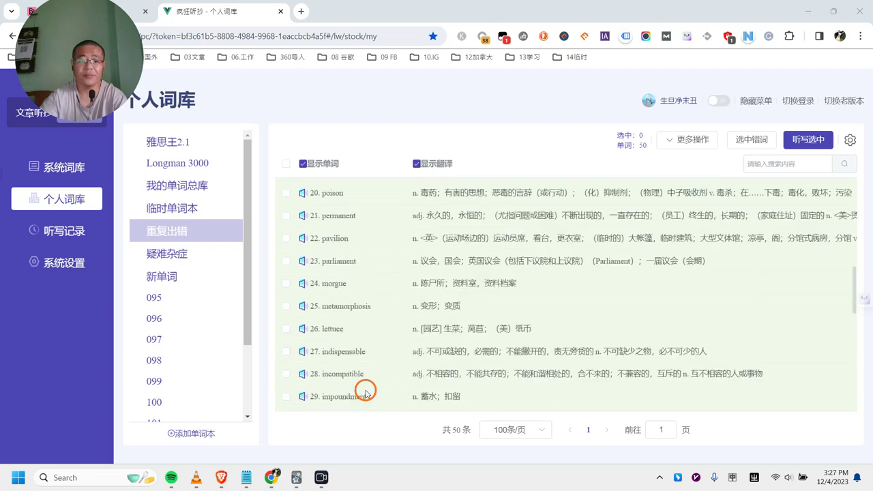
Select every word in the 重复出错 word book and start a dictation session with them
{"action": "left_click", "coordinate": [286, 164]}
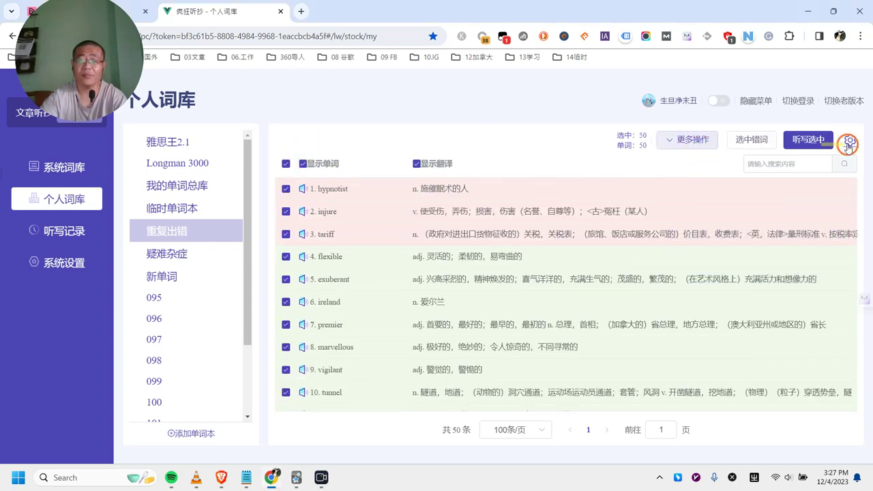
{"action": "left_click", "coordinate": [822, 140]}
{"action": "left_click_drag", "start_coordinate": [110, 90], "coordinate": [122, 81]}
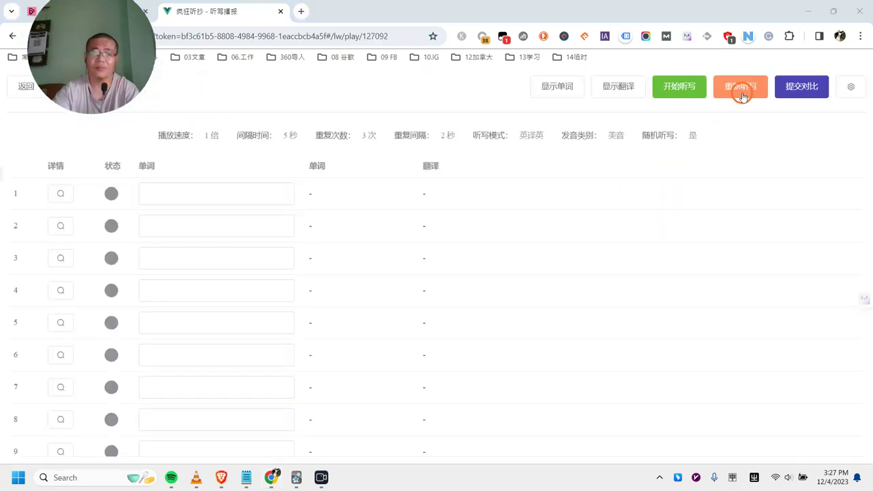
{"action": "left_click", "coordinate": [665, 86]}
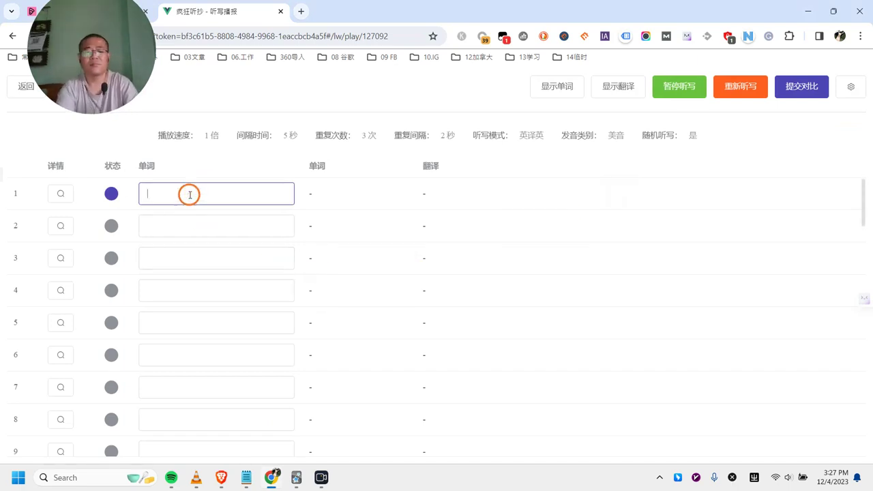
Restart the dictation of the 重复出错 words and place the cursor in the answer field for word 1
{"action": "scroll", "coordinate": [359, 273], "scroll_direction": "down", "scroll_amount": 10}
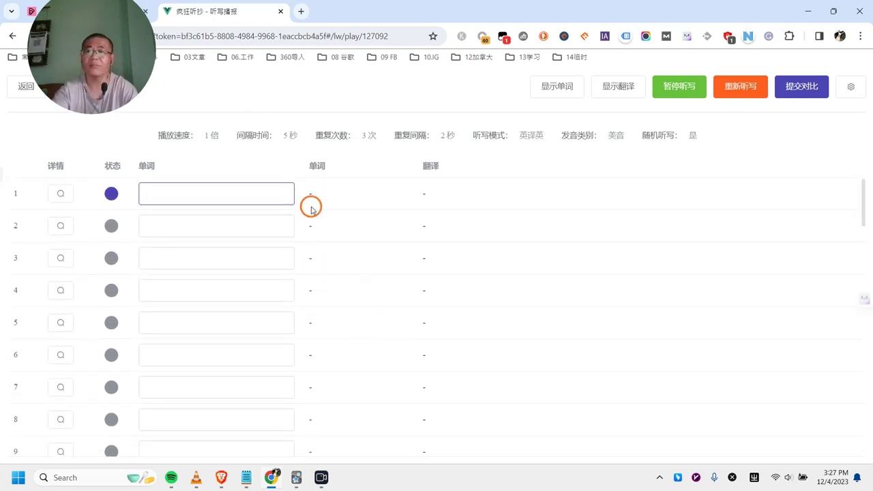
{"action": "left_click", "coordinate": [172, 216]}
{"action": "left_click", "coordinate": [160, 191]}
{"action": "left_click_drag", "start_coordinate": [54, 67], "coordinate": [310, 97]}
{"action": "left_click", "coordinate": [740, 87]}
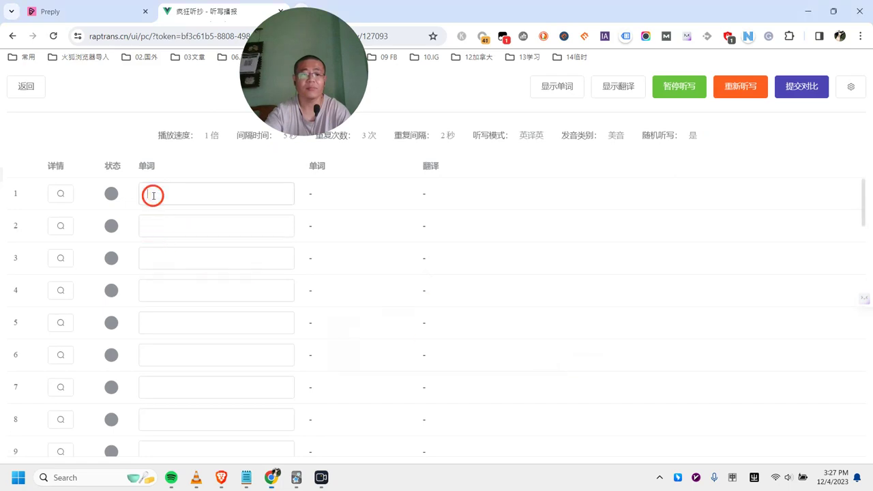
{"action": "left_click", "coordinate": [154, 192]}
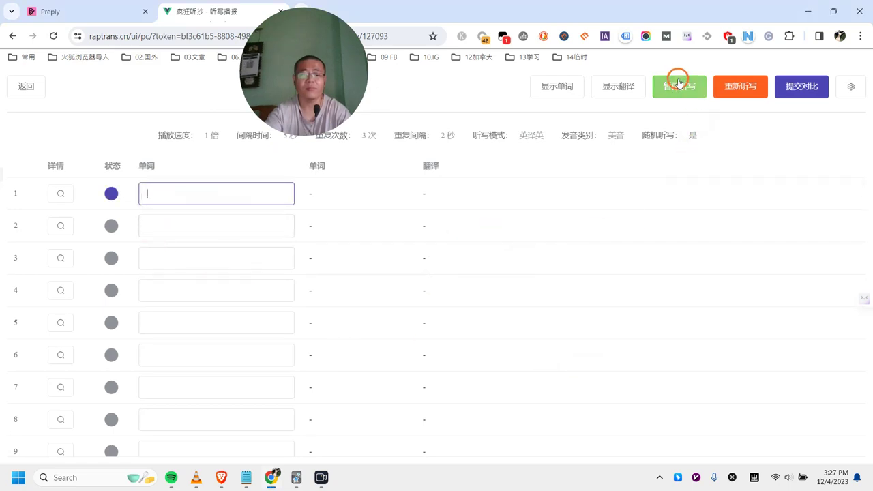
Look over the dictation settings and answer words 1 to 3 with relatively, parliament and colander
{"action": "left_click", "coordinate": [851, 86]}
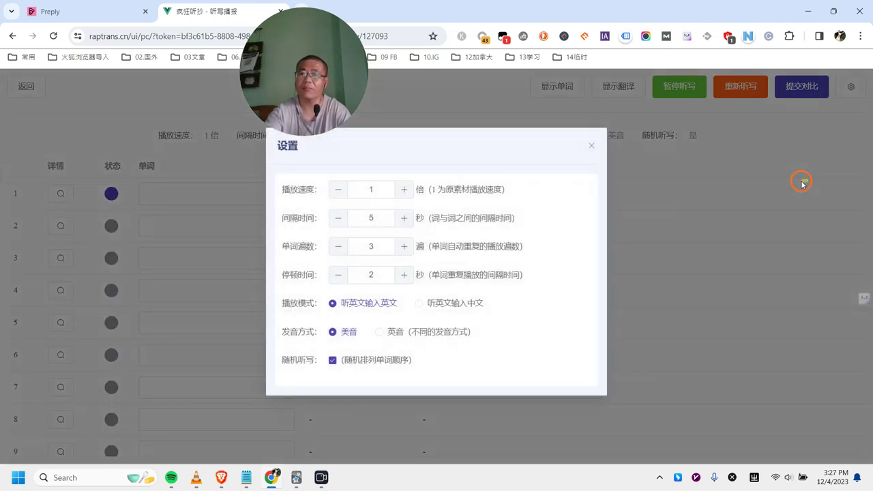
{"action": "left_click", "coordinate": [592, 145]}
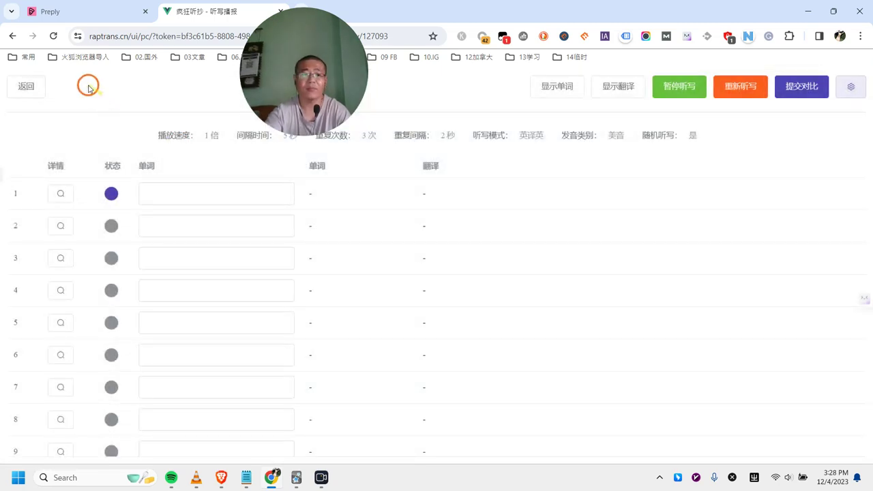
{"action": "left_click", "coordinate": [158, 190]}
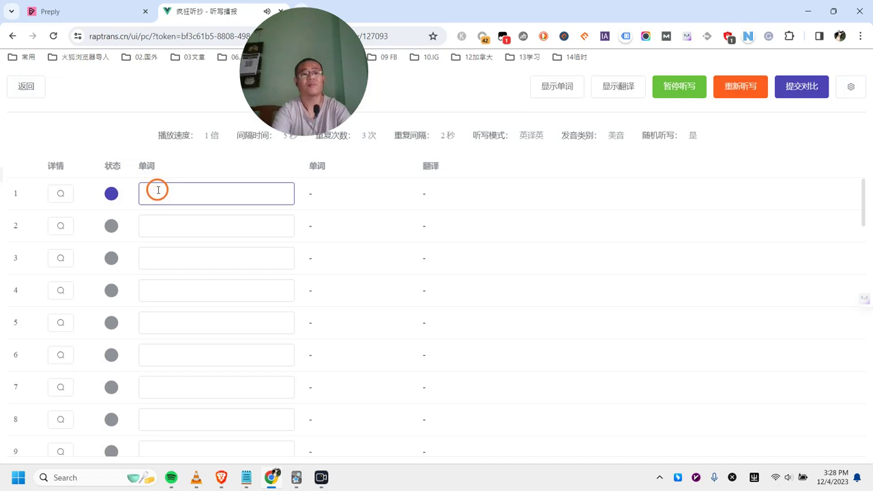
{"action": "type", "text": "relatively"}
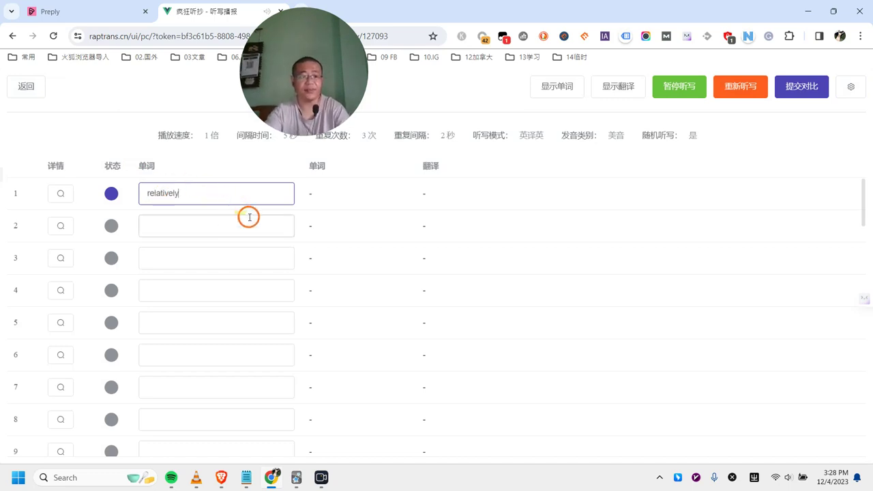
{"action": "key", "text": "Return"}
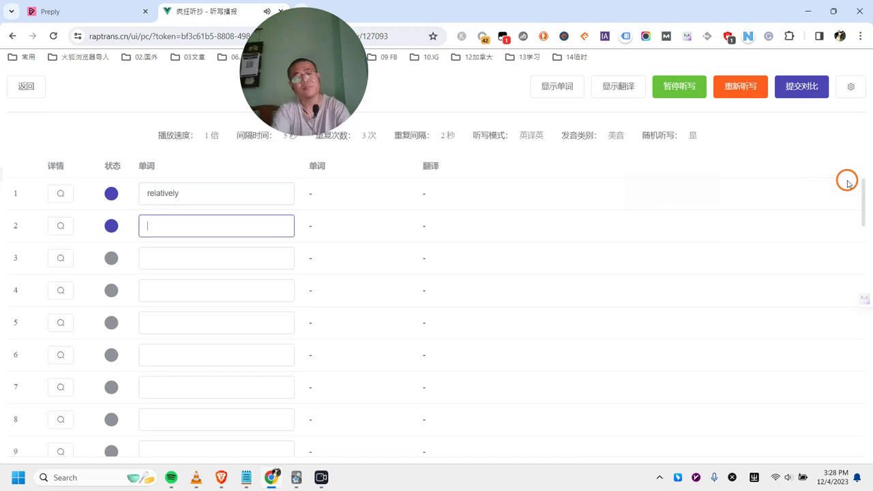
{"action": "type", "text": "parliament"}
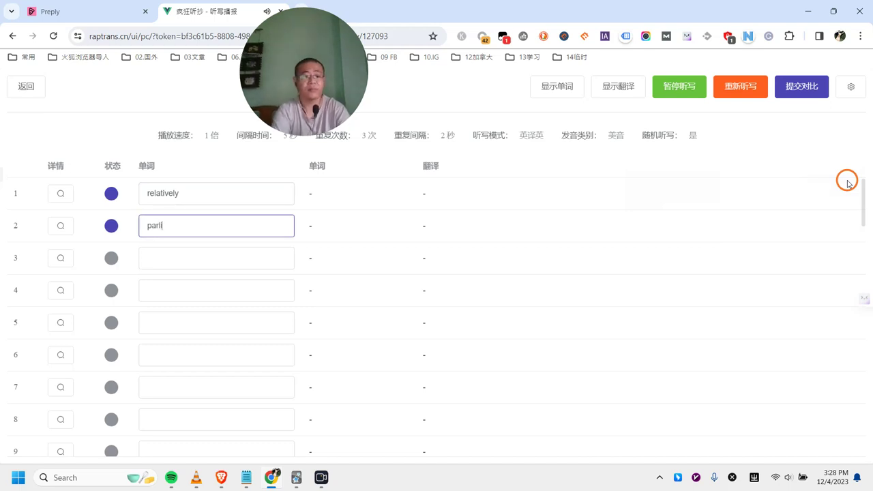
{"action": "key", "text": "Return"}
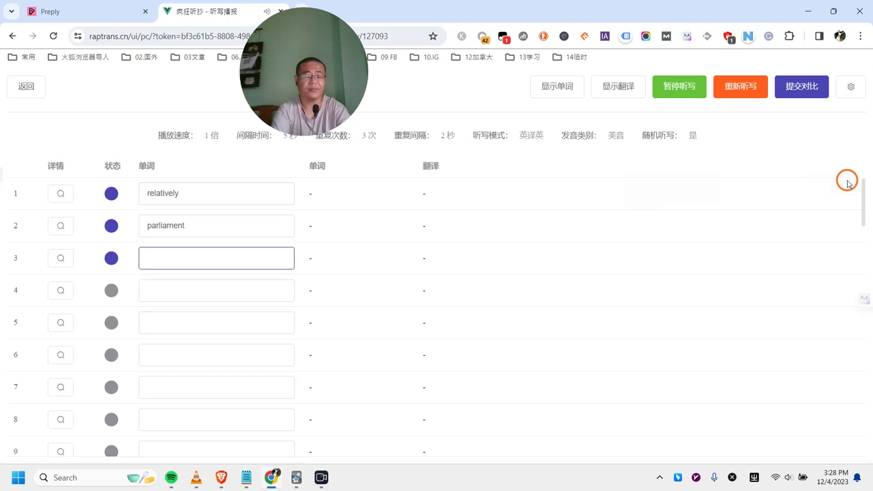
{"action": "type", "text": "colander"}
{"action": "key", "text": "Return"}
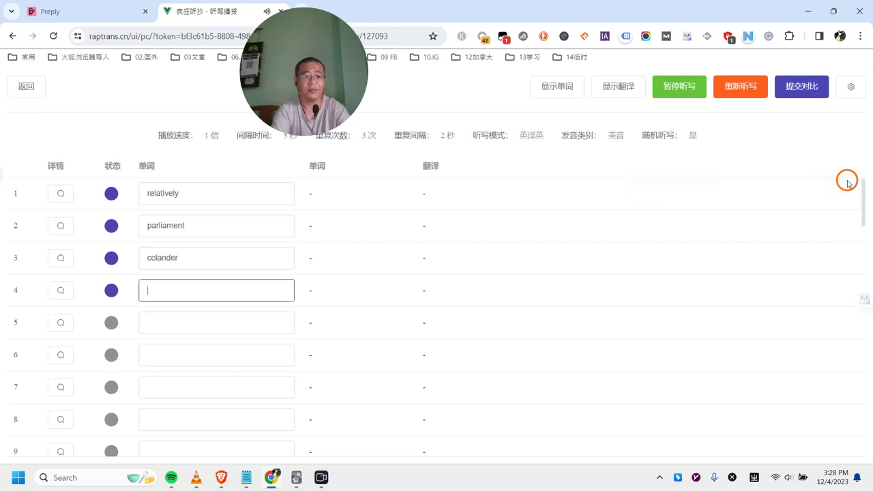
Answer words 4 to 7 of the dictation with tariff, injure, poison and excursion
{"action": "type", "text": "tariff"}
{"action": "key", "text": "Return"}
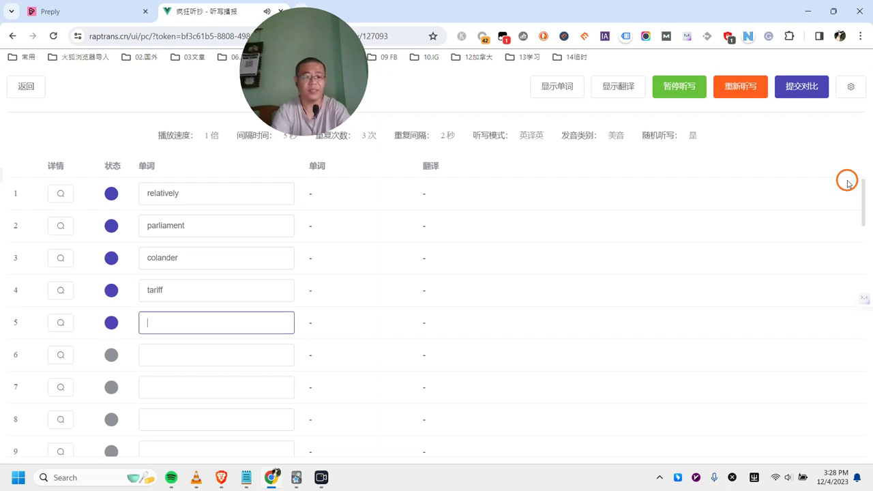
{"action": "type", "text": "injure"}
{"action": "key", "text": "Return"}
{"action": "type", "text": "poison"}
{"action": "key", "text": "Return"}
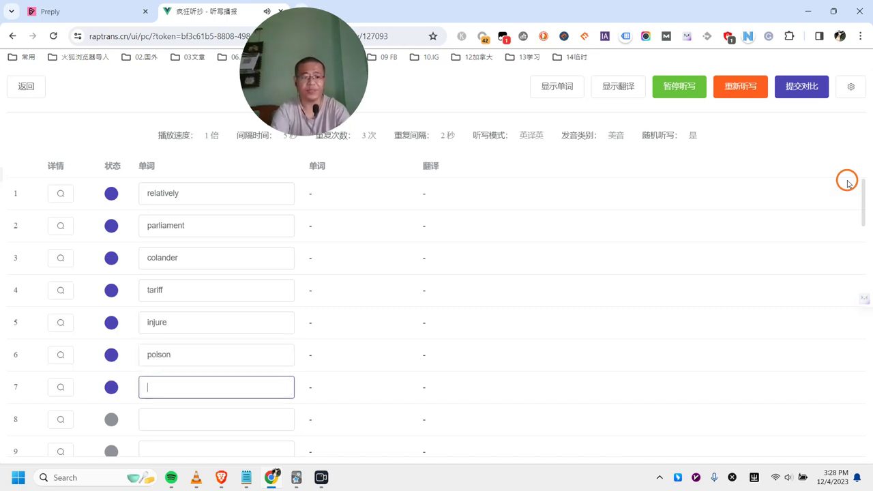
{"action": "type", "text": "excursion"}
{"action": "key", "text": "Return"}
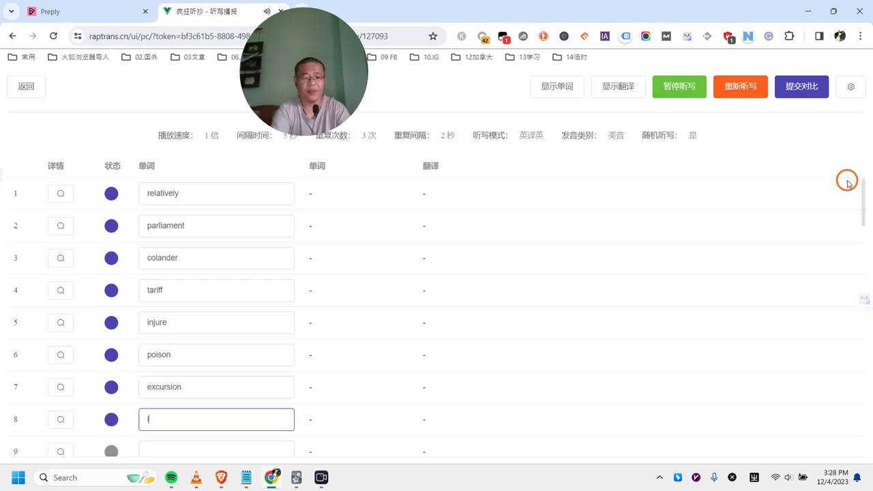
Answer words 8 to 10 of the dictation with lettuce, procedure and category
{"action": "type", "text": "lettuce"}
{"action": "key", "text": "Return"}
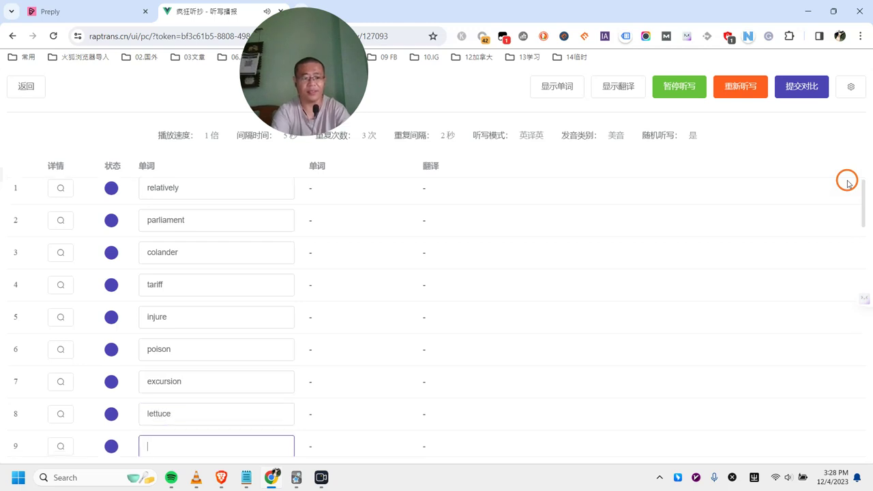
{"action": "type", "text": "p"}
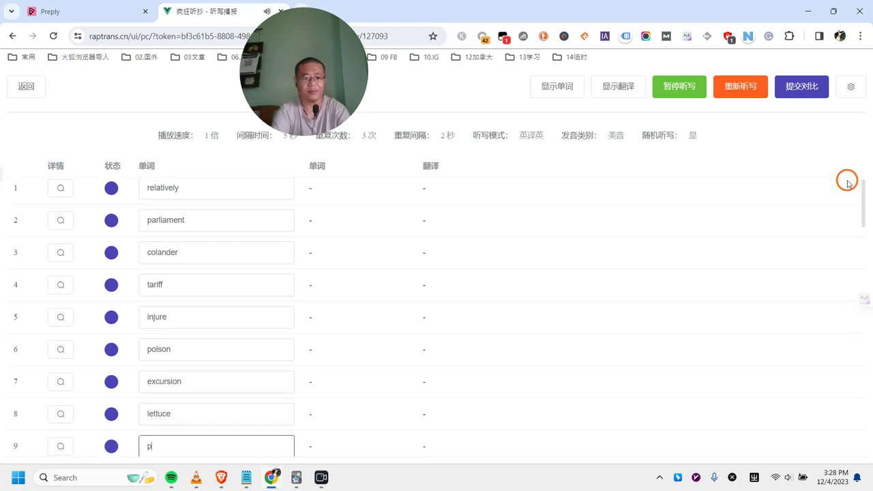
{"action": "type", "text": "rocedure"}
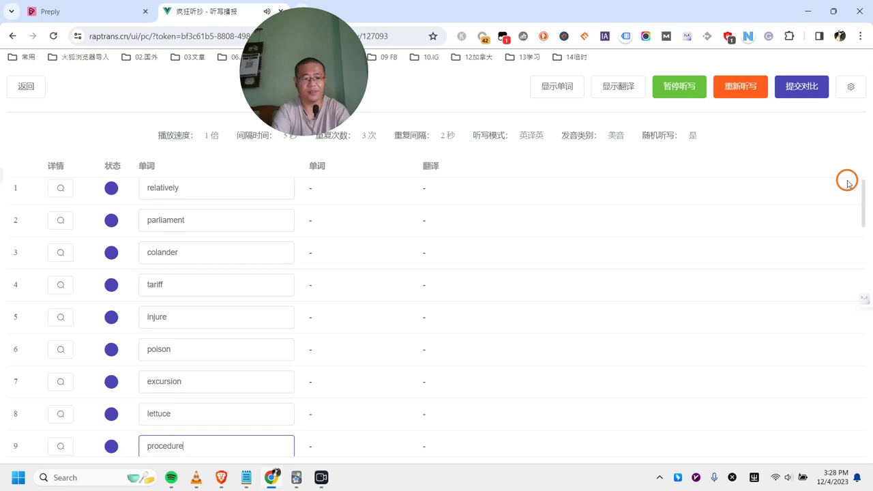
{"action": "key", "text": "Return"}
{"action": "type", "text": "category"}
{"action": "key", "text": "Return"}
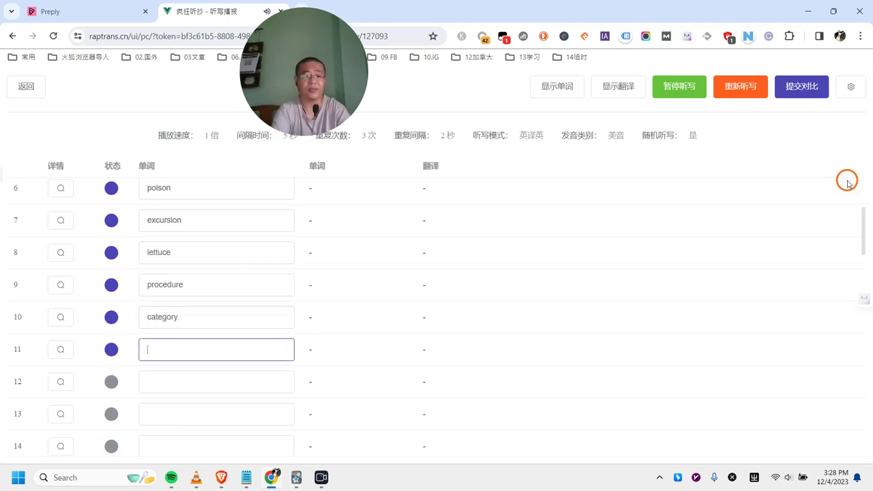
Answer word 11 of the dictation with indispensable
{"action": "type", "text": "indes"}
{"action": "key", "text": "BackSpace"}
{"action": "key", "text": "BackSpace"}
{"action": "type", "text": "dis"}
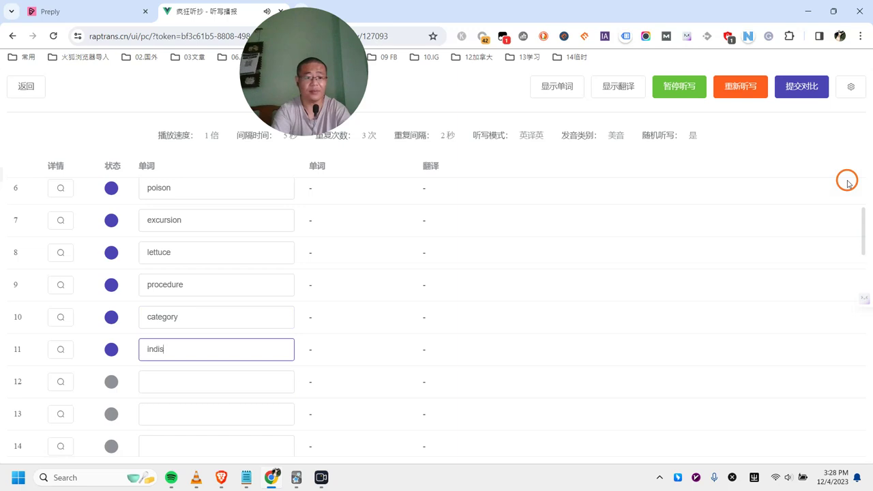
{"action": "type", "text": "pensable"}
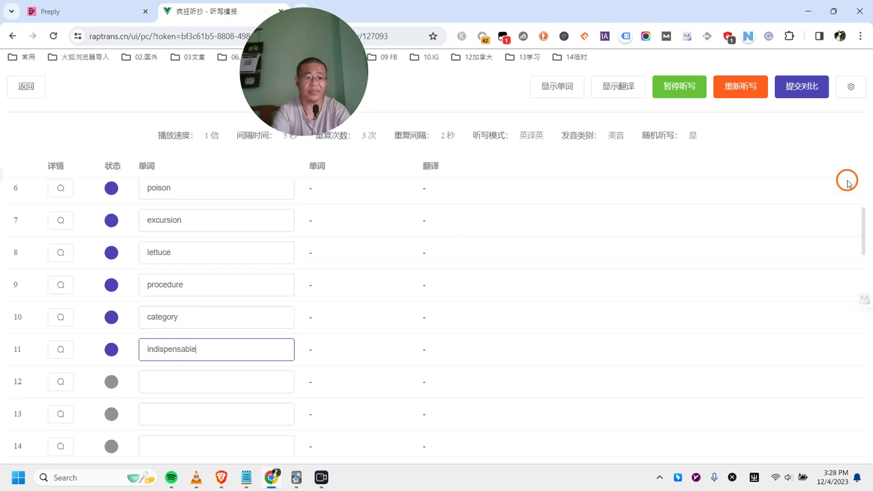
{"action": "key", "text": "Return"}
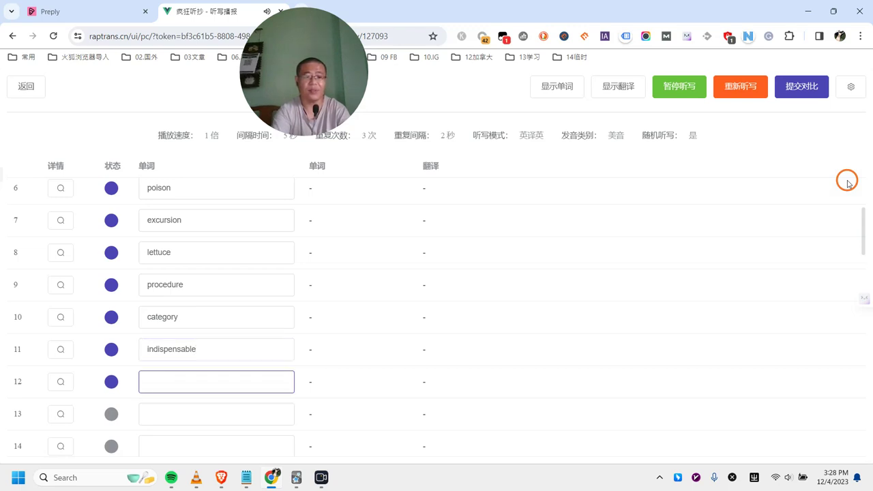
Answer words 12 to 14 of the dictation with equivalent, bizarre and exuberant
{"action": "type", "text": "eq"}
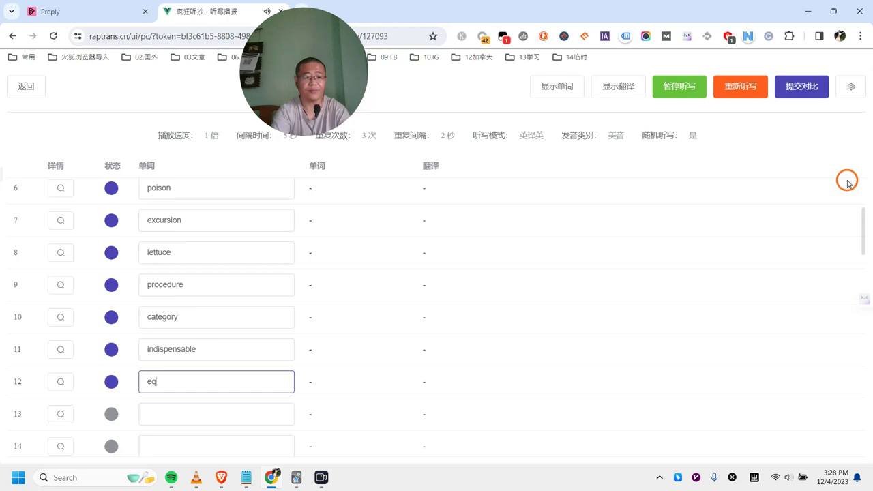
{"action": "type", "text": "uivalent"}
{"action": "key", "text": "Return"}
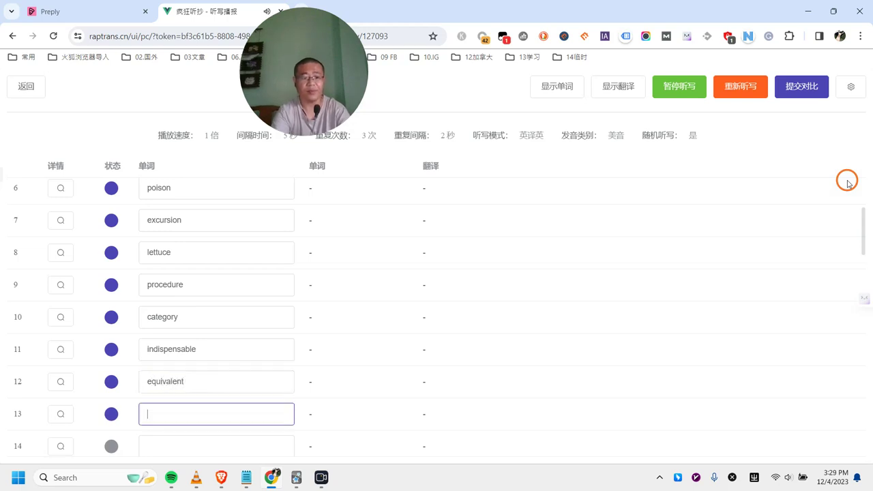
{"action": "type", "text": "bizarre"}
{"action": "key", "text": "Return"}
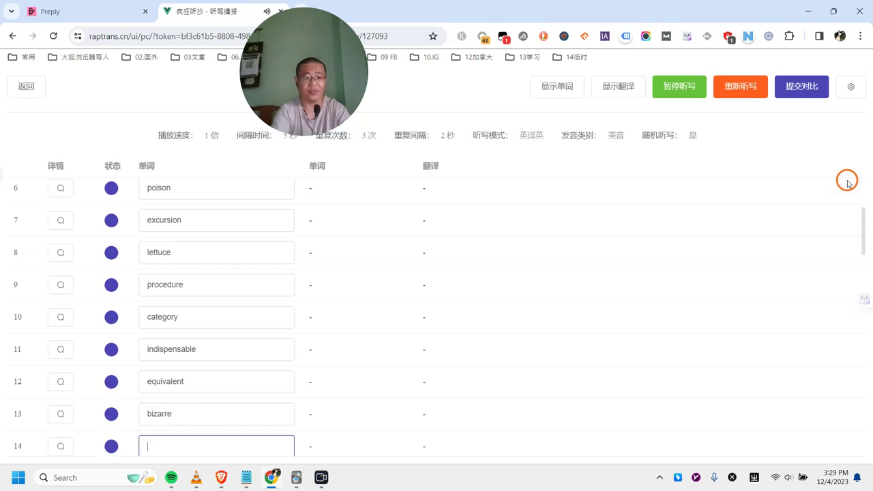
{"action": "type", "text": "exuberan"}
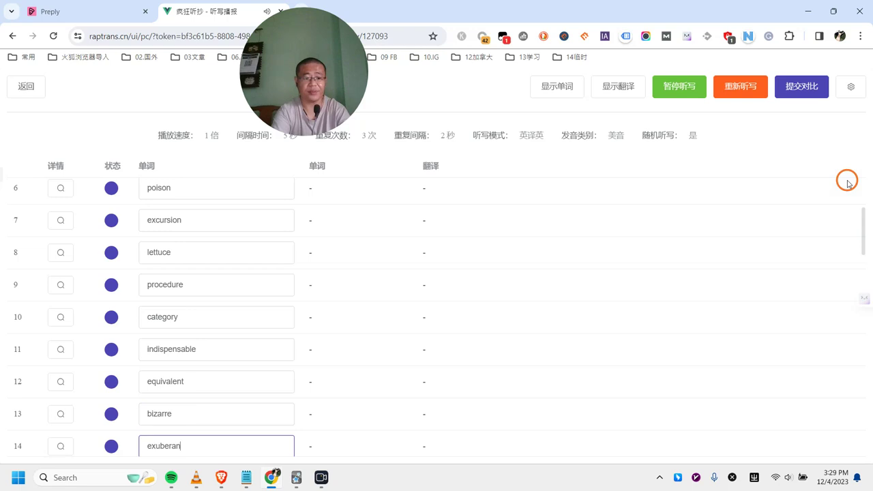
{"action": "type", "text": "t"}
{"action": "key", "text": "Return"}
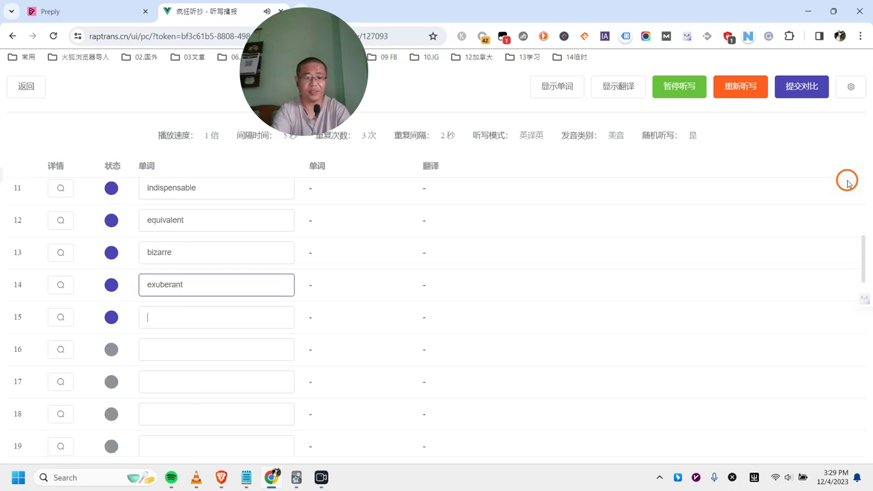
Answer words 15 to 18 of the dictation with vigilant, tunnel, Ireland and specific
{"action": "type", "text": "vigilant"}
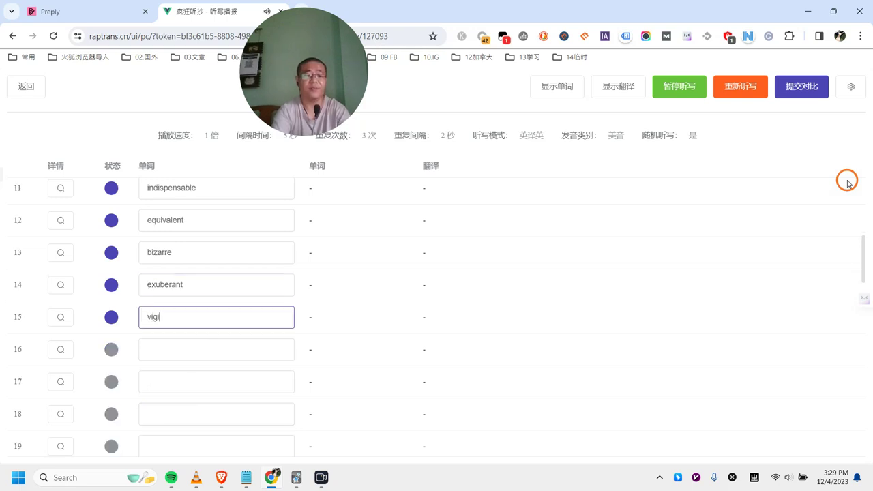
{"action": "key", "text": "Return"}
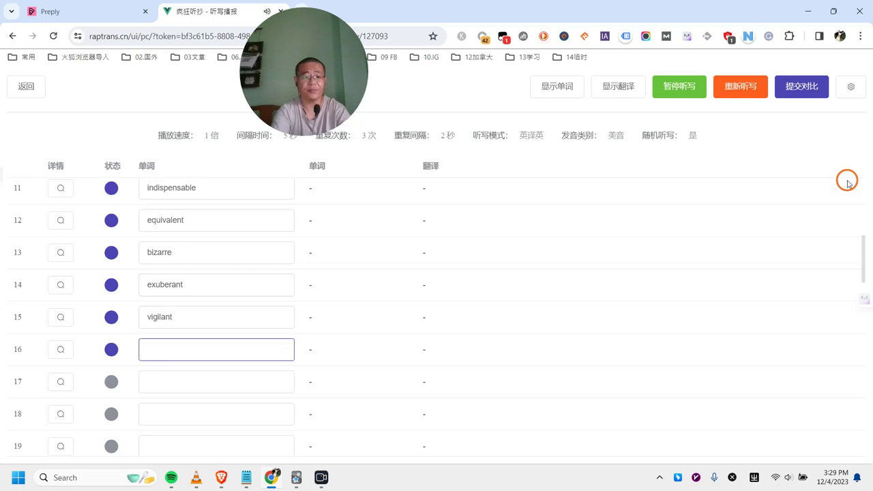
{"action": "type", "text": "tunnel"}
{"action": "key", "text": "Return"}
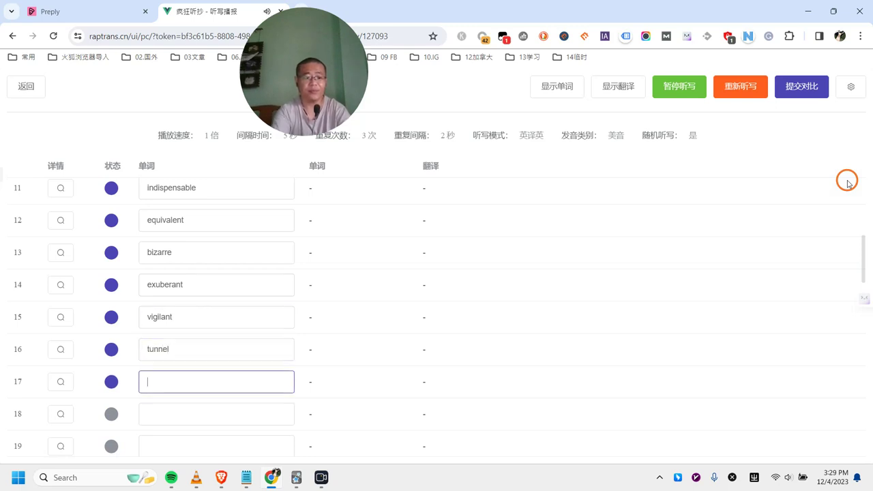
{"action": "type", "text": "Ireland"}
{"action": "key", "text": "Return"}
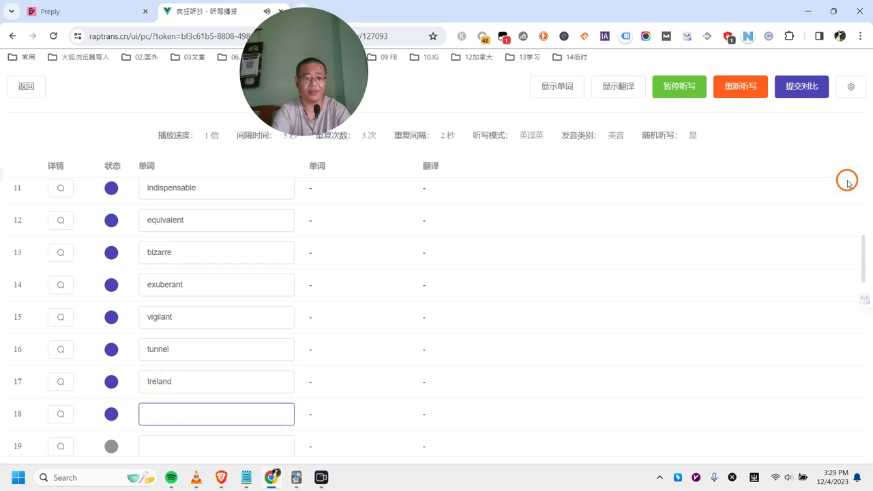
{"action": "type", "text": "spe"}
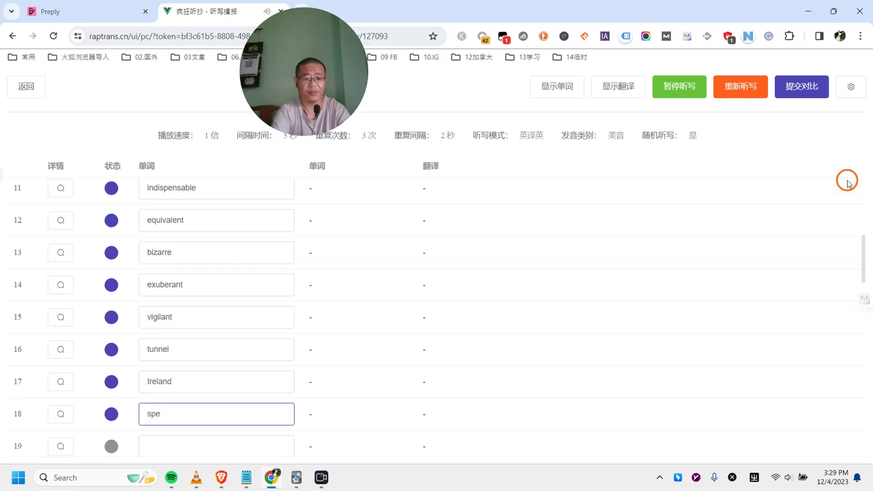
{"action": "type", "text": "cific"}
{"action": "key", "text": "Return"}
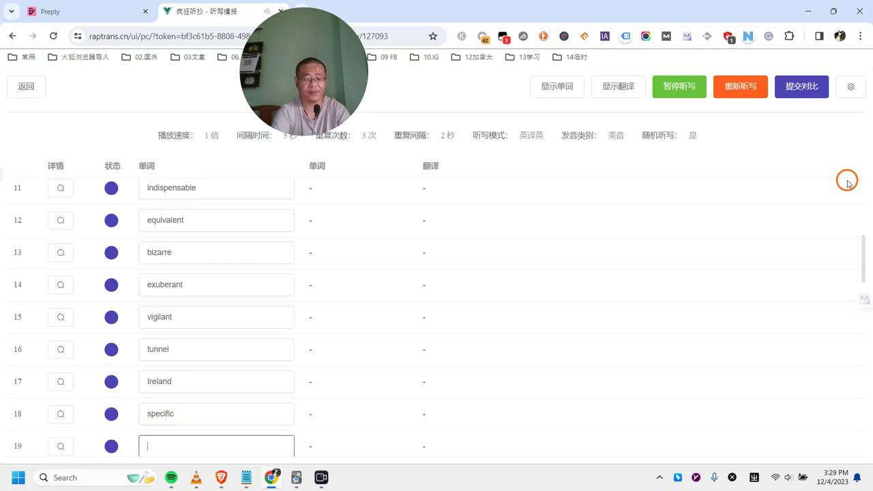
{"action": "type", "text": "incompati"}
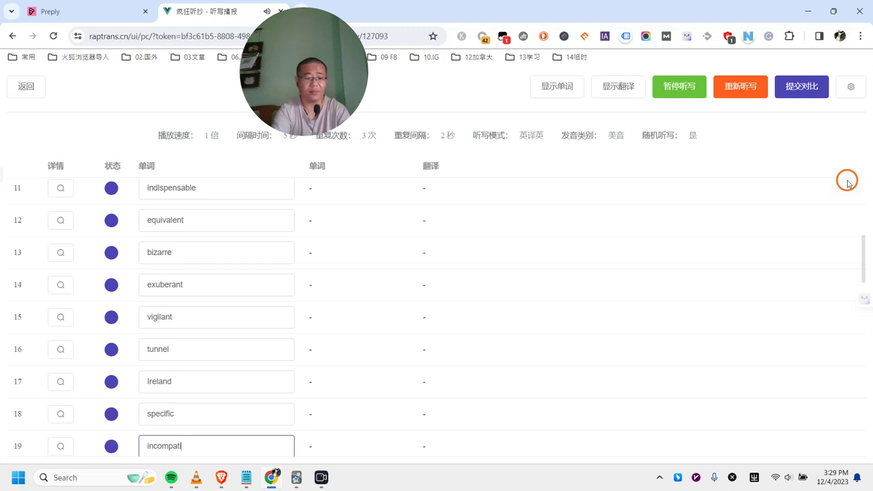
{"action": "type", "text": "iable"}
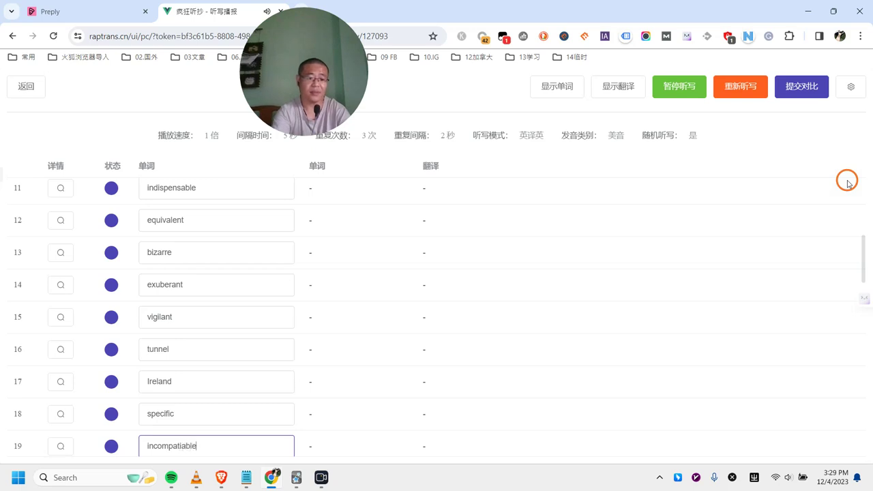
{"action": "key", "text": "BackSpace"}
{"action": "key", "text": "BackSpace"}
{"action": "key", "text": "BackSpace"}
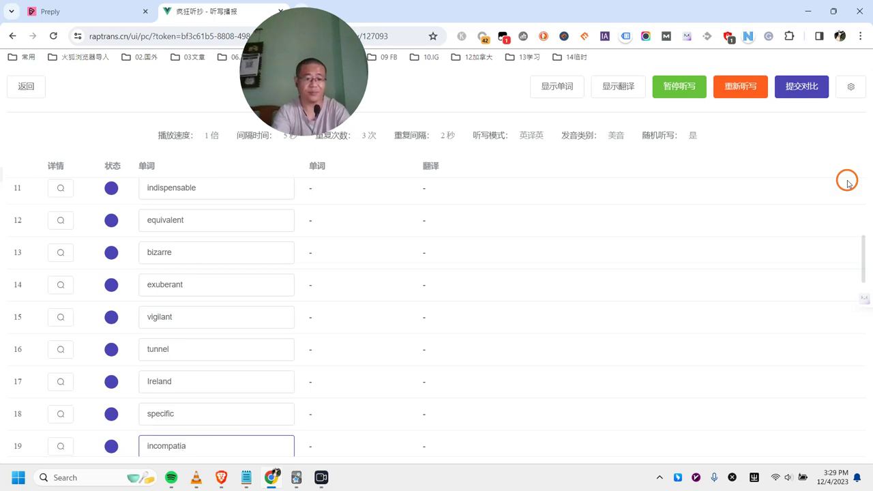
{"action": "key", "text": "BackSpace"}
{"action": "key", "text": "BackSpace"}
{"action": "key", "text": "BackSpace"}
{"action": "key", "text": "BackSpace"}
{"action": "key", "text": "BackSpace"}
{"action": "key", "text": "BackSpace"}
{"action": "key", "text": "BackSpace"}
{"action": "key", "text": "BackSpace"}
{"action": "key", "text": "BackSpace"}
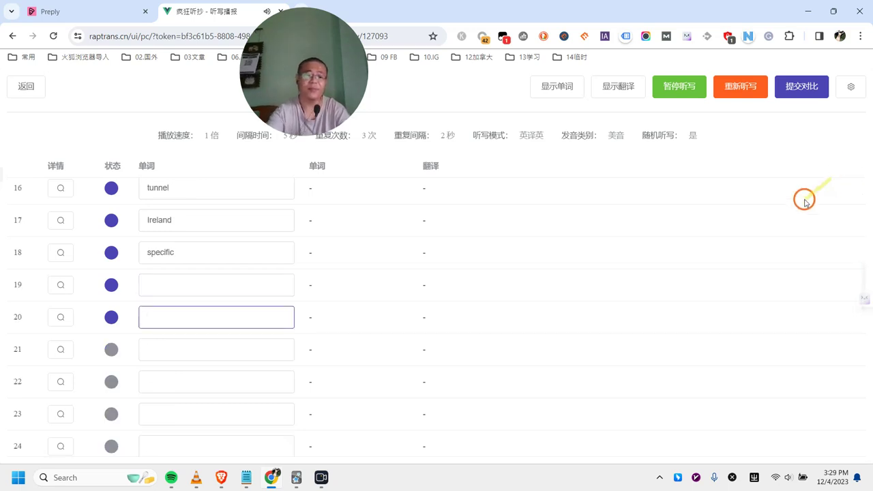
Answer word 19 of the dictation with incompatible
{"action": "left_click", "coordinate": [141, 286]}
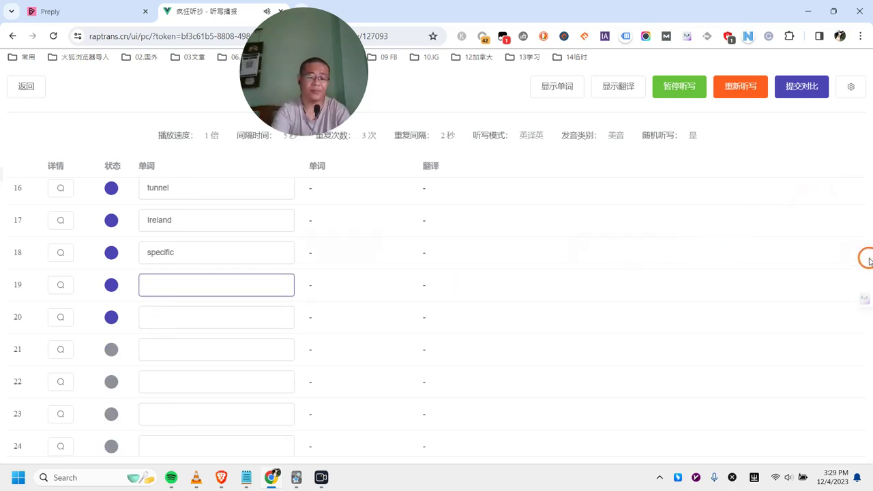
{"action": "type", "text": "im"}
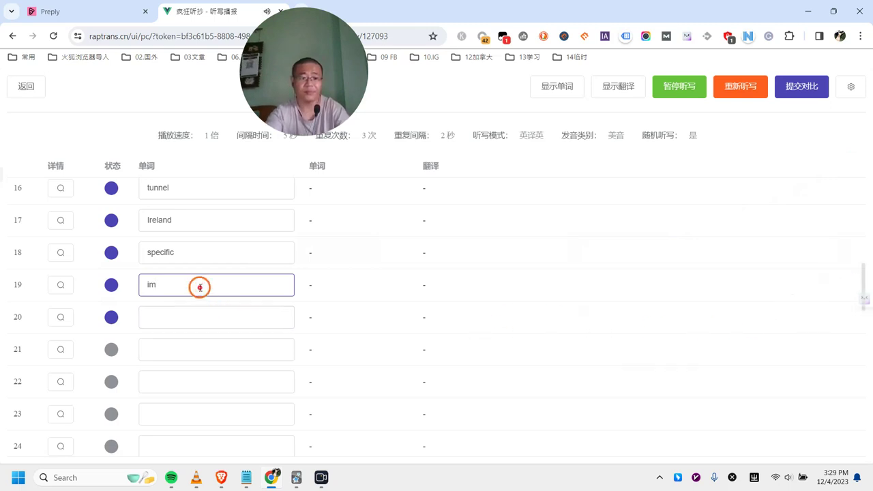
{"action": "type", "text": "med"}
{"action": "key", "text": "BackSpace"}
{"action": "key", "text": "BackSpace"}
{"action": "key", "text": "BackSpace"}
{"action": "key", "text": "BackSpace"}
{"action": "key", "text": "BackSpace"}
{"action": "type", "text": "incompati"}
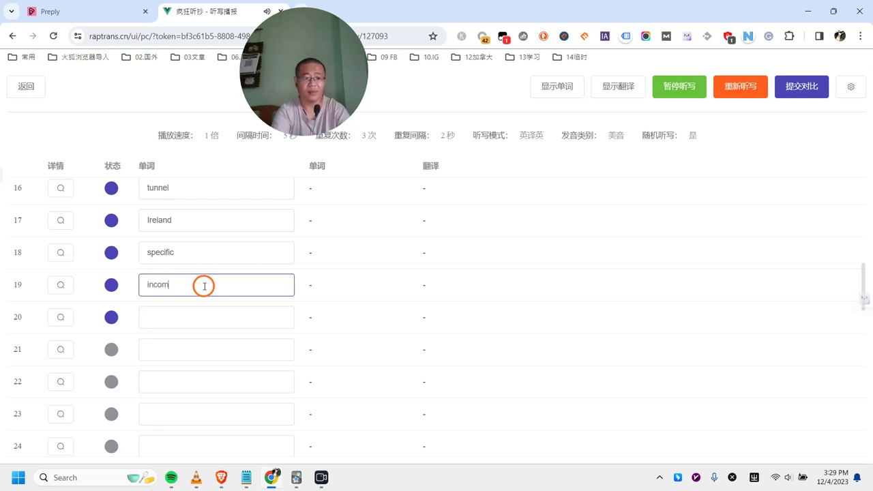
{"action": "type", "text": "ble"}
{"action": "key", "text": "Return"}
Answer words 20 to 22 of the dictation with conference, possibility and contingency
{"action": "type", "text": "conference"}
{"action": "key", "text": "Return"}
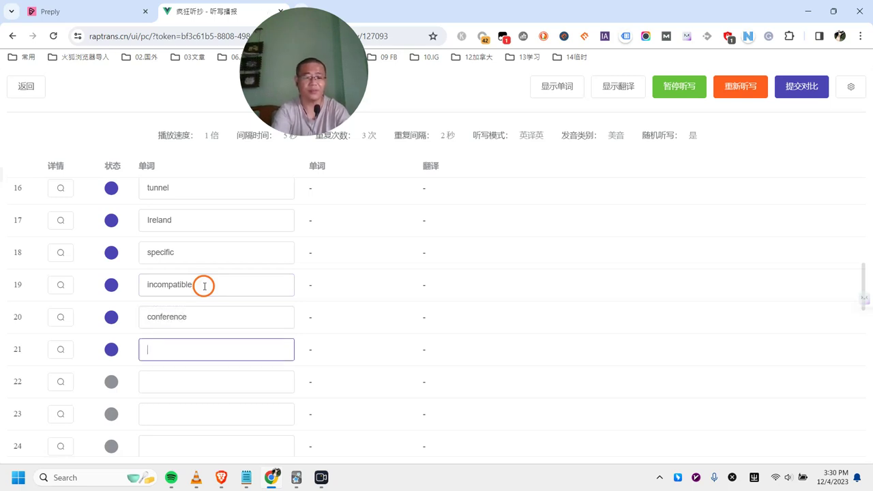
{"action": "type", "text": "poss"}
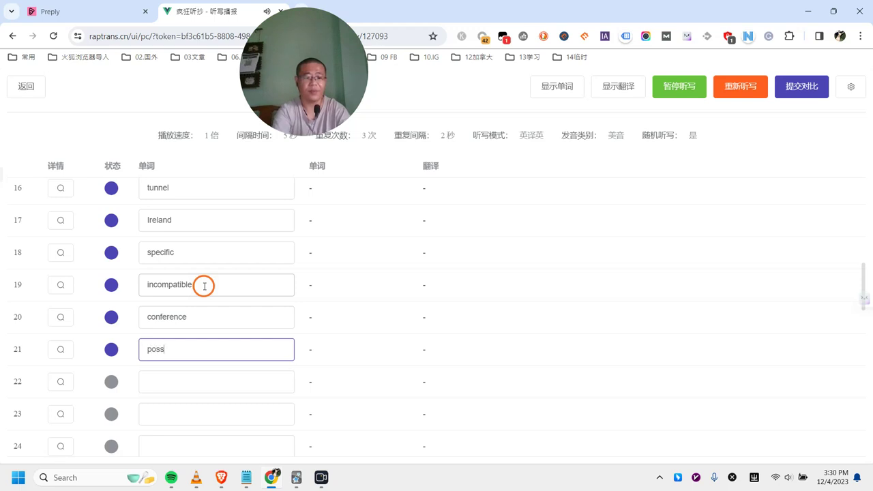
{"action": "type", "text": "ibility"}
{"action": "key", "text": "Return"}
{"action": "type", "text": "contingency"}
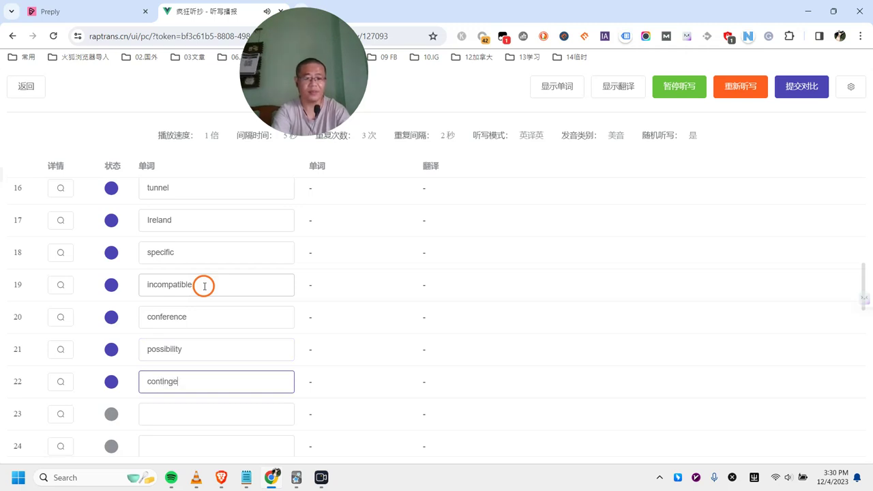
{"action": "key", "text": "Return"}
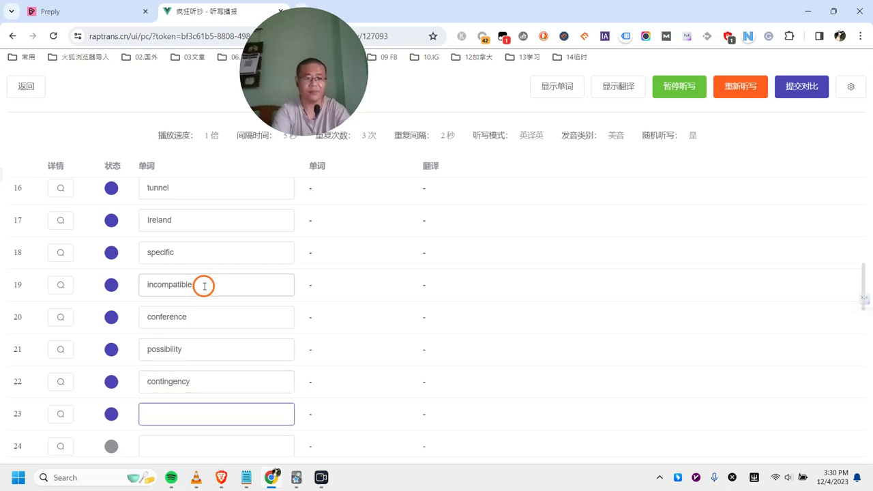
Answer words 23 and 24 of the dictation with steadily and immediately
{"action": "type", "text": "steadily"}
{"action": "key", "text": "Return"}
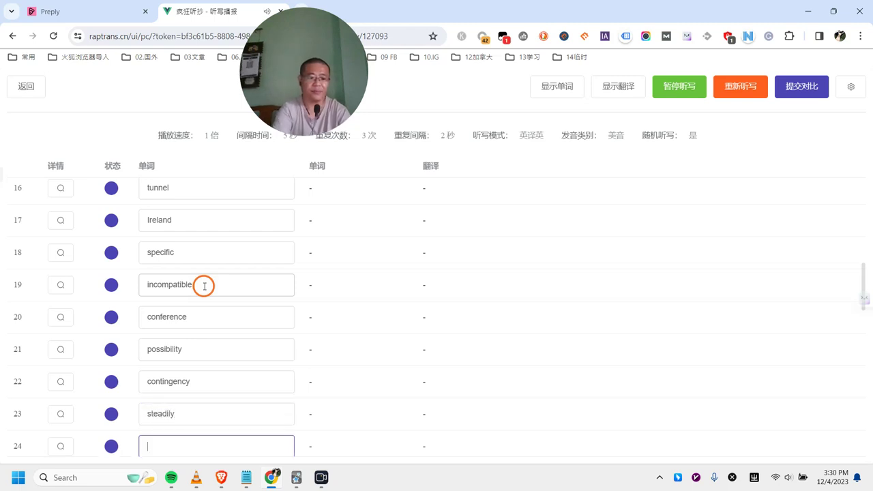
{"action": "type", "text": "imme"}
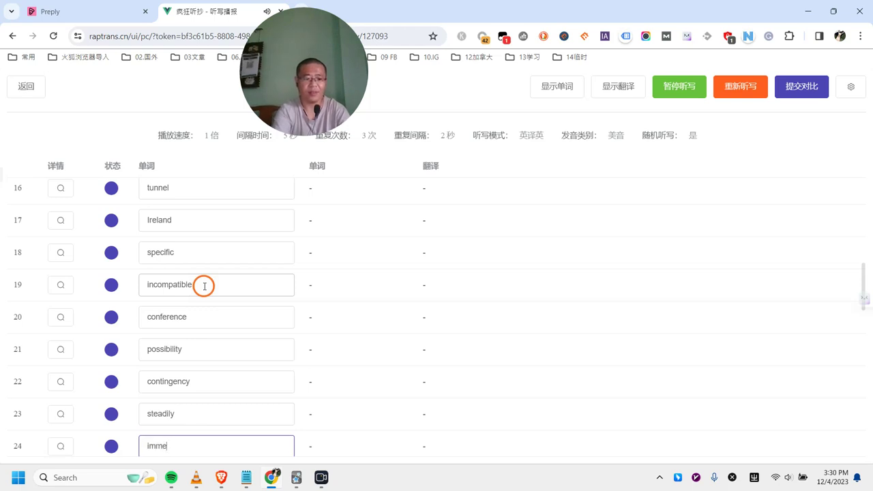
{"action": "type", "text": "tia"}
{"action": "type", "text": "tely"}
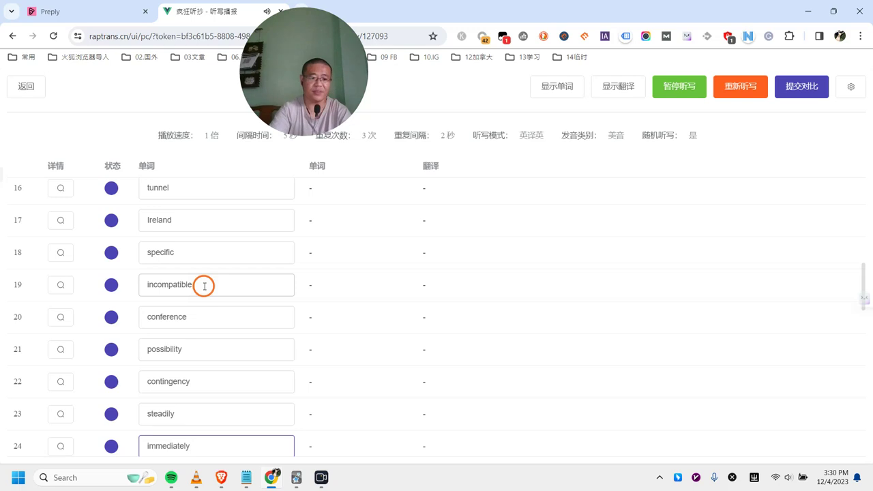
{"action": "key", "text": "Return"}
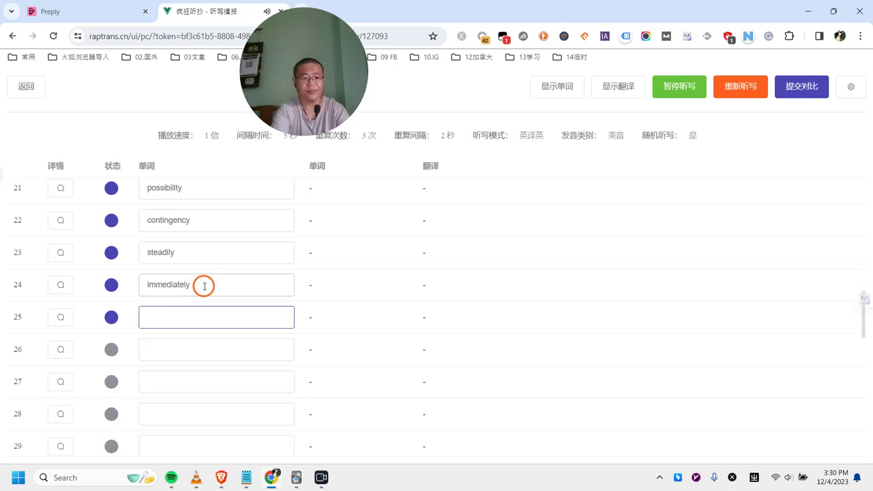
Answer words 25 to 27 of the dictation with hypnotist, relevant and probably
{"action": "type", "text": "hyp"}
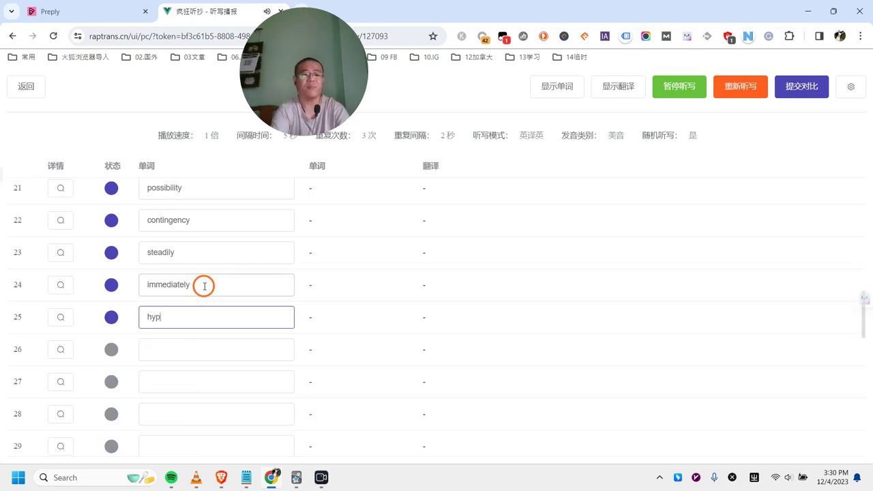
{"action": "type", "text": "notist"}
{"action": "key", "text": "Return"}
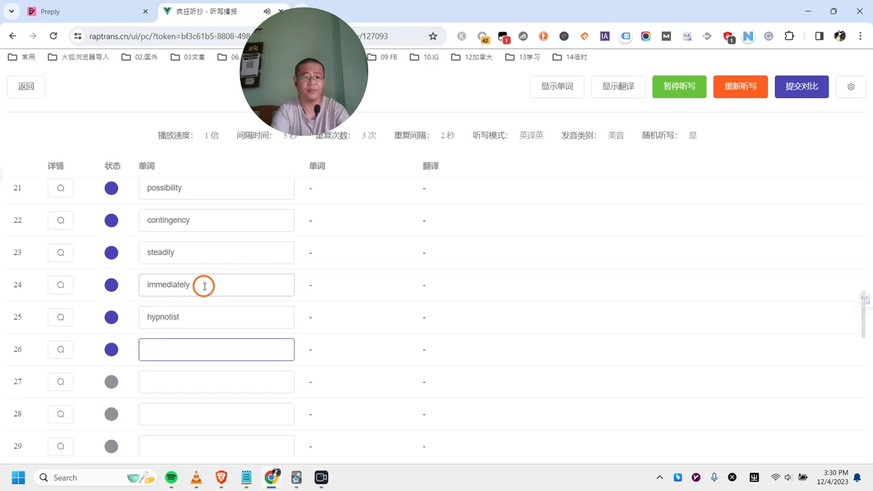
{"action": "type", "text": "relevant"}
{"action": "key", "text": "Return"}
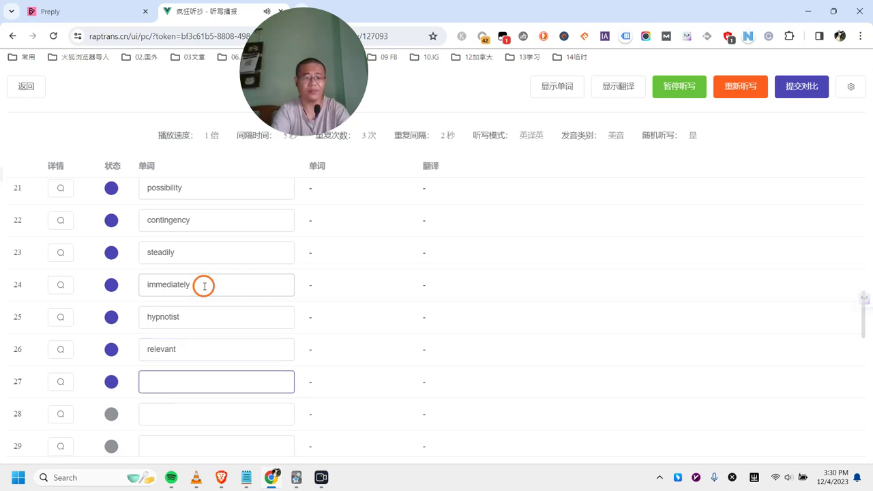
{"action": "type", "text": "probably"}
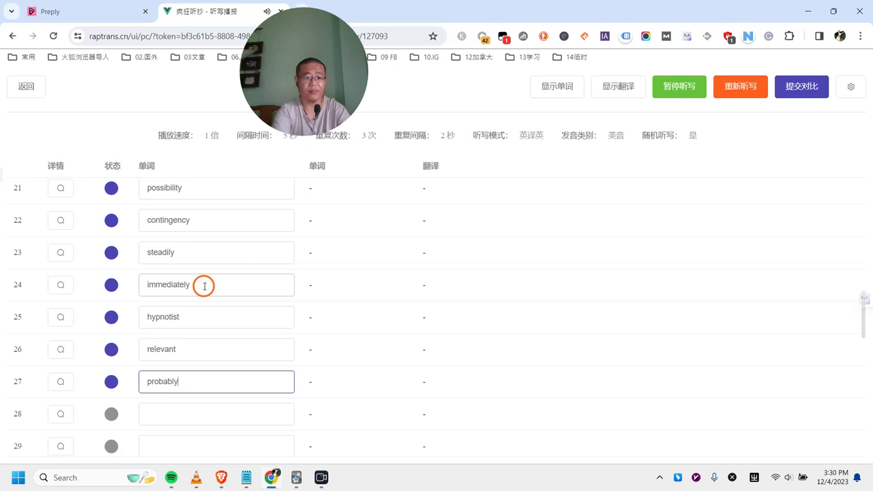
{"action": "key", "text": "Return"}
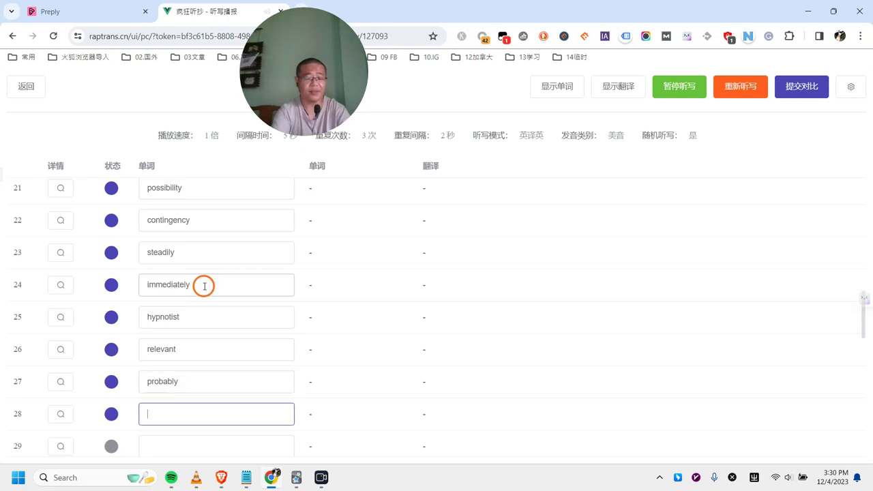
Answer words 28 to 30 of the dictation with sandal, catepillar and council
{"action": "type", "text": "sandal"}
{"action": "key", "text": "Return"}
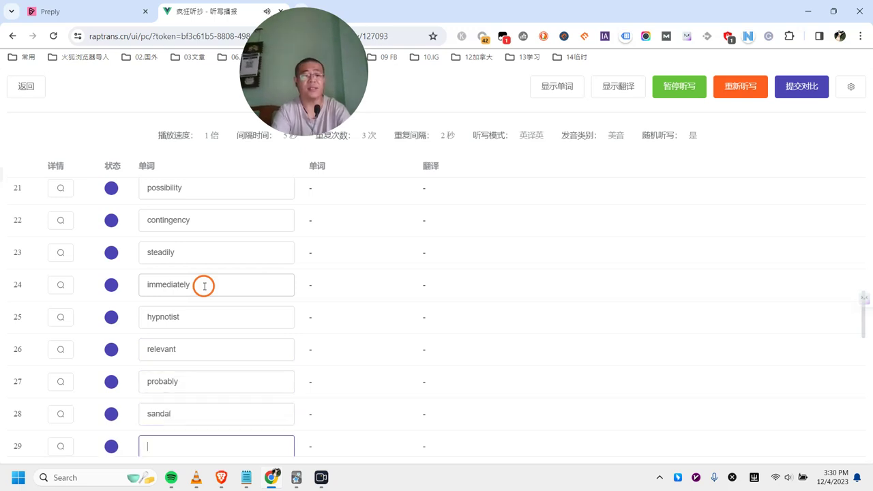
{"action": "type", "text": "catepillar"}
{"action": "key", "text": "Return"}
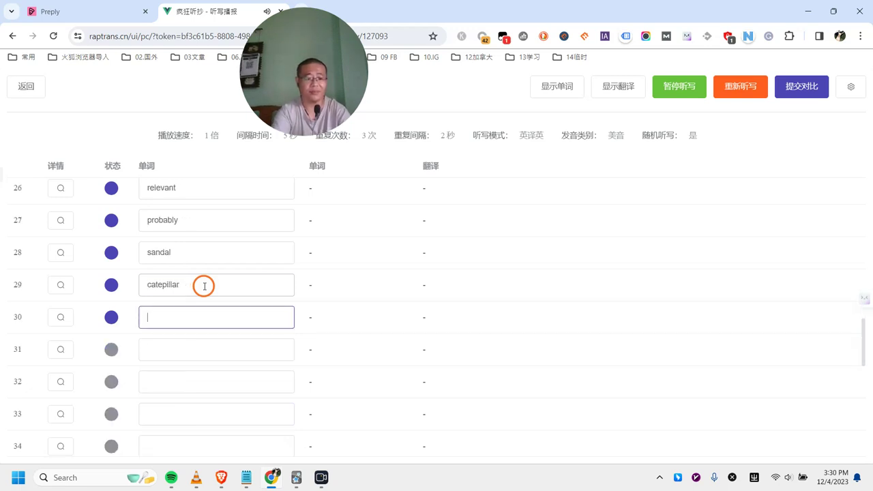
{"action": "type", "text": "council"}
{"action": "key", "text": "Return"}
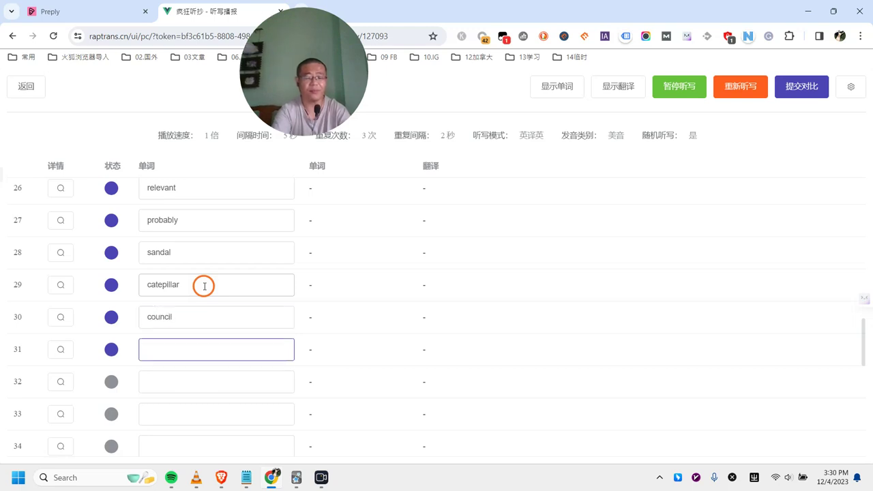
Answer words 31 to 34 of the dictation with coal, relaxation, premier and abundance
{"action": "type", "text": "coal"}
{"action": "key", "text": "Return"}
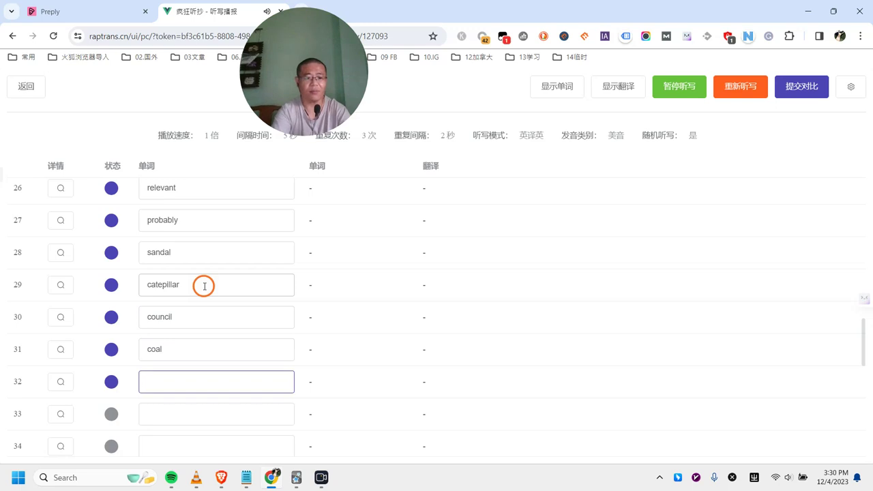
{"action": "type", "text": "relaxation"}
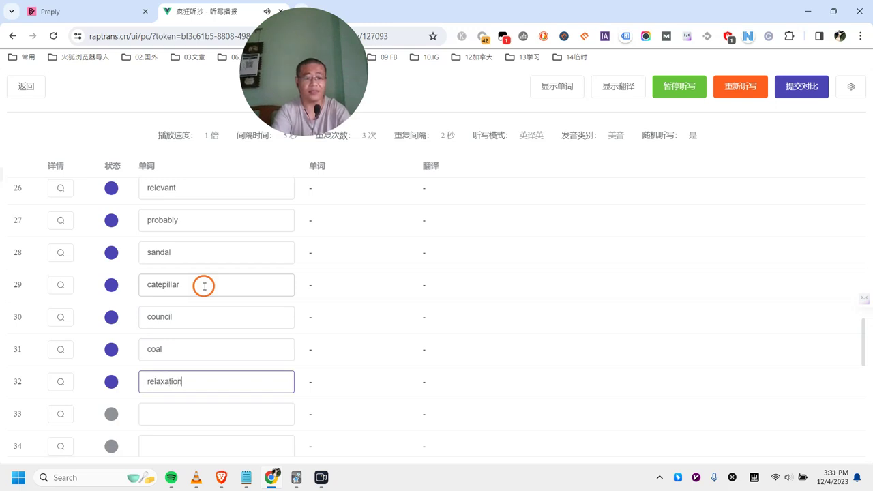
{"action": "key", "text": "Return"}
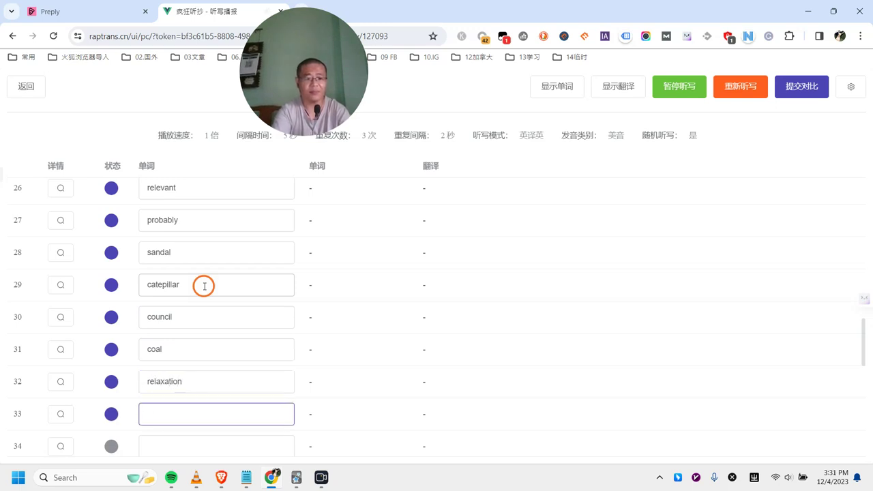
{"action": "type", "text": "premier"}
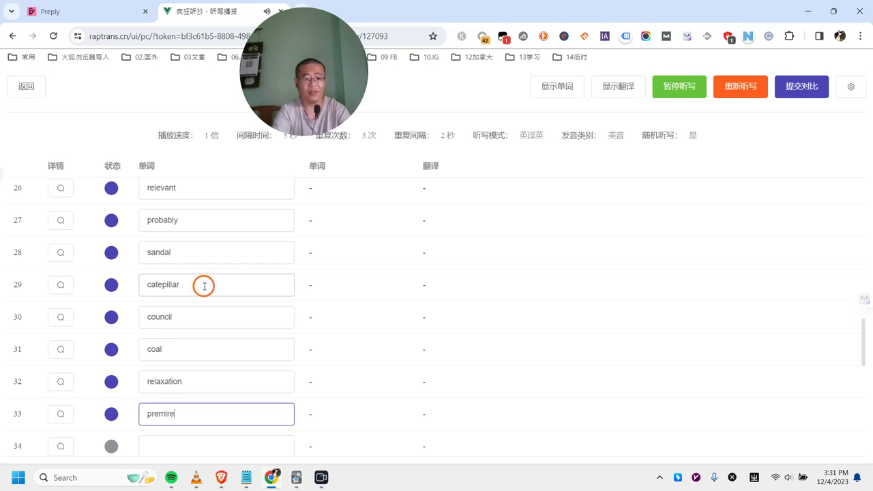
{"action": "key", "text": "Return"}
{"action": "type", "text": "abundance"}
{"action": "key", "text": "Return"}
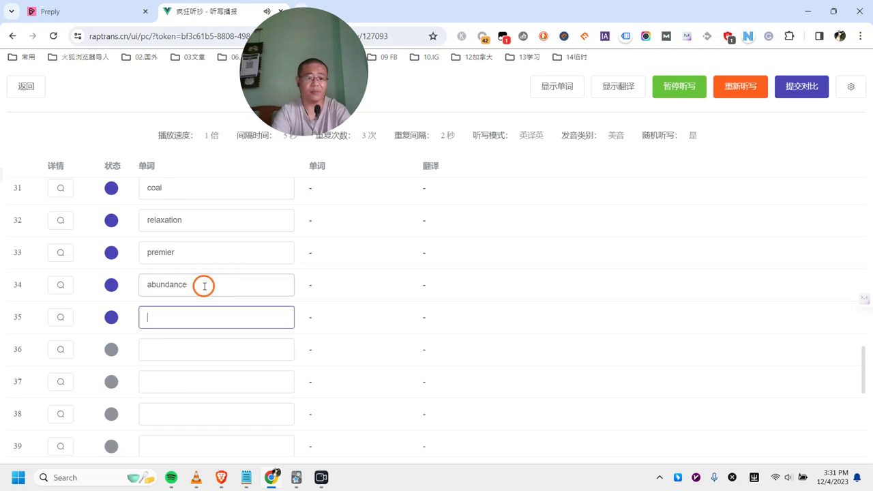
Answer words 35 to 38 of the dictation with impoundment, anoynomous, destroy and beginner
{"action": "type", "text": "imp"}
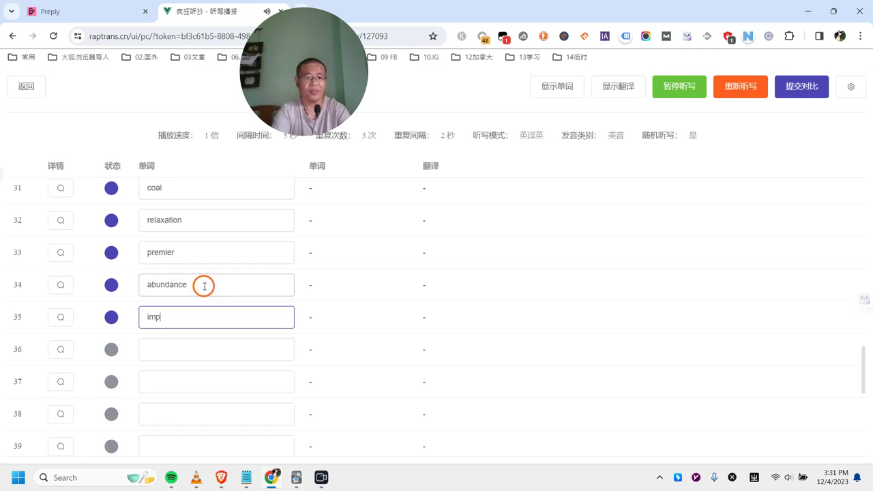
{"action": "type", "text": "oundment"}
{"action": "key", "text": "Return"}
{"action": "type", "text": "anoyonomous"}
{"action": "key", "text": "Return"}
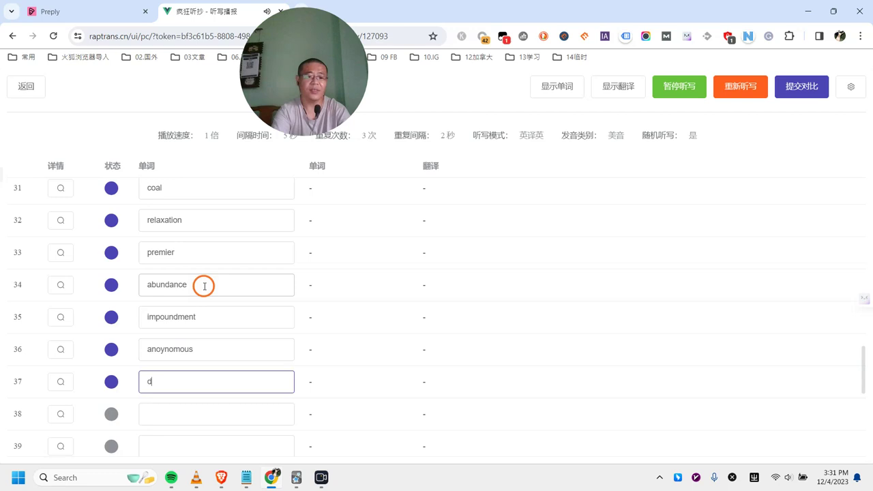
{"action": "type", "text": "destroy"}
{"action": "key", "text": "Return"}
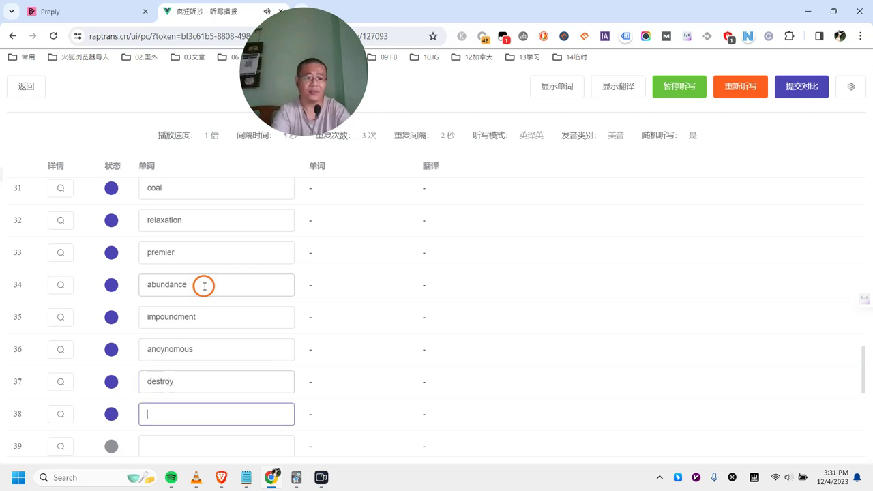
{"action": "type", "text": "beginner"}
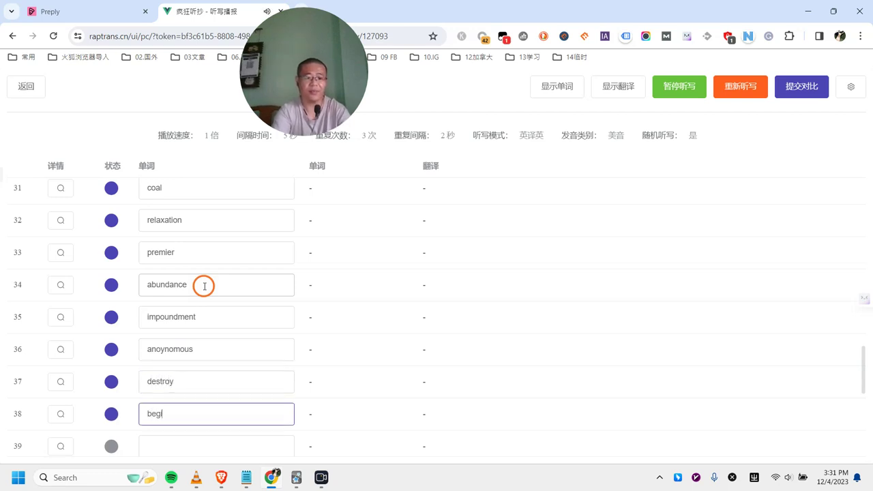
{"action": "key", "text": "Return"}
Answer word 39 of the dictation and correct its spelling to colleague
{"action": "type", "text": "colleauge"}
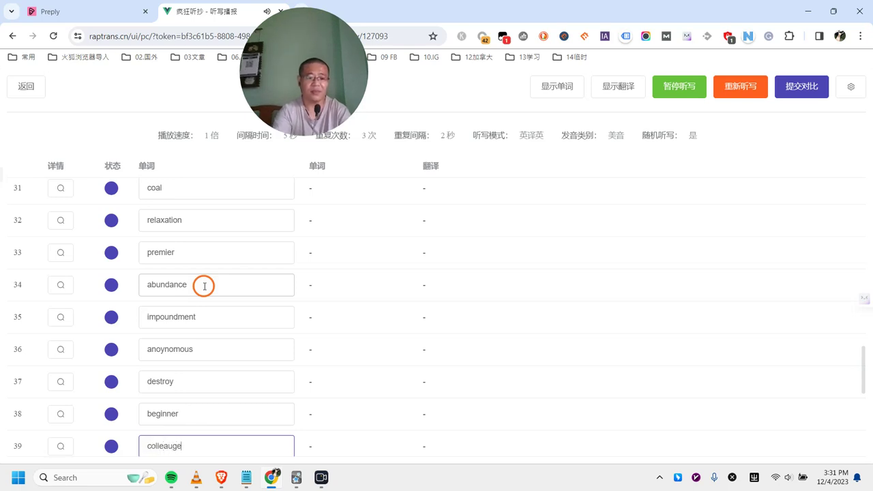
{"action": "key", "text": "Return"}
{"action": "left_click", "coordinate": [204, 286]}
{"action": "left_click_drag", "start_coordinate": [204, 286], "coordinate": [2, 266]}
{"action": "type", "text": "colleague"}
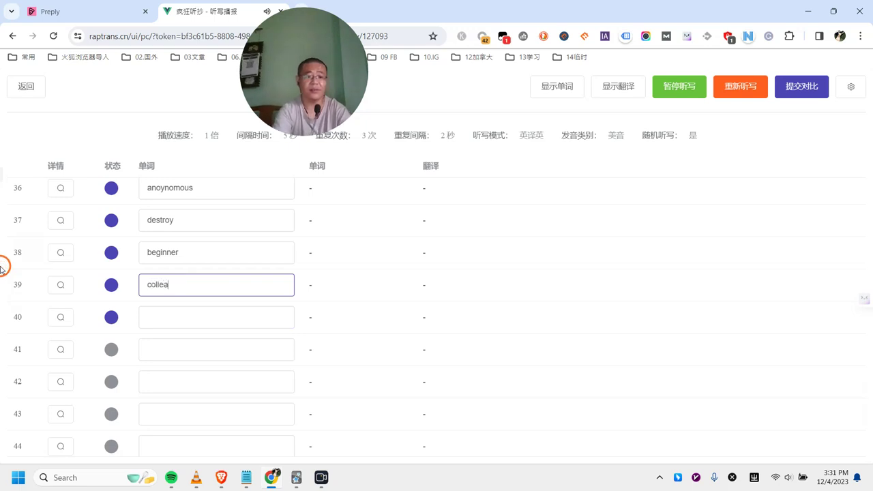
{"action": "key", "text": "Return"}
Answer words 40 to 43 of the dictation with permanent, flexible, gene and generously
{"action": "type", "text": "permanent"}
{"action": "key", "text": "Return"}
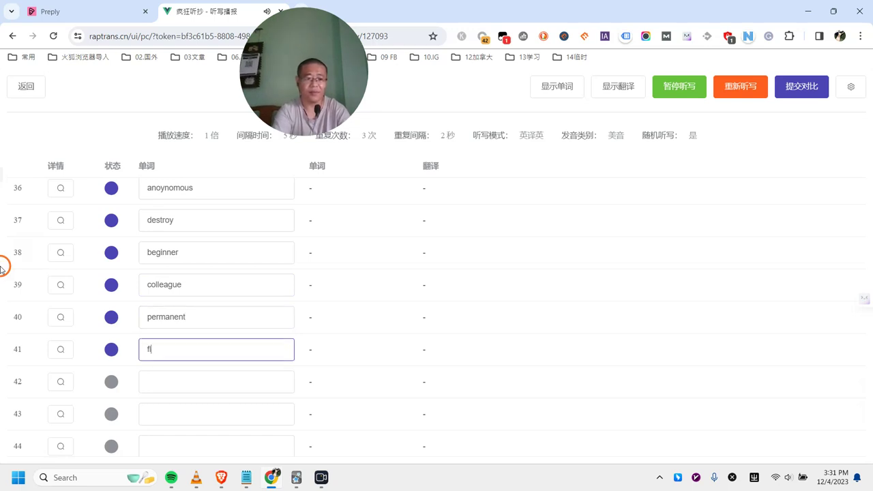
{"action": "type", "text": "flexible"}
{"action": "key", "text": "Return"}
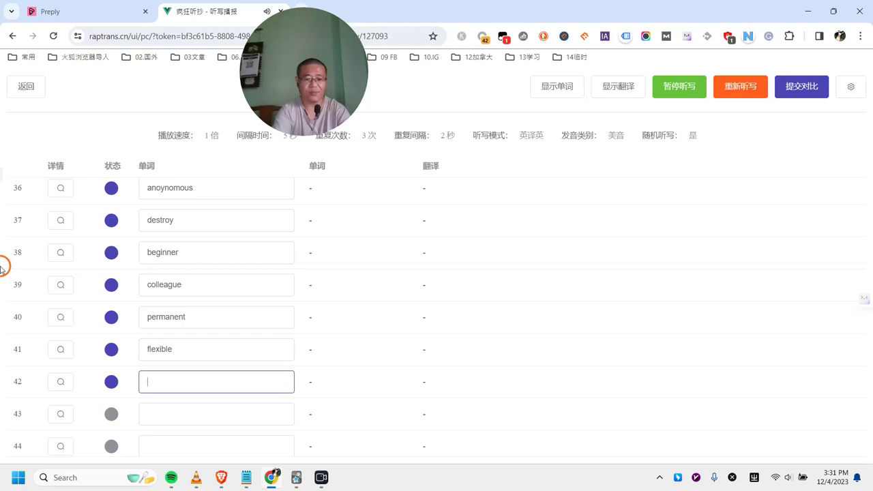
{"action": "type", "text": "gene"}
{"action": "key", "text": "Return"}
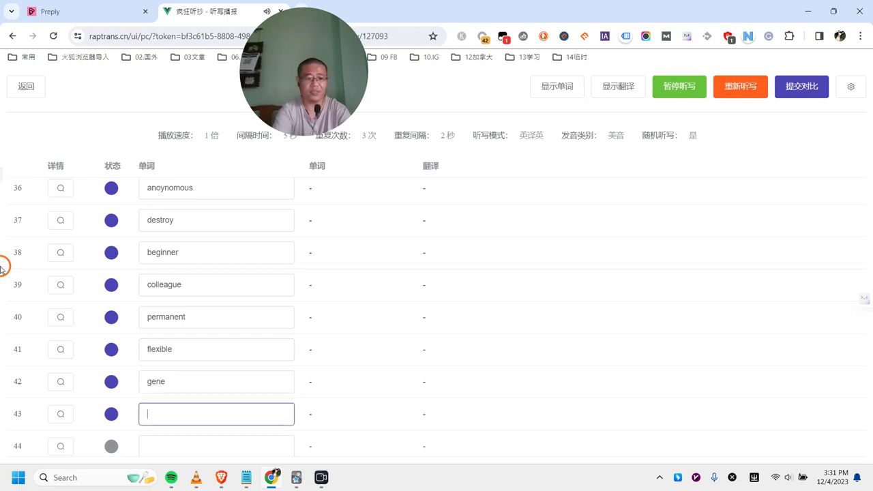
{"action": "type", "text": "gener"}
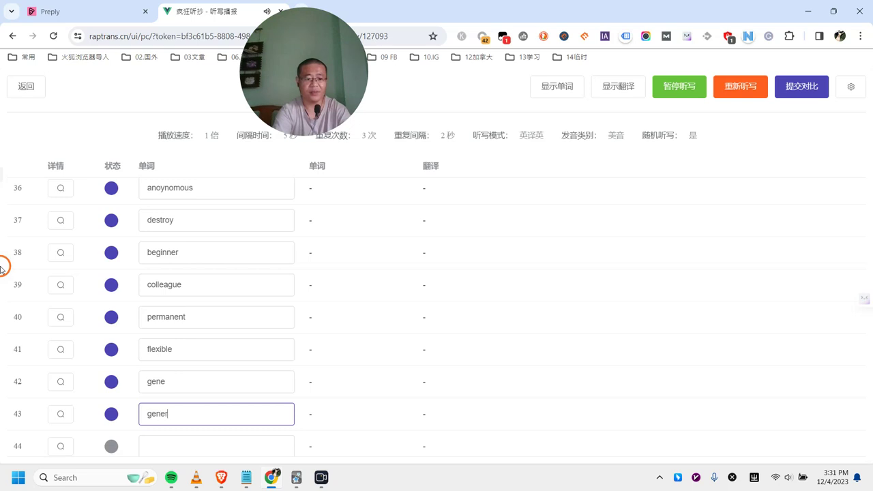
{"action": "type", "text": "ously"}
{"action": "key", "text": "Return"}
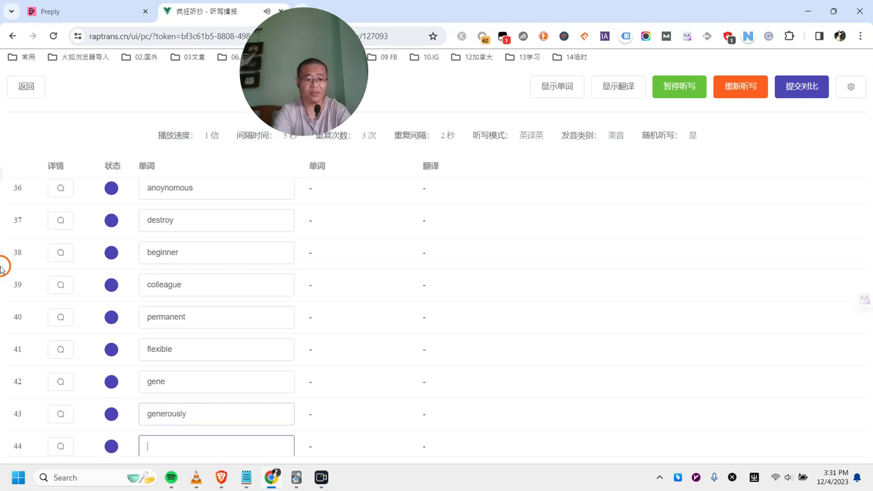
Answer words 44 to 46 of the dictation with marvellous, pavilion and metamorphosis
{"action": "type", "text": "marvellous"}
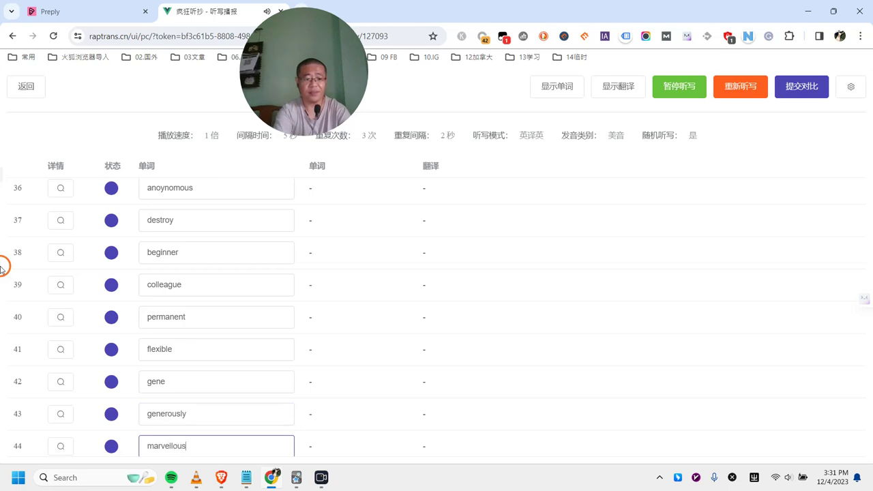
{"action": "key", "text": "Return"}
{"action": "type", "text": "pavilion"}
{"action": "key", "text": "Return"}
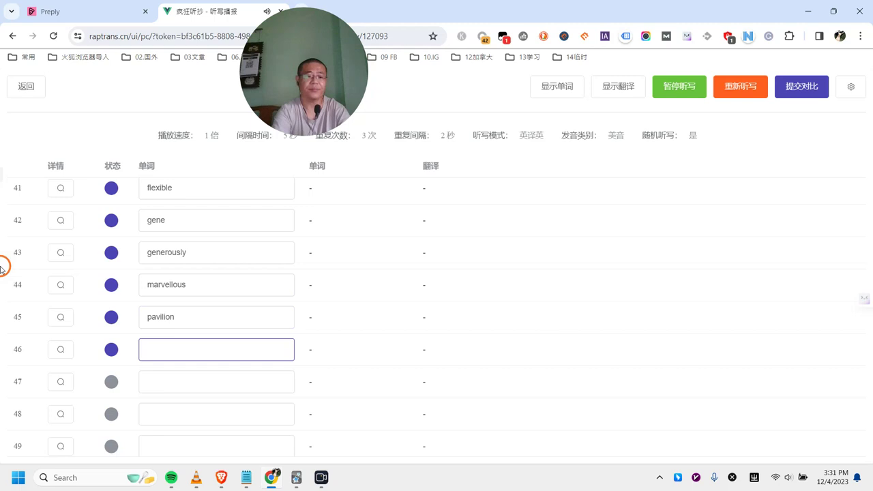
{"action": "type", "text": "me"}
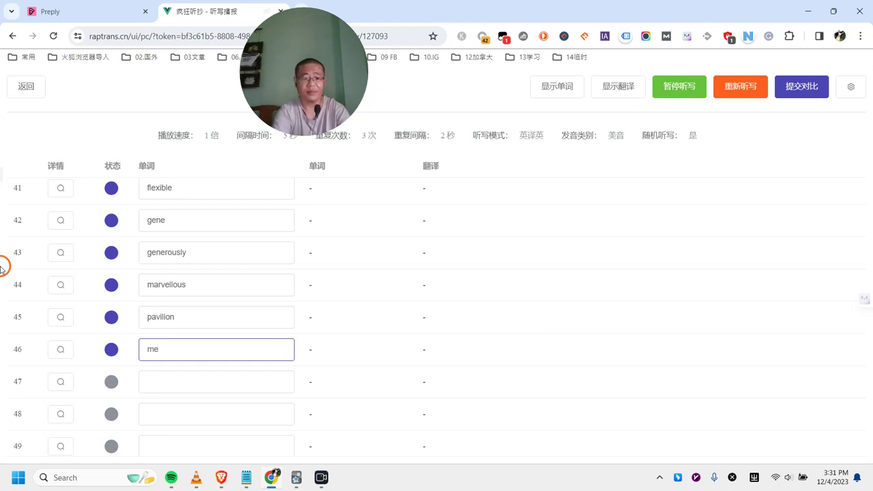
{"action": "type", "text": "ta"}
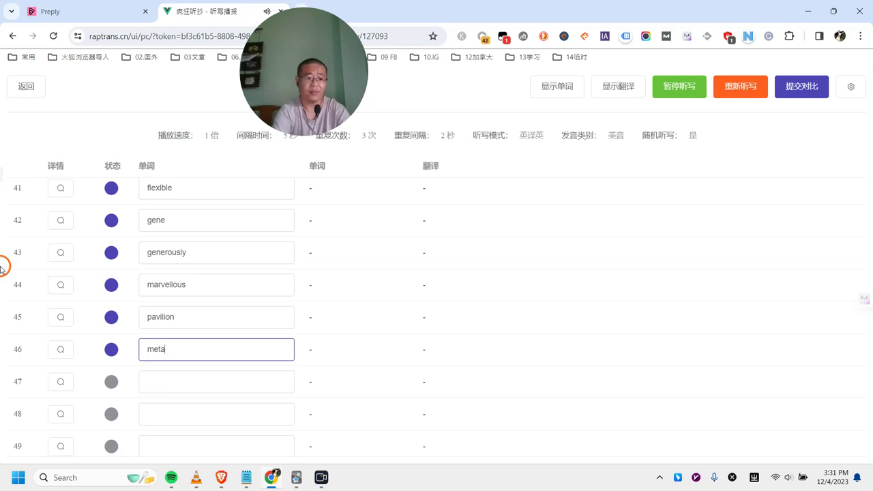
{"action": "type", "text": "mor"}
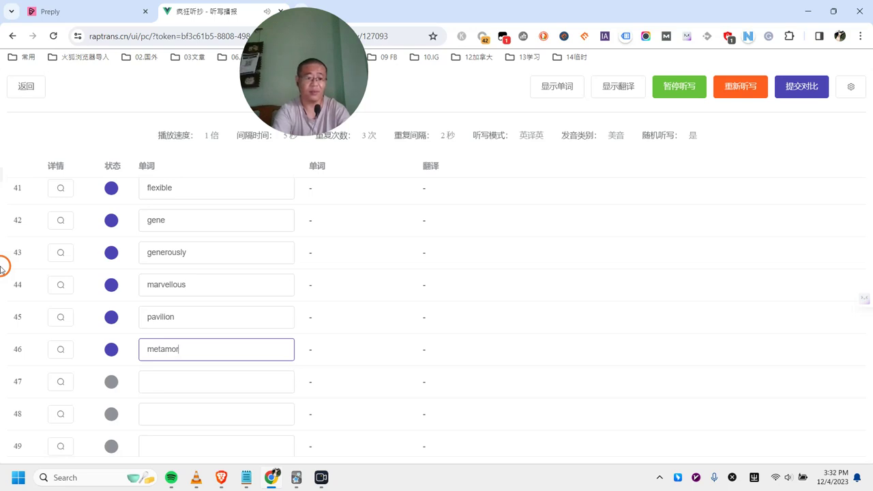
{"action": "type", "text": "phosis"}
{"action": "key", "text": "Return"}
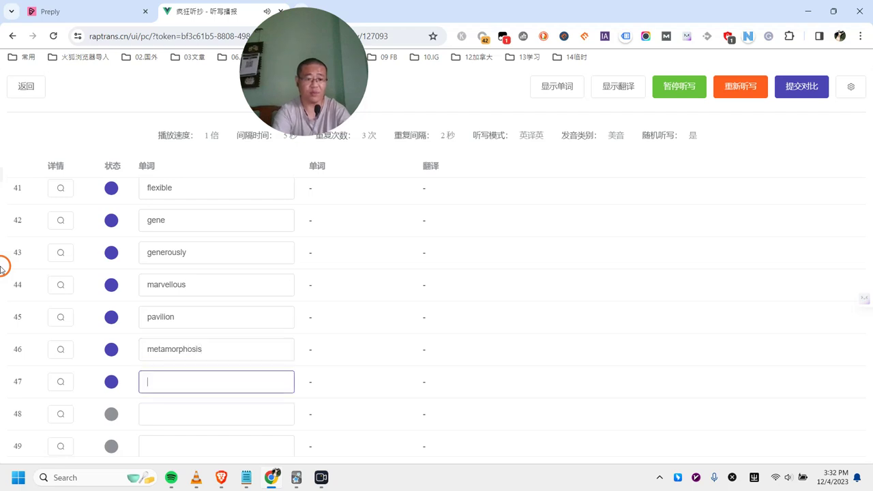
Answer words 47 to 50 of the dictation with accidentally, damage, cholesterol and morgue
{"action": "type", "text": "accidentally"}
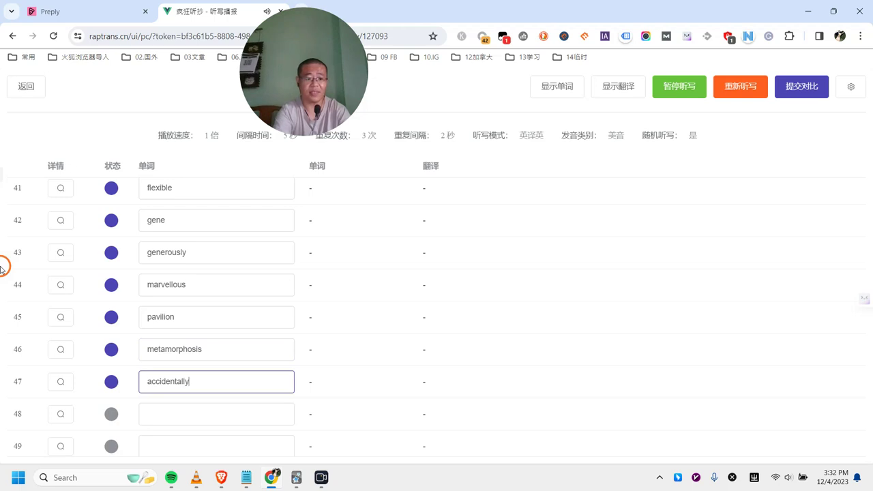
{"action": "key", "text": "Return"}
{"action": "type", "text": "demage"}
{"action": "key", "text": "Return"}
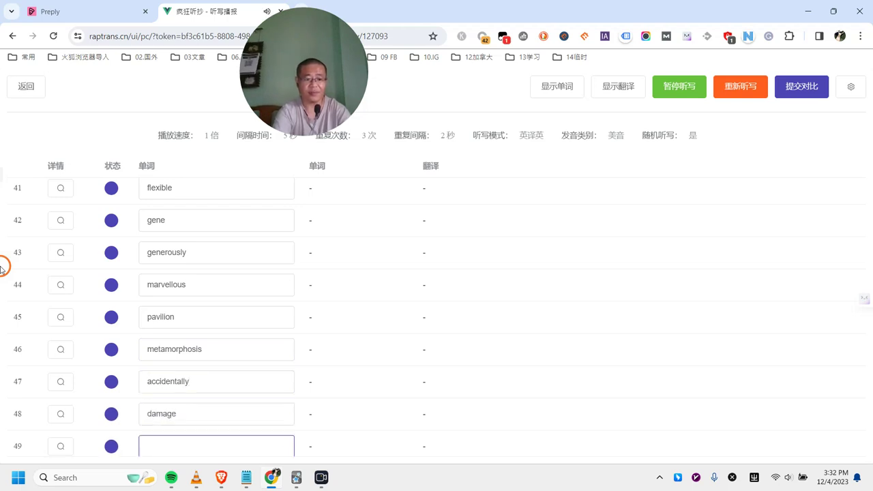
{"action": "type", "text": "choles"}
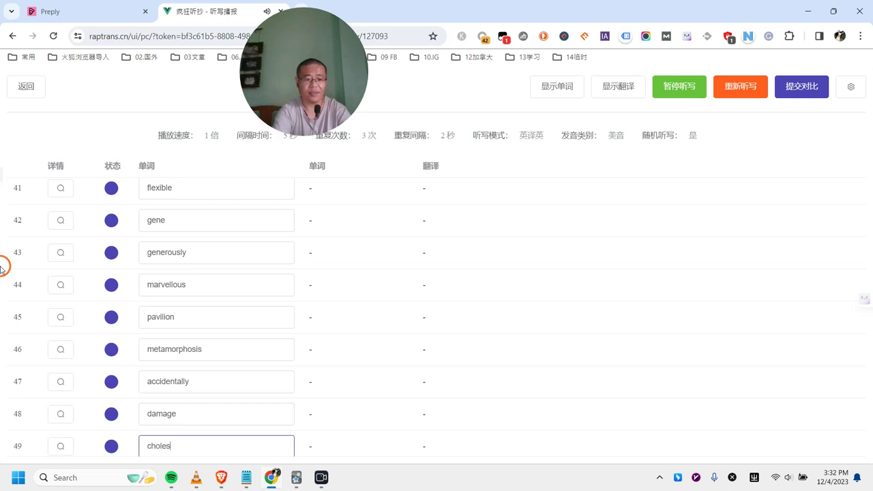
{"action": "type", "text": "terol"}
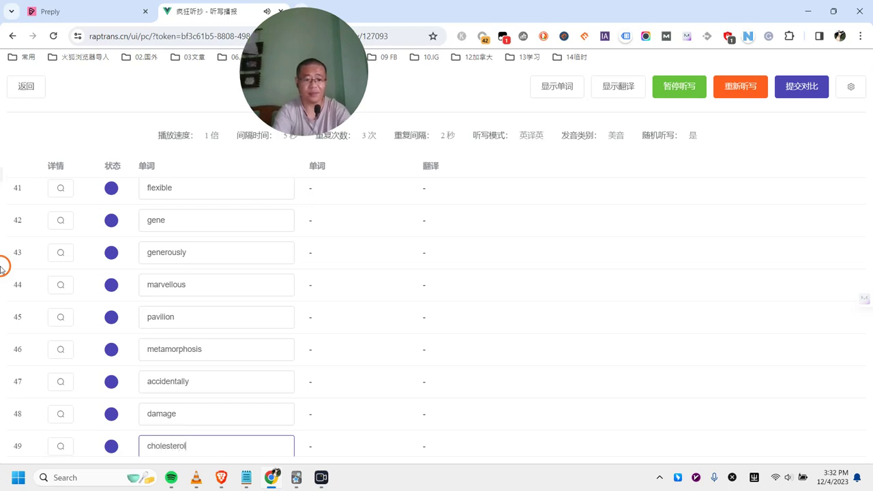
{"action": "key", "text": "Return"}
{"action": "type", "text": "morgue"}
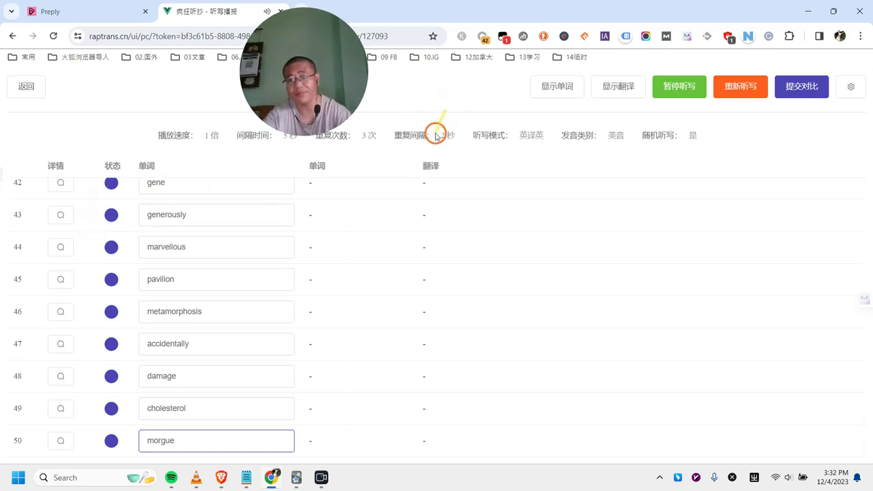
Submit the completed dictation for comparison and review the marked answers from the end of the list back to word 1
{"action": "left_click", "coordinate": [810, 94]}
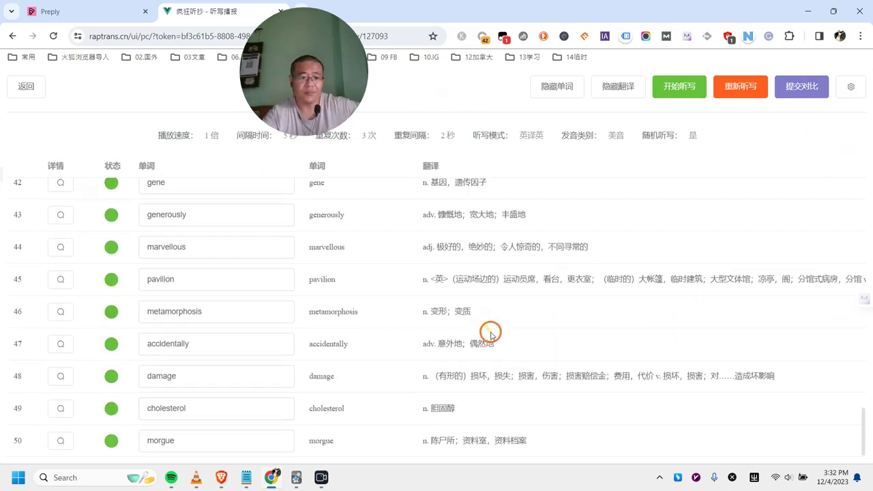
{"action": "scroll", "coordinate": [470, 373], "scroll_direction": "up", "scroll_amount": 2}
{"action": "scroll", "coordinate": [470, 373], "scroll_direction": "up", "scroll_amount": 2}
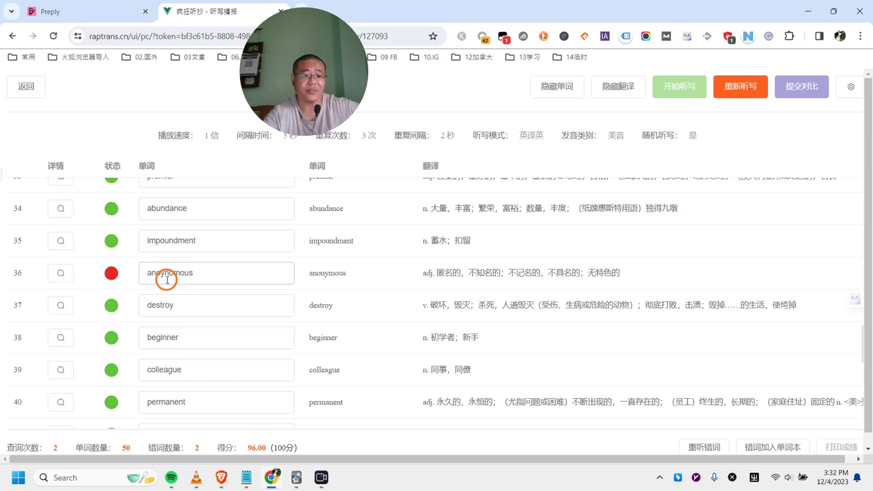
{"action": "scroll", "coordinate": [230, 292], "scroll_direction": "up", "scroll_amount": 4}
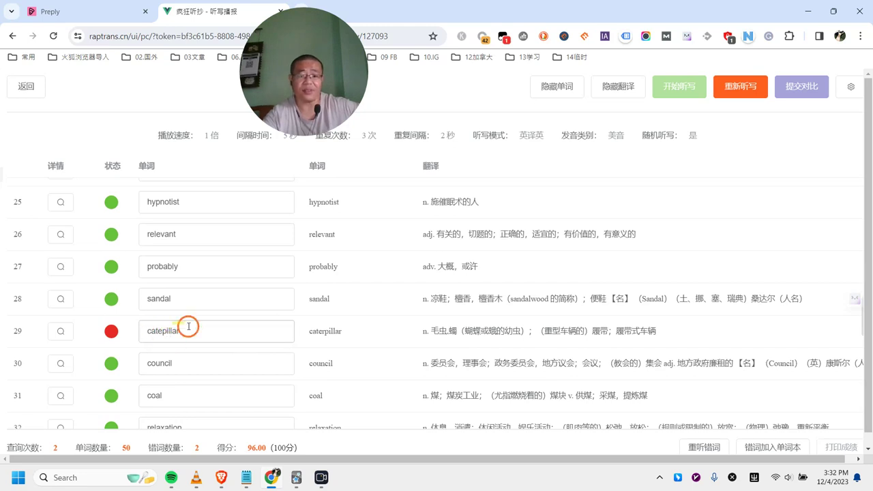
{"action": "scroll", "coordinate": [245, 336], "scroll_direction": "up", "scroll_amount": 7}
{"action": "scroll", "coordinate": [245, 337], "scroll_direction": "up", "scroll_amount": 5}
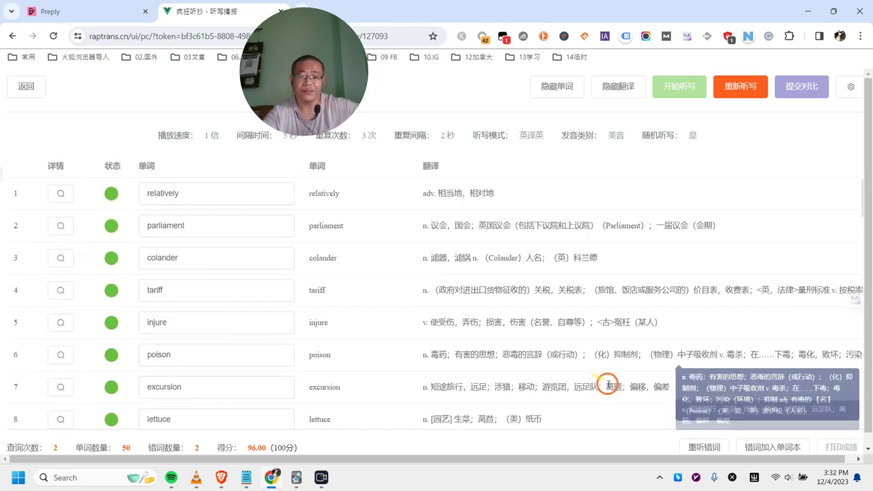
Start a repeat dictation of only the wrong words, with the words and translations hidden
{"action": "left_click", "coordinate": [707, 448]}
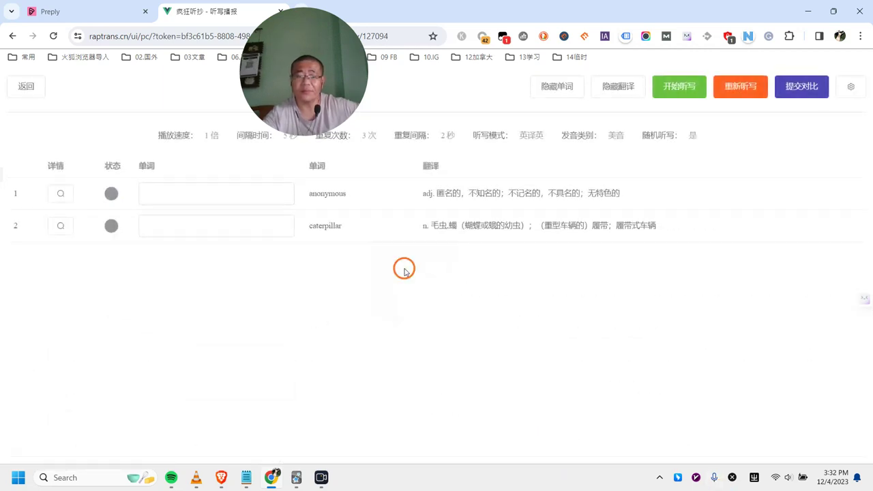
{"action": "left_click", "coordinate": [208, 194]}
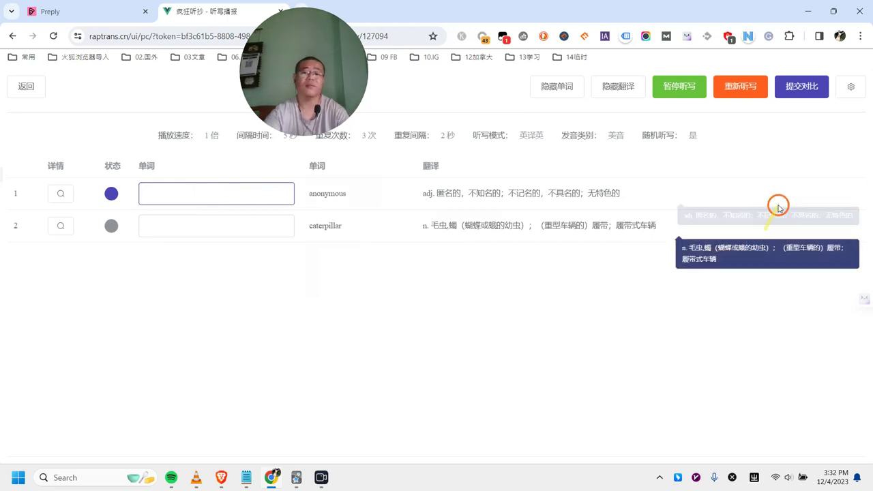
{"action": "left_click", "coordinate": [738, 89]}
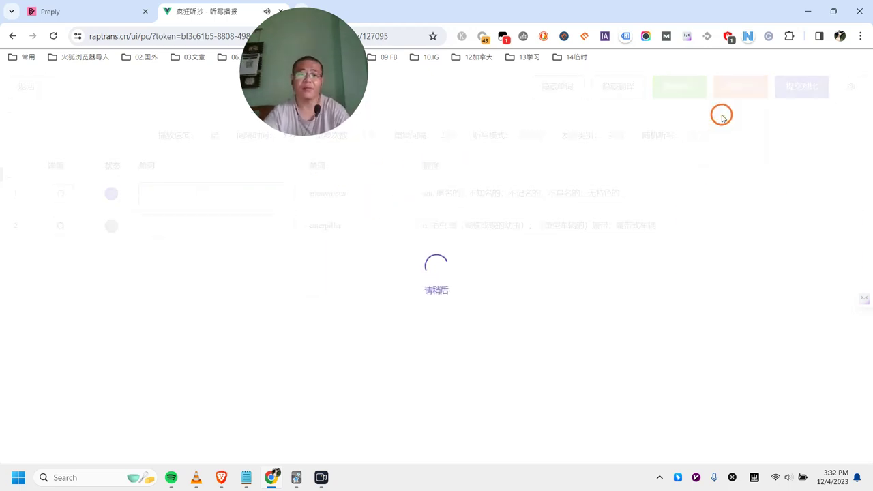
{"action": "left_click", "coordinate": [608, 86]}
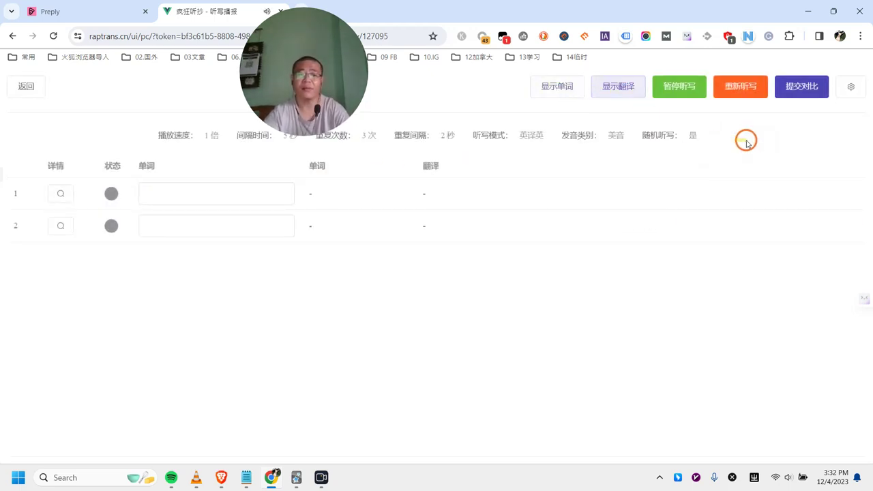
{"action": "left_click", "coordinate": [688, 87]}
Answer word 1 of the repeat dictation and correct its spelling to anonymous
{"action": "left_click", "coordinate": [176, 194]}
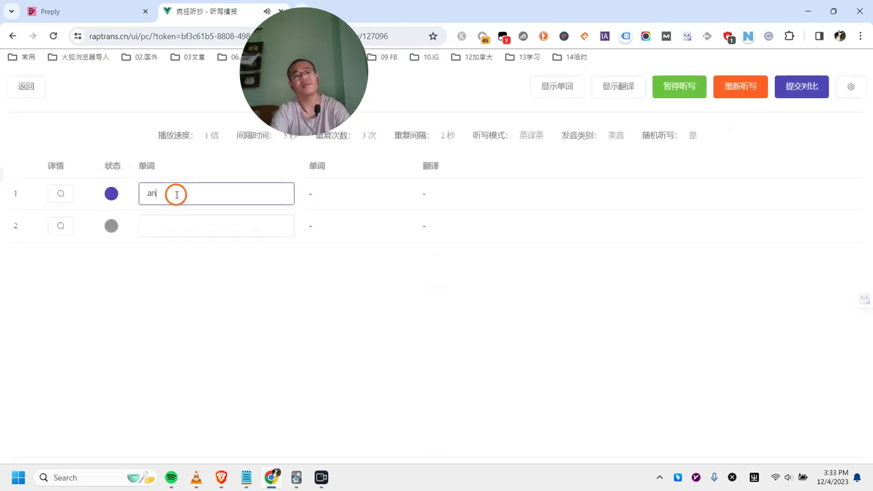
{"action": "type", "text": "anoyno"}
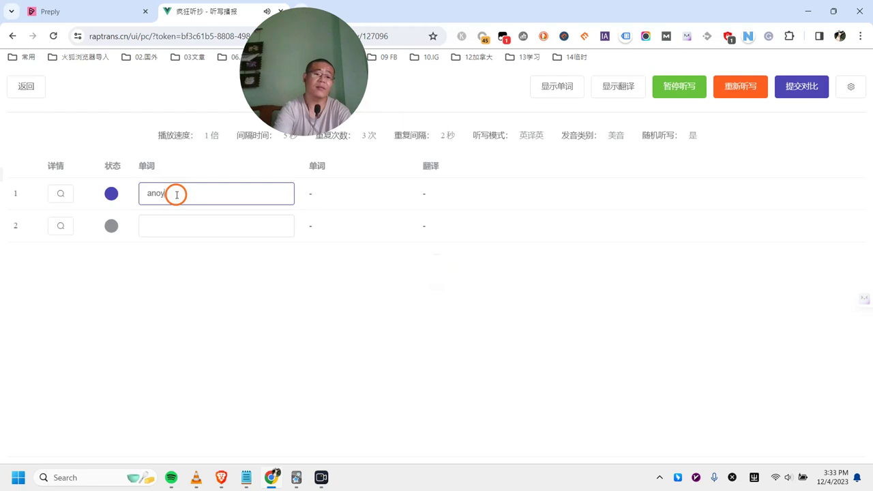
{"action": "key", "text": "BackSpace"}
{"action": "key", "text": "BackSpace"}
{"action": "key", "text": "BackSpace"}
{"action": "key", "text": "BackSpace"}
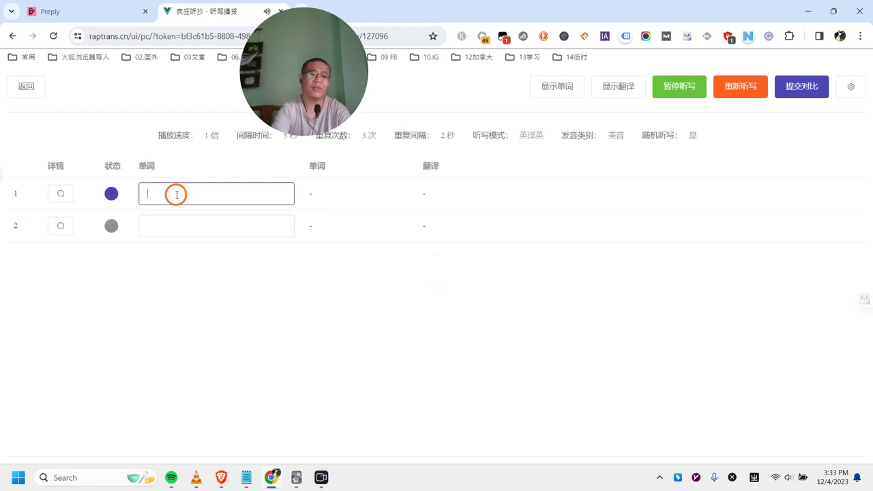
{"action": "type", "text": "anonymous"}
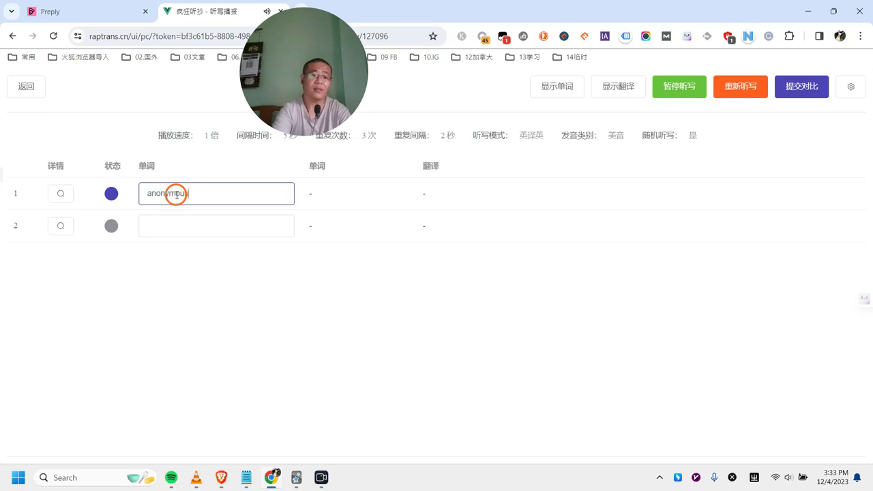
Answer word 2 of the repeat dictation with caterpillar and submit the answers for comparison
{"action": "left_click", "coordinate": [207, 231]}
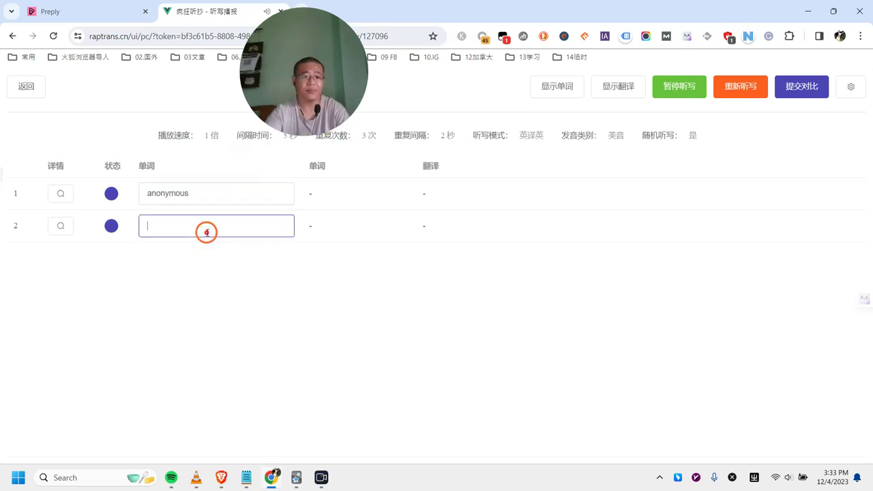
{"action": "type", "text": "cate"}
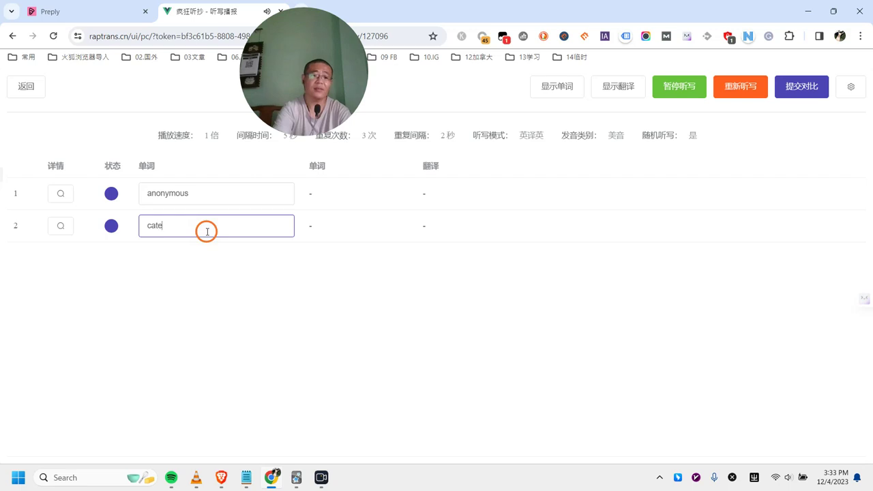
{"action": "type", "text": "rpillar"}
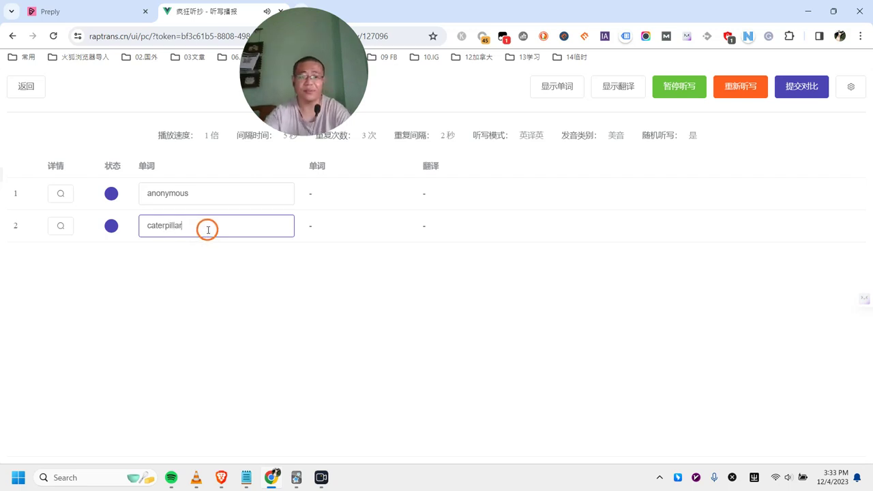
{"action": "left_click", "coordinate": [800, 87]}
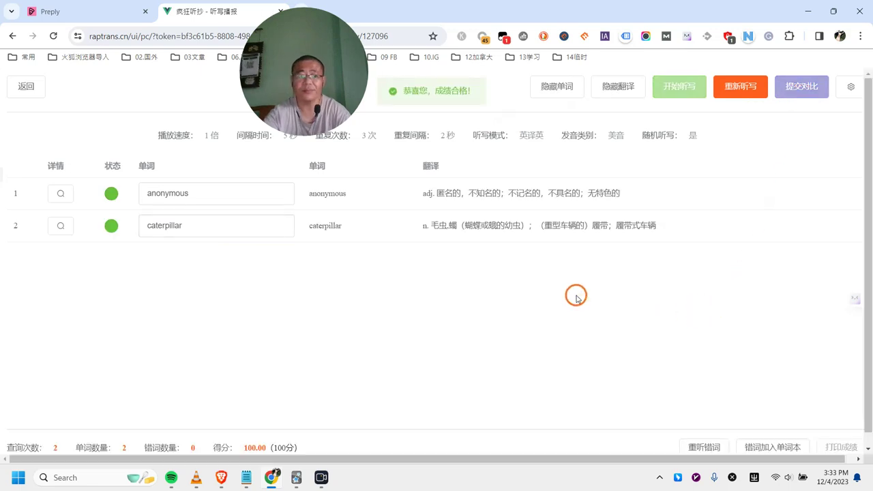
Return to the personal word library and create a dictation of all the words in the 疑难杂症 word book
{"action": "left_click", "coordinate": [22, 85]}
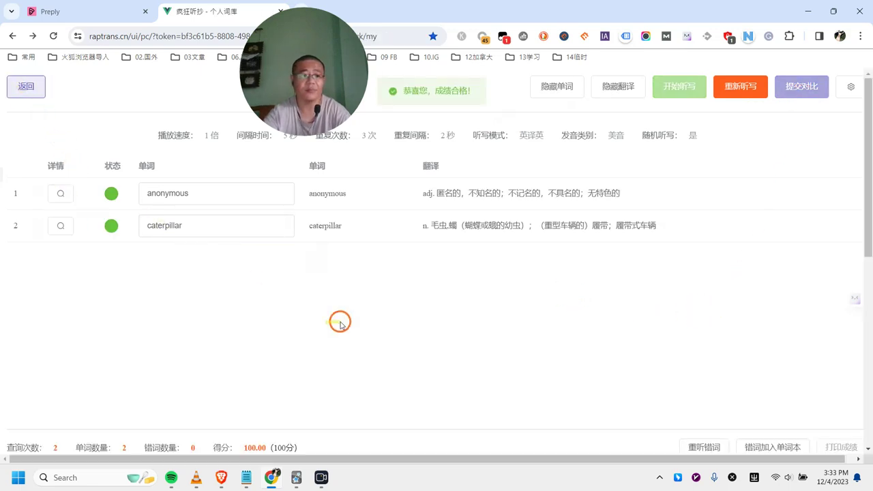
{"action": "left_click", "coordinate": [170, 254]}
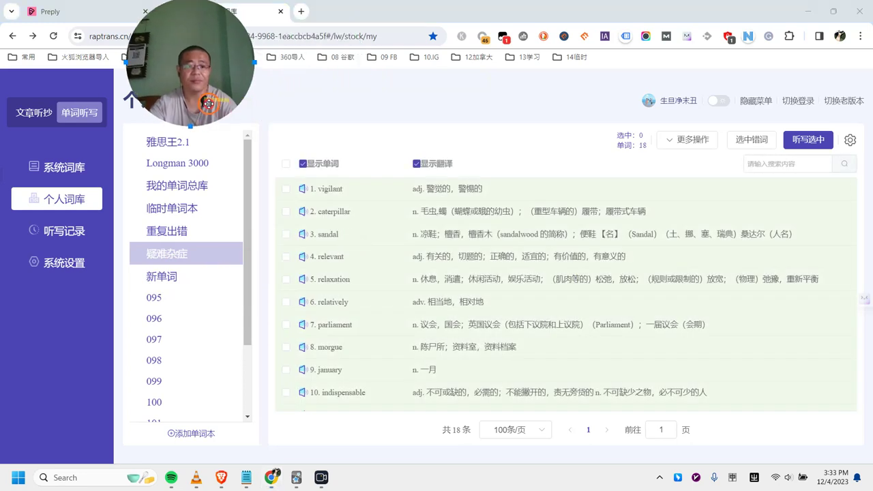
{"action": "scroll", "coordinate": [512, 305], "scroll_direction": "down", "scroll_amount": 5}
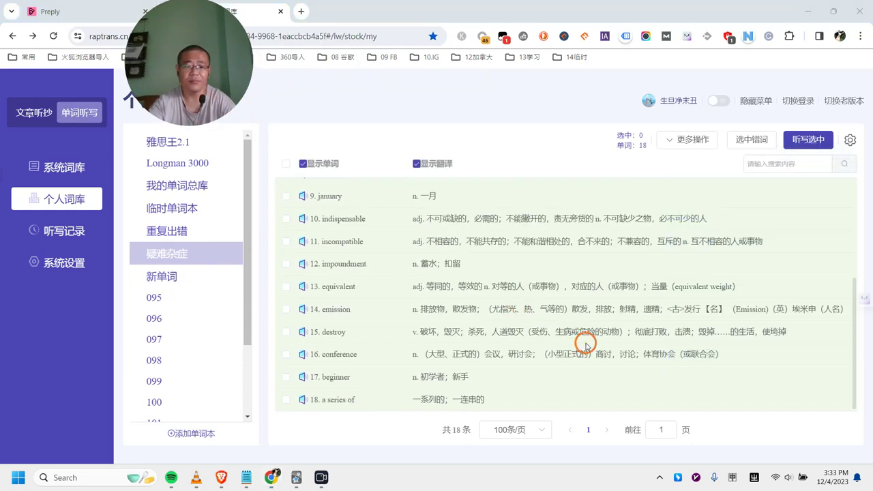
{"action": "scroll", "coordinate": [586, 345], "scroll_direction": "up", "scroll_amount": 5}
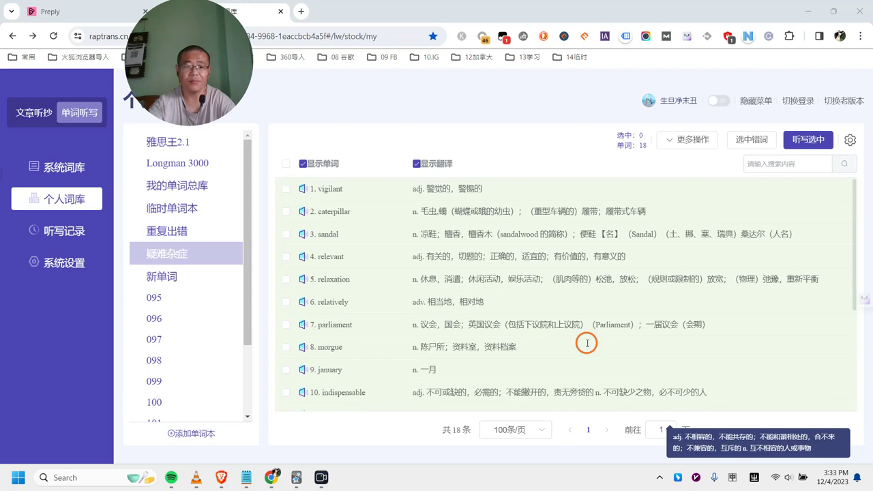
{"action": "left_click", "coordinate": [286, 164]}
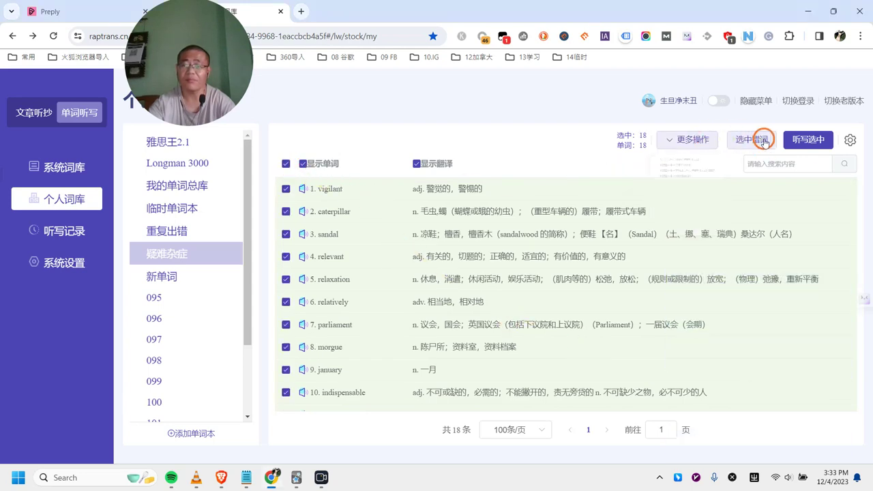
{"action": "left_click", "coordinate": [810, 140]}
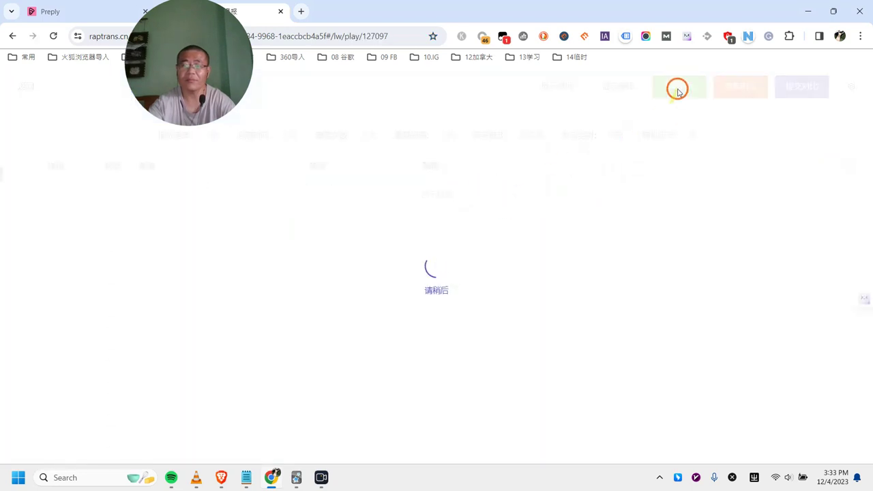
Start the 疑难杂症 dictation and answer word 1 with emission
{"action": "left_click", "coordinate": [679, 87]}
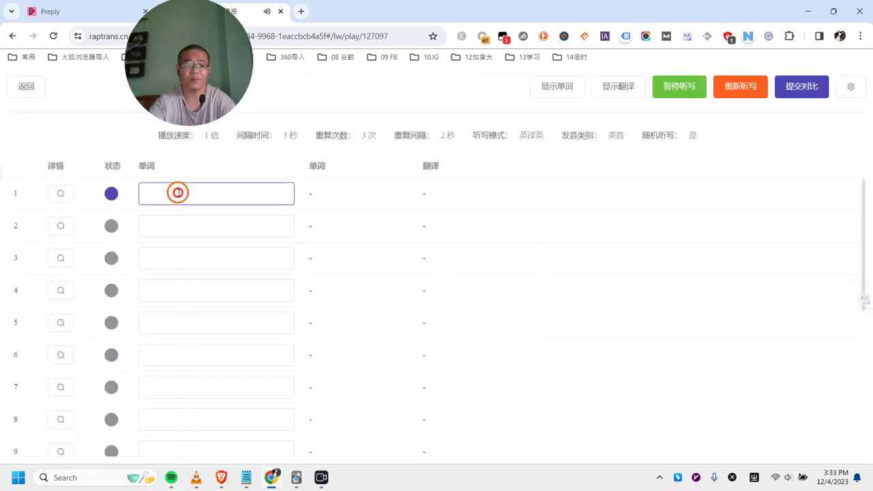
{"action": "type", "text": "emission"}
{"action": "key", "text": "Return"}
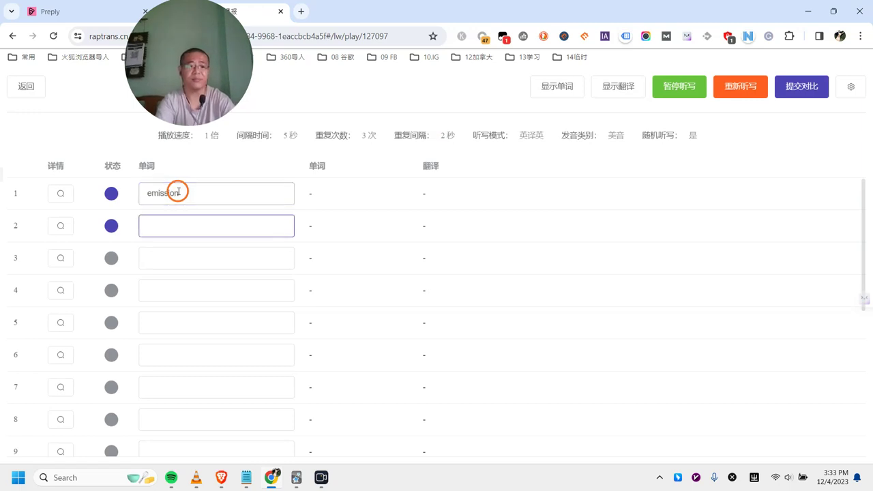
Answer words 2 to 4 of the dictation with relevant, beginner and sandal
{"action": "type", "text": "rele"}
{"action": "type", "text": "vant"}
{"action": "key", "text": "Return"}
{"action": "type", "text": "beginner"}
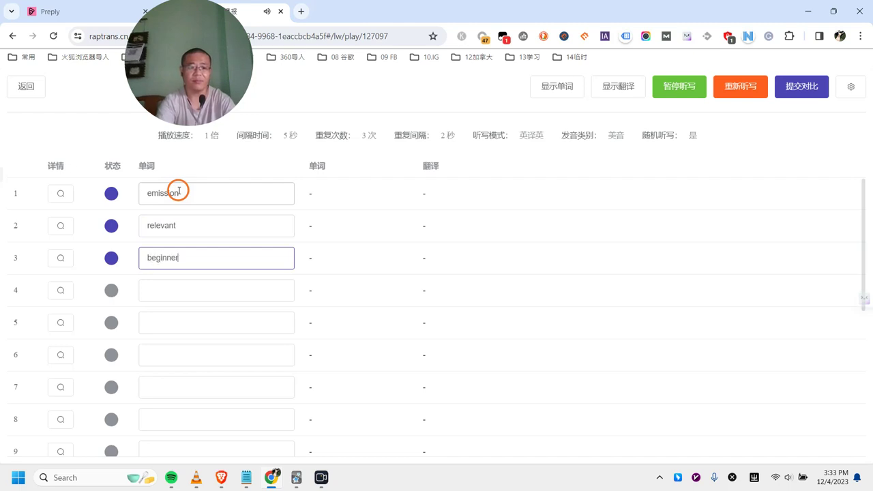
{"action": "key", "text": "Return"}
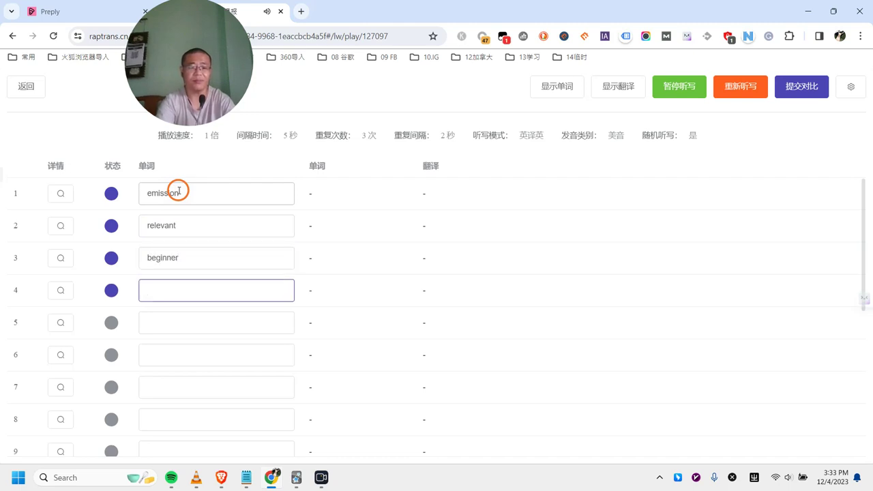
{"action": "type", "text": "sandal"}
{"action": "key", "text": "Return"}
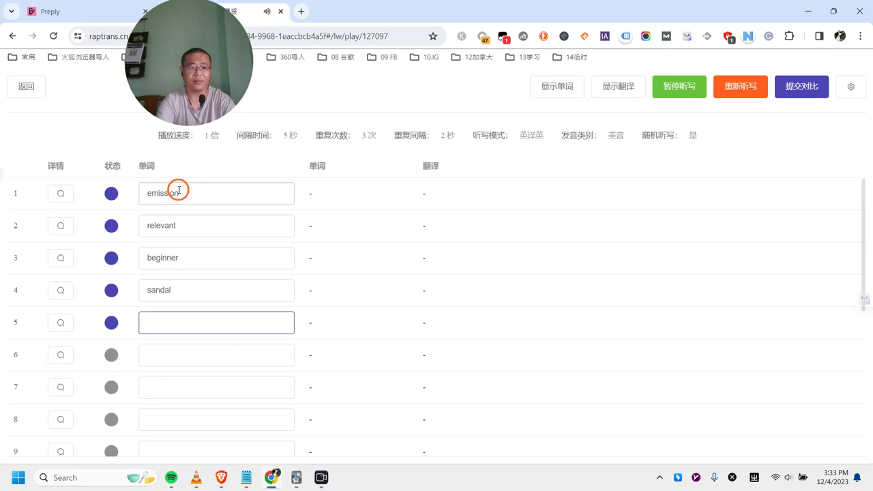
Answer words 5 to 7 of the dictation with incompatible, vigilant and destroy
{"action": "type", "text": "incom"}
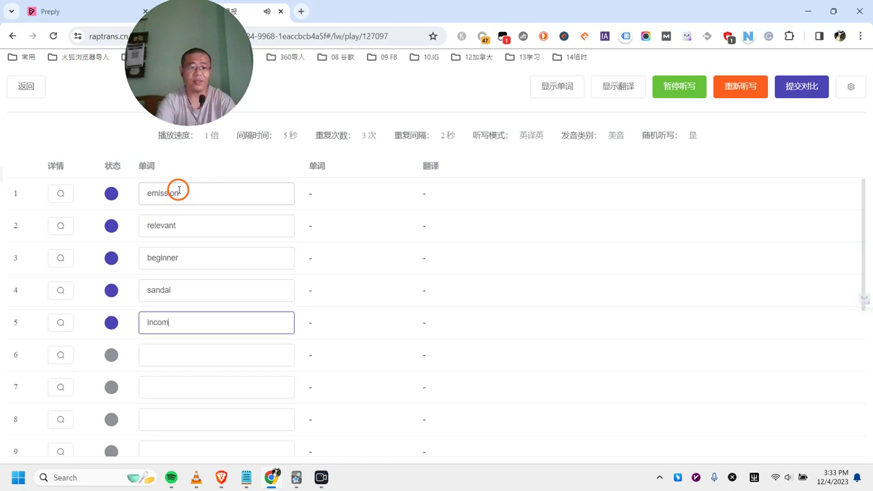
{"action": "type", "text": "patible"}
{"action": "key", "text": "Return"}
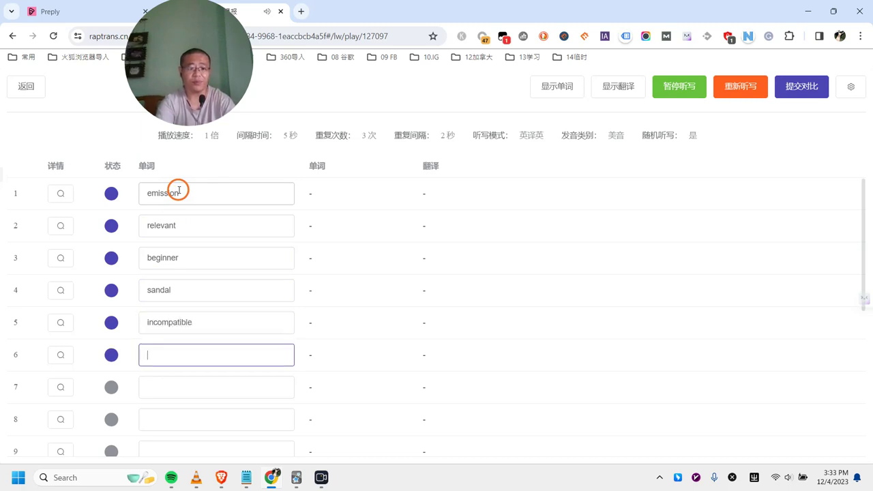
{"action": "type", "text": "vigilant"}
{"action": "key", "text": "Return"}
{"action": "type", "text": "destroy"}
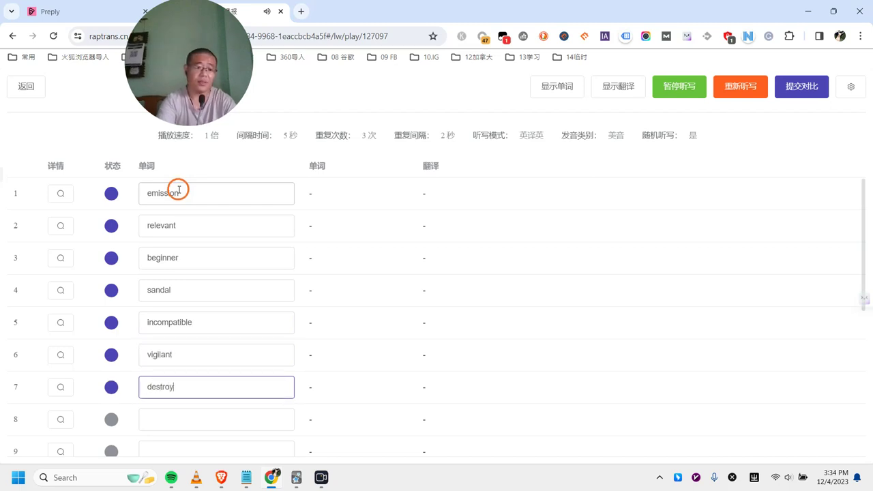
{"action": "key", "text": "Return"}
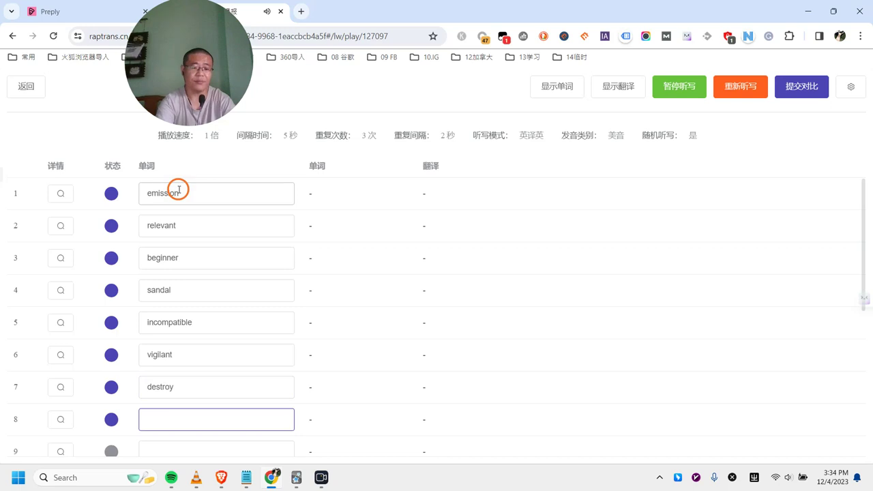
Answer words 8 and 9 of the dictation with caterpillar and conference
{"action": "type", "text": "caterpill"}
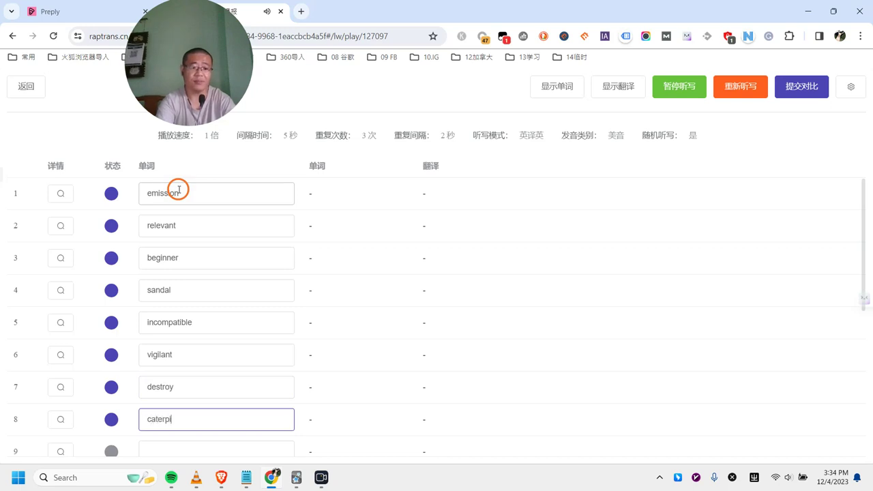
{"action": "type", "text": "ar"}
{"action": "key", "text": "Return"}
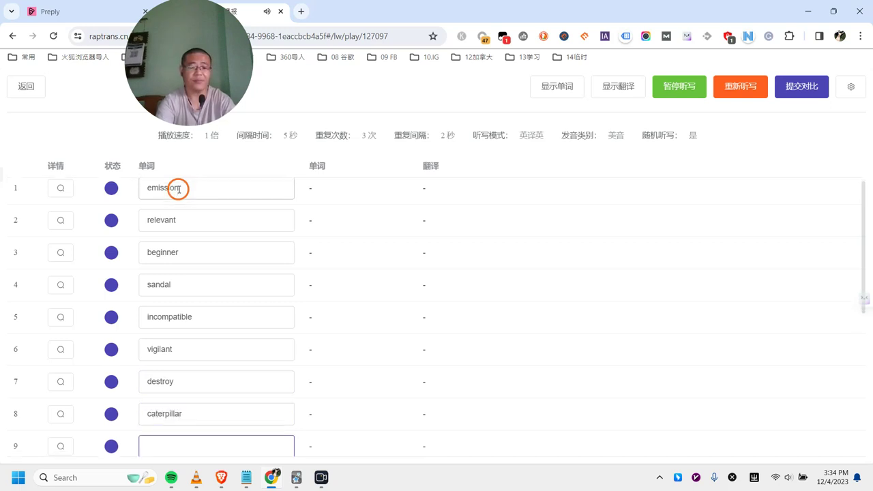
{"action": "type", "text": "conf"}
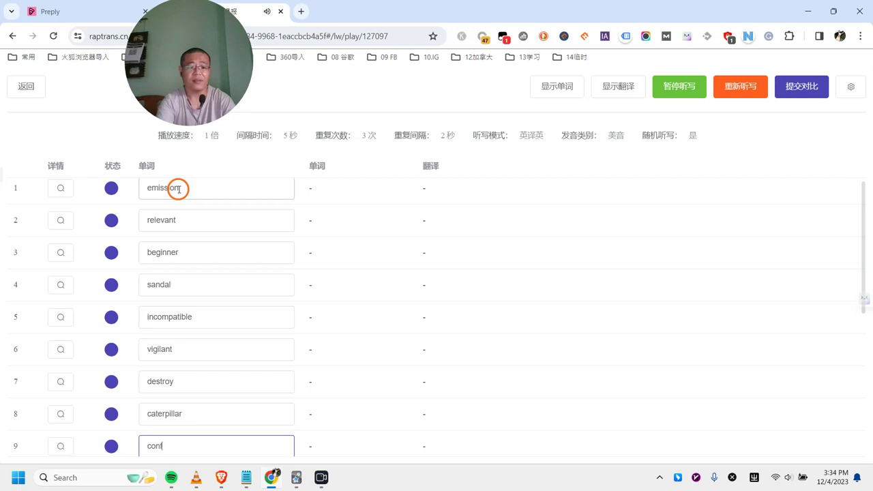
{"action": "type", "text": "erence"}
{"action": "key", "text": "Return"}
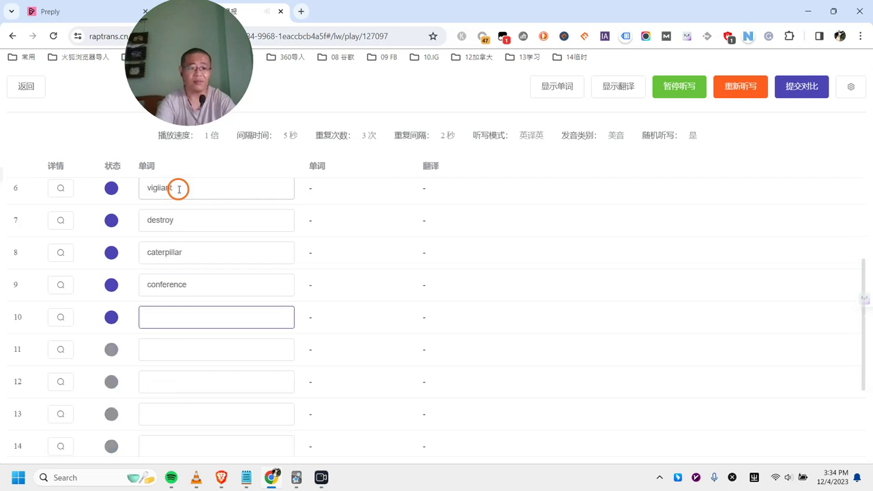
Answer words 10 and 11 of the dictation with parliament and morgue
{"action": "type", "text": "parliament"}
{"action": "key", "text": "Return"}
{"action": "type", "text": "morgue"}
{"action": "key", "text": "Return"}
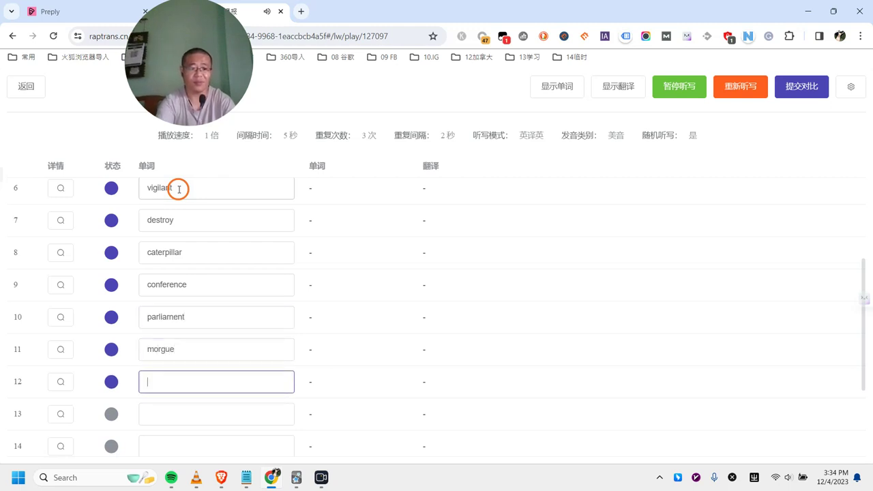
Answer word 12 of the dictation with indispensable
{"action": "type", "text": "inde"}
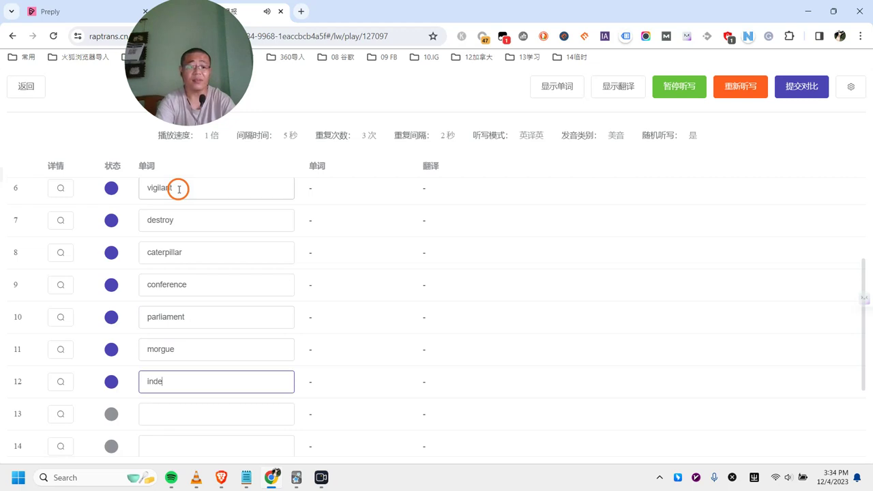
{"action": "key", "text": "BackSpace"}
{"action": "type", "text": "ispen"}
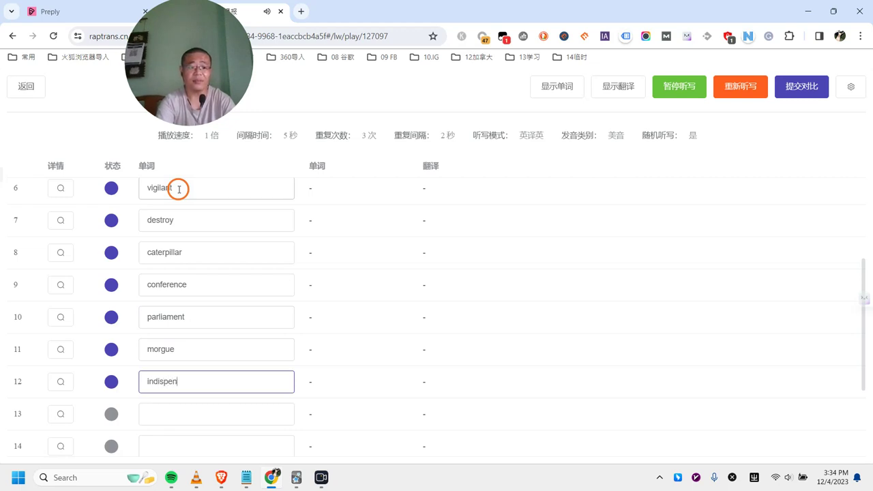
{"action": "type", "text": "sable"}
{"action": "key", "text": "Return"}
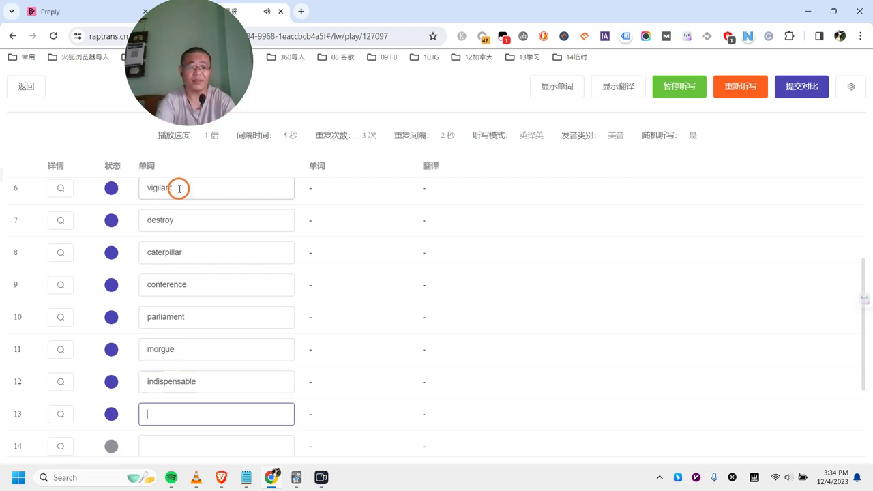
Answer words 13 and 14 of the dictation with relatively and relaxation
{"action": "type", "text": "re"}
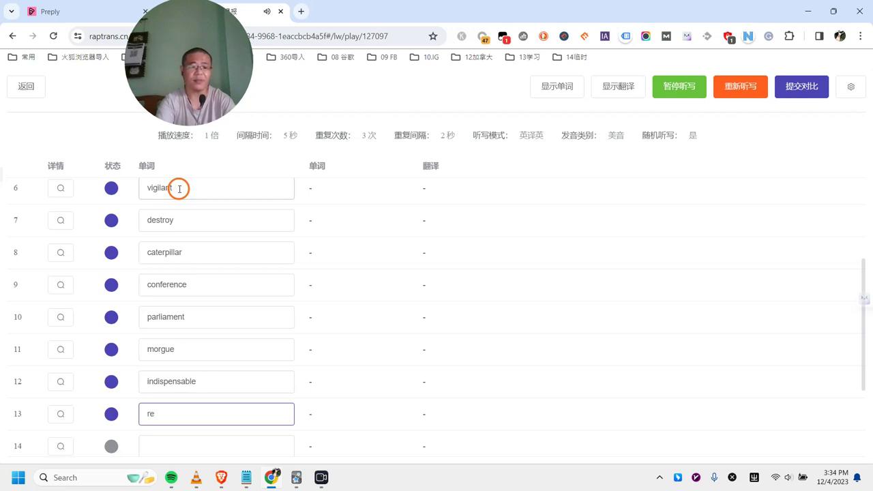
{"action": "type", "text": "latively"}
{"action": "key", "text": "Return"}
{"action": "type", "text": "re"}
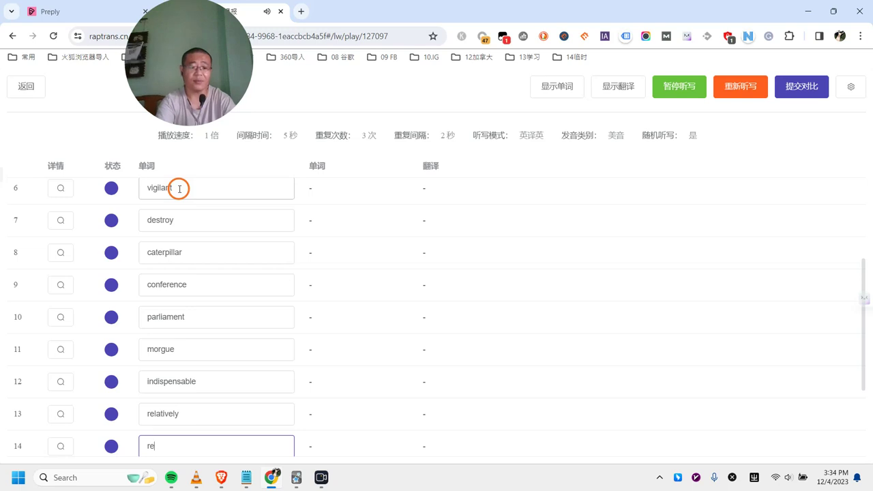
{"action": "type", "text": "laxation"}
{"action": "key", "text": "Return"}
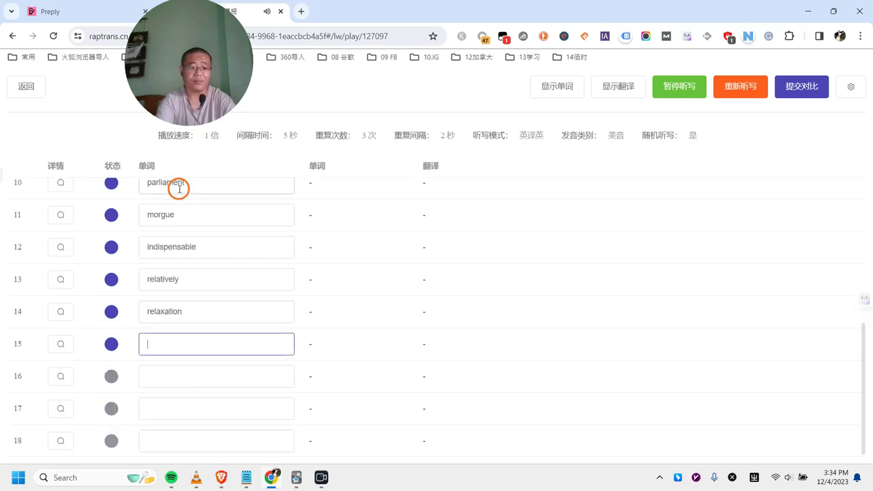
Answer words 15 and 16 of the dictation with "a series of" and january
{"action": "type", "text": "a se"}
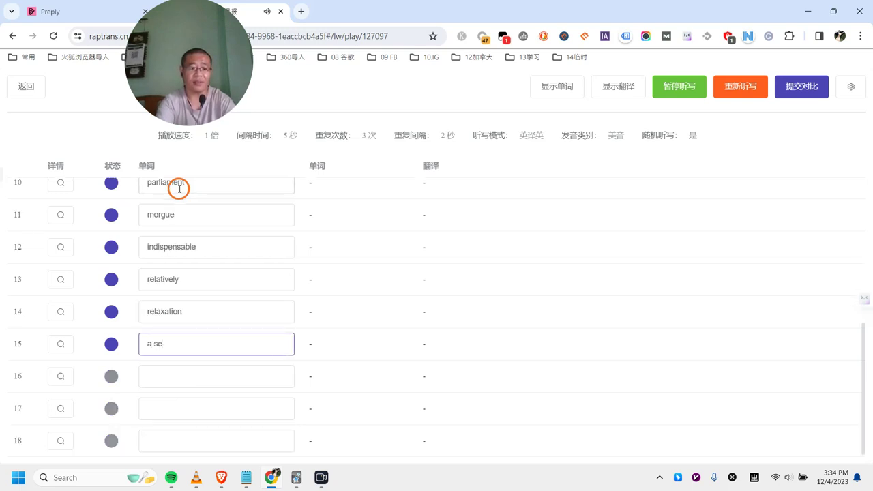
{"action": "type", "text": "ries of"}
{"action": "key", "text": "Return"}
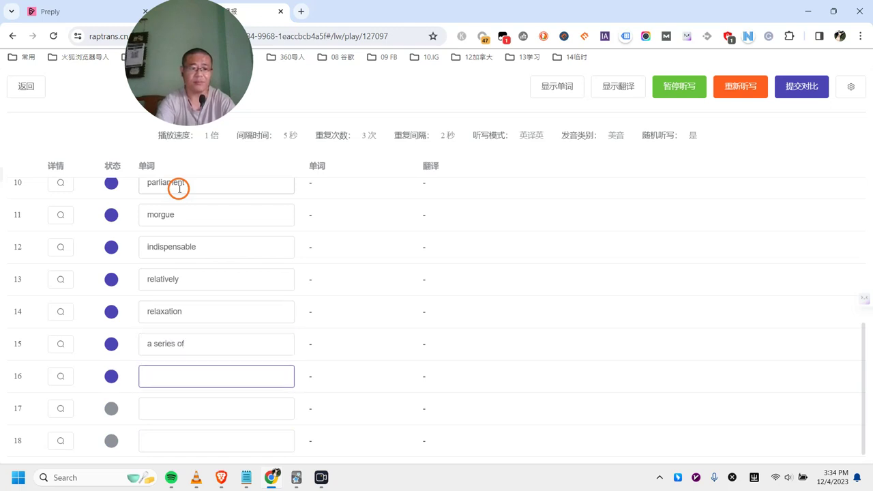
{"action": "type", "text": "ge"}
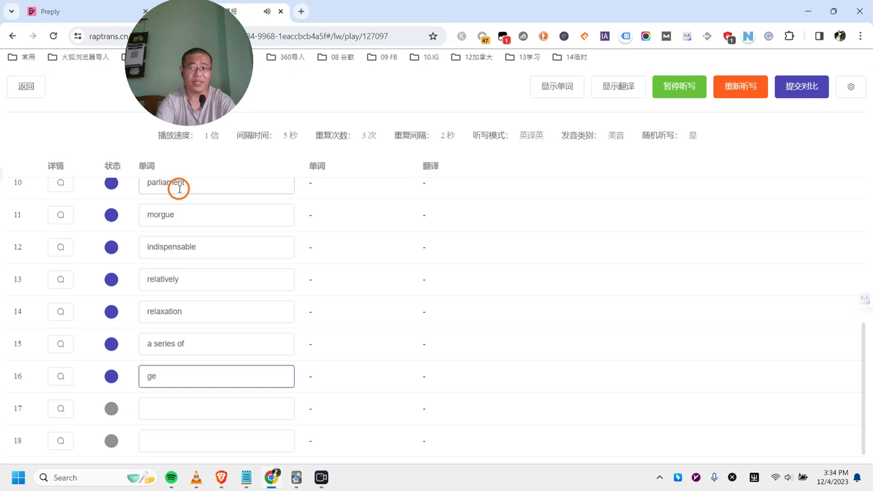
{"action": "key", "text": "BackSpace"}
{"action": "key", "text": "BackSpace"}
{"action": "type", "text": "j"}
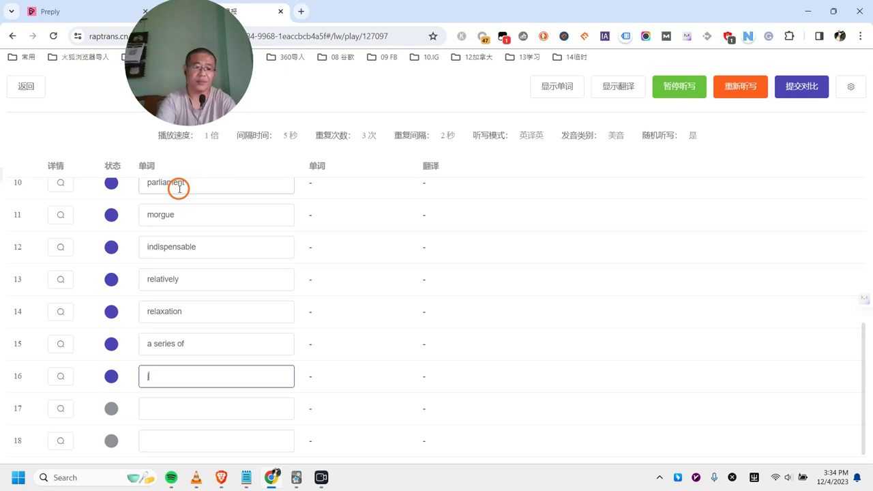
{"action": "type", "text": "anuary"}
{"action": "key", "text": "Return"}
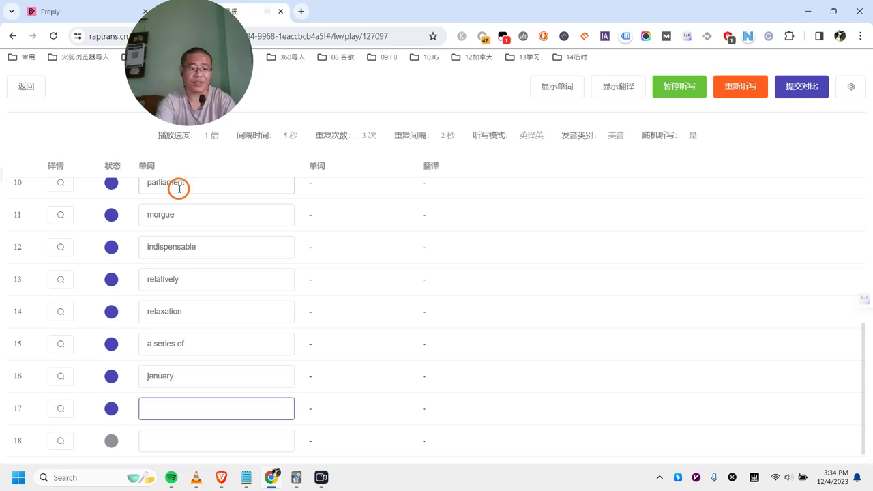
Answer word 17 of the dictation with impoundment
{"action": "type", "text": "int"}
{"action": "key", "text": "BackSpace"}
{"action": "key", "text": "BackSpace"}
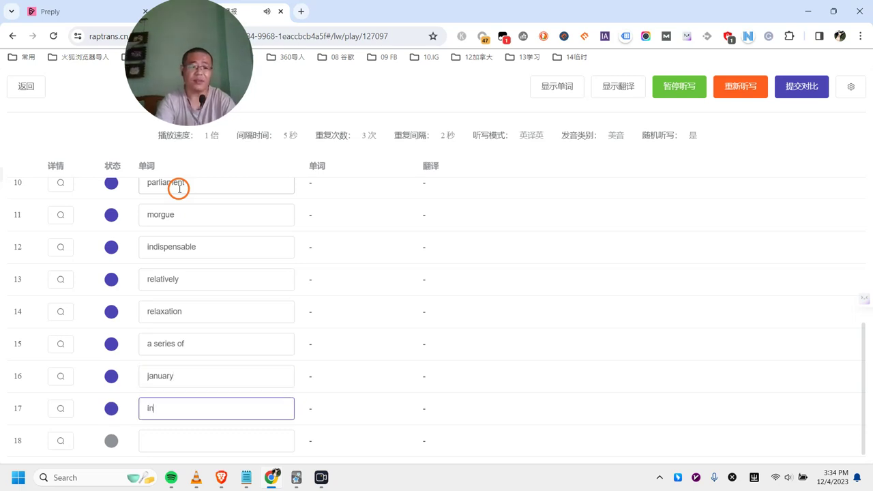
{"action": "type", "text": "junct"}
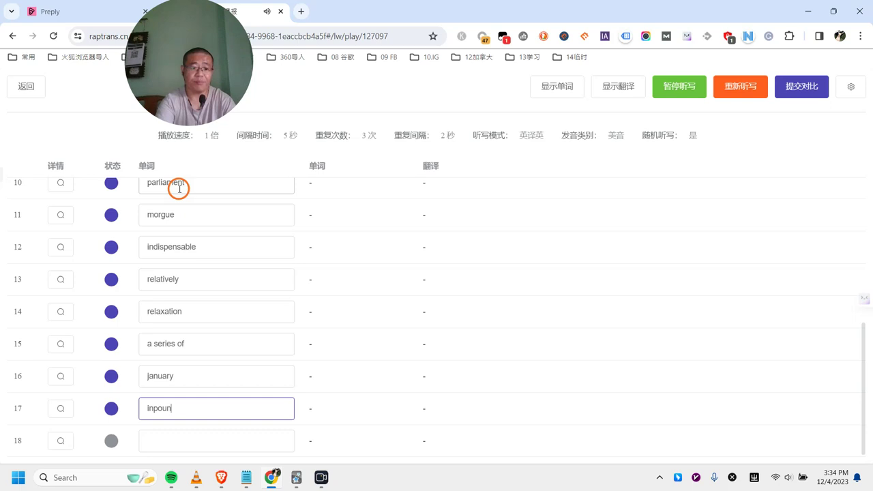
{"action": "key", "text": "BackSpace"}
{"action": "key", "text": "BackSpace"}
{"action": "key", "text": "BackSpace"}
{"action": "key", "text": "BackSpace"}
{"action": "key", "text": "BackSpace"}
{"action": "key", "text": "BackSpace"}
{"action": "type", "text": "m"}
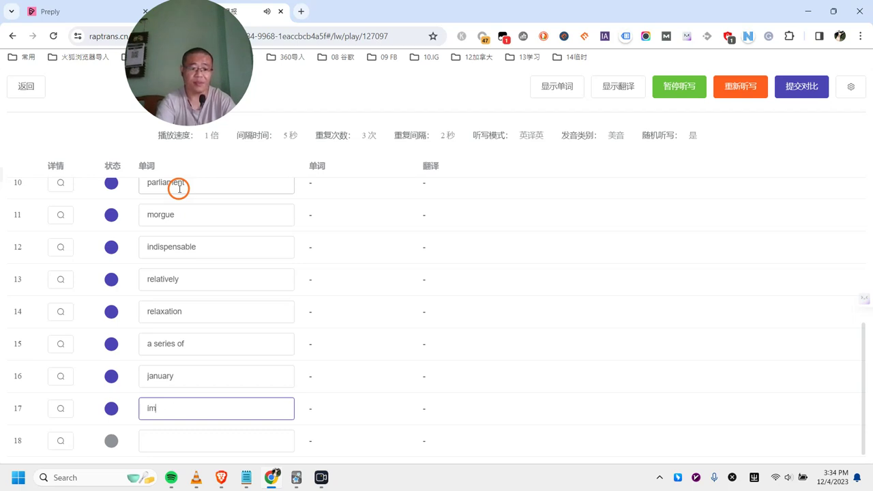
{"action": "type", "text": "poundment"}
{"action": "key", "text": "Return"}
Answer word 18 of the dictation with equivalent and submit all the answers for comparison
{"action": "type", "text": "eq"}
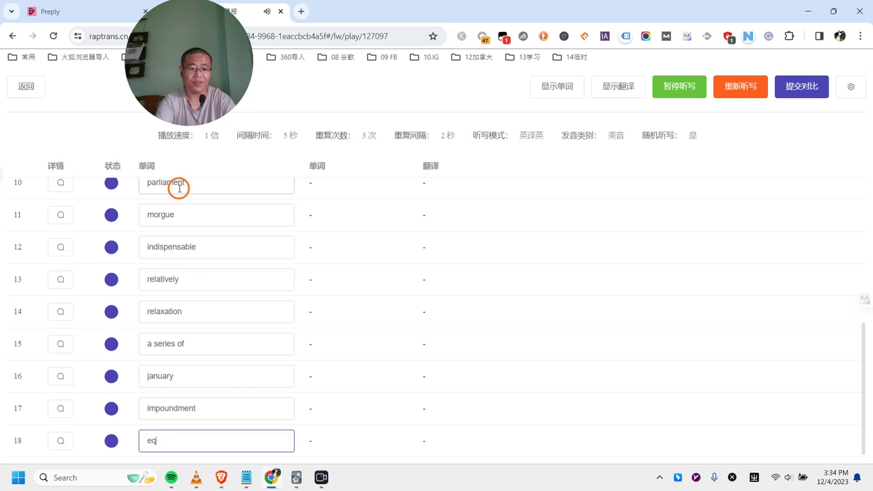
{"action": "type", "text": "uivalent"}
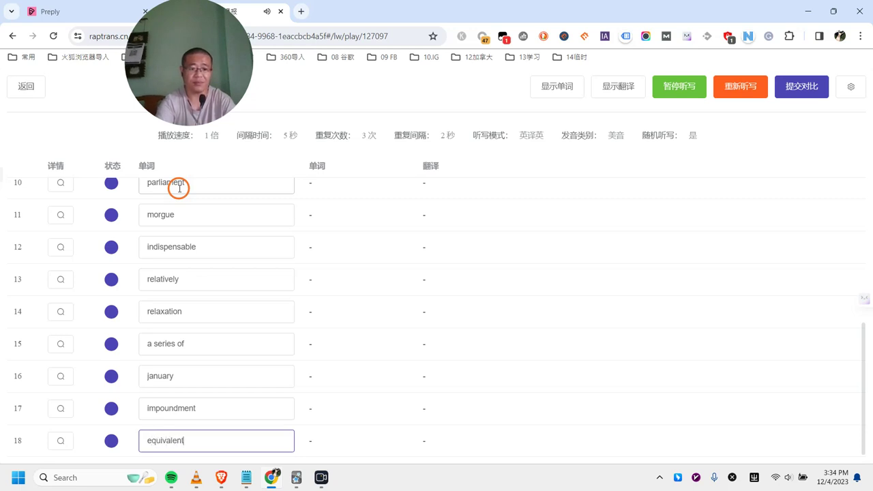
{"action": "left_click", "coordinate": [799, 95]}
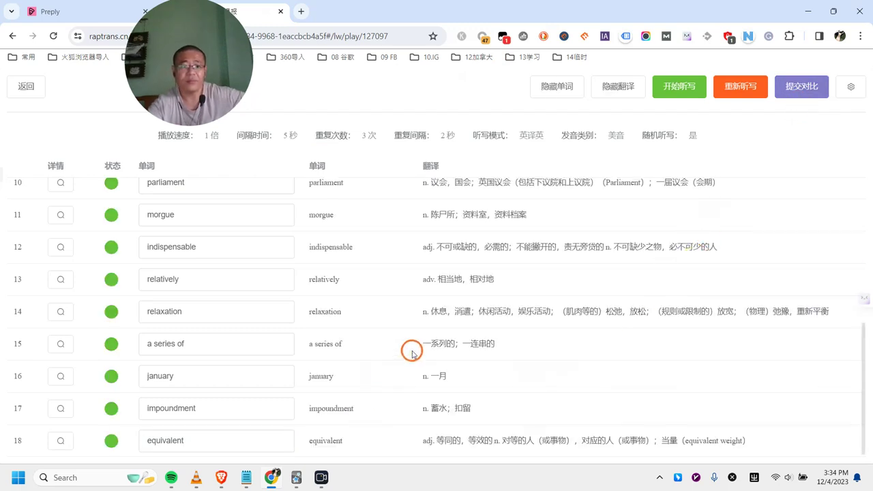
{"action": "scroll", "coordinate": [436, 361], "scroll_direction": "up", "scroll_amount": 1}
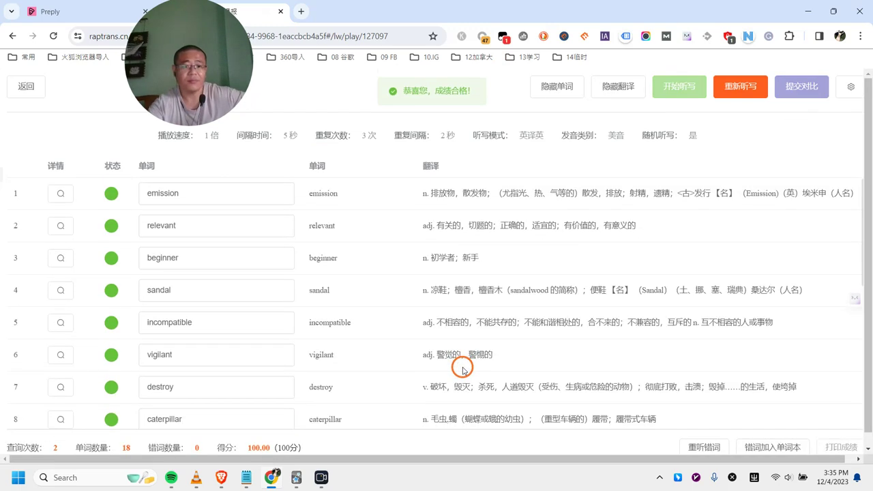
{"action": "scroll", "coordinate": [463, 368], "scroll_direction": "down", "scroll_amount": 5}
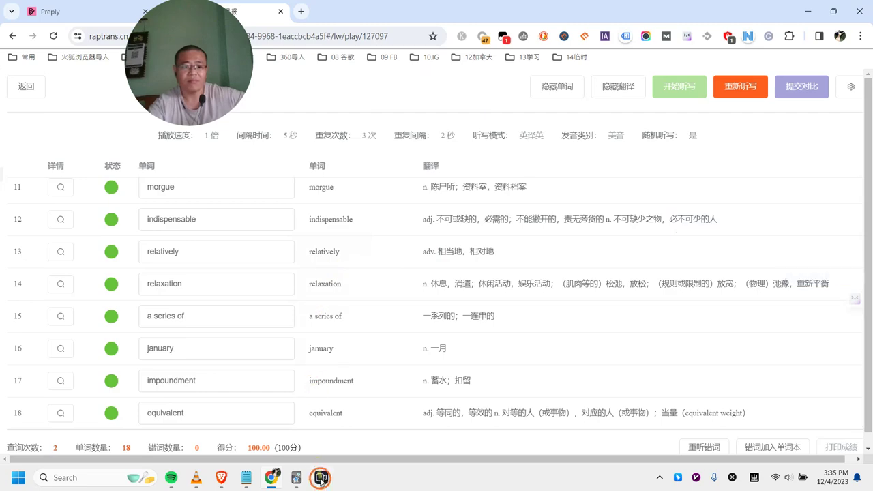